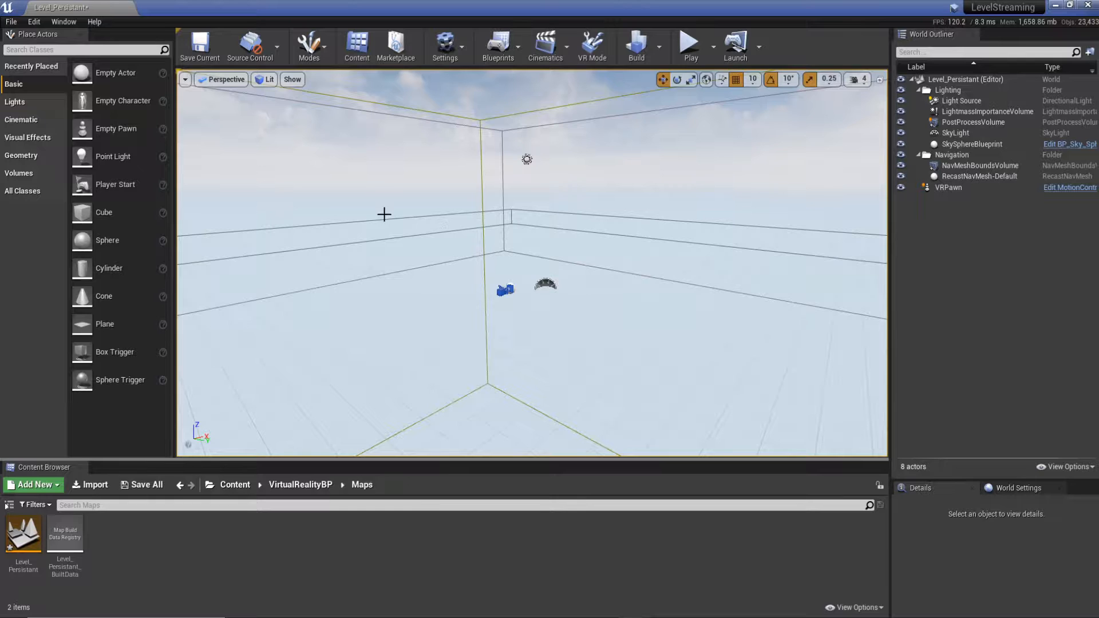
- Open the Levels window for managing the sublevels of the persistent level
mouse_move(512, 256)
right_mouse_down()
mouse_move(534, 263)
mouse_move(517, 257)
right_mouse_up()
key("a")
key("w")
key("d")
left_click(64, 21)
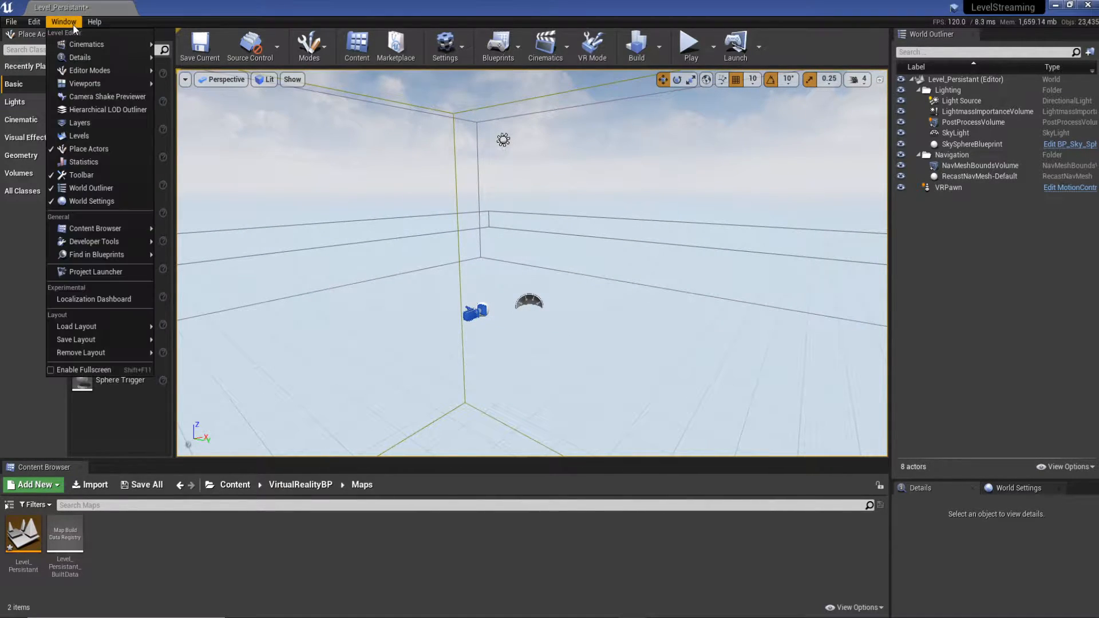
left_click(89, 137)
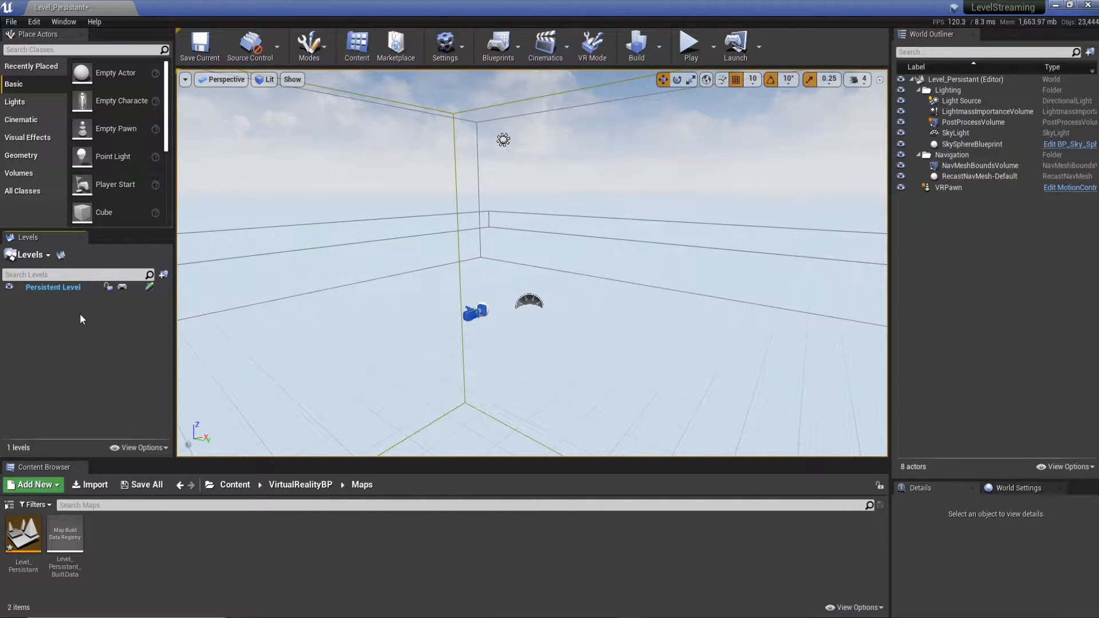
mouse_move(510, 287)
right_mouse_down()
mouse_move(500, 297)
mouse_move(505, 283)
right_mouse_up()
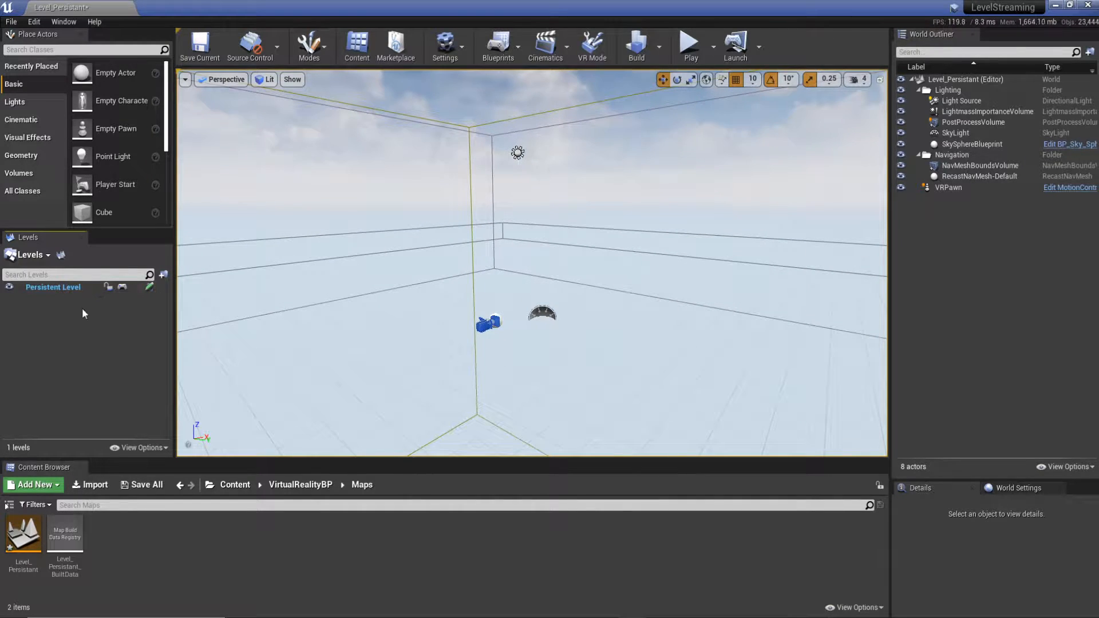
- Create a new level asset named Level_01 in the Maps folder
right_click(139, 551)
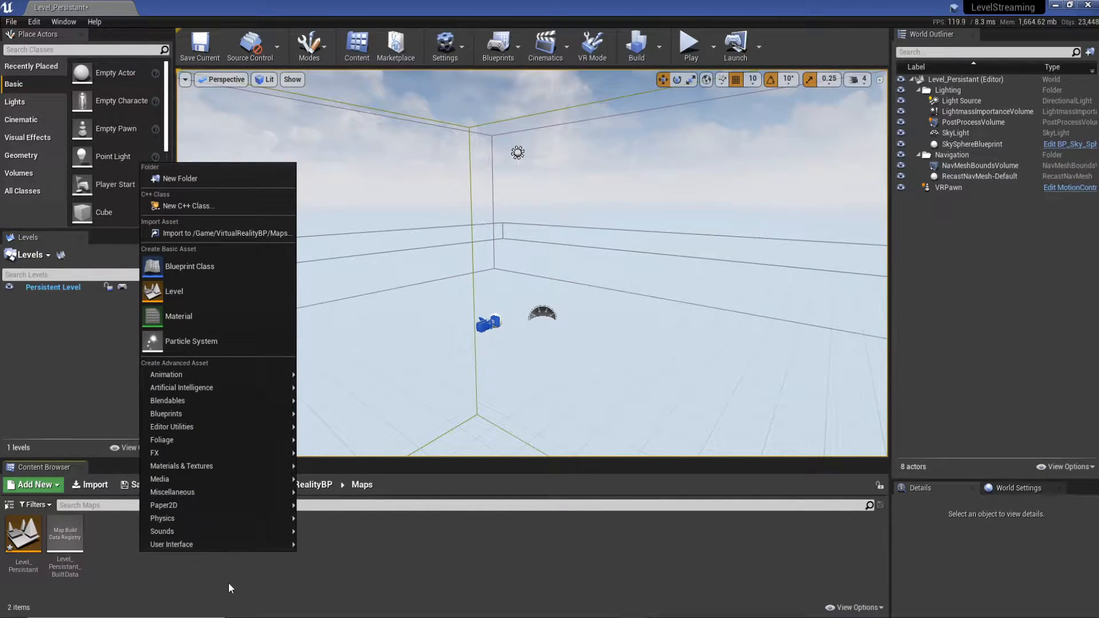
left_click(218, 293)
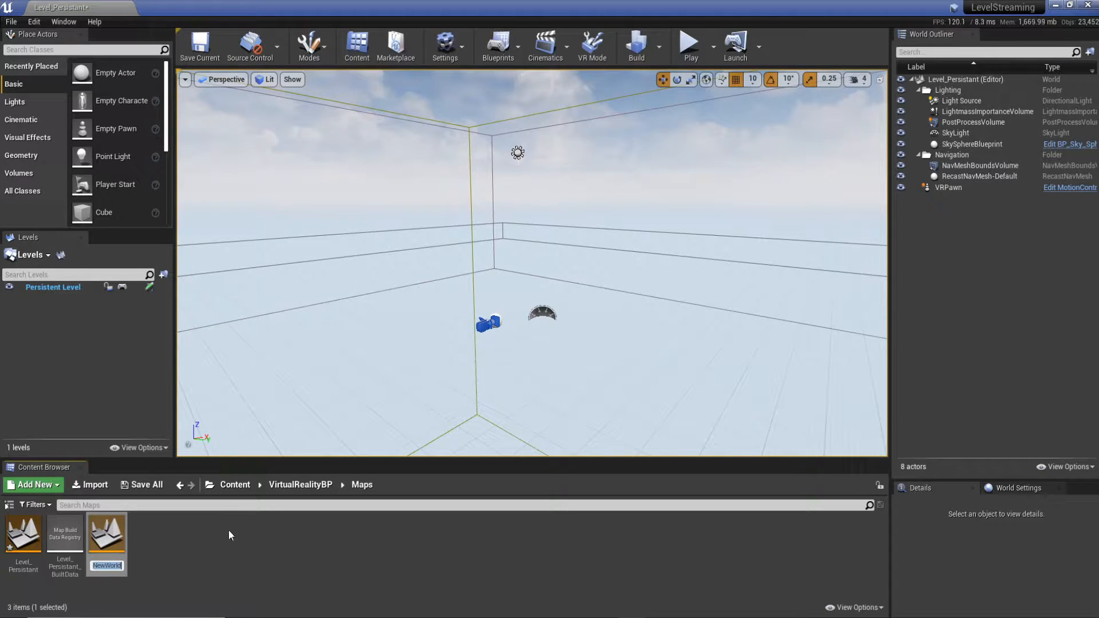
type("Level_01")
key("Return")
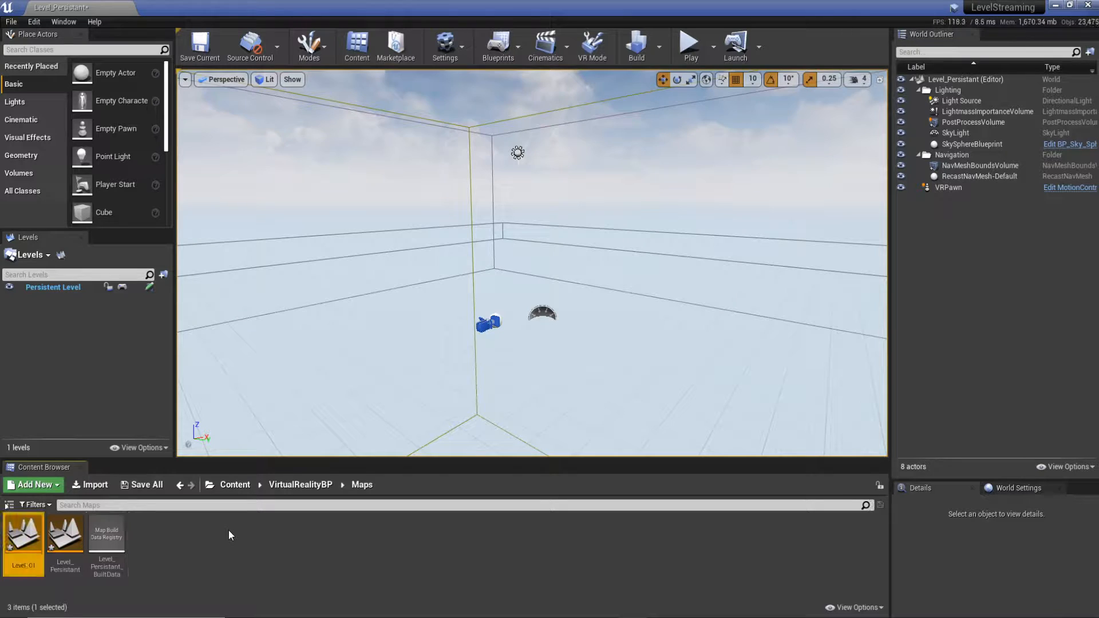
- Create a second level asset named level_02 in the Maps folder
left_click(228, 530)
right_click(198, 552)
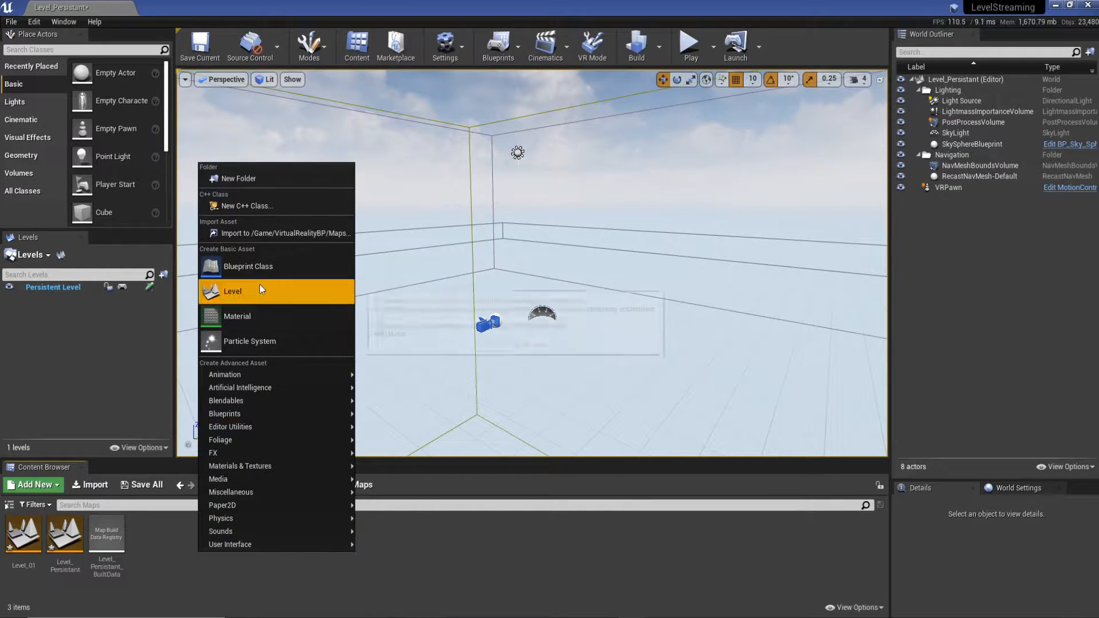
left_click(259, 285)
type("level")
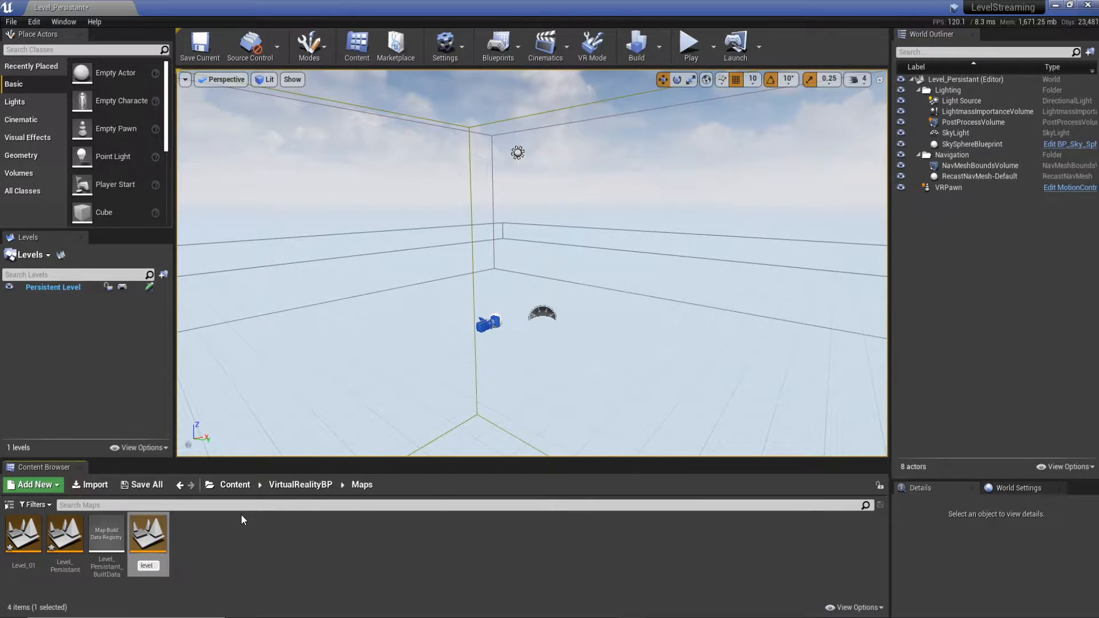
type("_02")
key("Return")
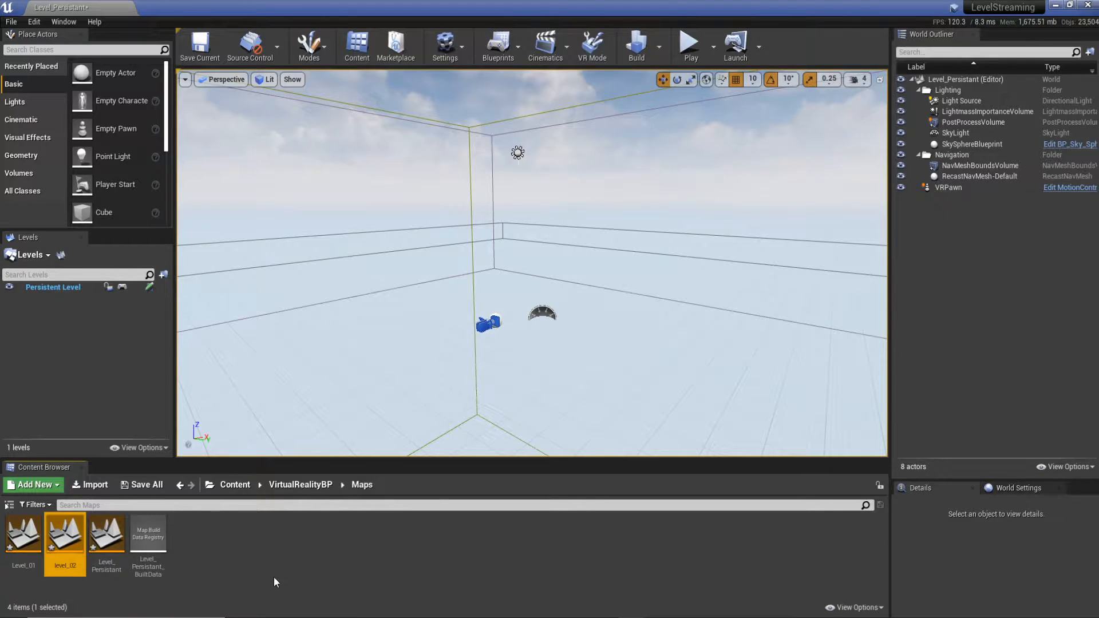
- Create a third level asset named Level_03 in the Maps folder
left_click(255, 544)
right_click(256, 544)
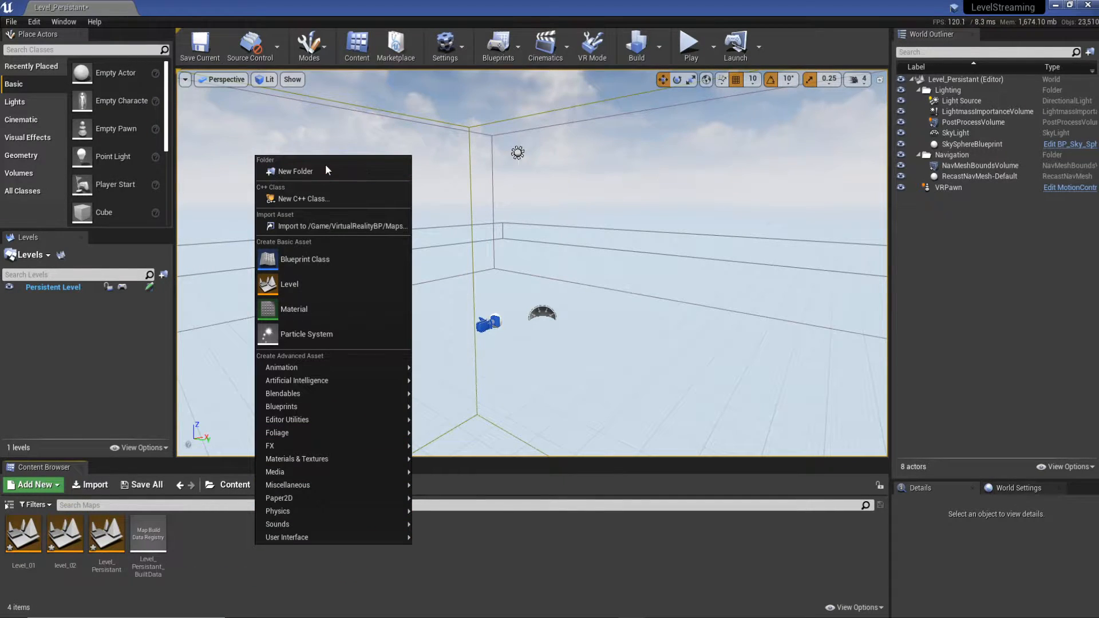
left_click(317, 285)
type("Le")
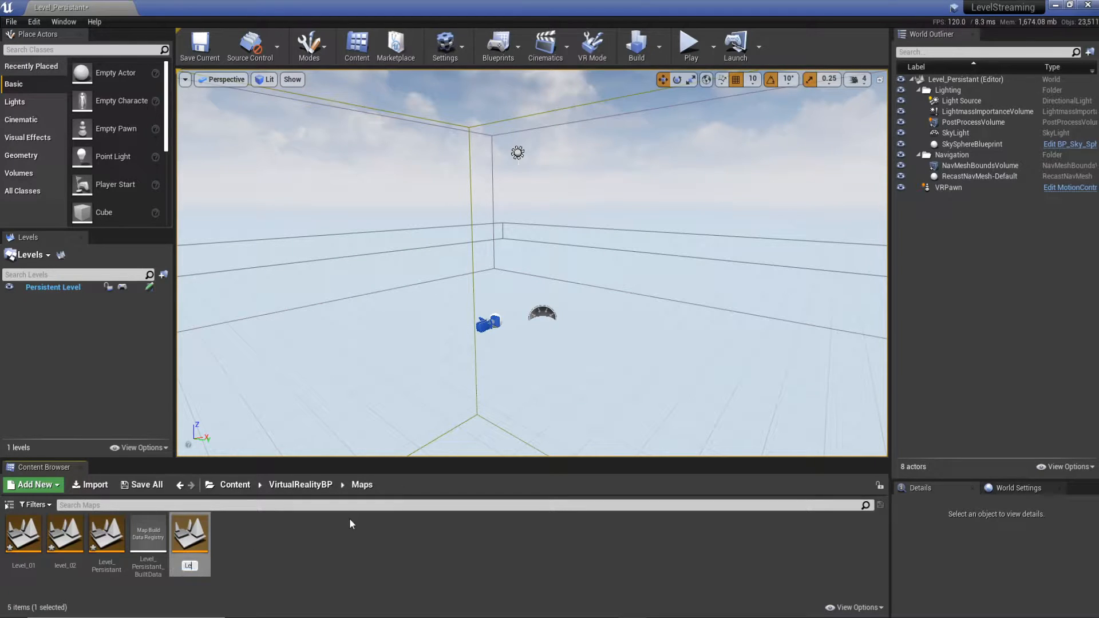
type("vel_03")
key("Return")
left_click(334, 565)
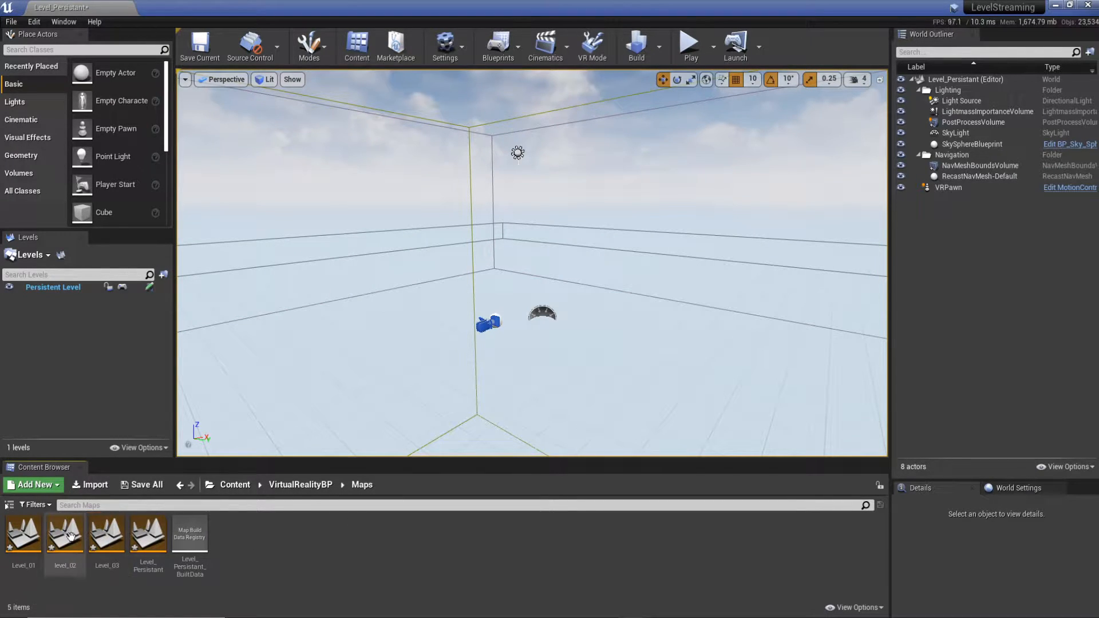
- Add Level_01, level_02 and Level_03 as sublevels of the Persistent Level
left_click_drag(31, 538, 90, 342)
left_click(68, 527)
left_click_drag(69, 527, 73, 366)
left_click(106, 535)
left_click_drag(106, 535, 76, 380)
left_click(153, 374)
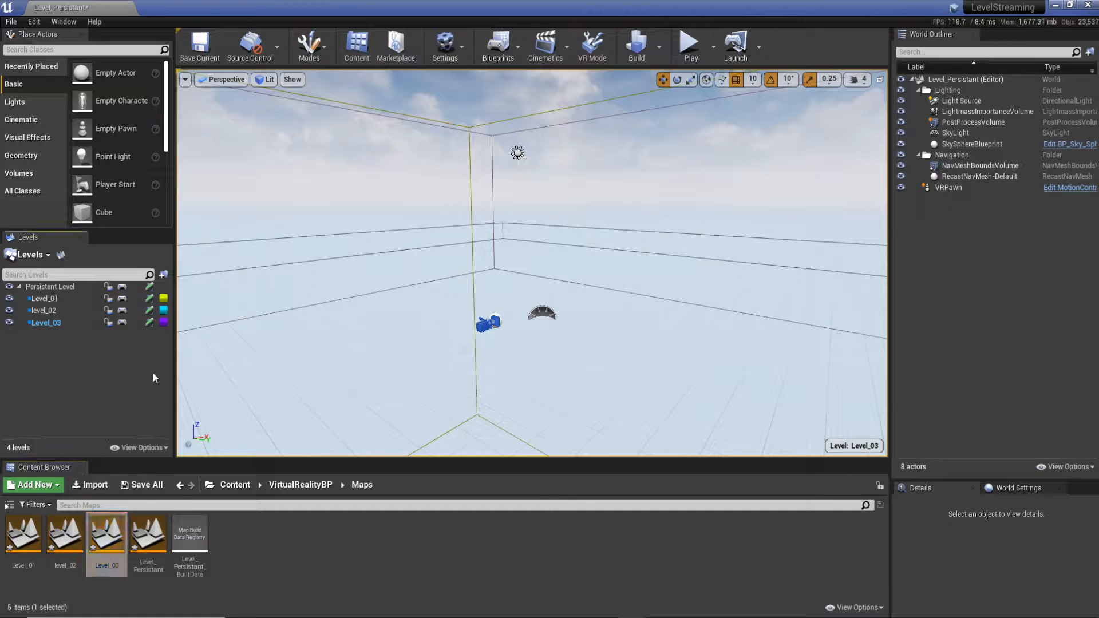
- Hide the persistent level and its sublevels, and show them all again
left_click(8, 287)
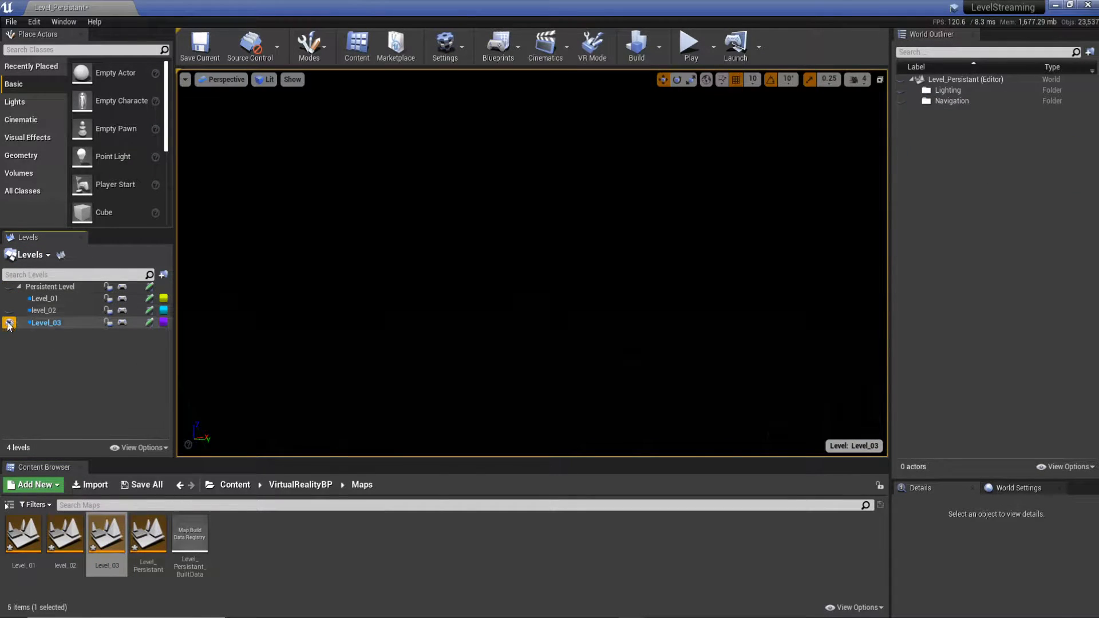
left_click(9, 299)
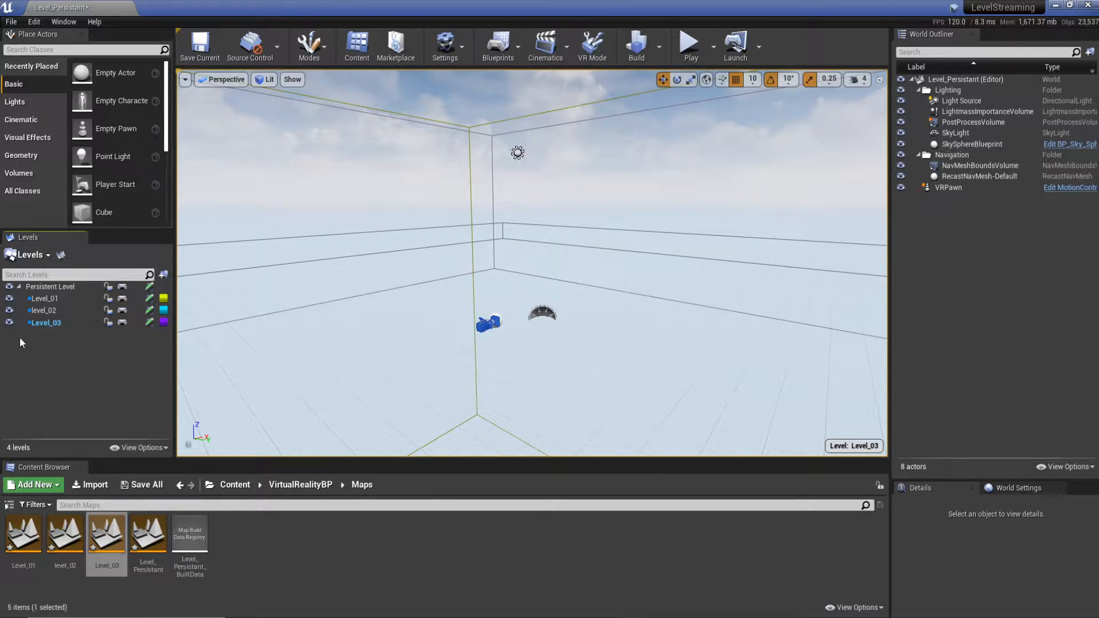
- Make Level_01 the current level and place a cube near the middle of the scene
double_click(44, 299)
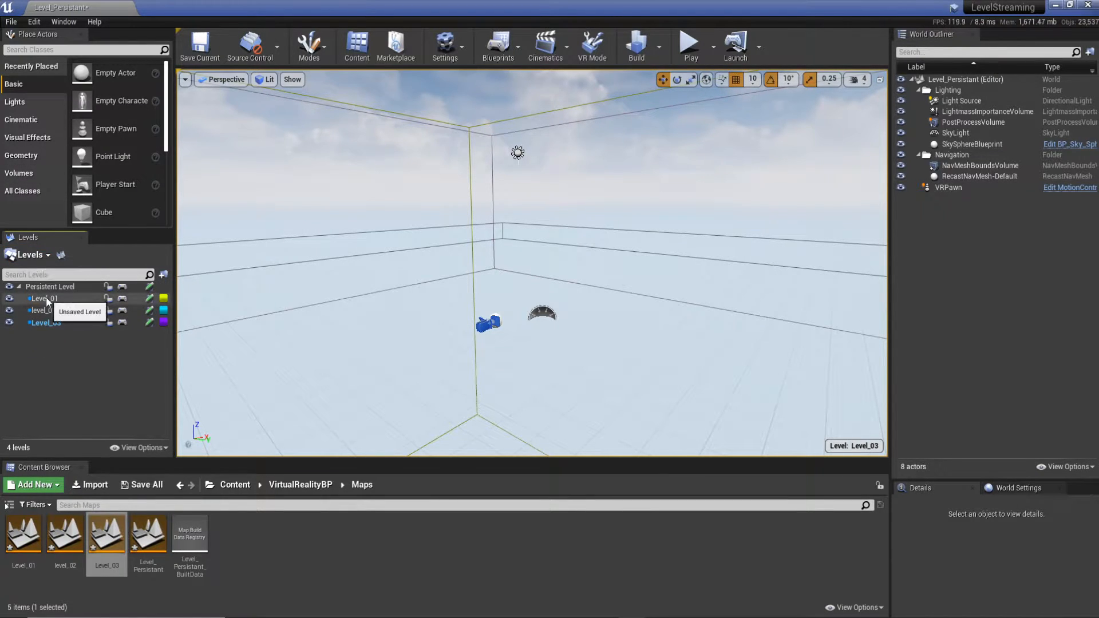
left_click_drag(81, 212, 506, 324)
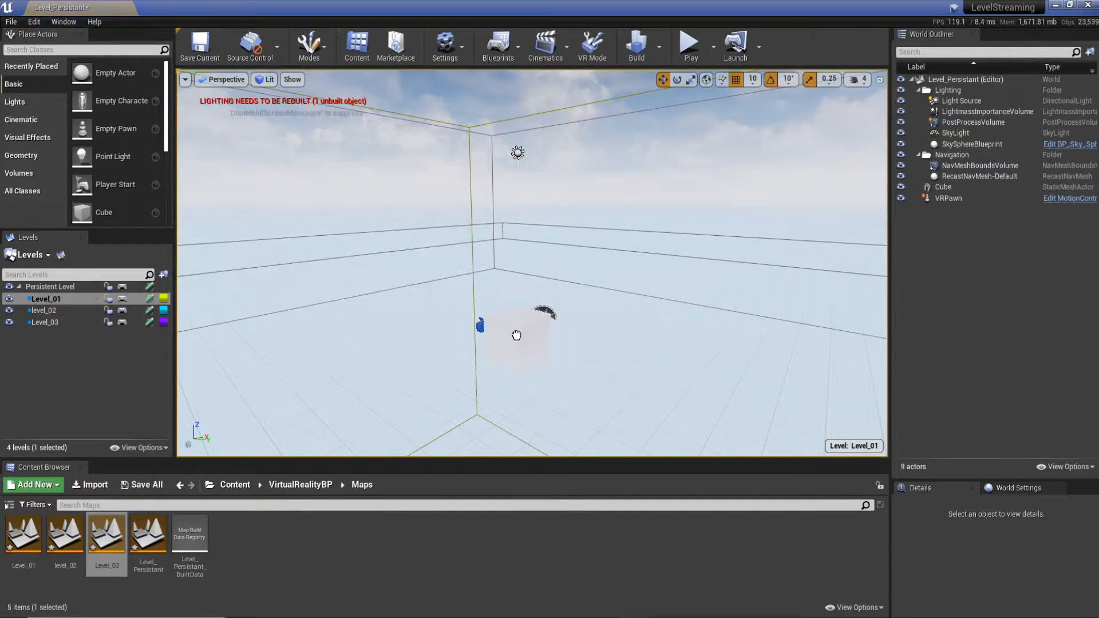
- Enlarge the Details area and set the World Outliner to show only current-level actors, with Hide Temporary Actors disabled
left_click(1084, 470)
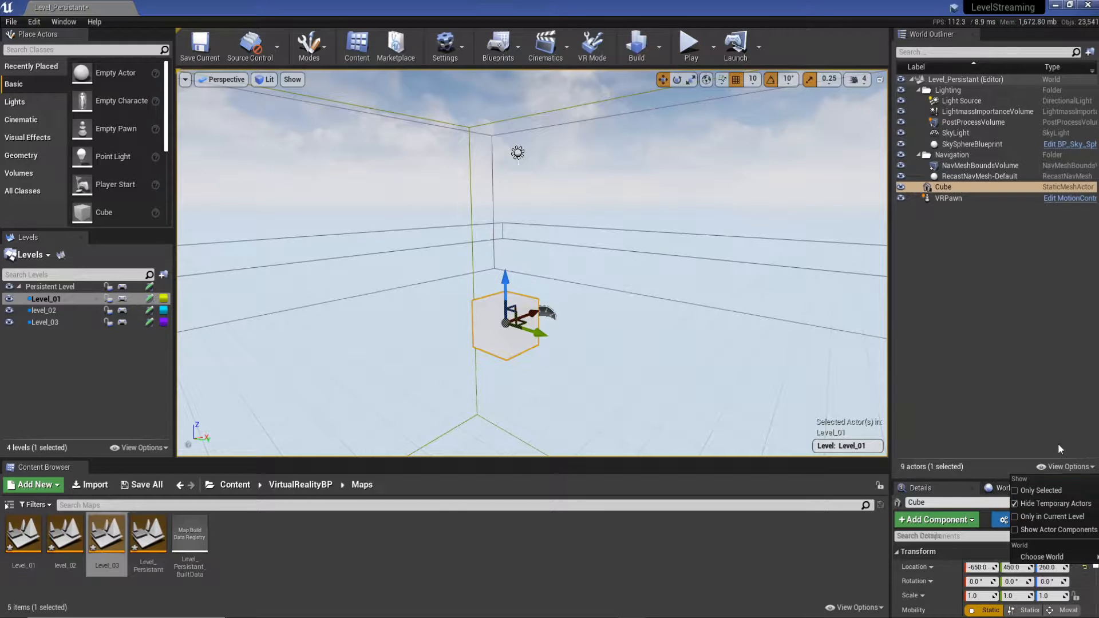
left_click_drag(988, 481, 996, 286)
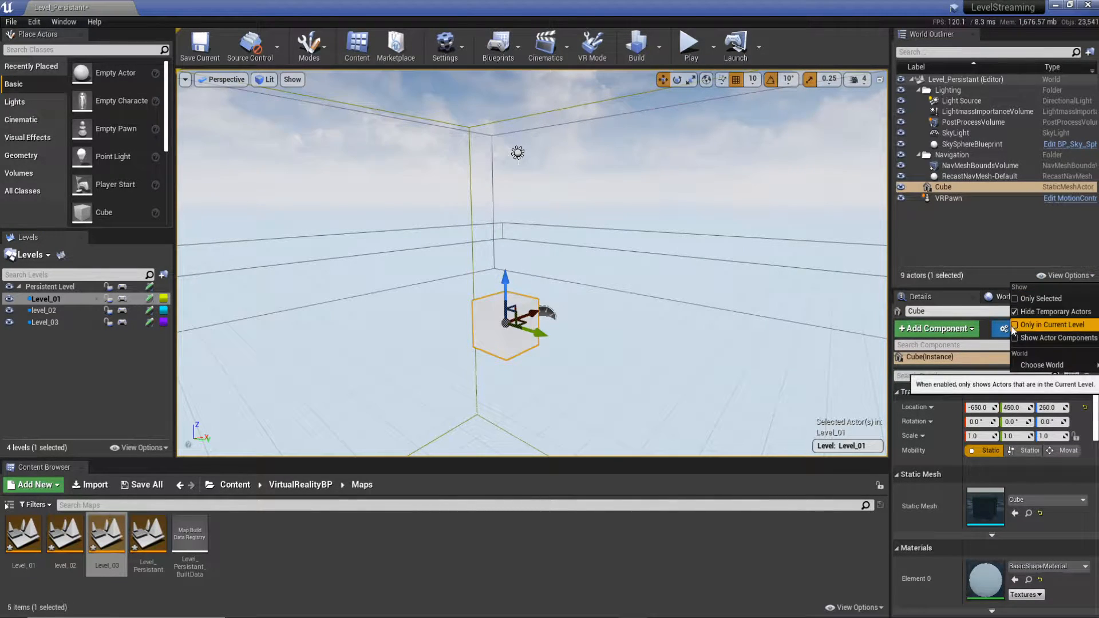
left_click(1017, 324)
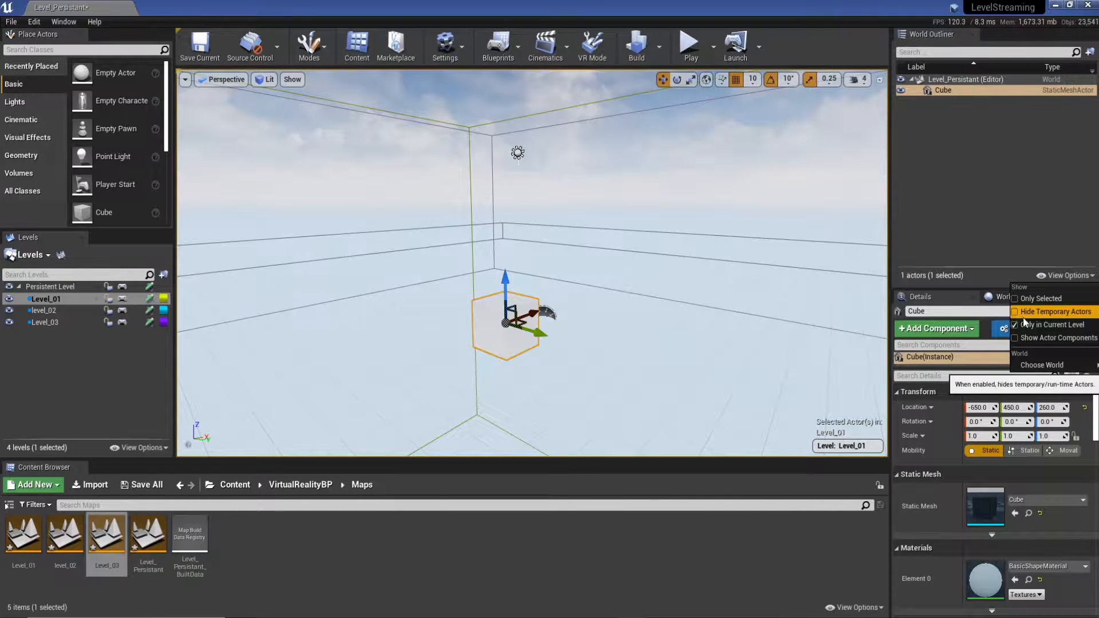
left_click(1015, 311)
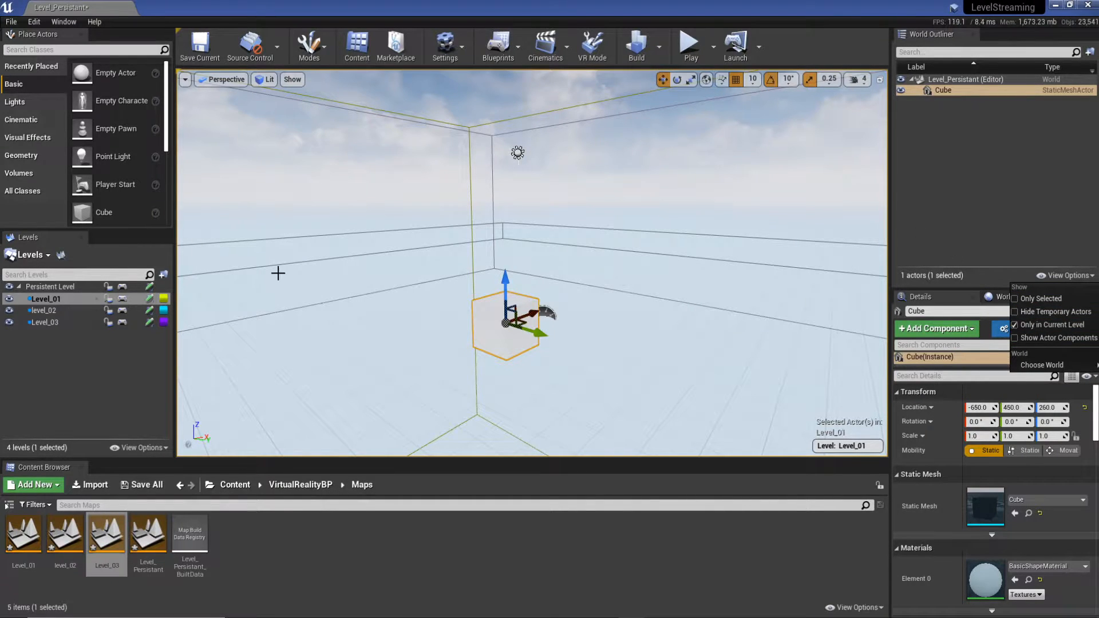
- Make the Persistent Level, level_02 and Level_01 current in turn to compare the actors each one contains
double_click(39, 287)
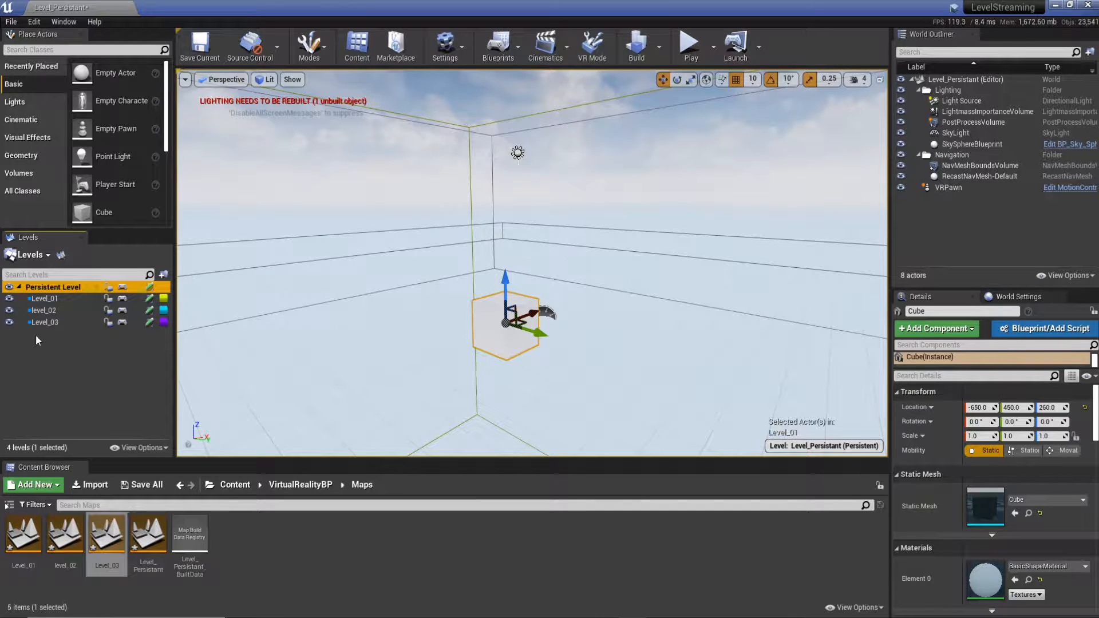
double_click(47, 310)
left_click(44, 323)
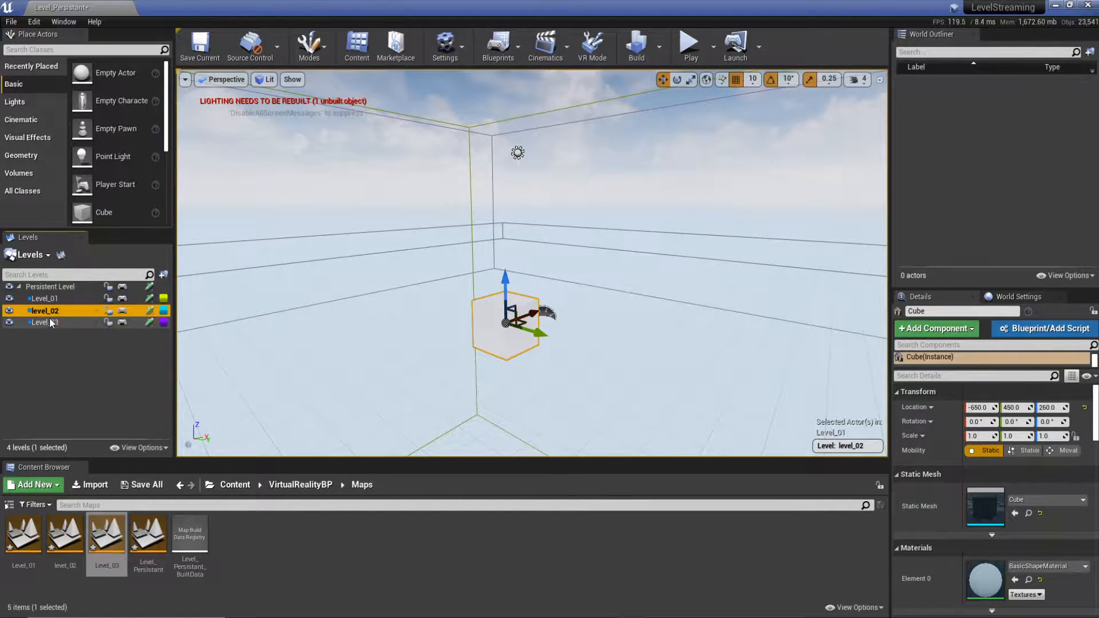
double_click(59, 300)
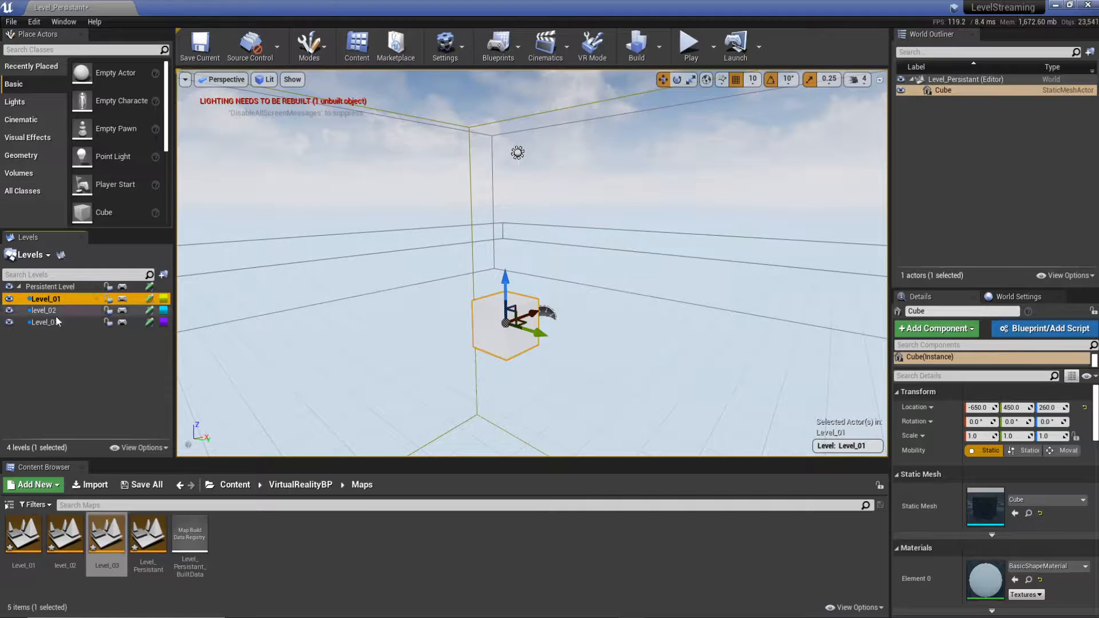
- Scale the cube in Level_01 into a floor of 40.25 by 35.25 by 1.0 and reset its location to the origin
right_click_drag(517, 370, 510, 383)
key("r")
left_click_drag(548, 295, 788, 311)
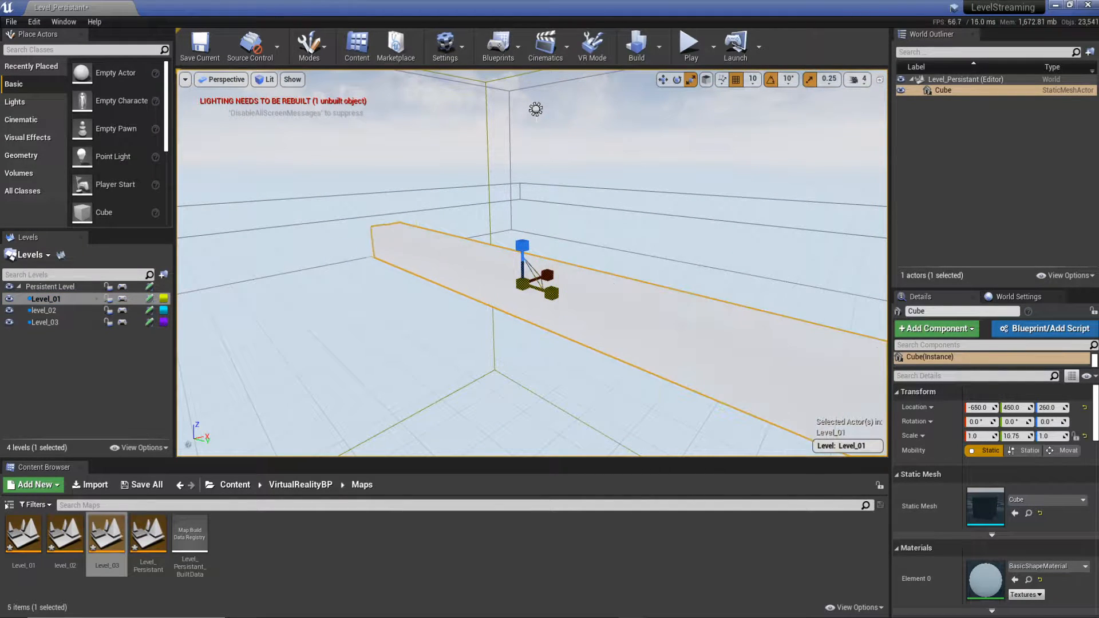
left_click(1084, 408)
right_click_drag(624, 245, 624, 245)
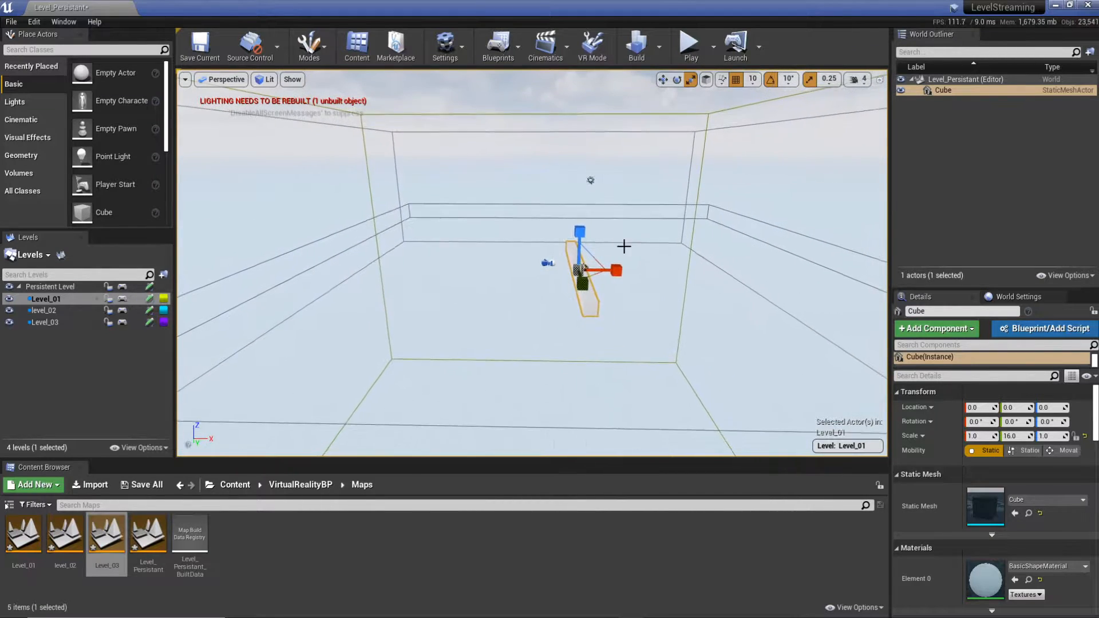
left_click_drag(616, 271, 710, 272)
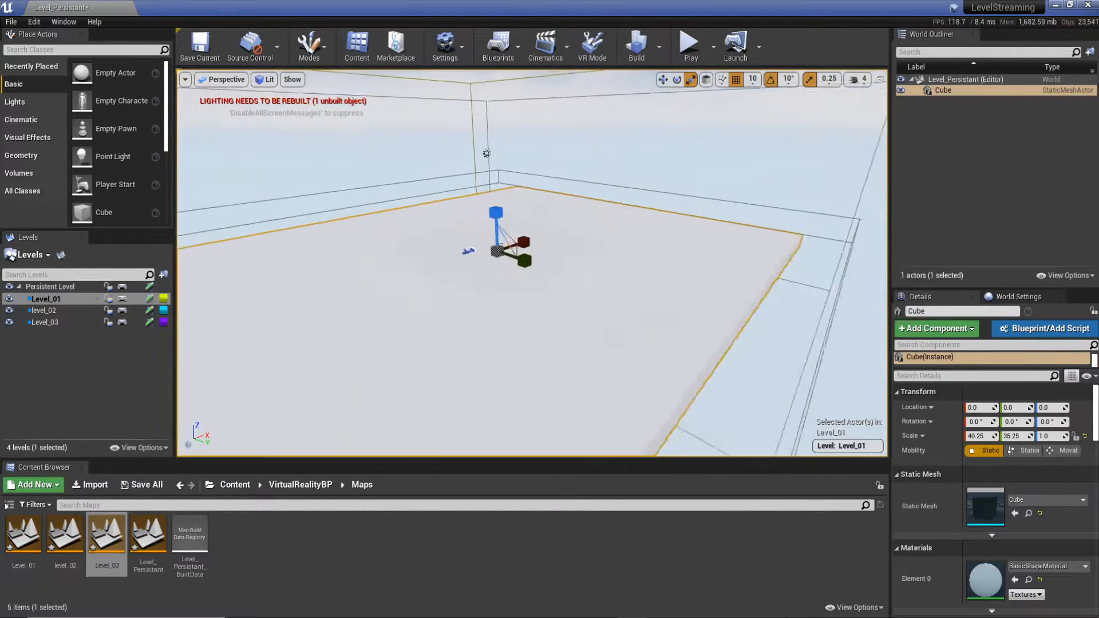
right_click_drag(624, 245, 624, 245)
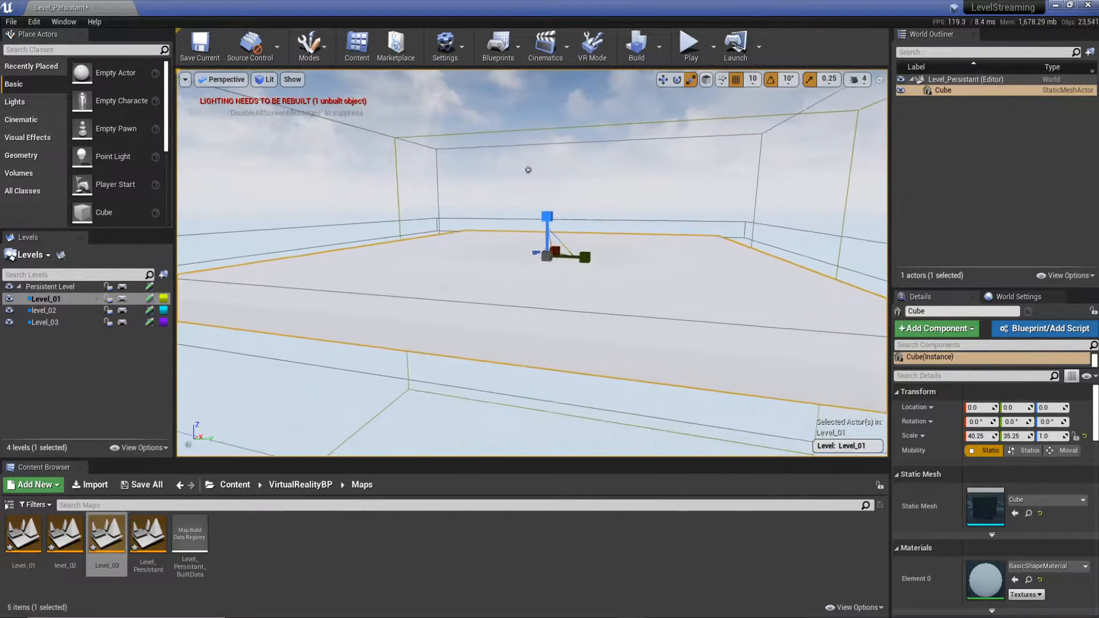
right_click_drag(530, 171, 558, 175)
- In File Explorer, copy the M_BlockOutMaterial_GDXR, MI_BlockOutMaterial_GDXR and T_BlockOut_1Meter_B_GDXR asset files into the project's Content/Materials folder
left_click(312, 616)
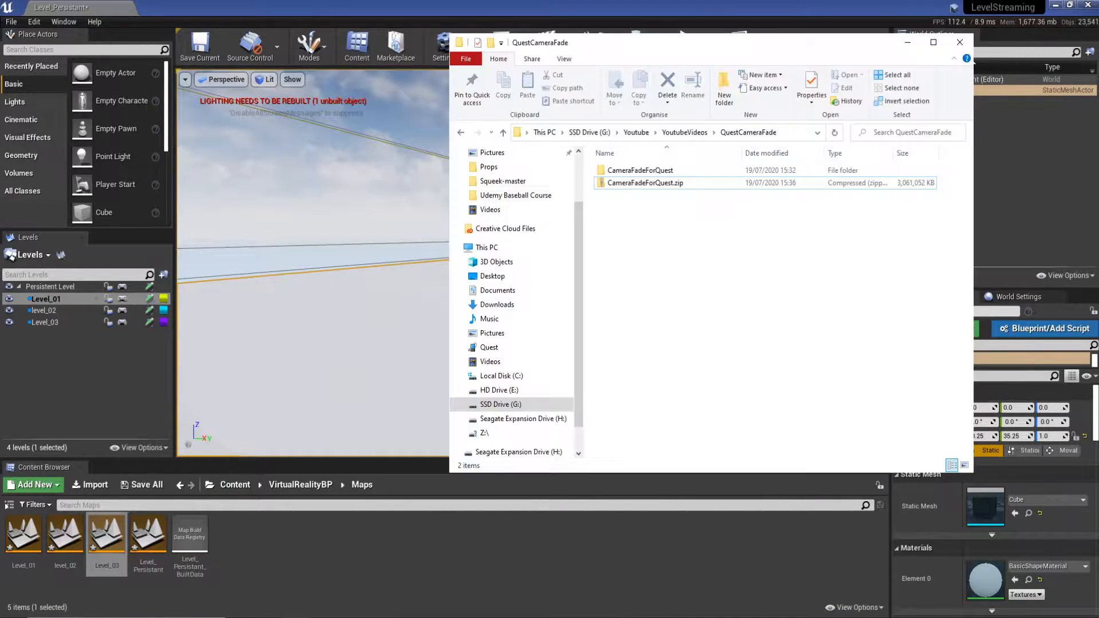
left_click_drag(648, 33, 0, 309)
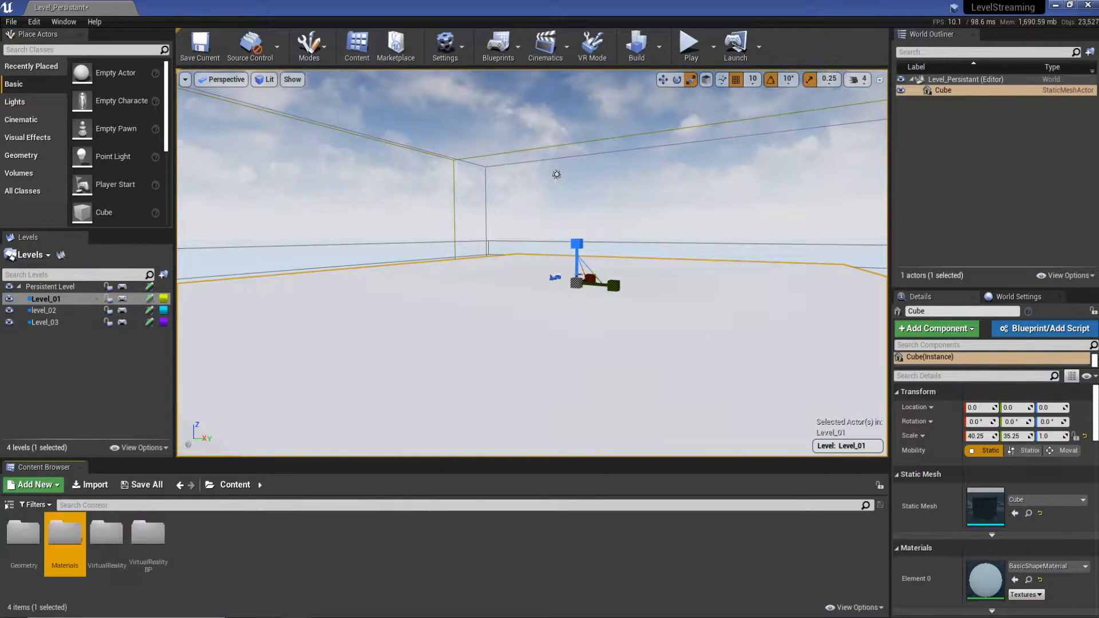
left_click_drag(0, 228, 782, 28)
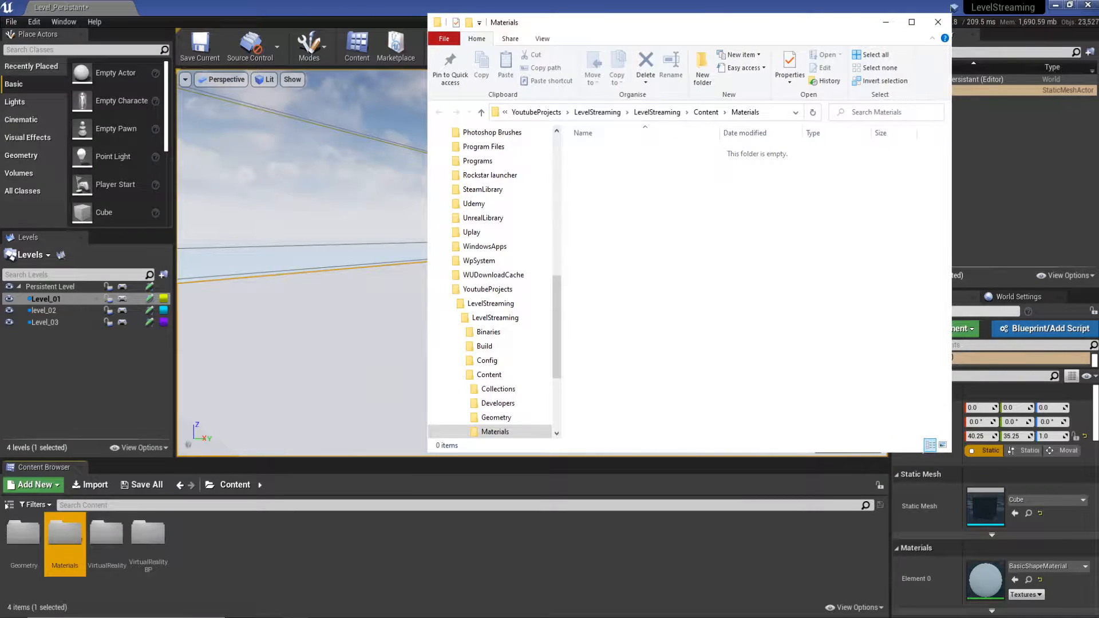
left_click_drag(0, 114, 692, 279)
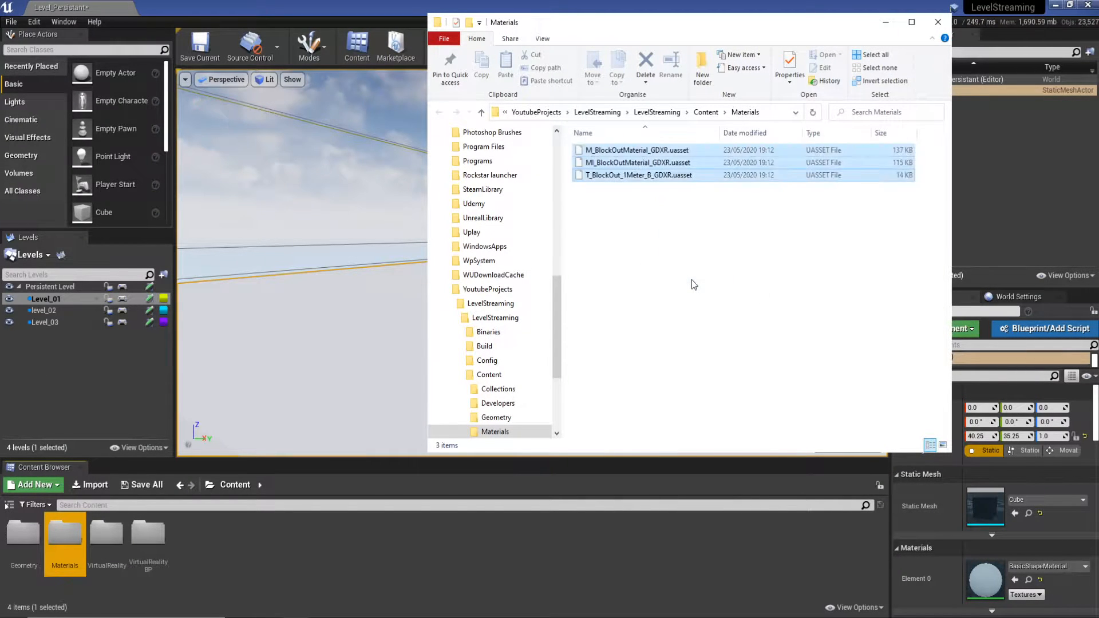
left_click(690, 288)
left_click(937, 23)
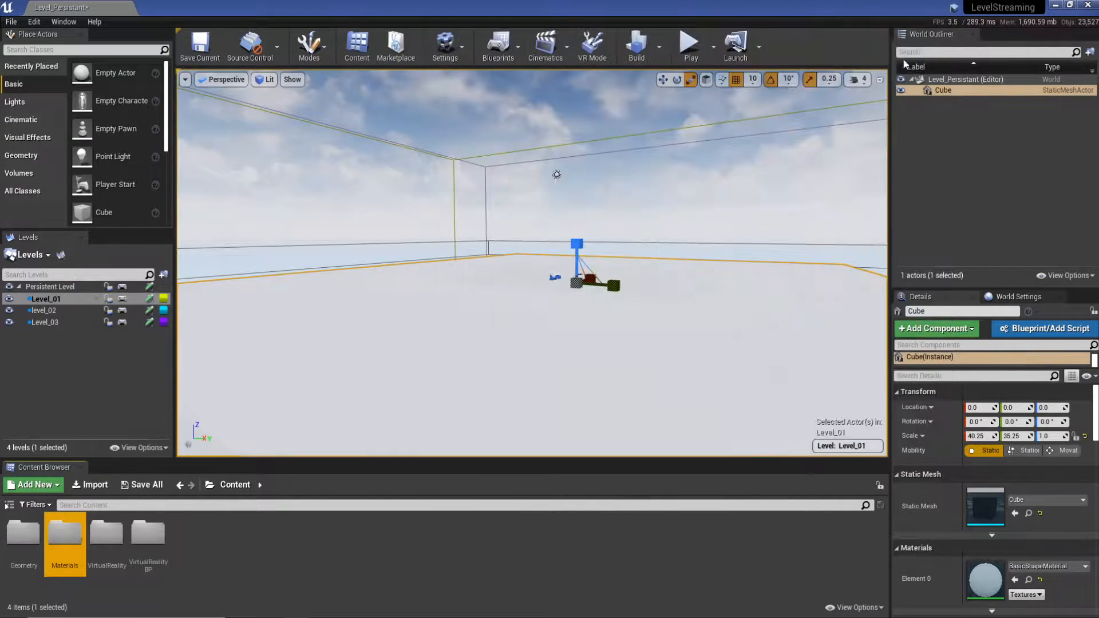
- Apply the MI_BlockOutMaterial_GDXR material from the Materials folder to the floor cube
double_click(65, 536)
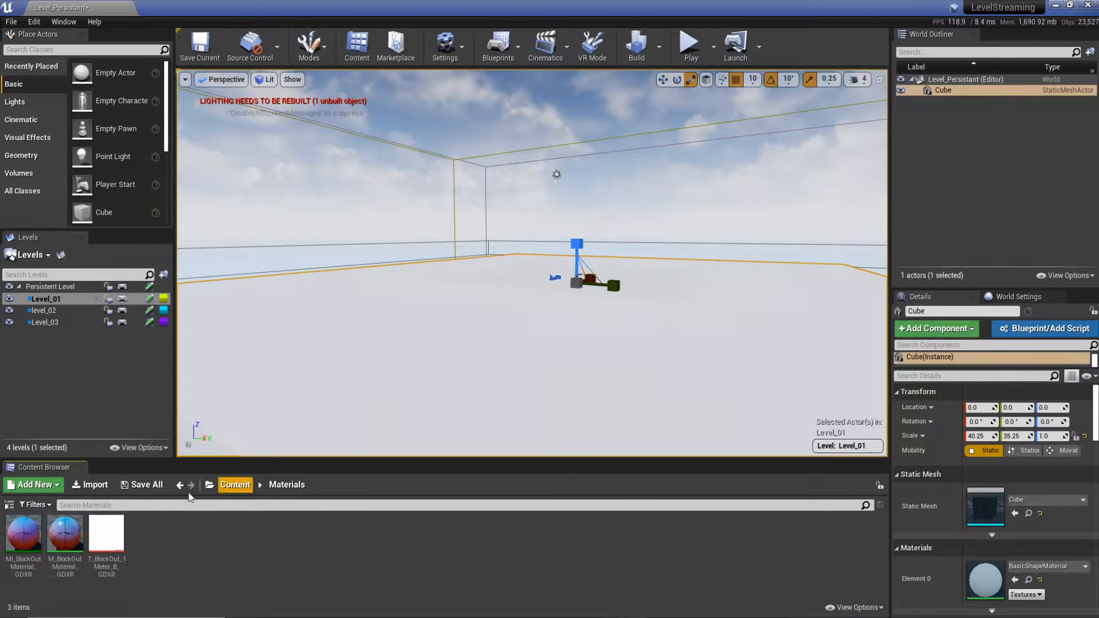
left_click_drag(22, 537, 544, 361)
mouse_move(598, 334)
right_mouse_down()
mouse_move(710, 338)
mouse_move(624, 343)
mouse_move(601, 333)
right_mouse_up()
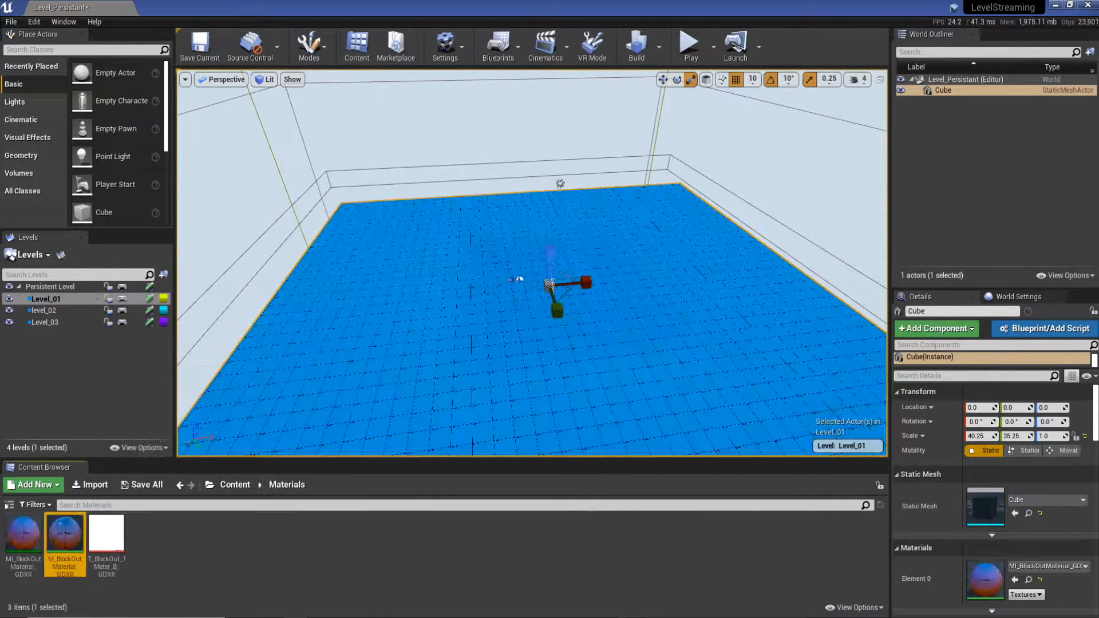
- Add a cube to Level_01 as a wall block and scale it to 39.75 by 10.25 by 18.5
mouse_move(826, 179)
right_mouse_down()
mouse_move(756, 221)
mouse_move(773, 186)
mouse_move(839, 223)
mouse_move(802, 189)
mouse_move(807, 177)
right_mouse_up()
left_click_drag(99, 202, 676, 258)
left_click_drag(596, 208, 597, 132)
key("w")
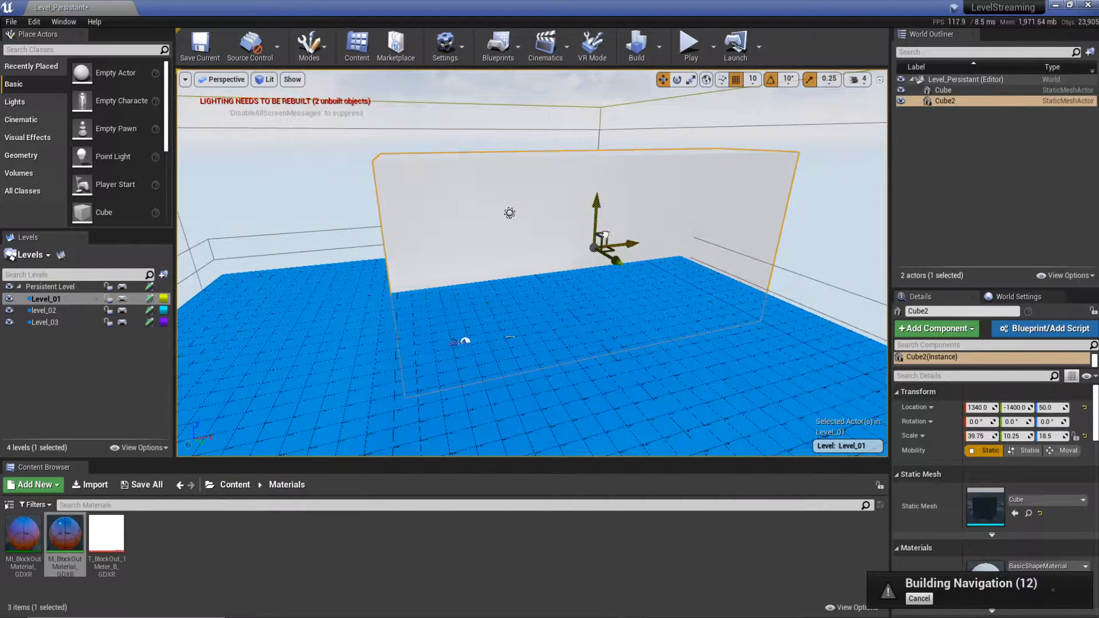
- Align the wall with one long edge of the floor and duplicate it to the opposite edge at X -140, Y 2140, Z 20
left_click_drag(606, 235, 446, 250)
right_click_drag(447, 250, 523, 243)
left_click_drag(523, 243, 807, 321)
- Apply the MI_BlockOutMaterial_GDXR material to both walls in Level_01
left_click_drag(68, 534, 350, 309)
left_click(21, 534)
left_click_drag(23, 534, 739, 358)
key("w")
right_click_drag(739, 358, 668, 325)
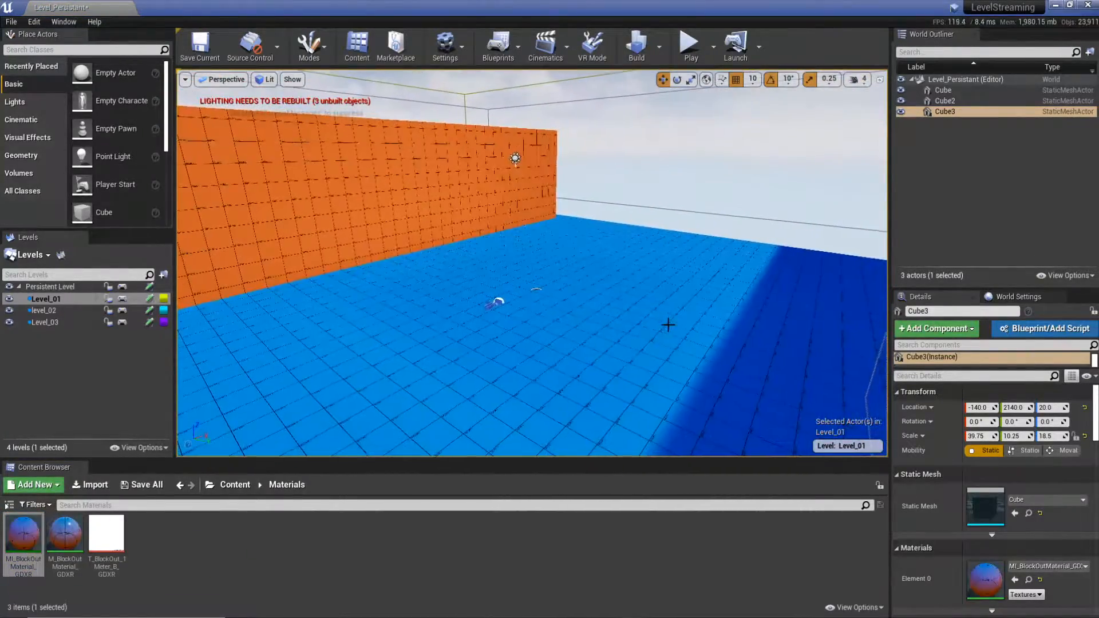
- View the room from above, hide Level_01 and show it again to check which geometry belongs to it
left_click(668, 325)
right_click_drag(607, 252, 561, 245)
key("s")
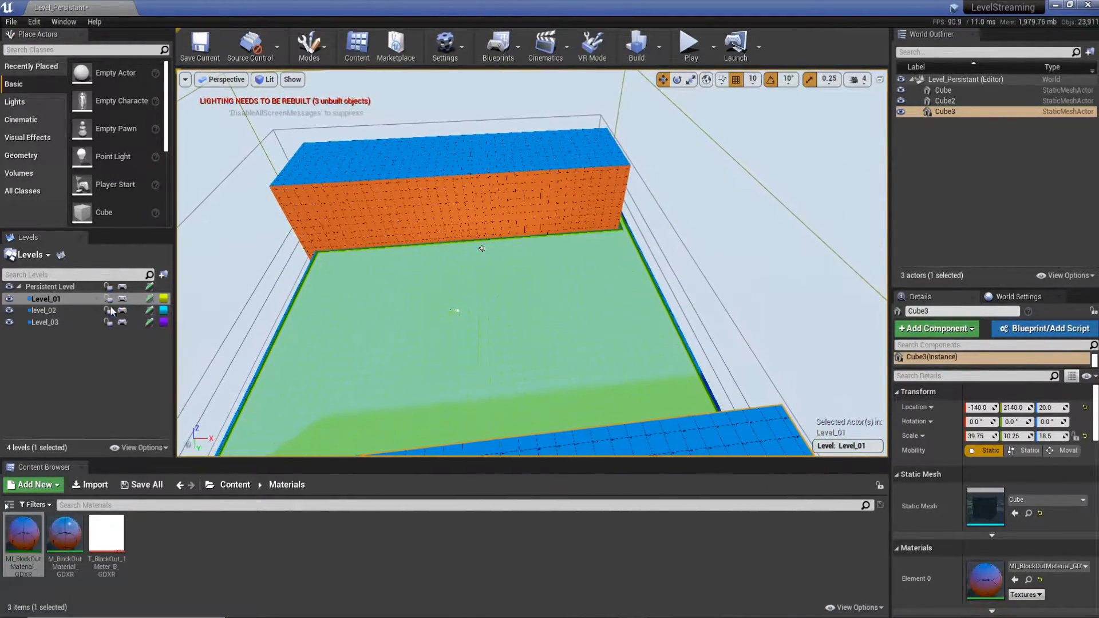
left_click(10, 299)
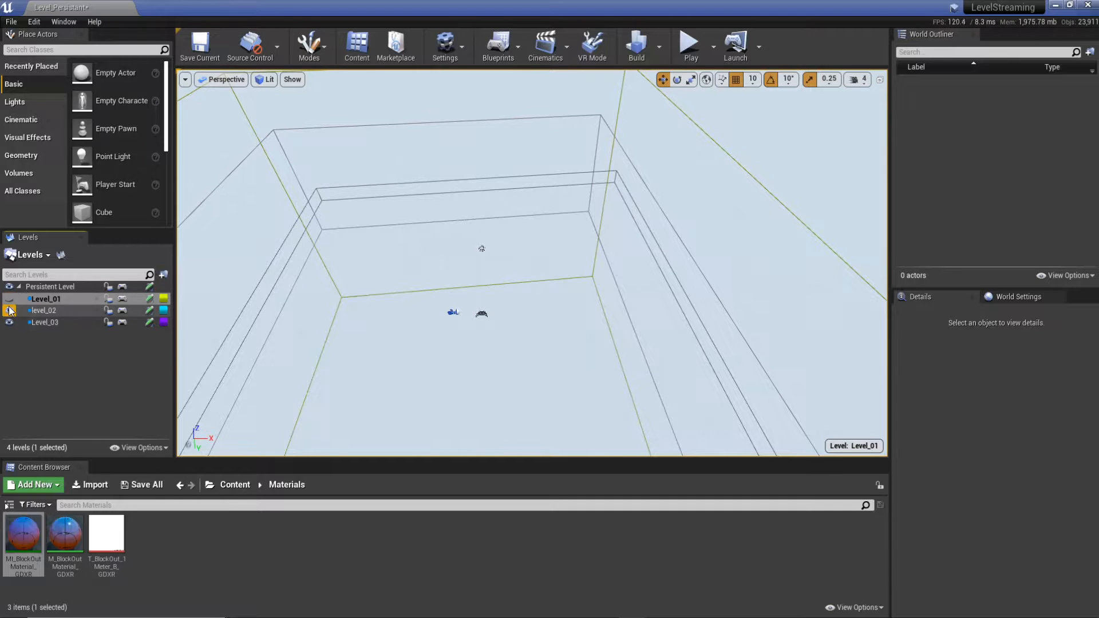
left_click(9, 298)
- Make level_02 the current level and view the open end of the Level_01 room
double_click(40, 311)
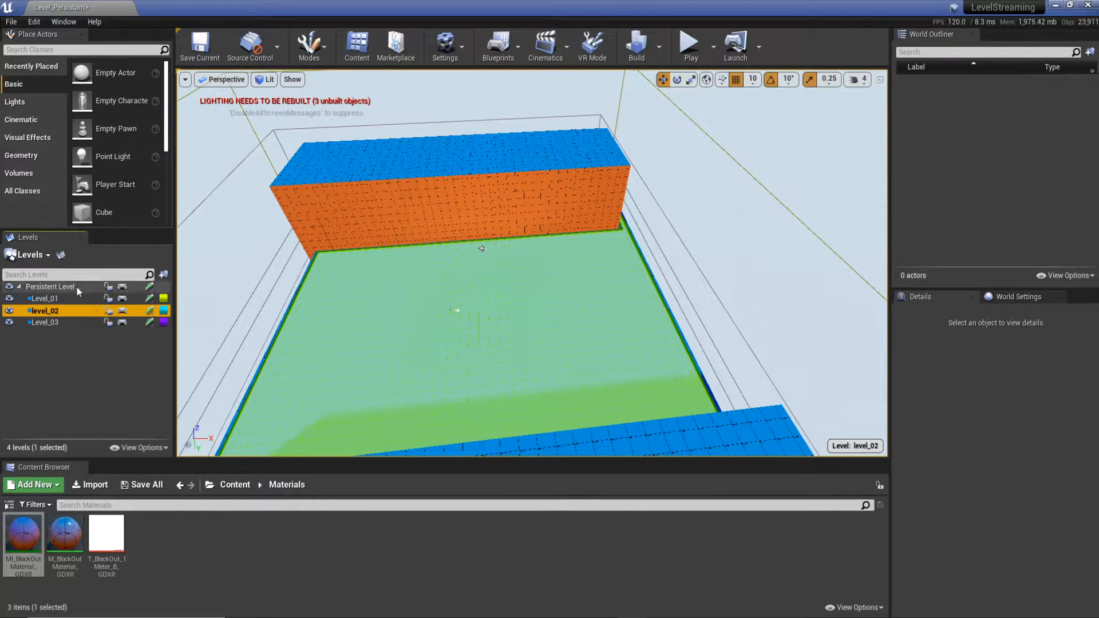
right_click_drag(362, 305, 375, 308)
key("d")
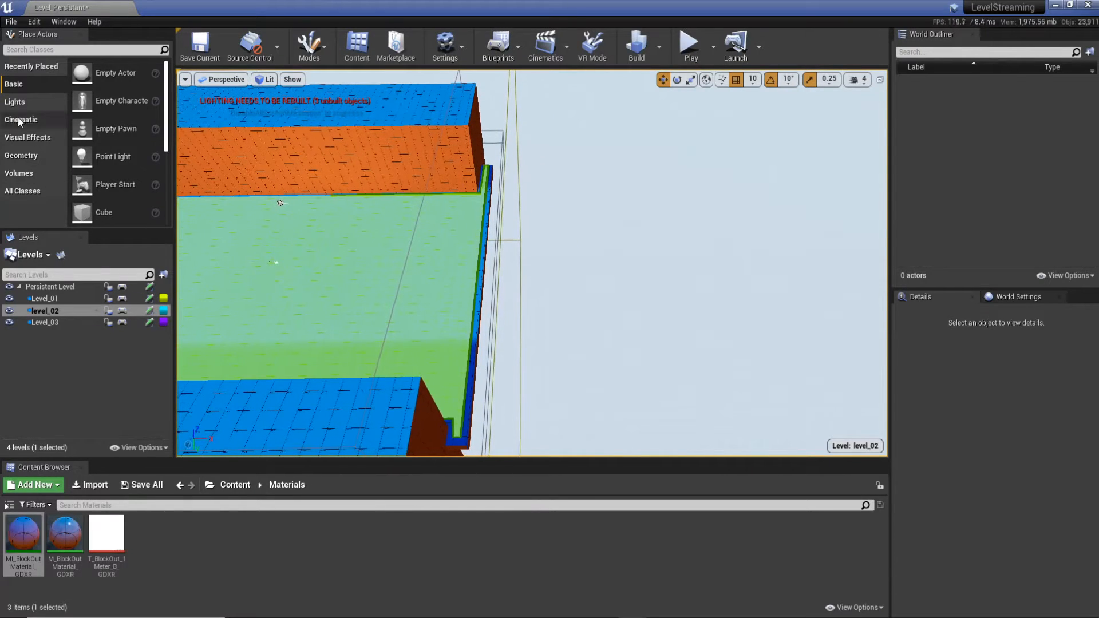
- Copy the Level_01 floor and both walls into level_02 and shift the copies along X to adjoin the original room
left_click(349, 249)
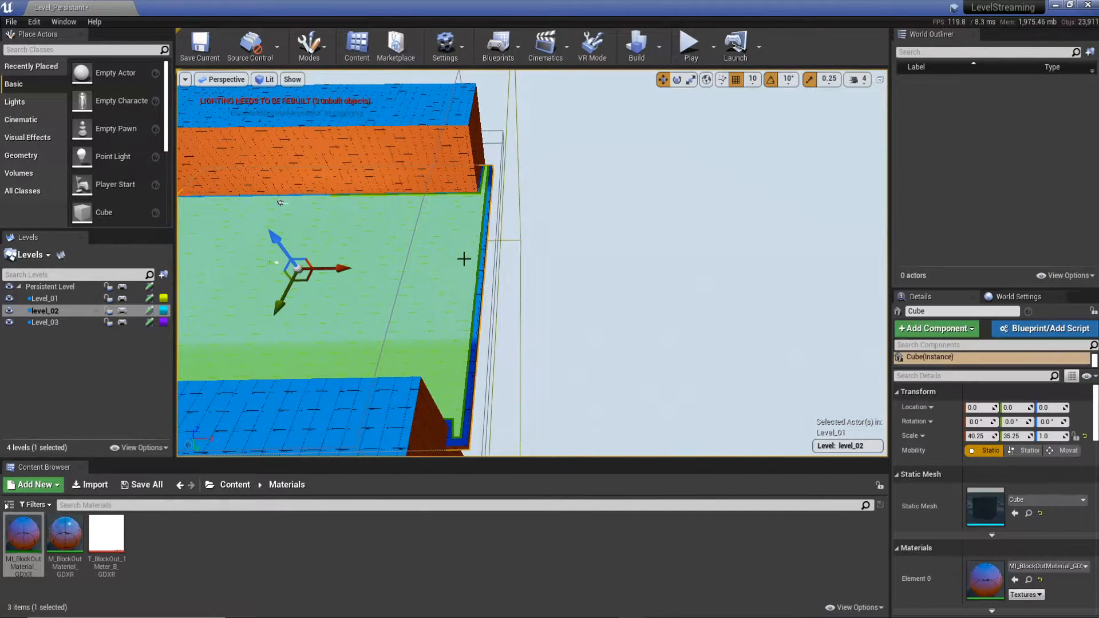
left_click(412, 140, "ctrl")
left_click(330, 404, "ctrl")
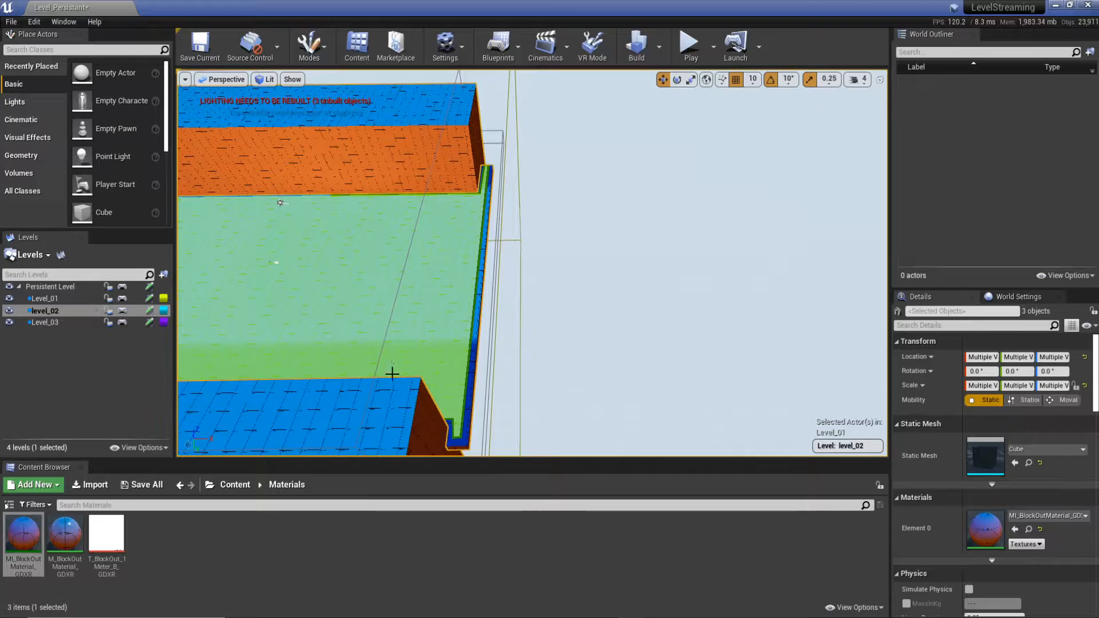
key("f")
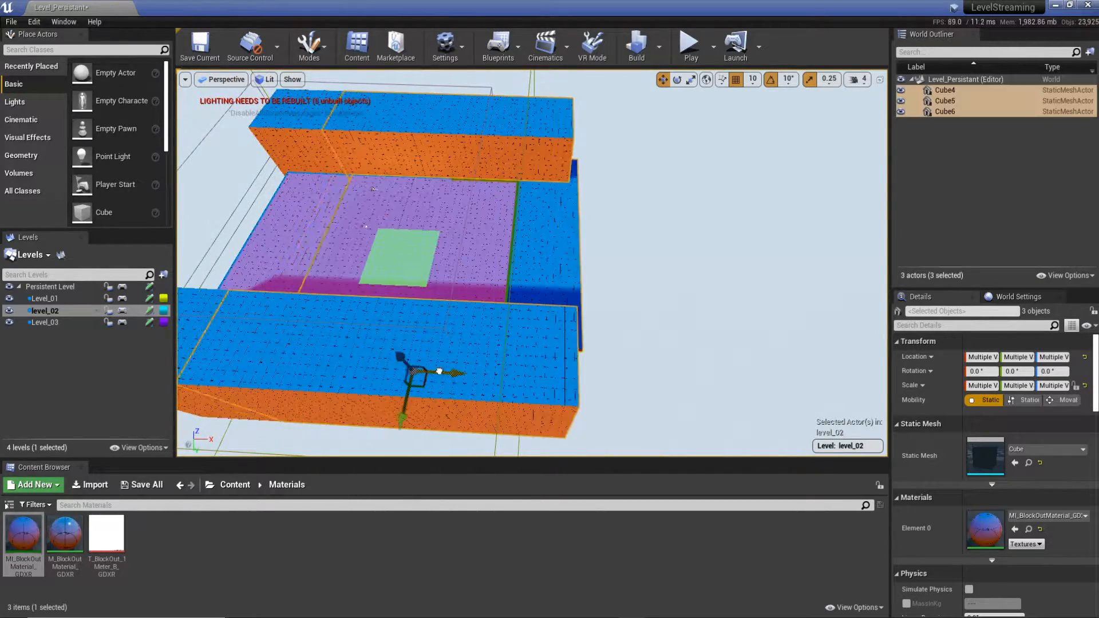
left_click_drag(439, 371, 659, 379, "alt")
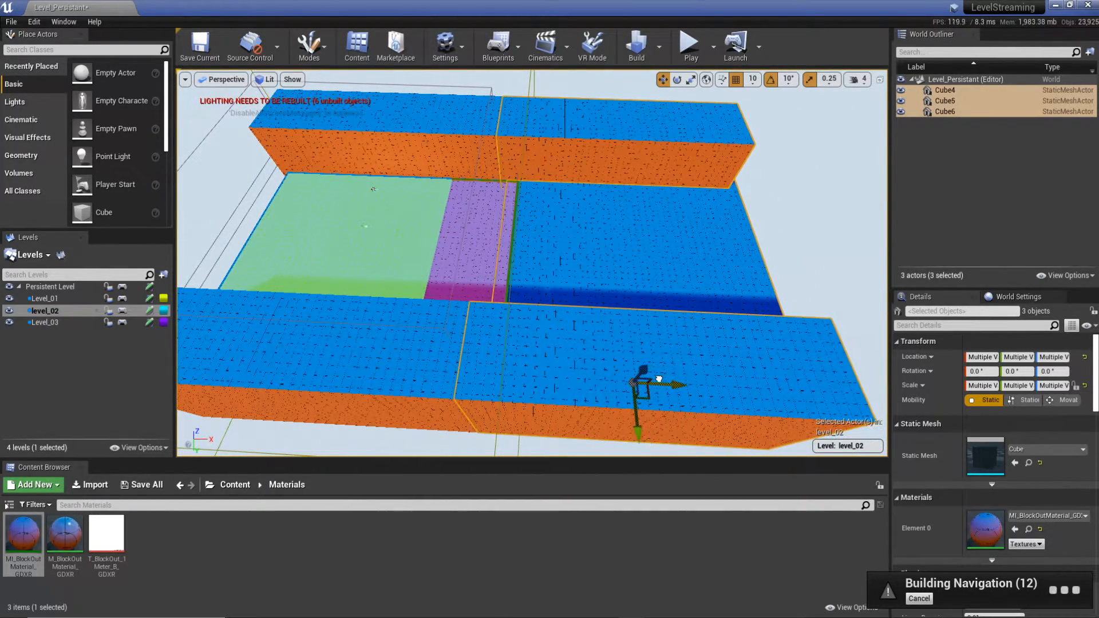
- Rotate the level_02 wall at Y -1690 to -80° around Z and move it to X 2510, Y -3060, Z 20
left_click(606, 160)
key("e")
right_click_drag(632, 184, 613, 238)
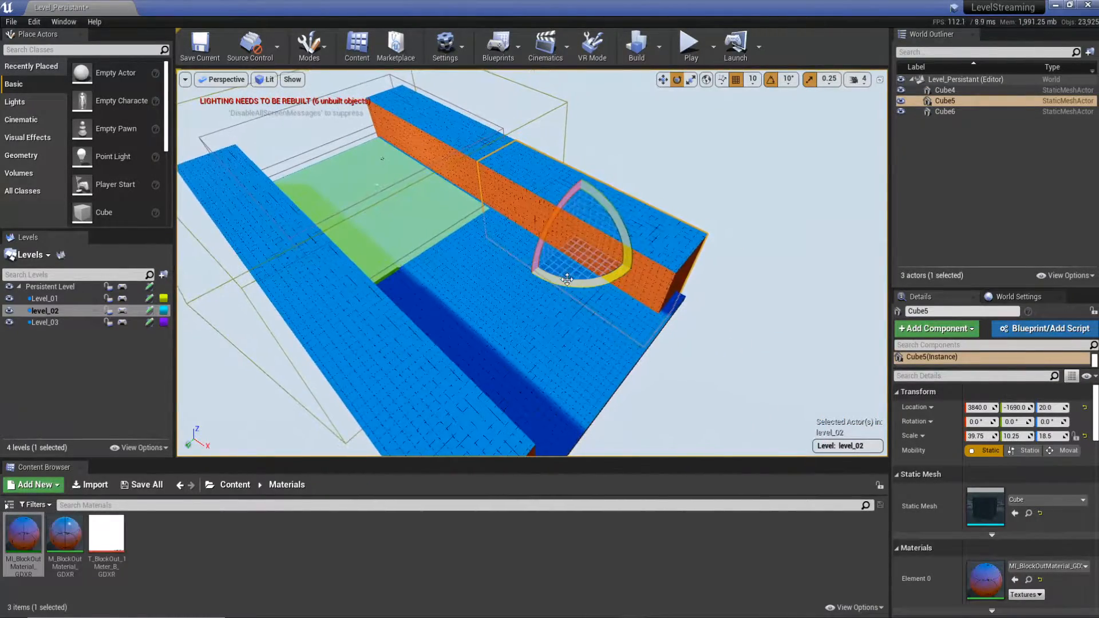
left_click_drag(567, 279, 560, 286)
key("w")
left_click_drag(576, 248, 579, 181)
- Rotate the level_02 wall at Y 2140 to -40° around Z and move it to X 3560, Y 880, Z 20
left_click(421, 348)
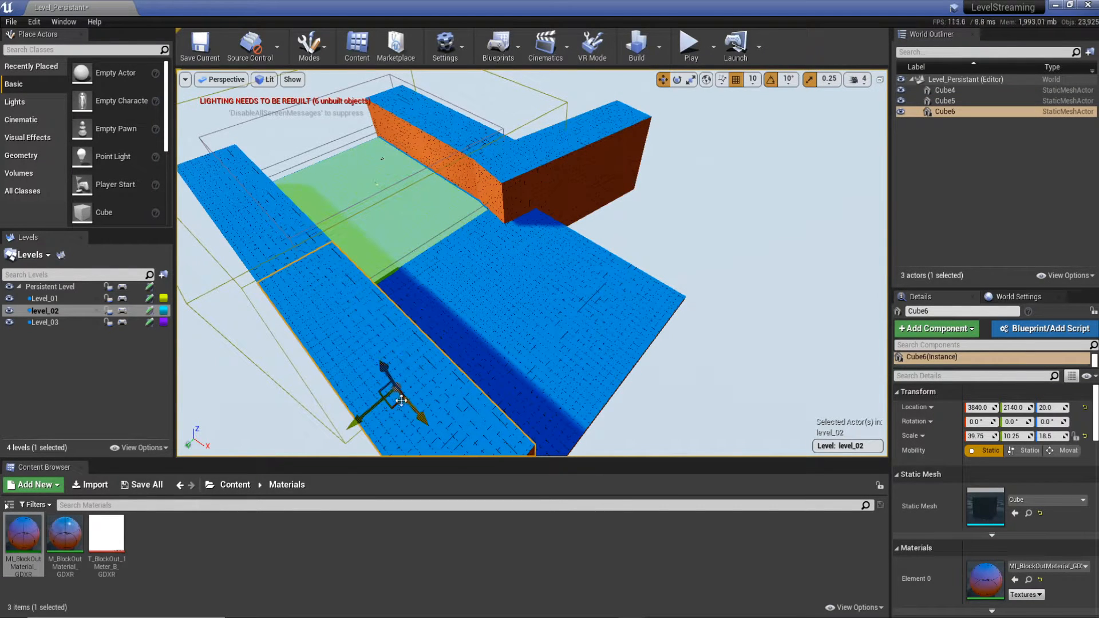
key("e")
mouse_move(389, 438)
left_mouse_down()
mouse_move(455, 441)
mouse_move(381, 445)
left_mouse_up()
key("w")
left_click_drag(382, 385, 453, 327)
right_click_drag(452, 328, 476, 263)
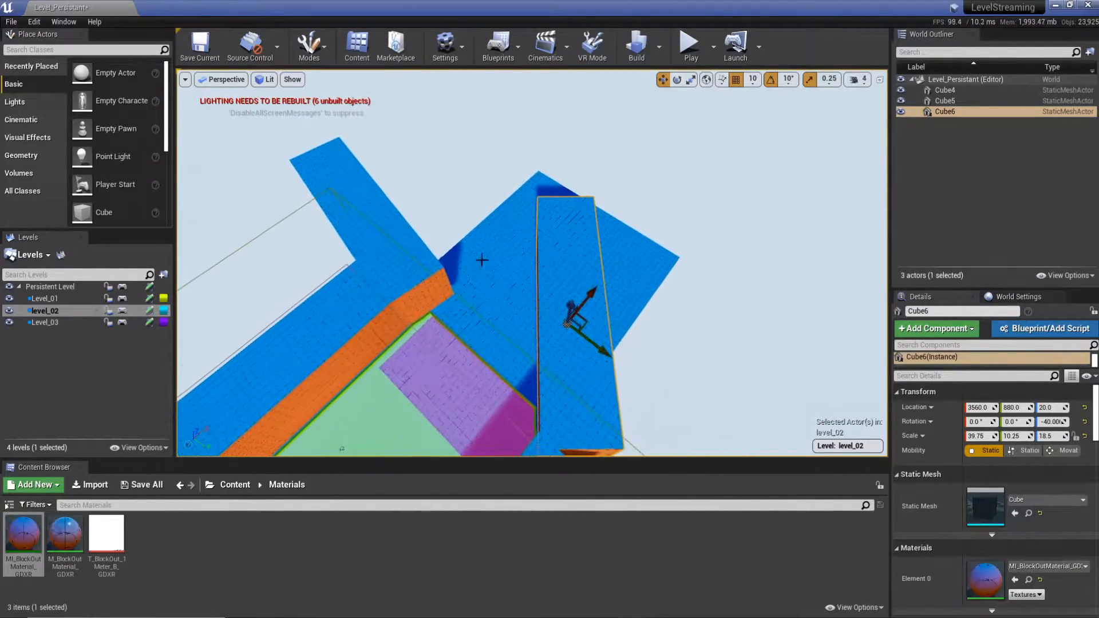
- Rotate the level_02 floor to -40°, scale it to 44.5 by 31.5 by 1.0 and move it to X 3030, Y -220 between the walls
left_click(511, 257)
key("r")
left_click_drag(566, 253, 565, 249)
left_click_drag(573, 300, 580, 324)
key("e")
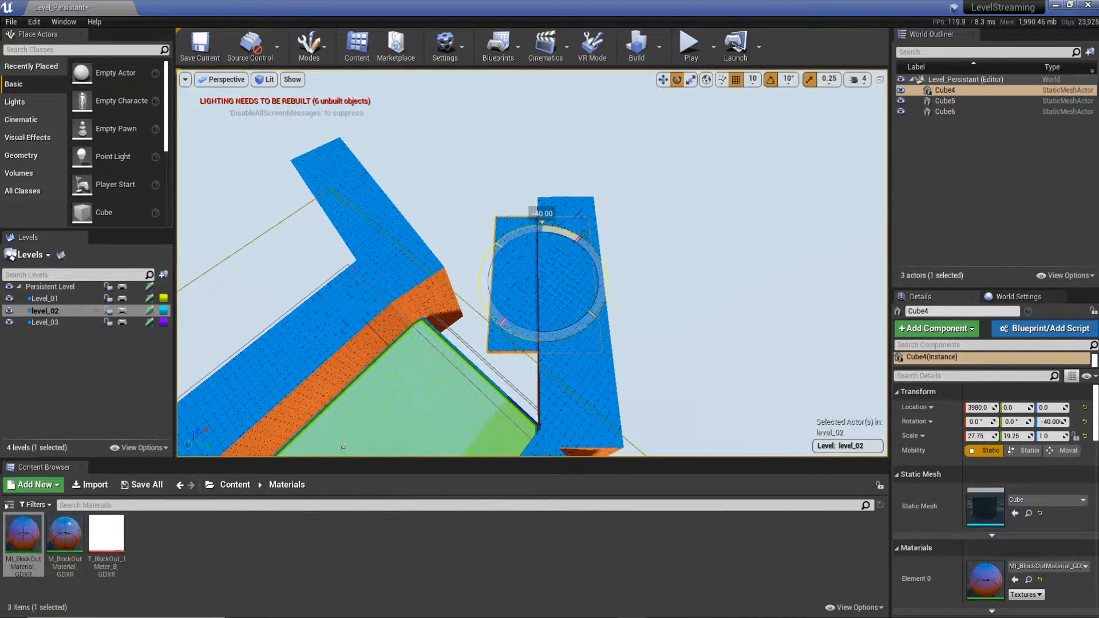
key("r")
left_click_drag(581, 277, 498, 290)
key("w")
left_click_drag(506, 281, 509, 281)
left_click(545, 179)
right_click_drag(544, 179, 787, 318)
left_click(644, 334)
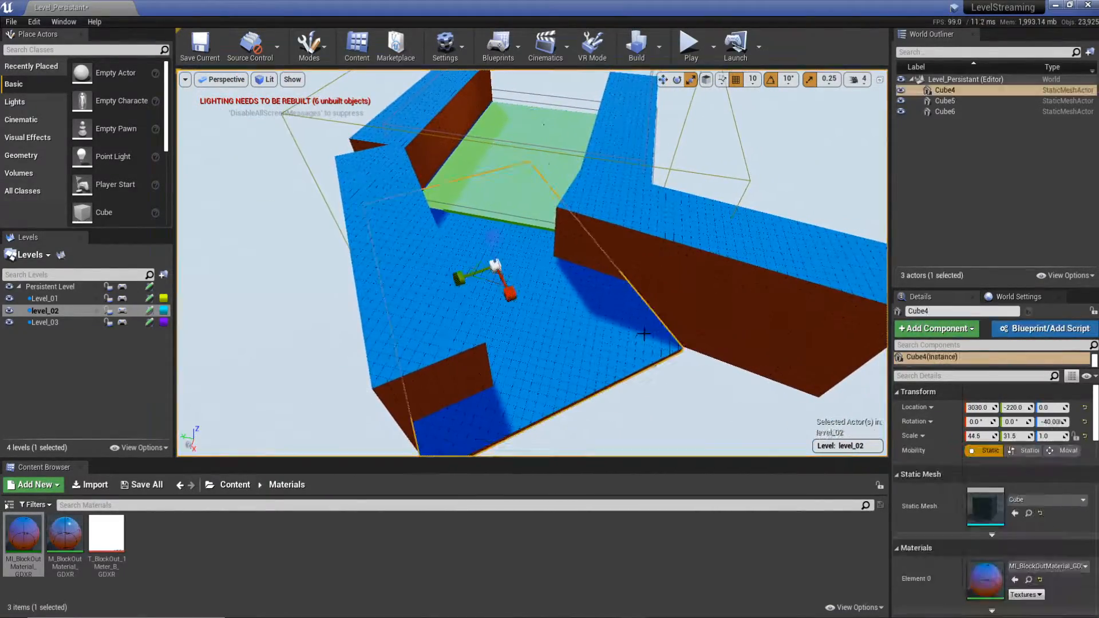
- Duplicate the level_02 floor as a raised platform scaled to 15.0 by 15.5 by 1.0 and place it at X 3100, Y -2560, Z 350
right_click_drag(518, 294, 429, 287)
key("e")
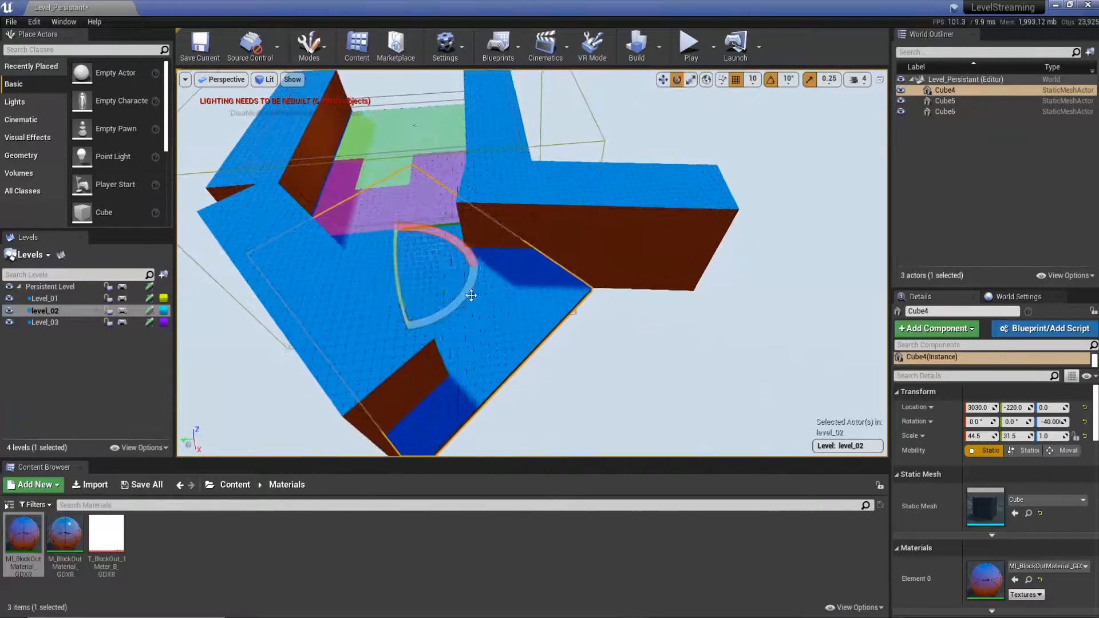
key("w")
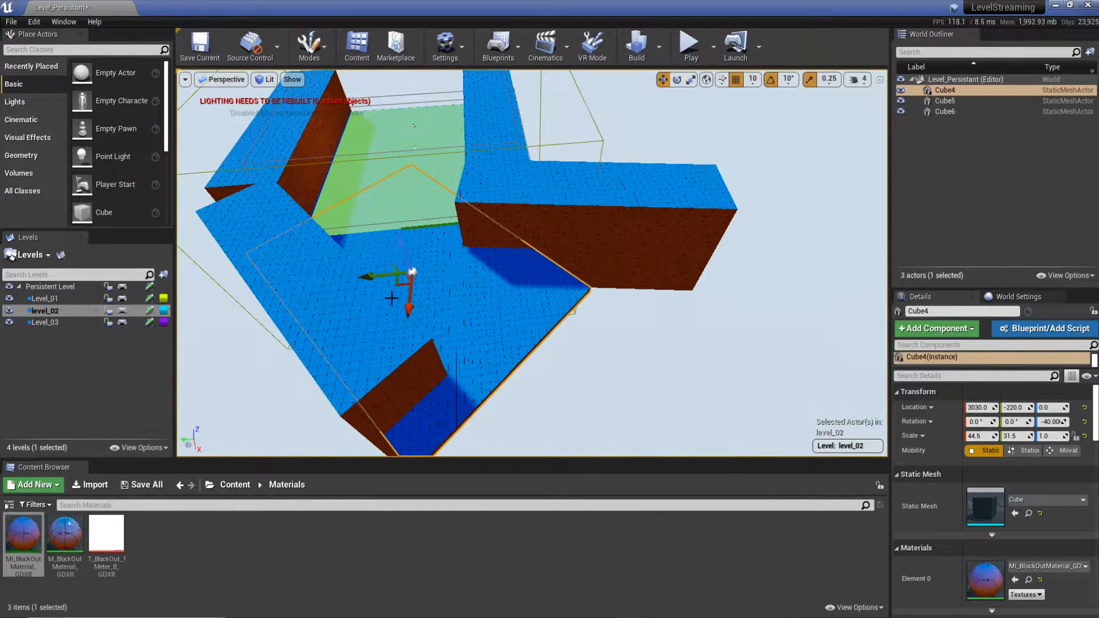
left_click_drag(399, 285, 613, 242, "alt")
key("r")
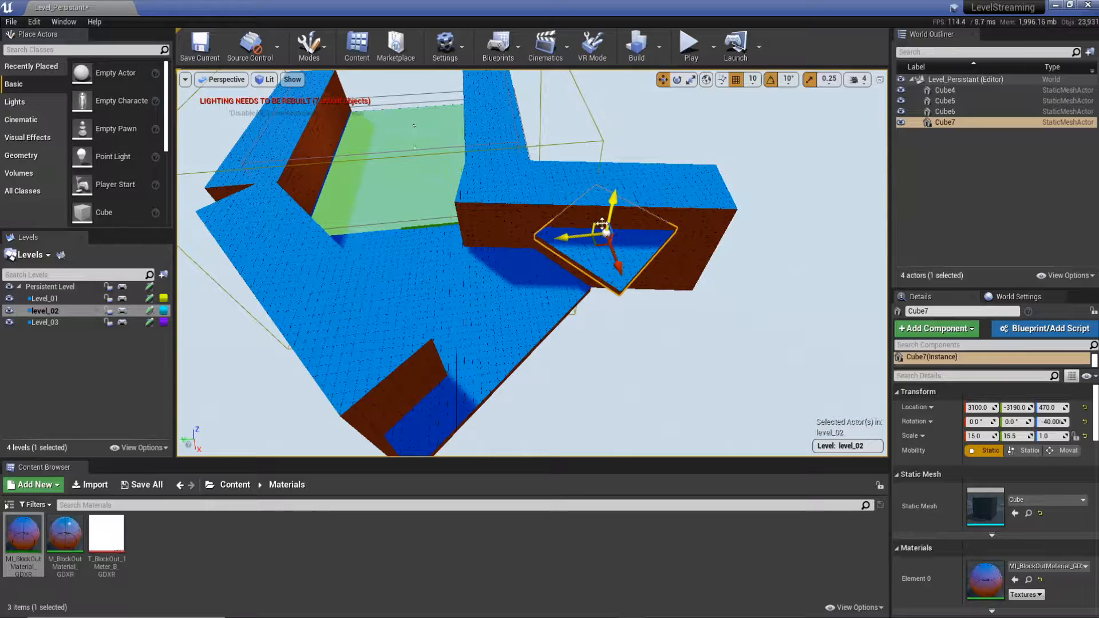
left_click_drag(580, 241, 560, 232)
key("w")
right_click_drag(560, 233, 541, 123)
key("s")
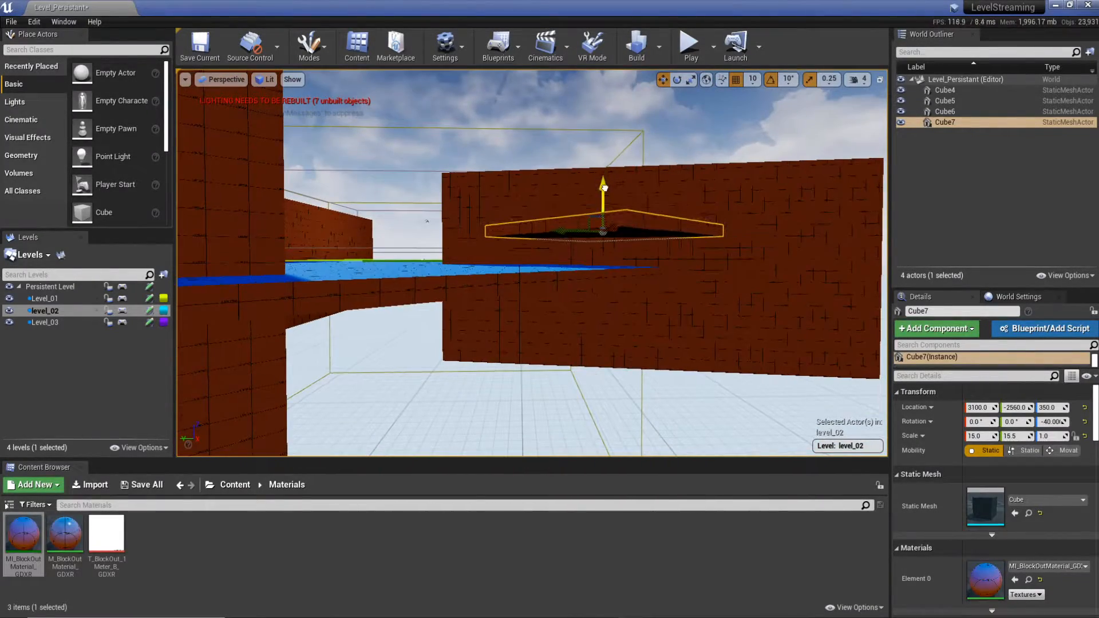
right_click_drag(586, 203, 597, 280)
- Duplicate the raised platform, rotate the copy to 10° around Z and place it farther along the wall near X 3310, Y -3640
key("e")
left_click(671, 199)
right_click_drag(671, 199, 644, 201)
key("s")
left_click(605, 281)
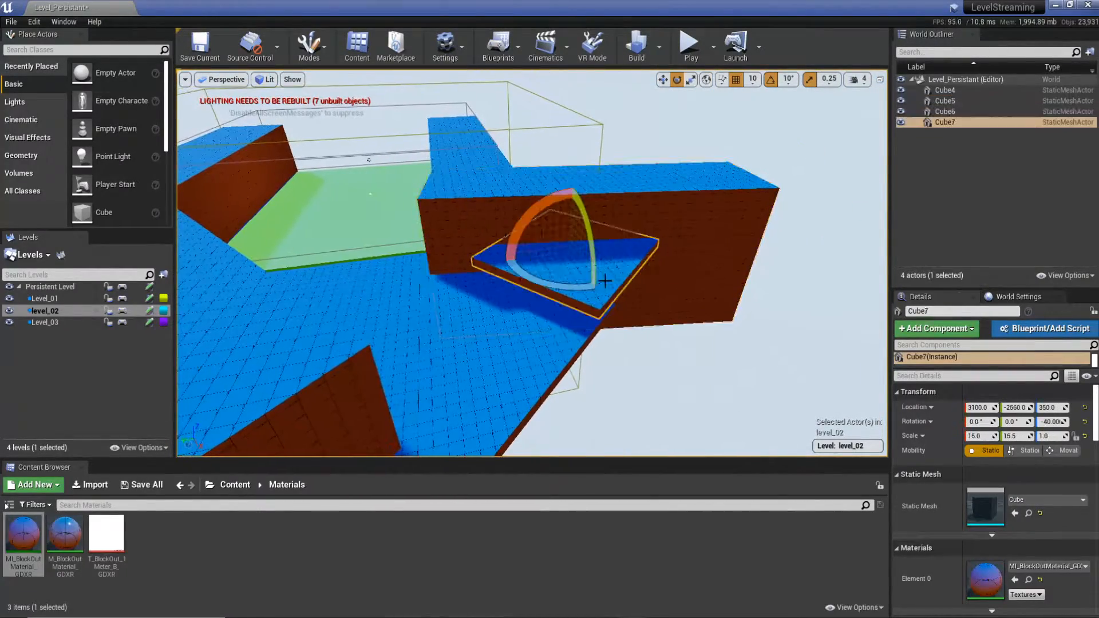
left_click_drag(562, 244, 679, 243, "alt")
key("e")
right_click_drag(548, 304, 516, 328)
key("s")
- Duplicate the level_02 wall angled at -40°, rotate the copy to -110° and place it along the open side facing the platforms
left_click(505, 337)
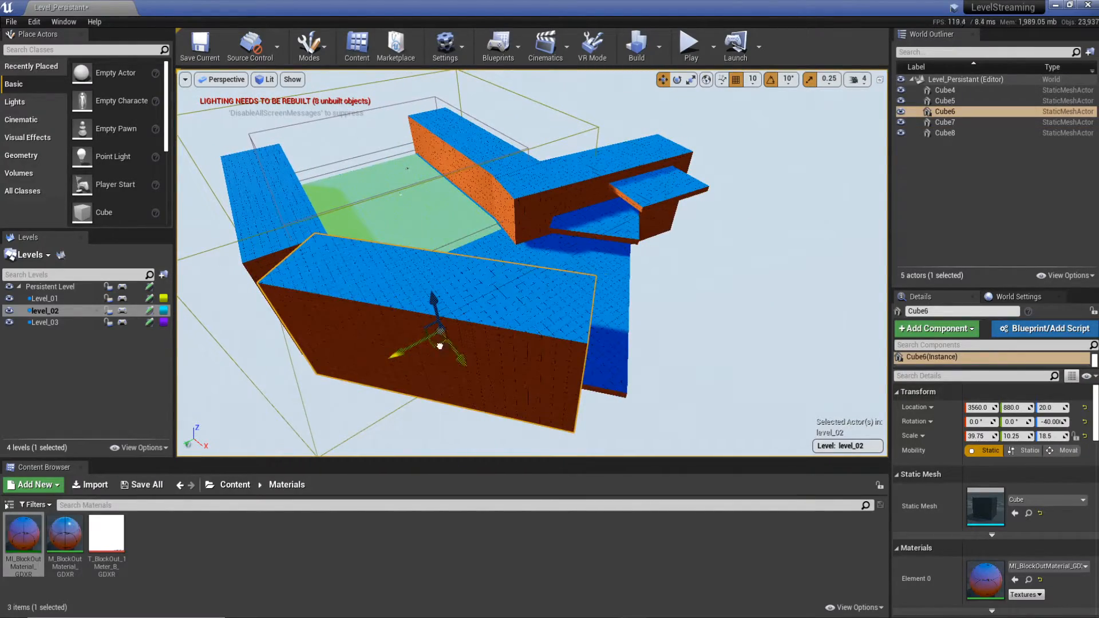
left_click_drag(439, 346, 633, 287, "alt")
key("e")
mouse_move(710, 286)
left_mouse_down()
mouse_move(707, 247)
mouse_move(716, 267)
left_mouse_up()
right_click_drag(499, 280, 587, 292)
key("w")
key("s")
key("w")
left_click_drag(633, 287, 612, 298)
- Duplicate the -110° wall and place the copy, rotated to -180°, across the corridor's far end at X 3630, Y -3850, Z 20
right_click_drag(612, 297, 574, 306)
key("s")
key("d")
left_click_drag(587, 305, 536, 243, "alt")
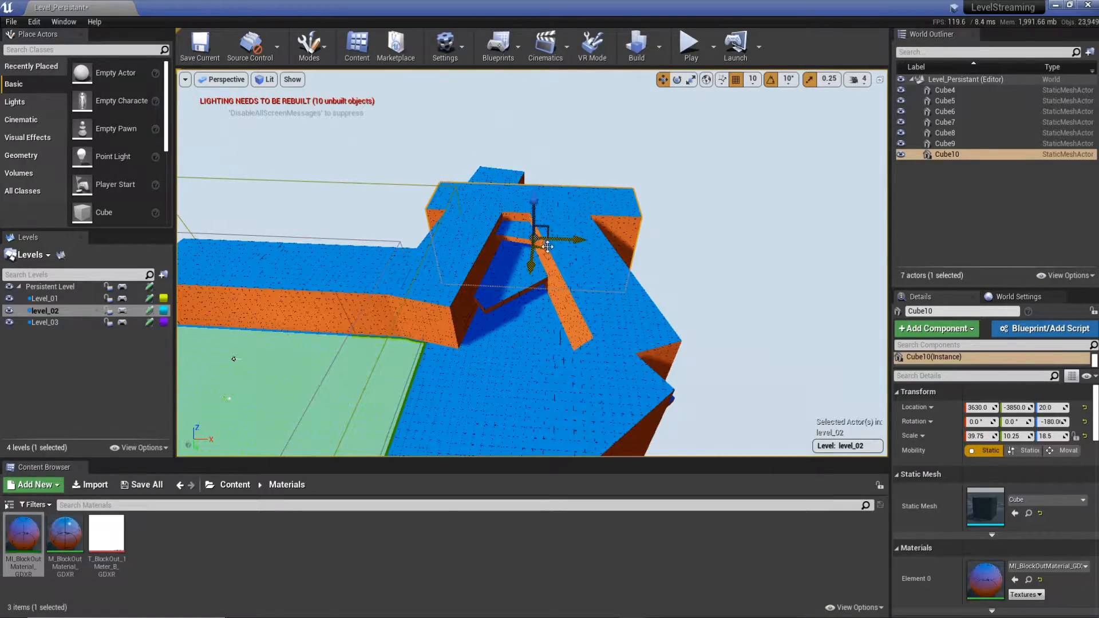
key("w")
mouse_move(533, 247)
right_mouse_down()
mouse_move(458, 243)
mouse_move(446, 229)
mouse_move(486, 194)
mouse_move(526, 189)
mouse_move(530, 201)
mouse_move(447, 201)
right_mouse_up()
key("w")
- Select both raised platforms in level_02 and lower them together toward the floor
left_click(671, 205)
right_click_drag(672, 205, 773, 201)
key("s")
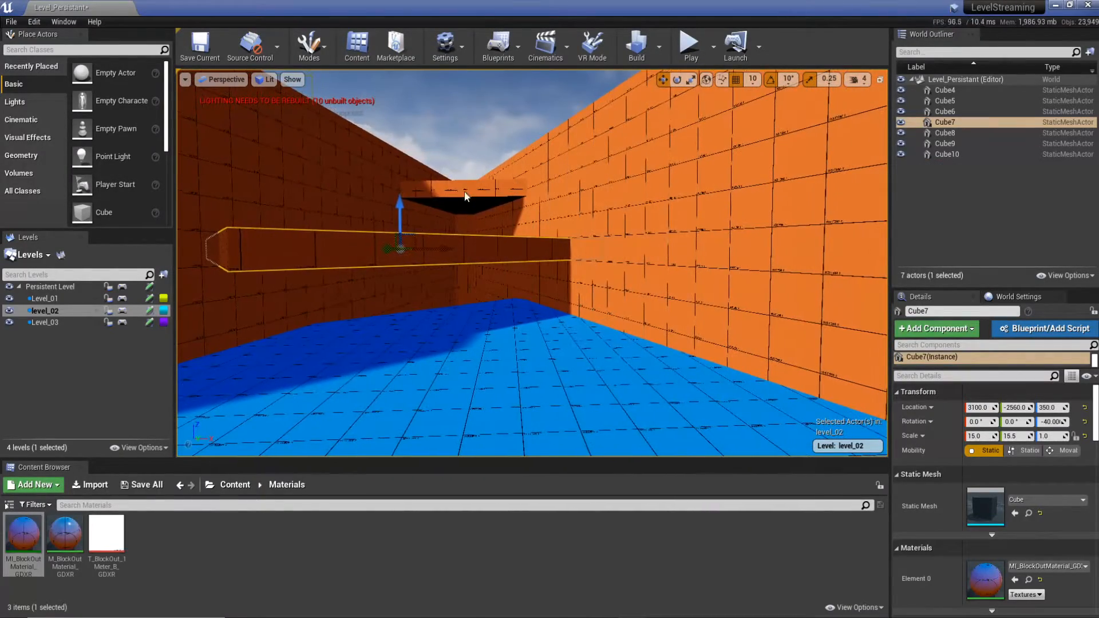
left_click(466, 196, "ctrl")
left_click_drag(459, 170, 465, 187)
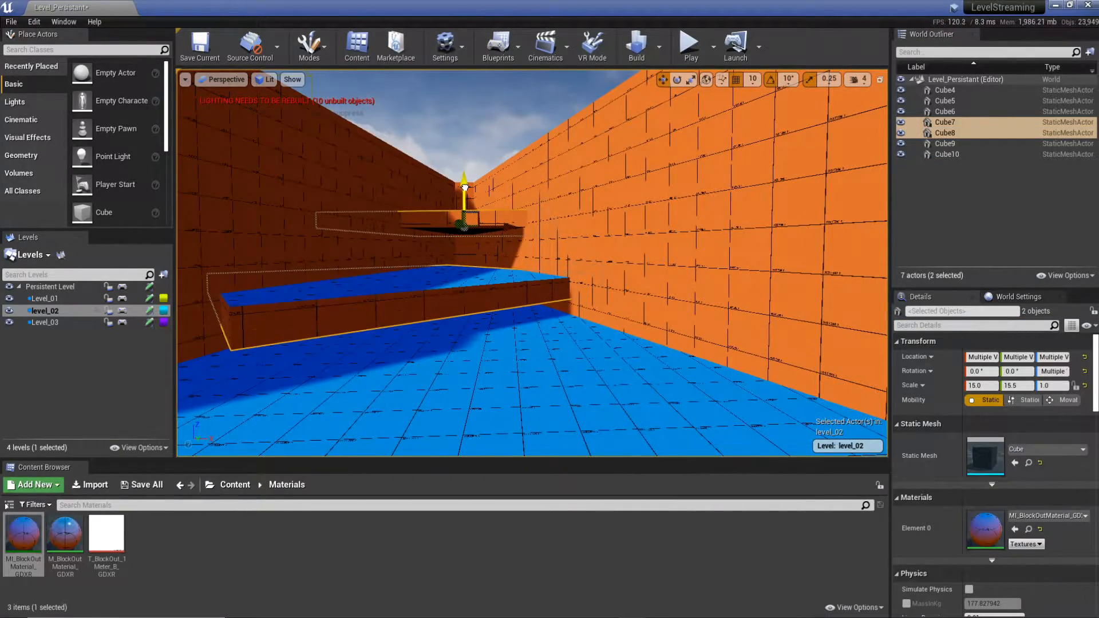
- Duplicate the farther platform, raise the copy to Z 440 and offset it as the next platform along the corridor
left_click(469, 212)
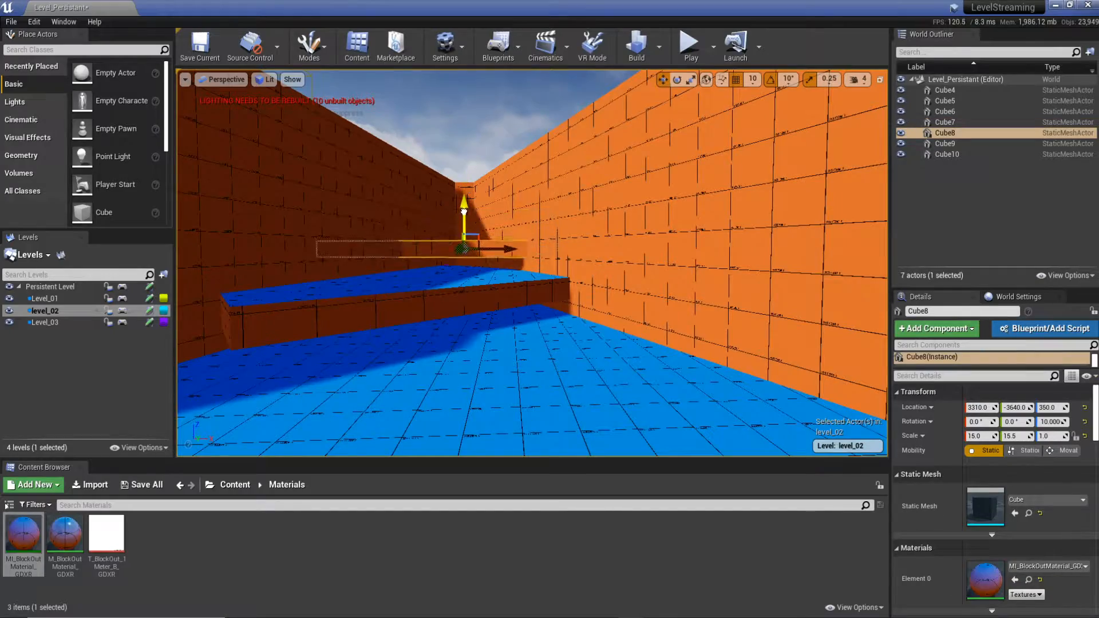
left_click_drag(462, 218, 466, 196, "alt")
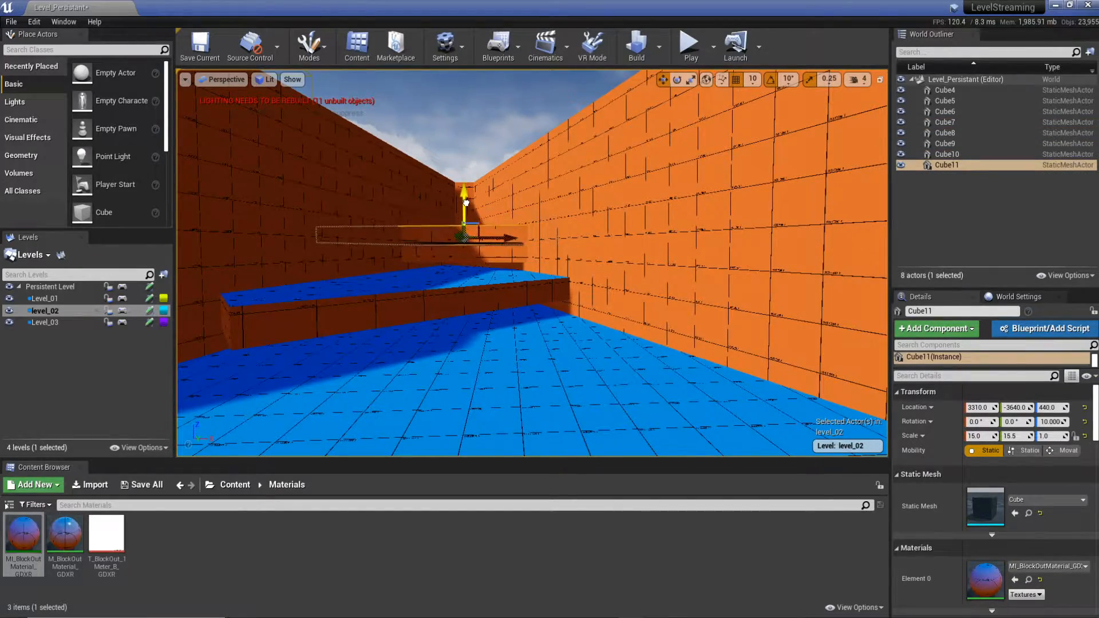
key("f")
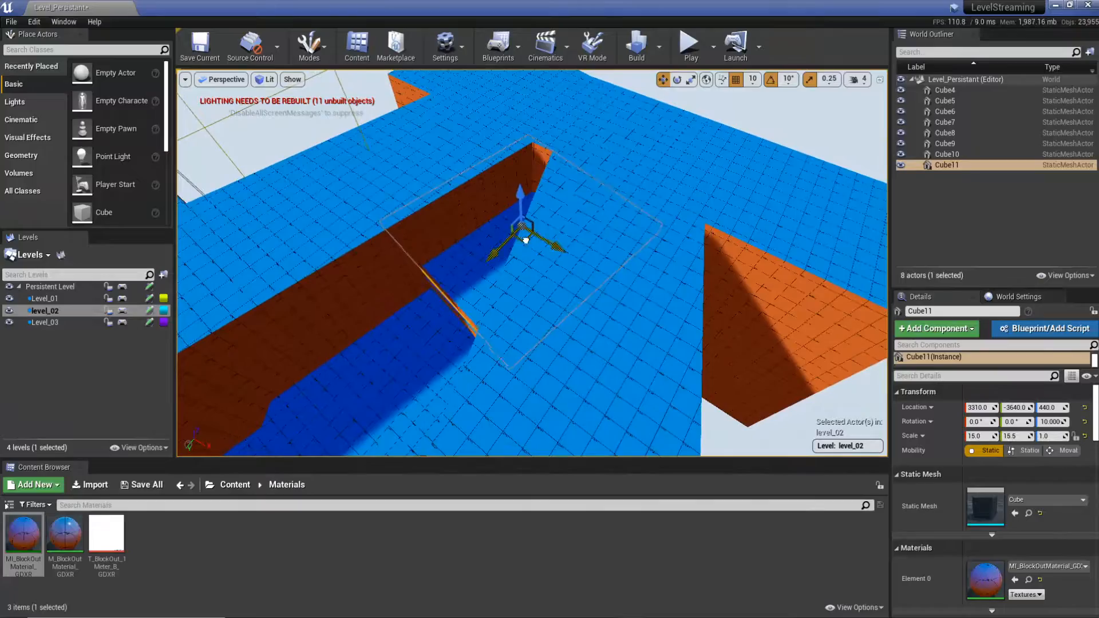
left_click_drag(552, 222, 591, 210)
left_click_drag(513, 231, 590, 200, "alt")
- Lower the two walls flanking the platforms to Z -300 for the -80° wall and Z -340 for the -110° wall
left_click(513, 231)
left_click_drag(513, 231, 458, 235, "alt")
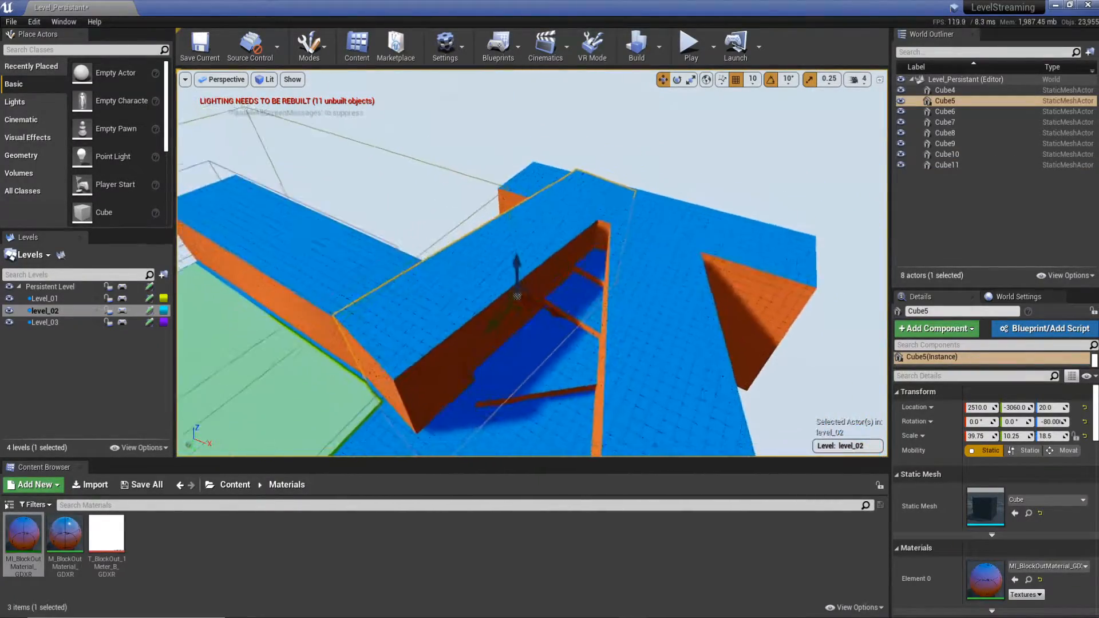
right_click_drag(518, 230, 519, 246)
left_click_drag(521, 208, 521, 239)
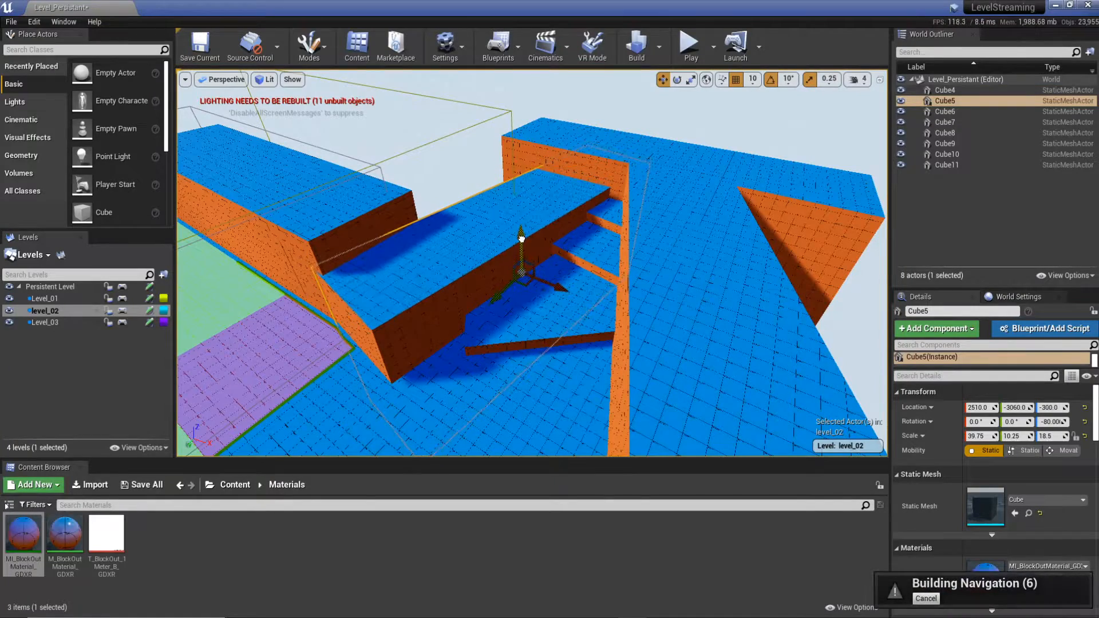
left_click(671, 233)
left_click_drag(684, 335, 677, 368)
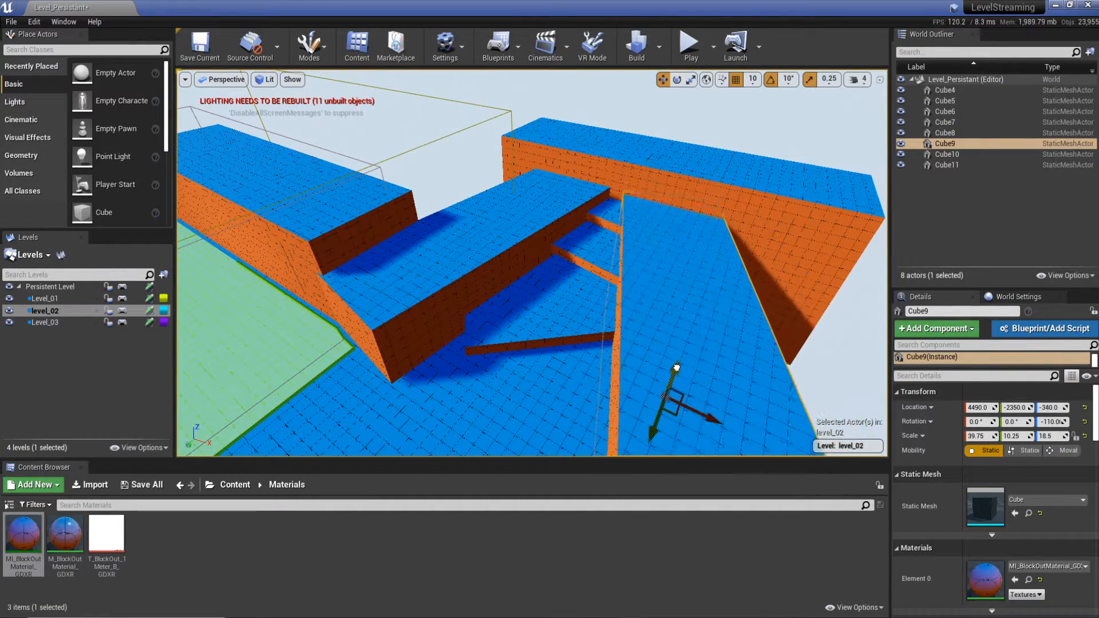
- Lower the corridor's end wall to Z -280, scale it to 18.25 by 25.5 by 18.5 and move it to X 3500, Y -5290
left_click(688, 181)
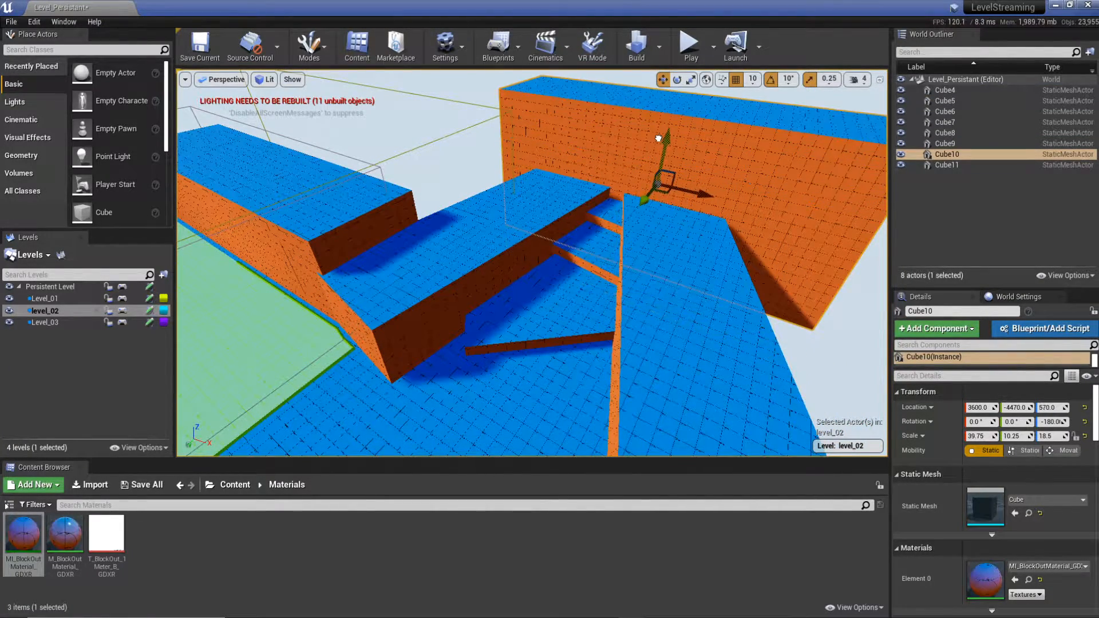
left_click_drag(655, 184, 647, 207)
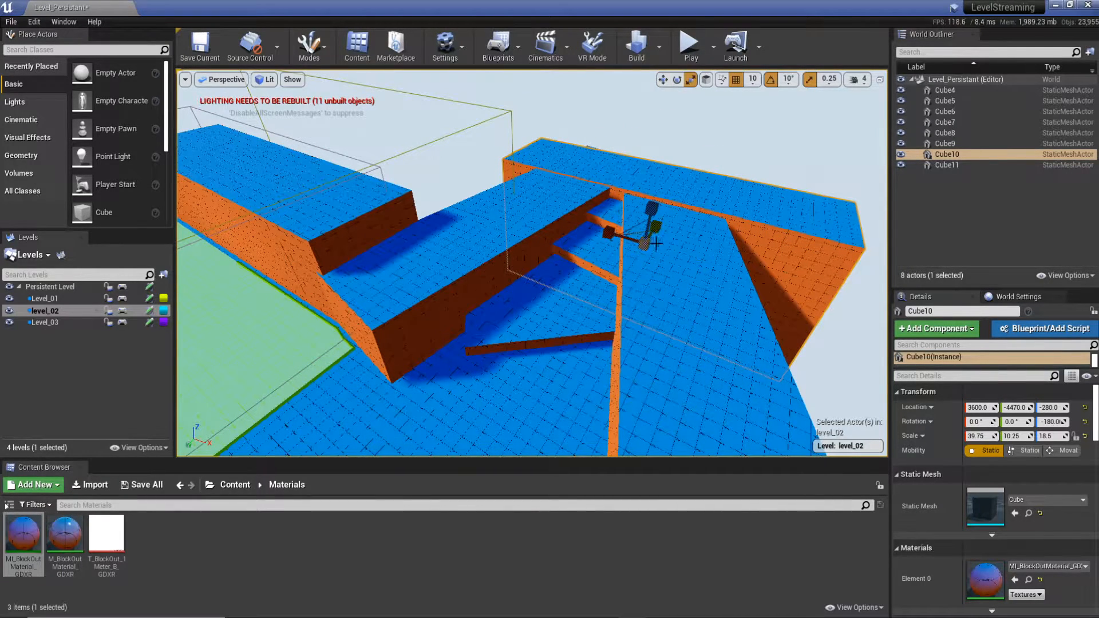
mouse_move(608, 232)
left_mouse_down()
mouse_move(654, 246)
mouse_move(651, 216)
left_mouse_up()
left_click_drag(650, 269, 660, 240)
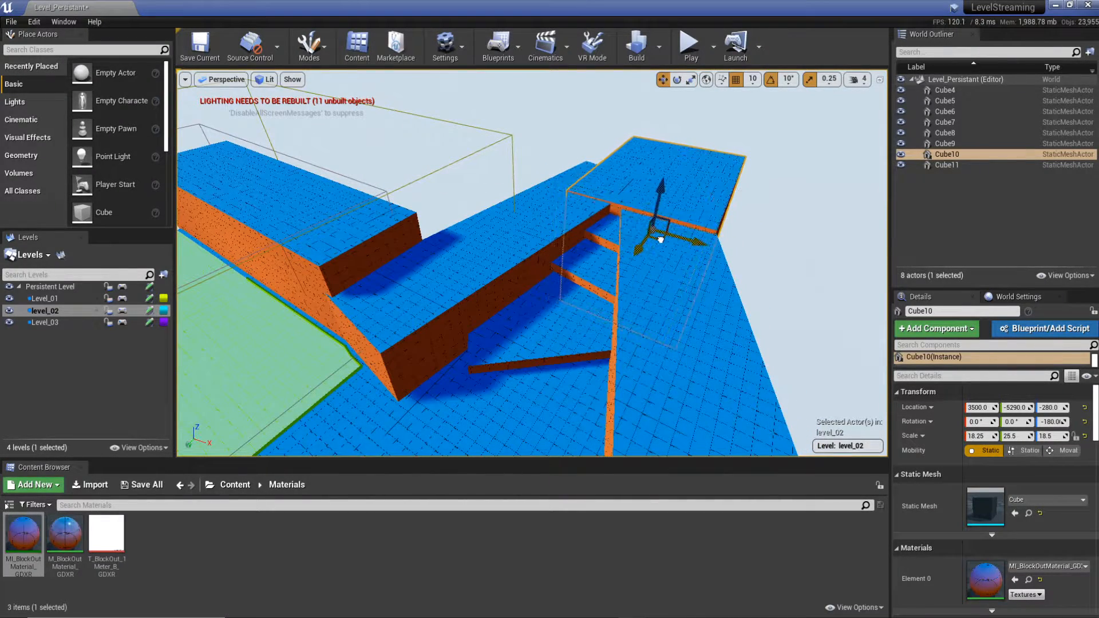
- Locate the sky sphere's source asset, go up to the Engine Content folder and frame the sky sphere in the viewport
left_click(761, 232)
key("ctrl+b")
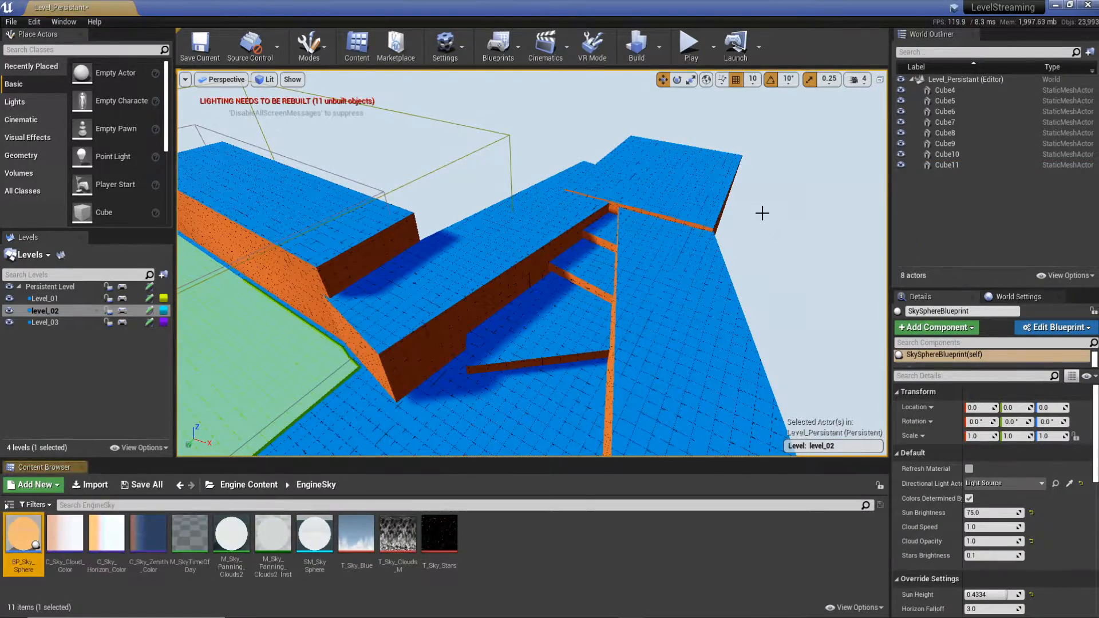
left_click(248, 485)
key("f")
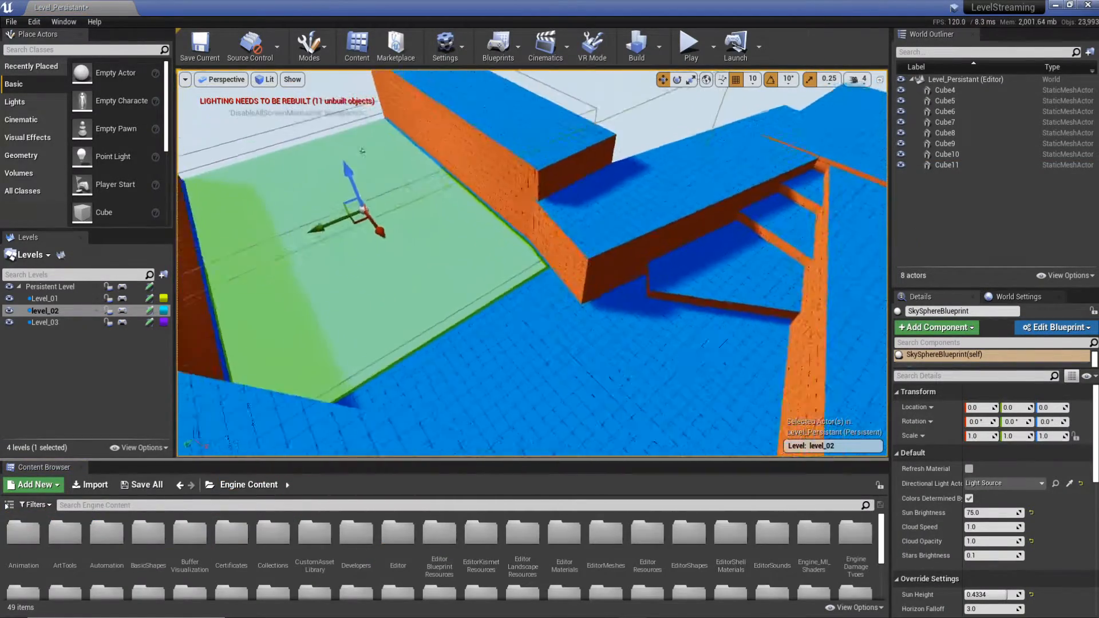
- Show the folder tree in the content browser and return to the project's Content folder
left_click(10, 505)
scroll(149, 543, "up", 8)
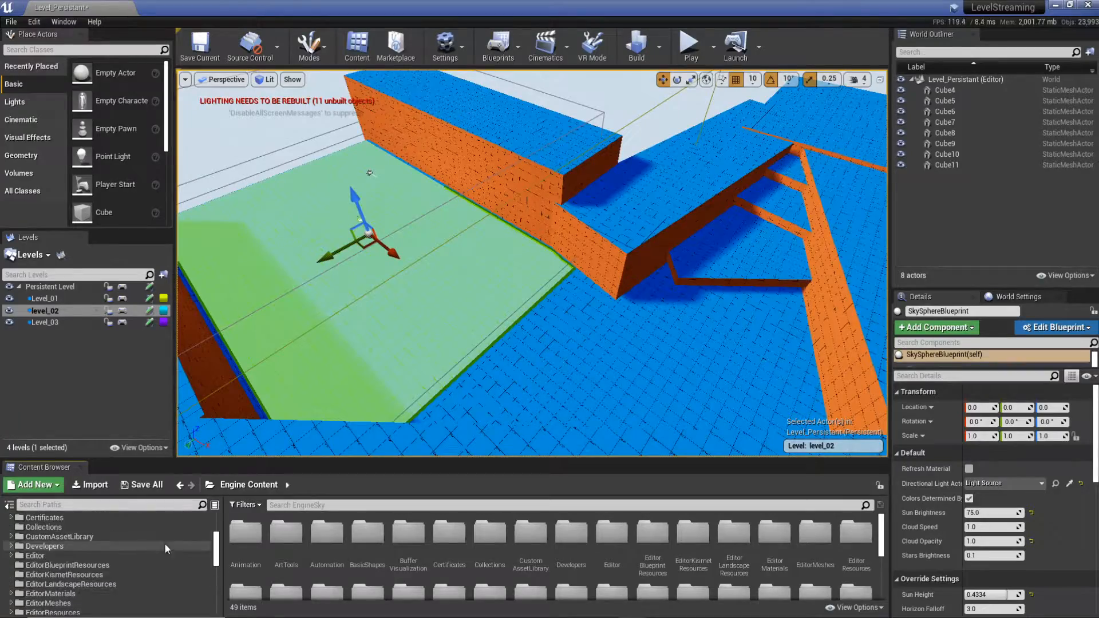
scroll(128, 526, "up", 6)
left_click(74, 519)
- Hide Level_01 and level_02 and show them again to check which geometry belongs to each sublevel
right_click_drag(491, 308, 578, 264)
left_click(9, 298)
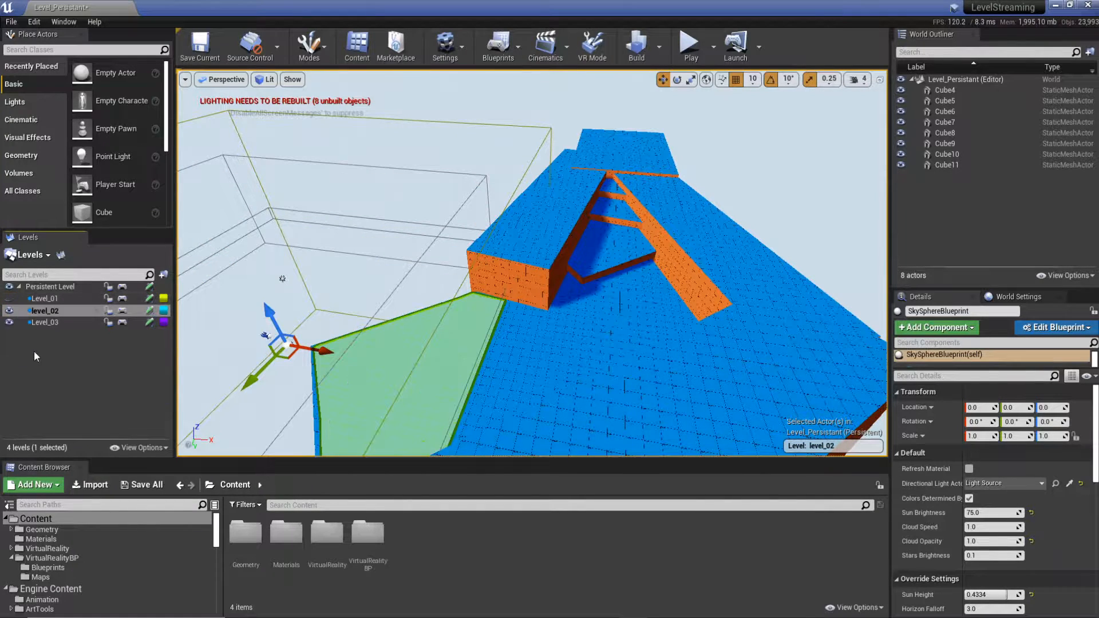
left_click(10, 312)
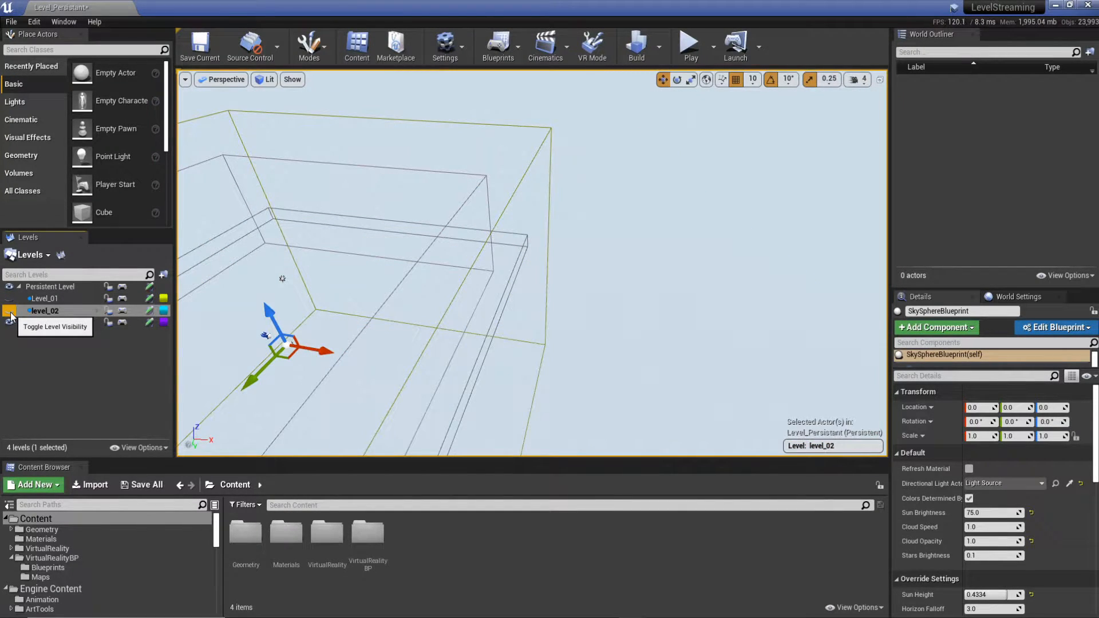
left_click(9, 311)
left_click(9, 298)
right_click_drag(515, 258, 550, 247)
right_click_drag(428, 272, 452, 255)
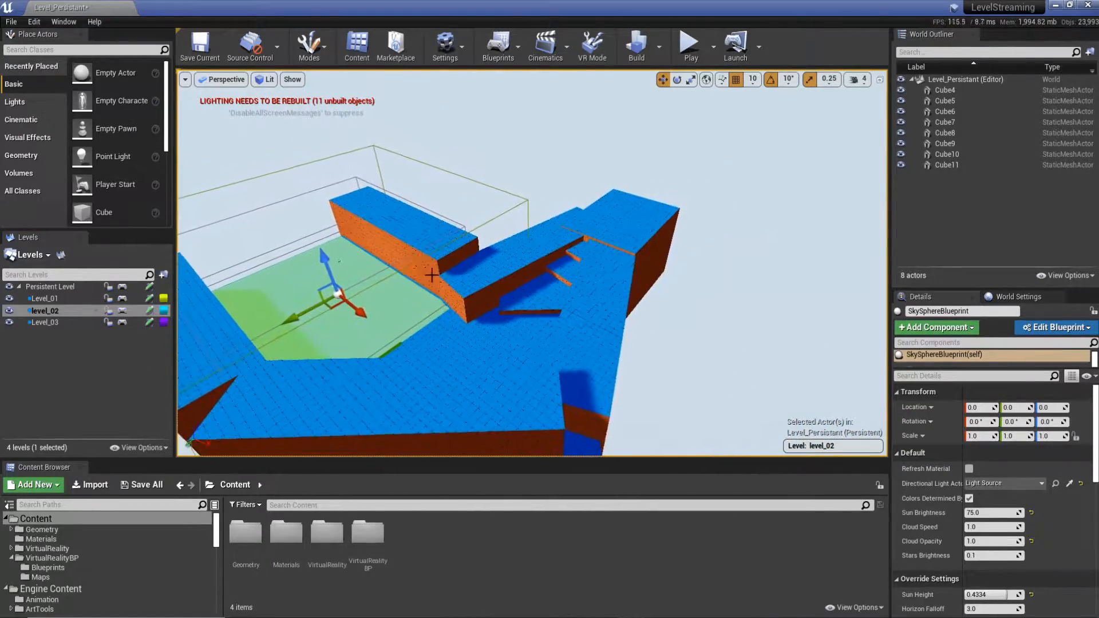
- Make Level_03 the current level and duplicate the first room's two long walls into it, rotated 30° about Z
double_click(47, 324)
left_click(423, 239)
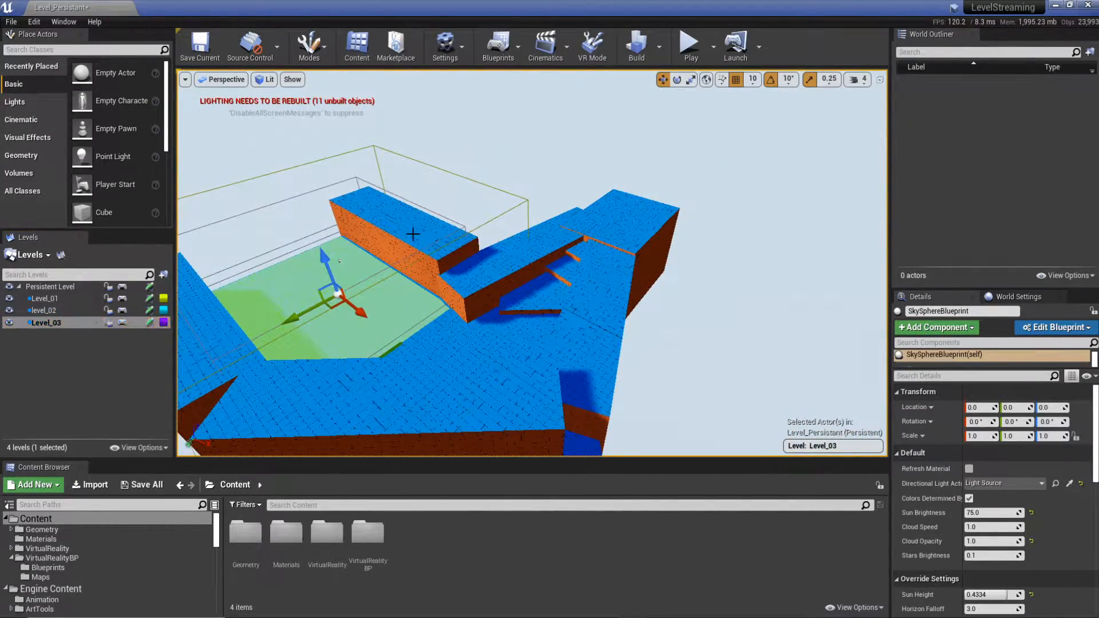
left_click(416, 317, "ctrl")
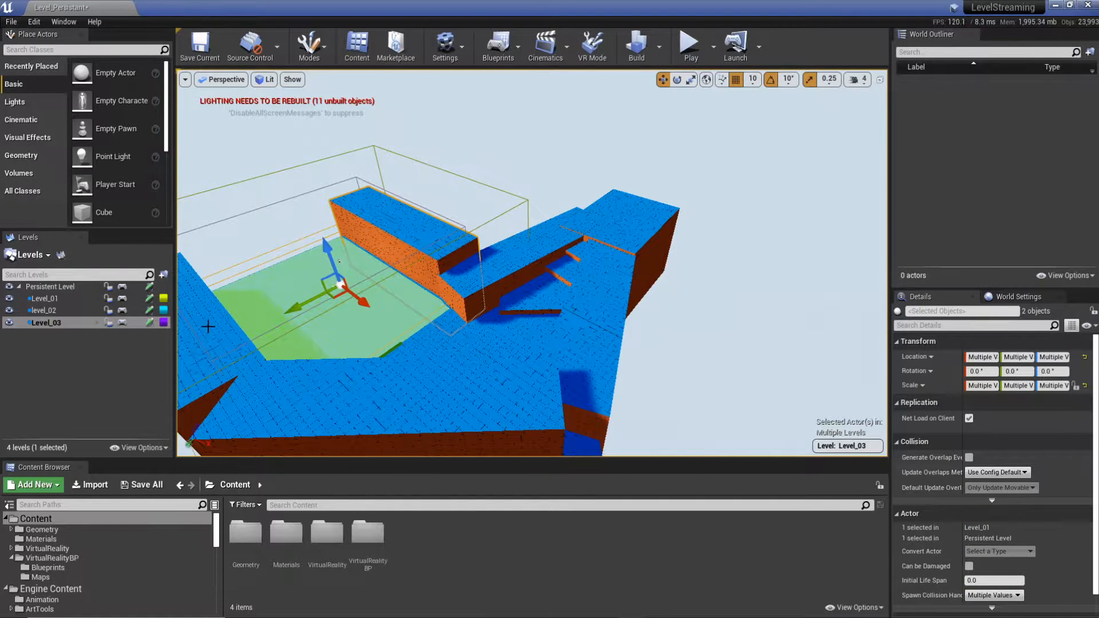
left_click(230, 325, "ctrl")
left_click_drag(184, 356, 565, 178, "alt")
key("e")
left_click(564, 179)
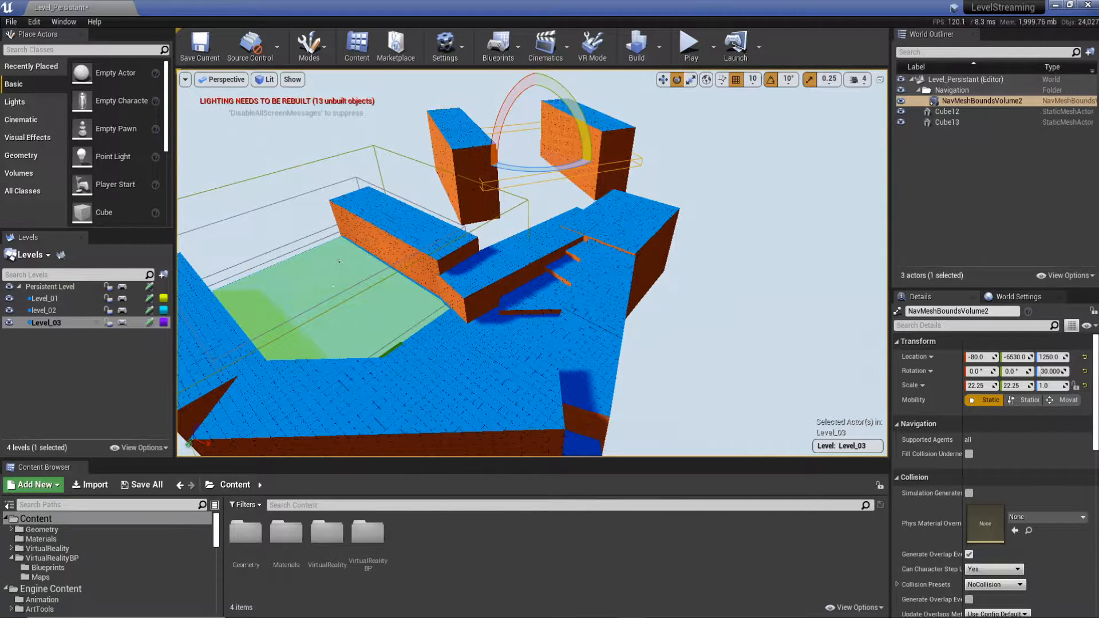
- Delete the duplicated nav mesh bounds volume and move the two copied walls together to Z 1150
key("Delete")
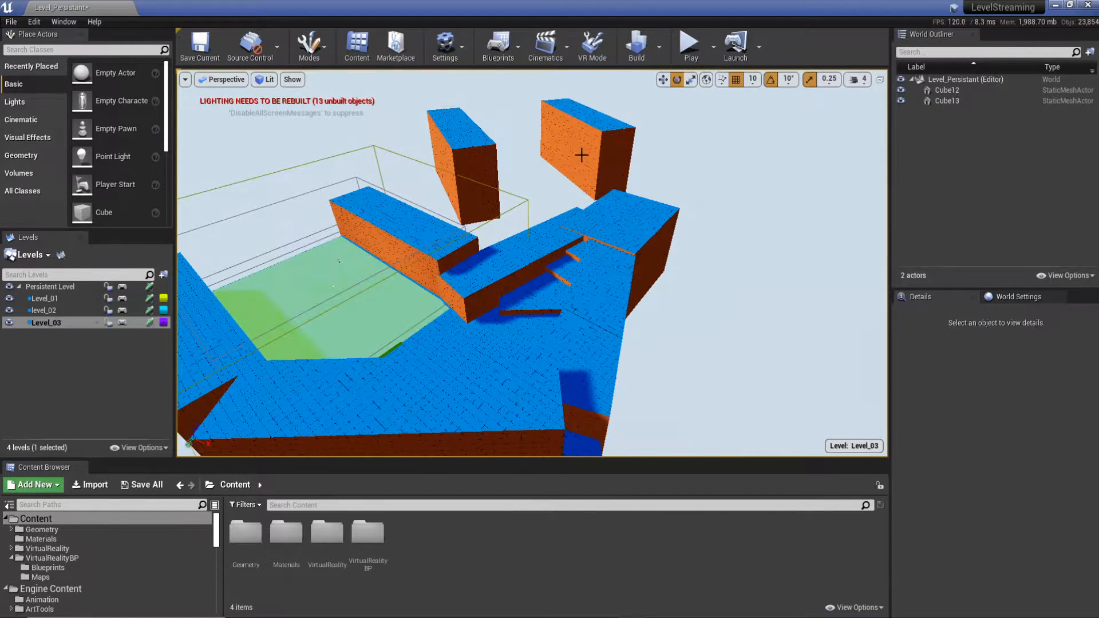
left_click(578, 155)
left_click(489, 157, "ctrl")
key("w")
left_click_drag(459, 167, 478, 197)
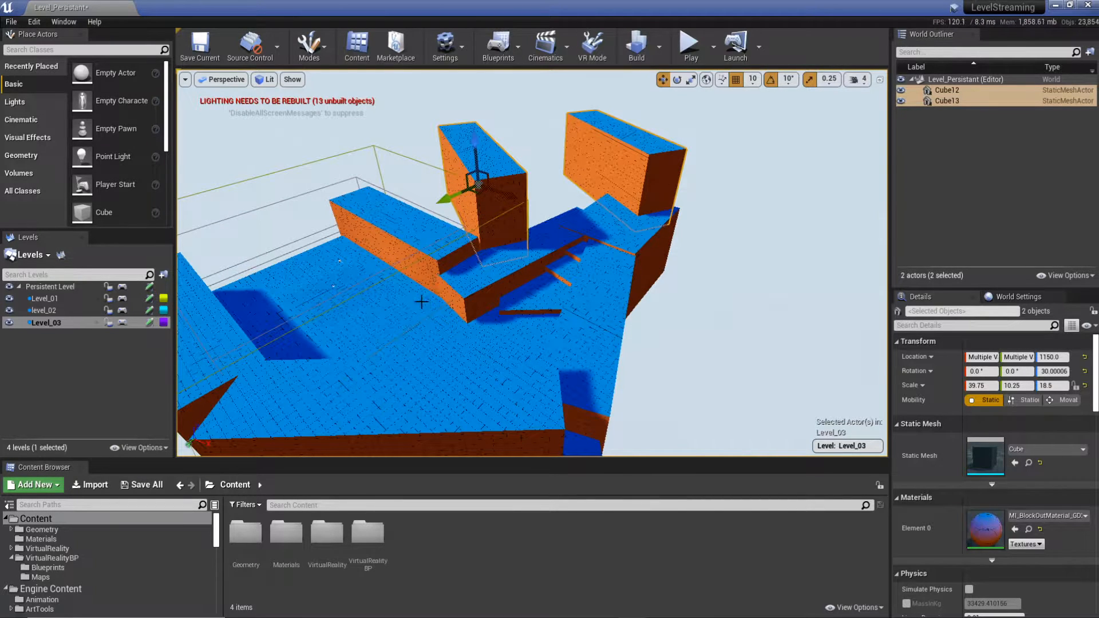
left_click(421, 302)
left_click_drag(342, 303, 428, 216, "alt")
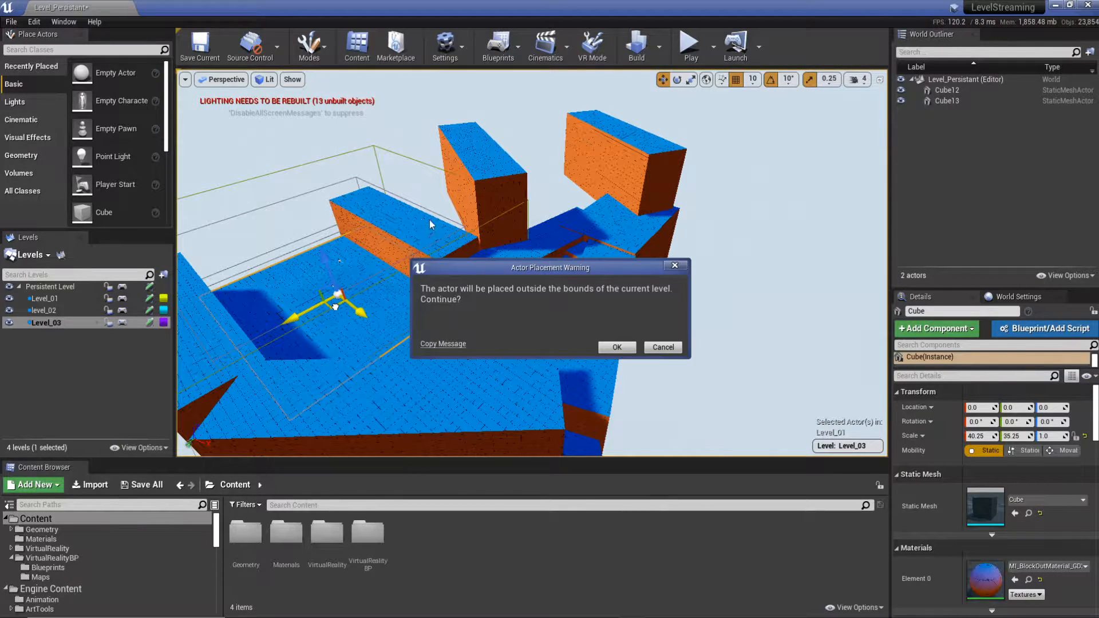
left_click(663, 347)
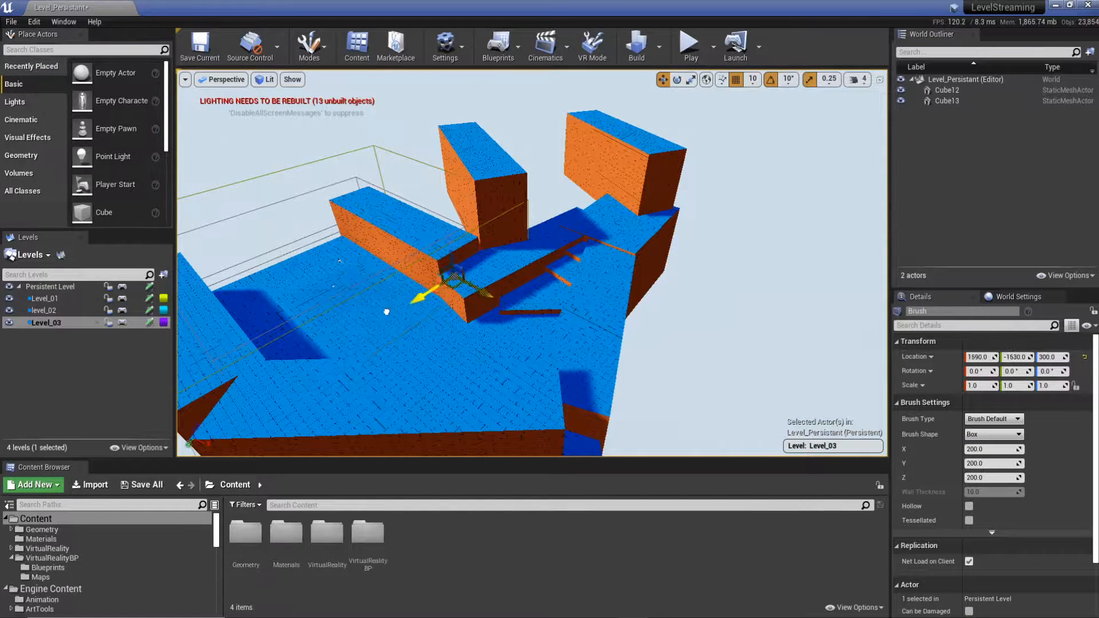
- List the actors of all levels in the outliner and move the persistent level's brush to X 3180, Y -240, Z 2840
right_click_drag(314, 271, 315, 271)
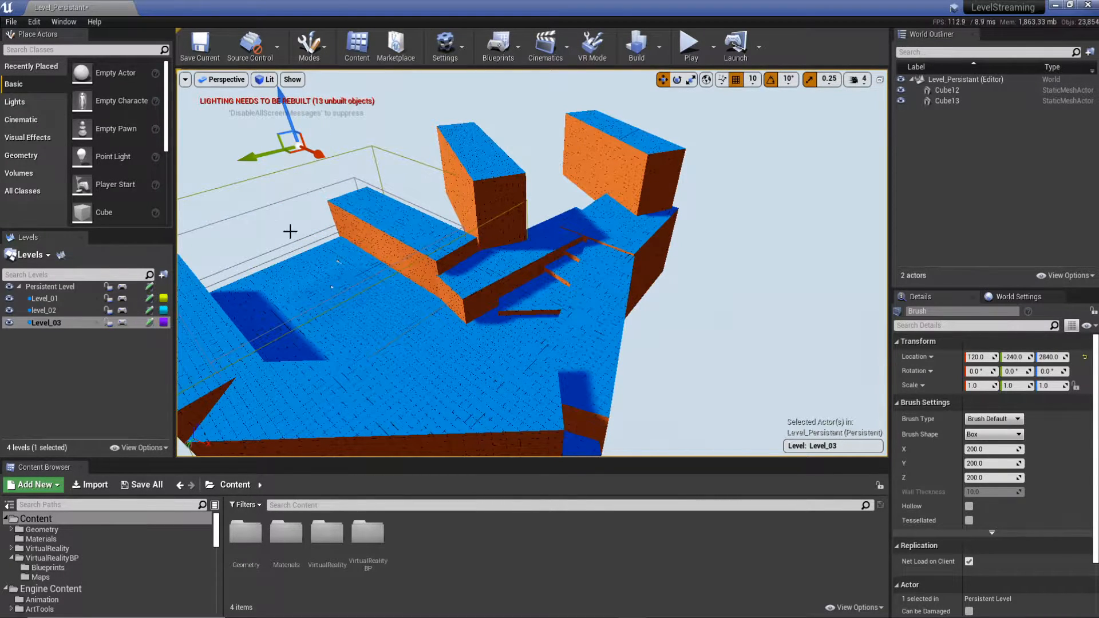
left_click(1068, 275)
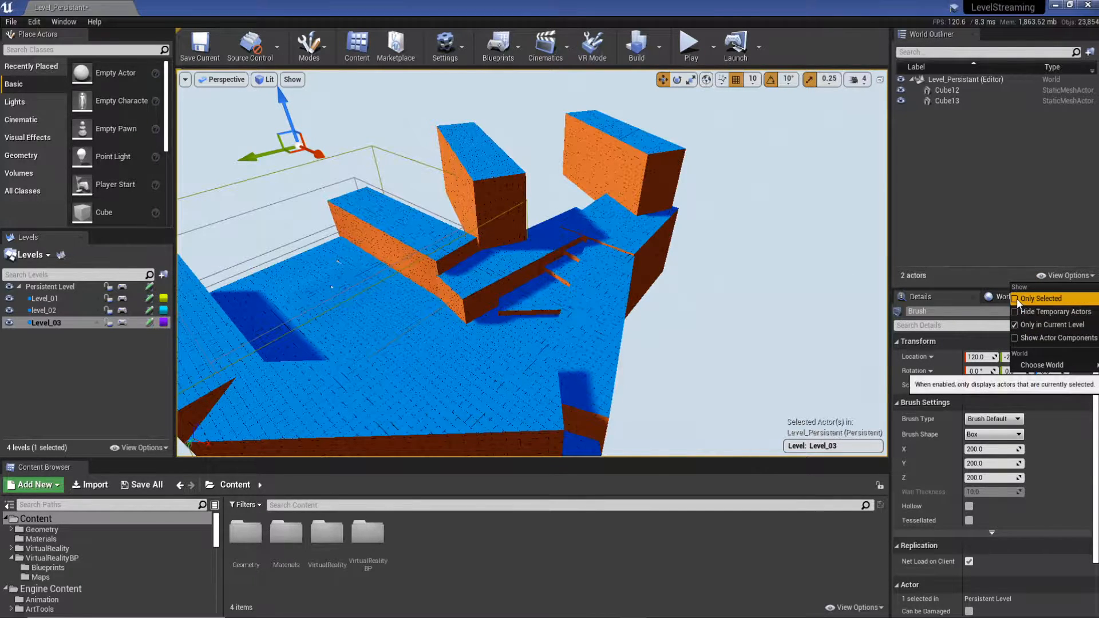
left_click(1014, 324)
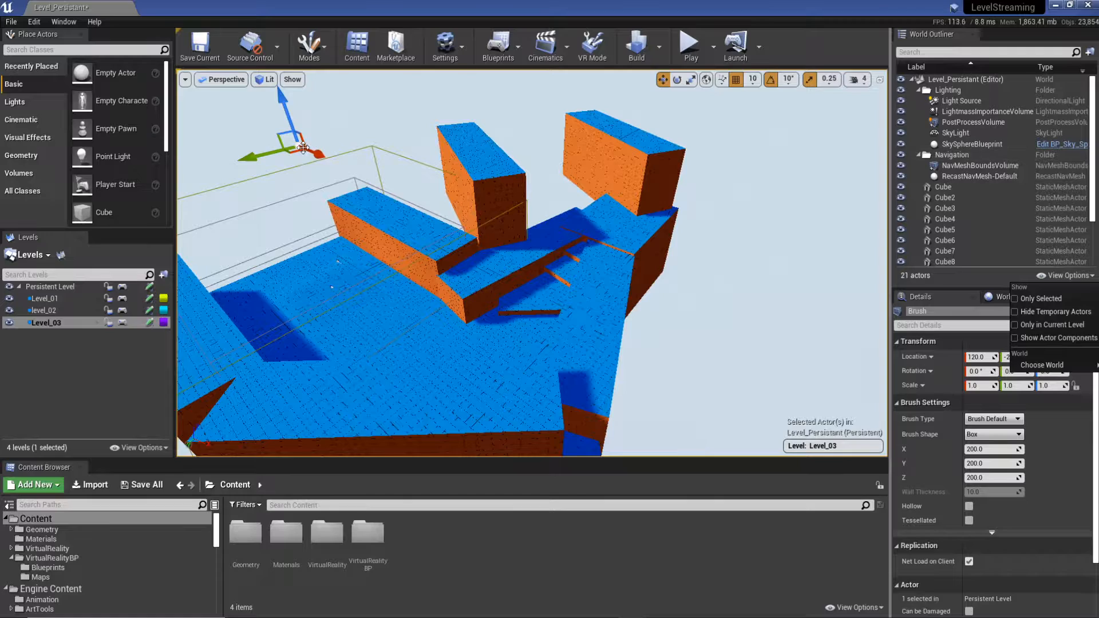
left_click_drag(310, 152, 432, 202)
scroll(1050, 182, "down", 3)
scroll(1039, 190, "up", 3)
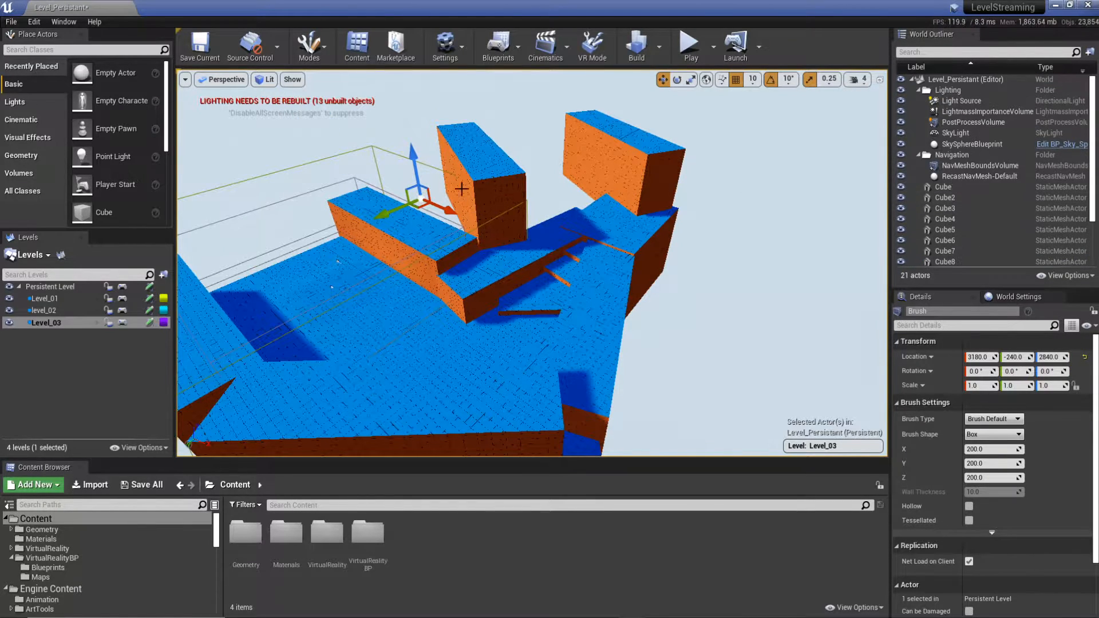
- Select the sky sphere and limit the outliner to actors in the current level again
left_click(375, 120)
right_click_drag(525, 202, 504, 175)
left_click(1068, 276)
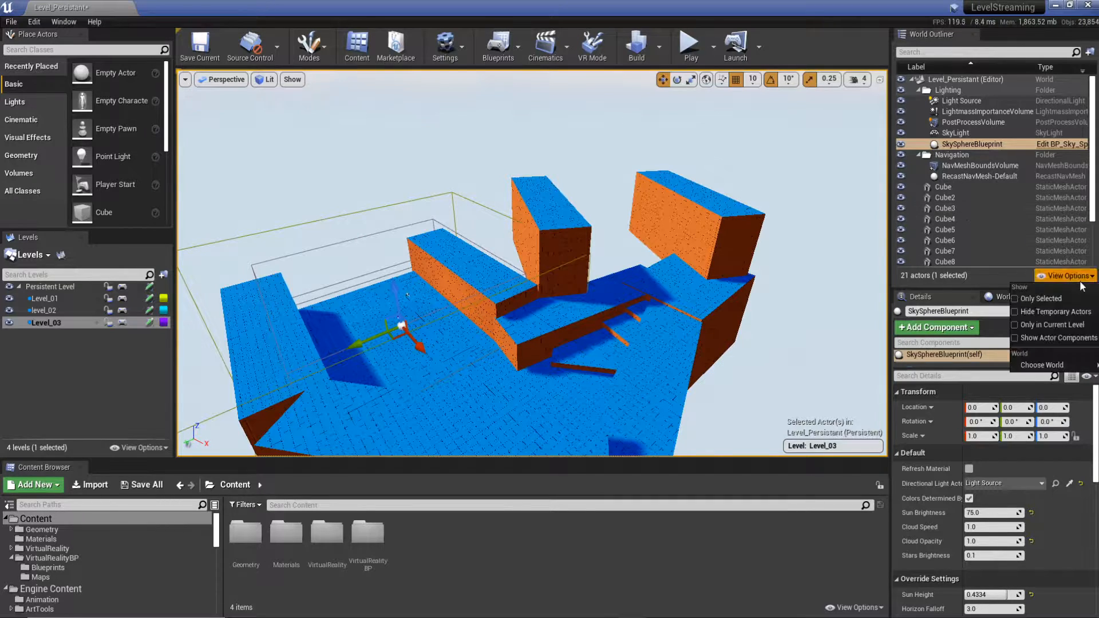
left_click(1015, 324)
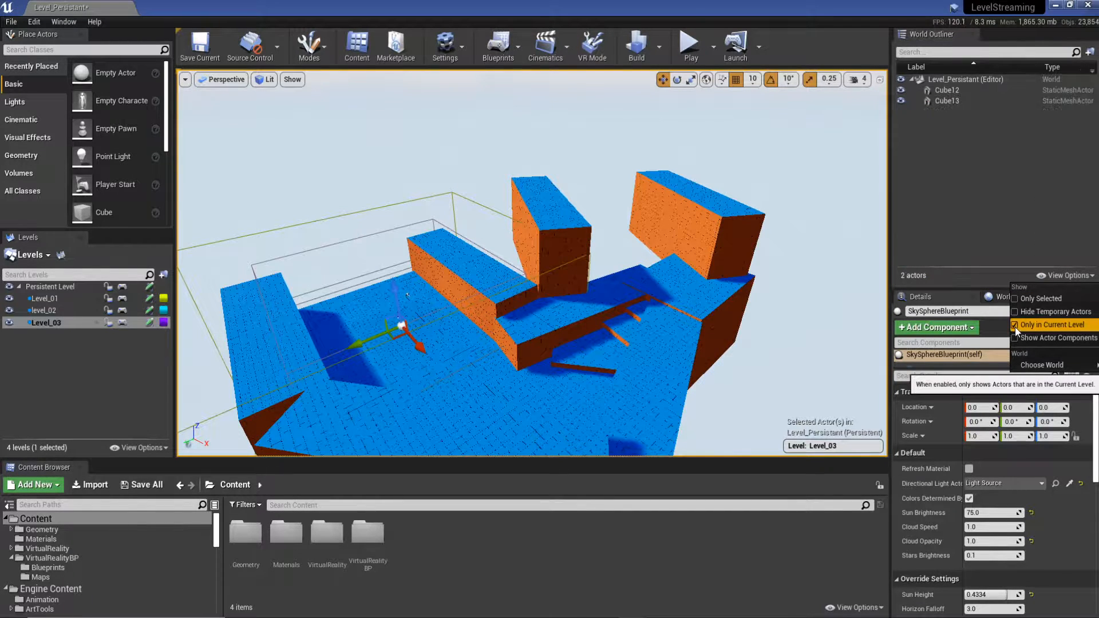
- Duplicate a Level_03 wall into a floor slab scaled 39.75 by 42.75 by 4.25, and position the nearer wall at X 383, Y -3684
right_click_drag(665, 250, 690, 286)
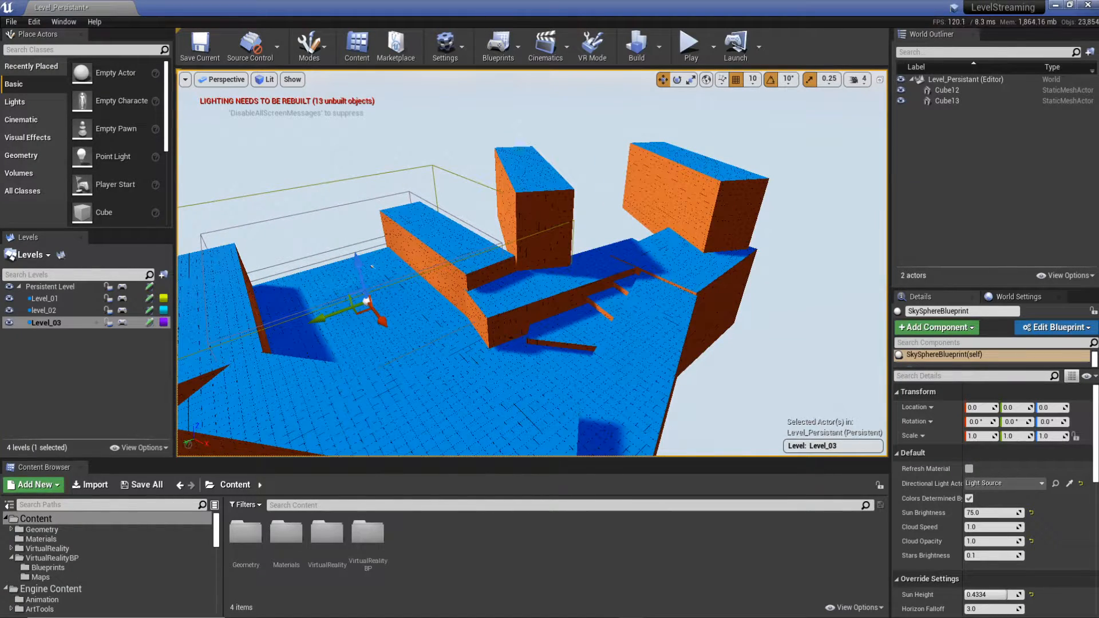
left_click(528, 177)
left_click_drag(515, 200, 550, 236, "alt")
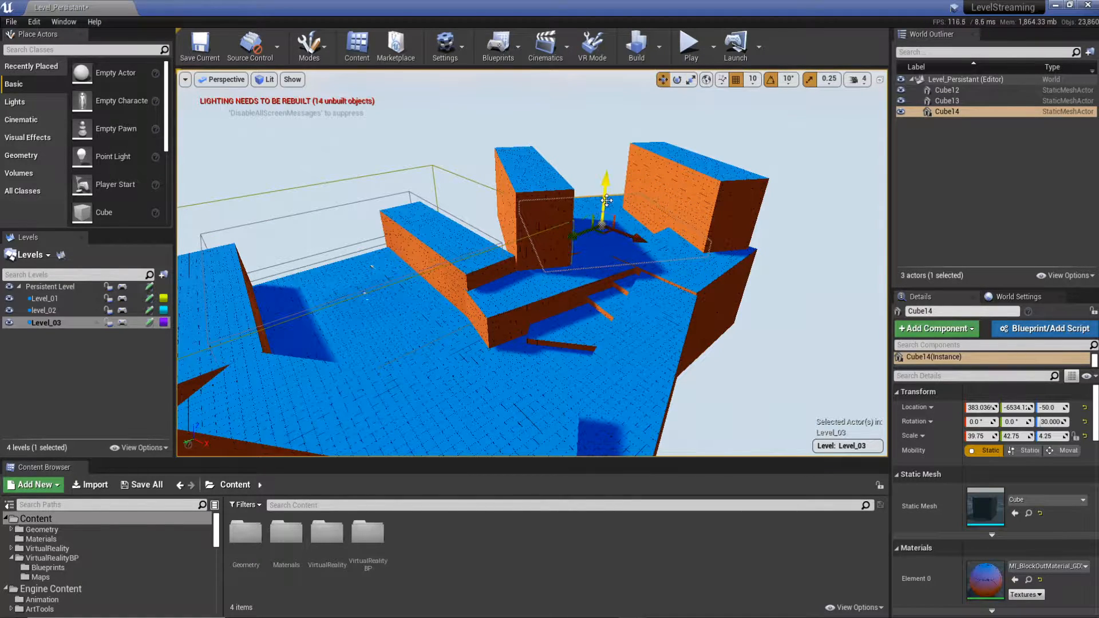
left_click_drag(604, 180, 604, 183)
right_click_drag(595, 199, 550, 201)
left_click_drag(577, 191, 547, 221)
right_click_drag(547, 172, 472, 174)
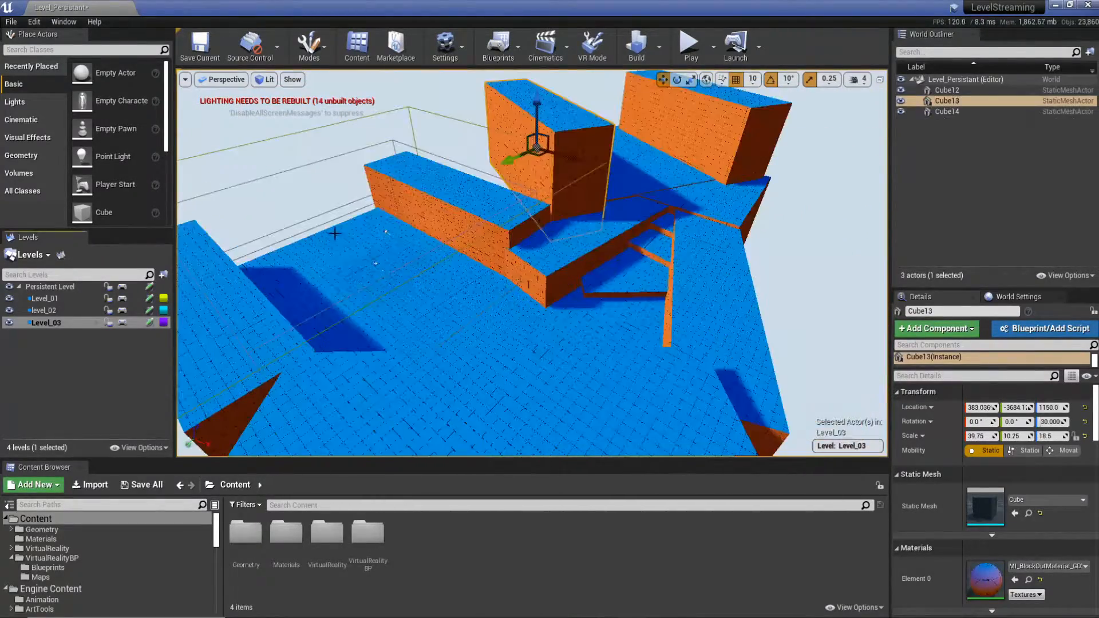
mouse_move(457, 261)
right_mouse_down()
mouse_move(435, 262)
mouse_move(444, 274)
right_mouse_up()
right_click_drag(733, 288, 596, 190)
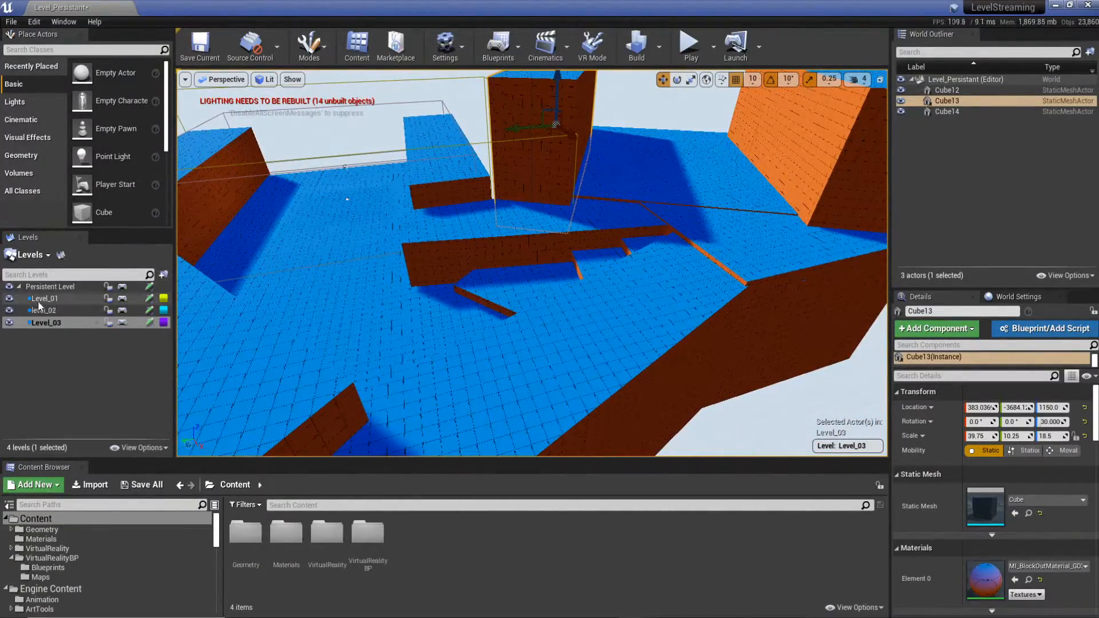
- Hide all three sublevels, show them again and inspect how the blocked-out rooms connect
left_click(9, 299)
left_click(8, 310)
left_click(9, 323)
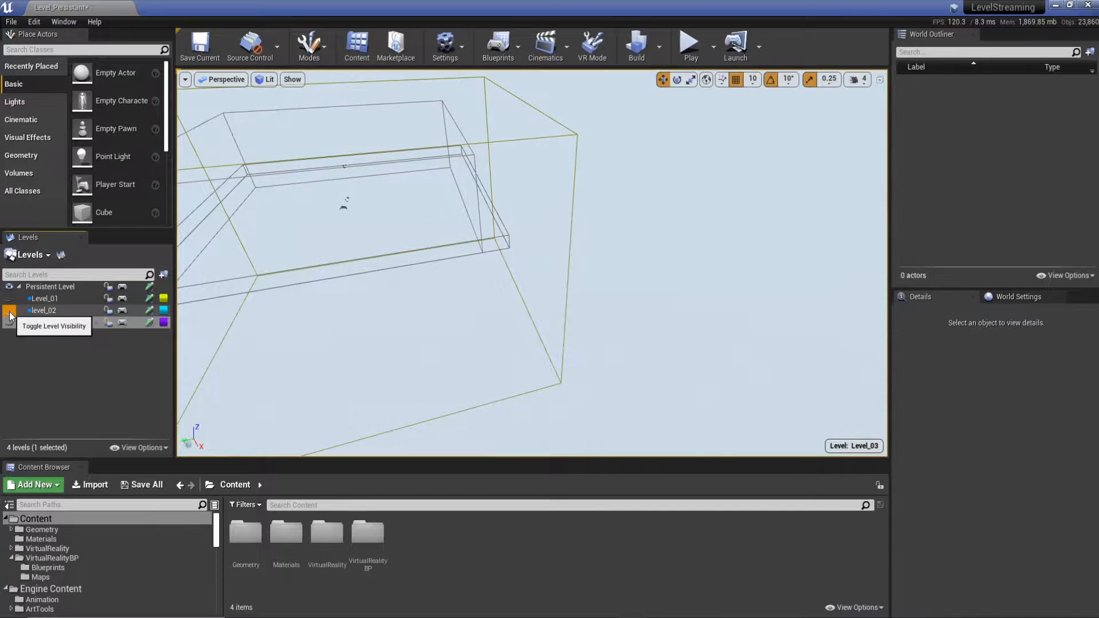
left_click(9, 311)
left_click(9, 323)
right_click_drag(367, 292, 504, 269)
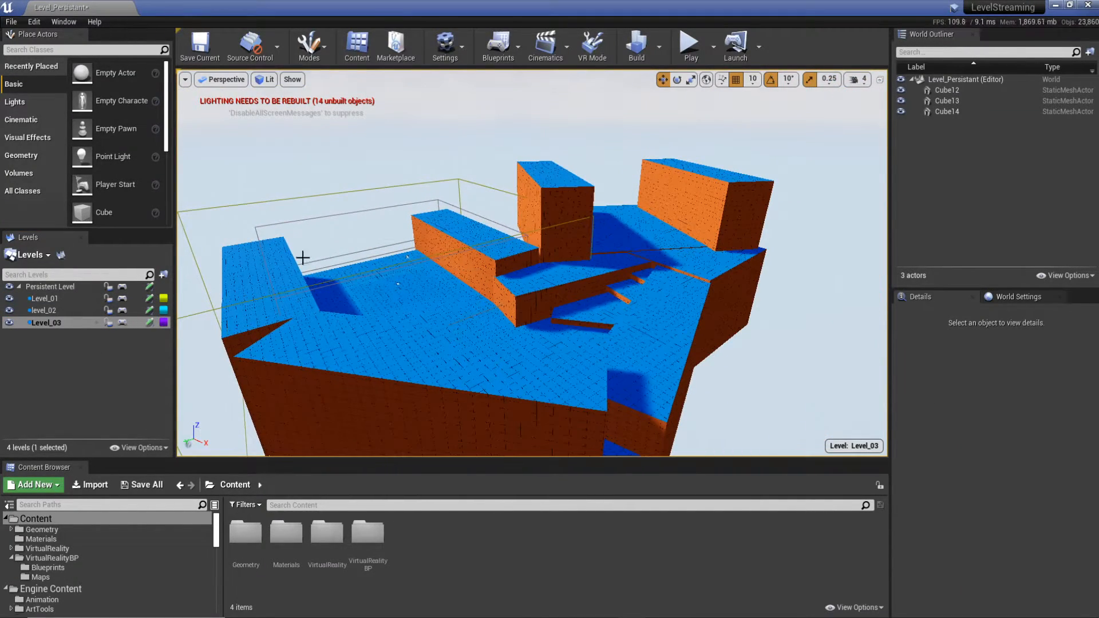
right_click_drag(516, 299, 543, 270)
key("w")
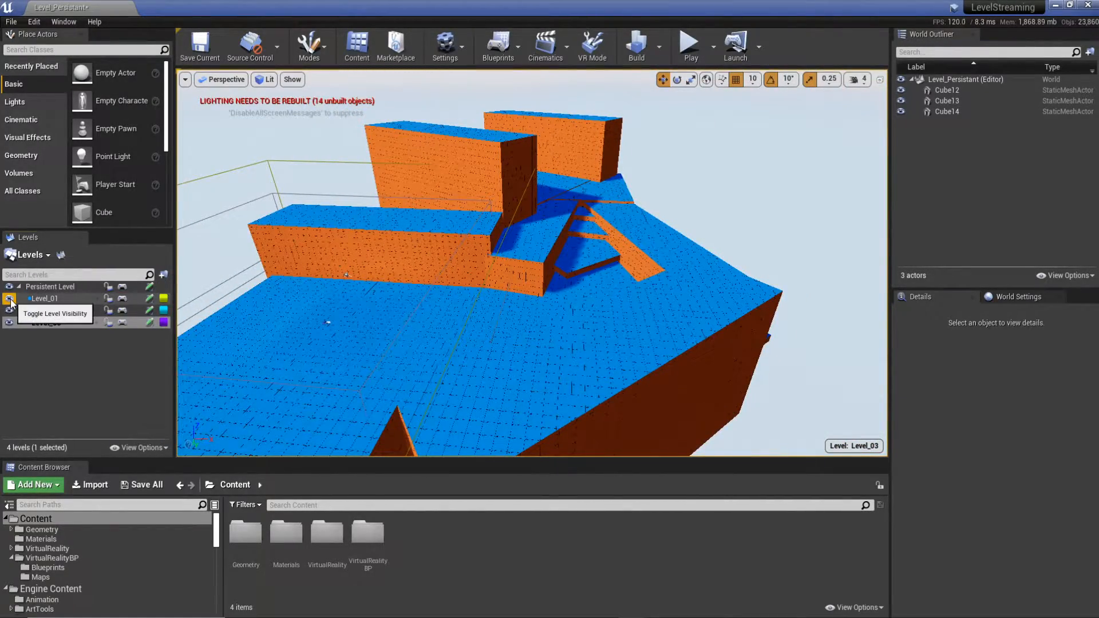
- Hide Level_01, level_02 and Level_03, and make the Persistent Level the current level
left_click(10, 298)
left_click(9, 310)
left_click(9, 322)
double_click(52, 287)
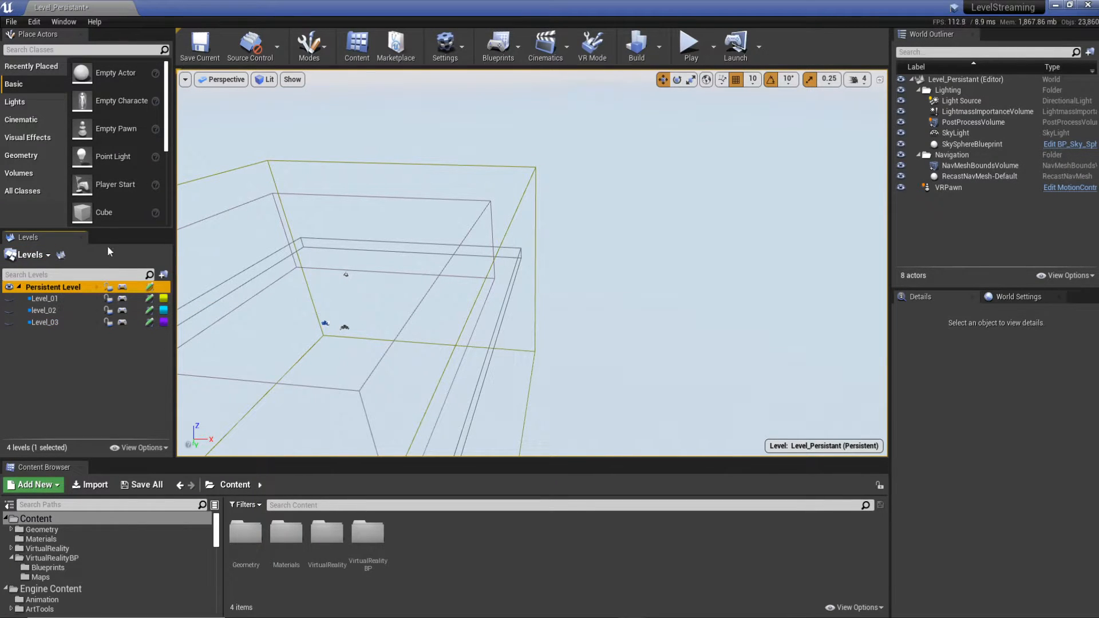
- Open the persistent level's Level Blueprint and resize its window so the levels list stays in view
left_click(499, 46)
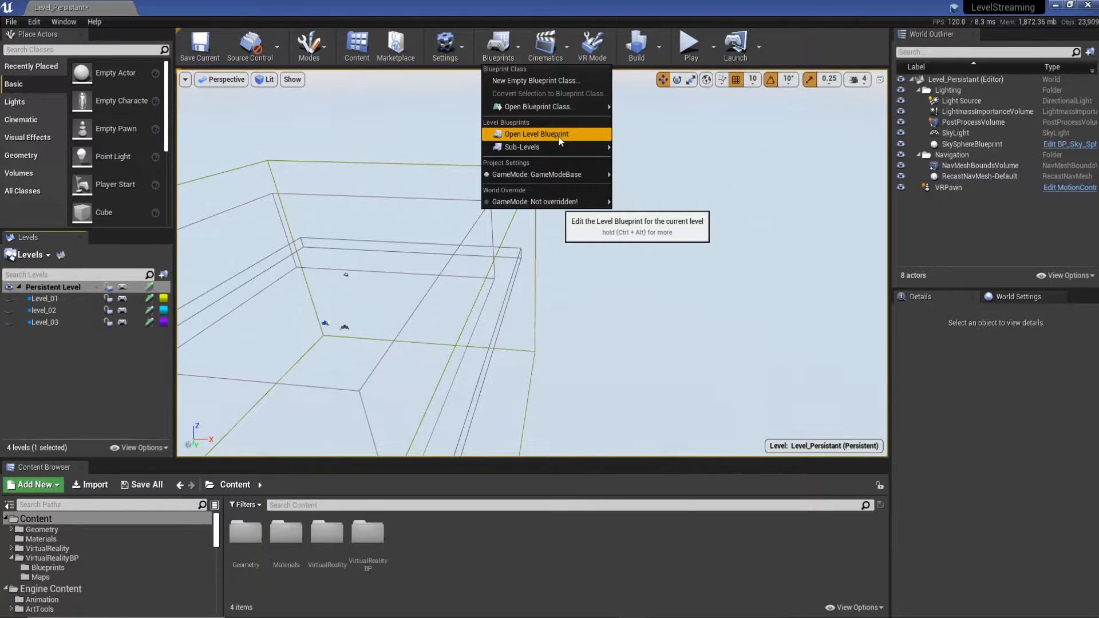
left_click(539, 138)
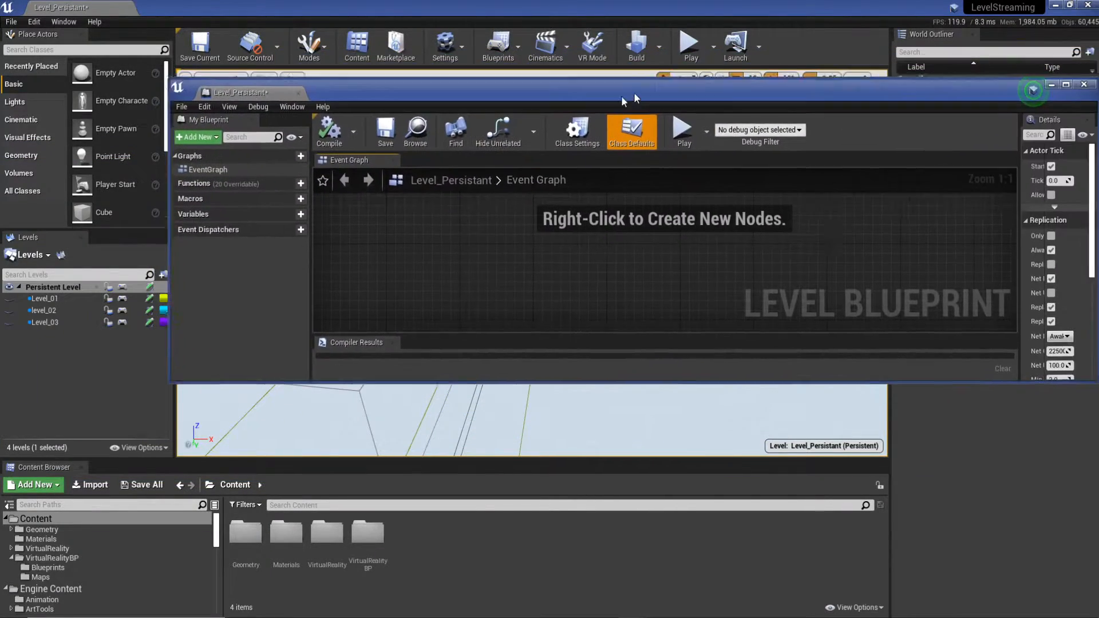
left_click_drag(634, 99, 608, 103)
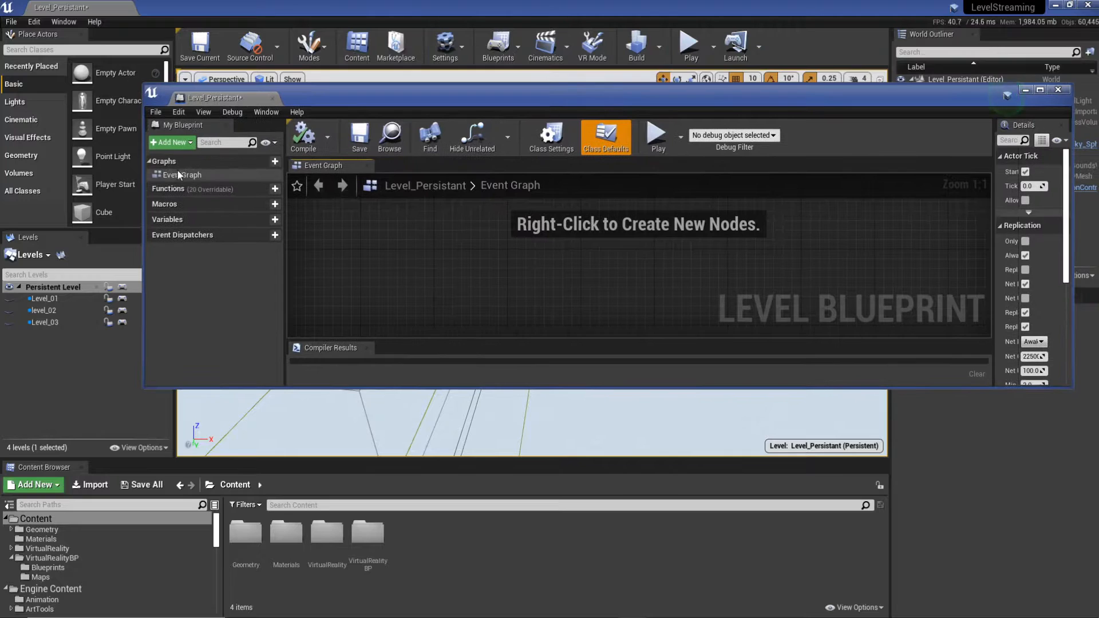
left_click_drag(144, 150, 475, 148)
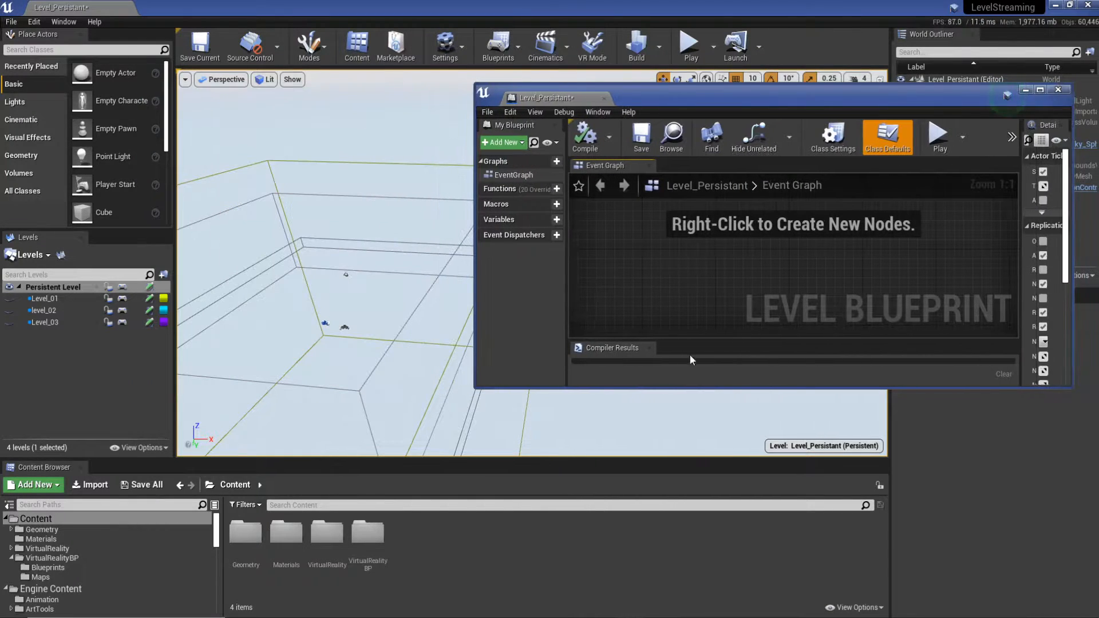
left_click_drag(697, 389, 682, 580)
- Add an Event BeginPlay node to the Level Blueprint's event graph
right_click(697, 338)
type("begin pla")
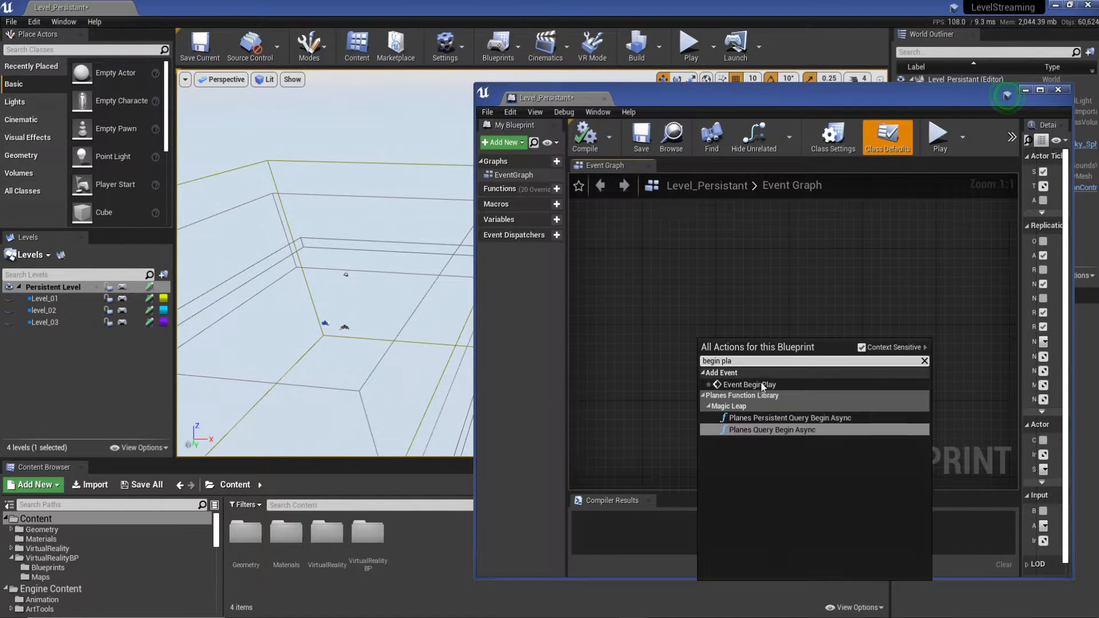
left_click(778, 387)
right_click_drag(819, 286, 737, 241)
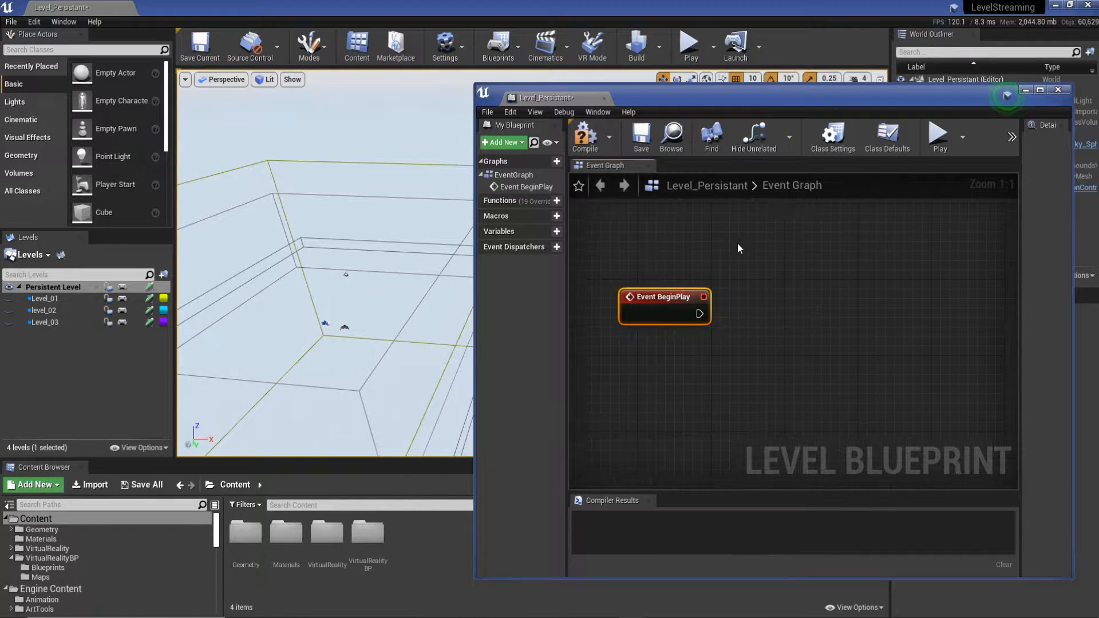
- Add a Load Stream Level node connected to the execution output of Event BeginPlay
left_click_drag(700, 314, 795, 297)
type("op")
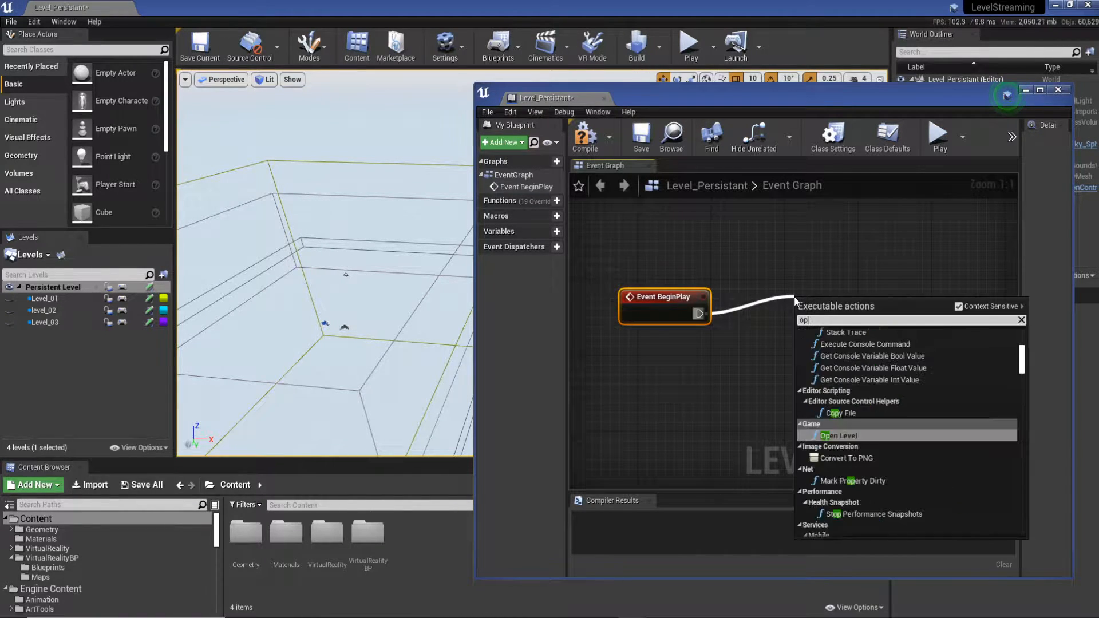
type("en")
key("BackSpace")
key("BackSpace")
key("BackSpace")
key("BackSpace")
type("stream")
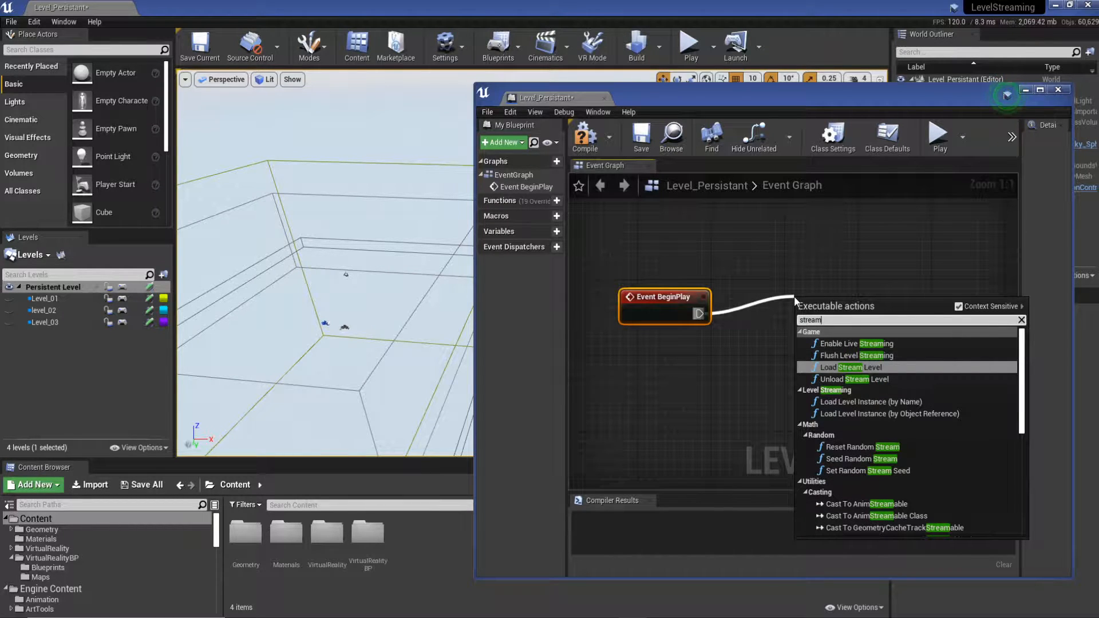
key("Return")
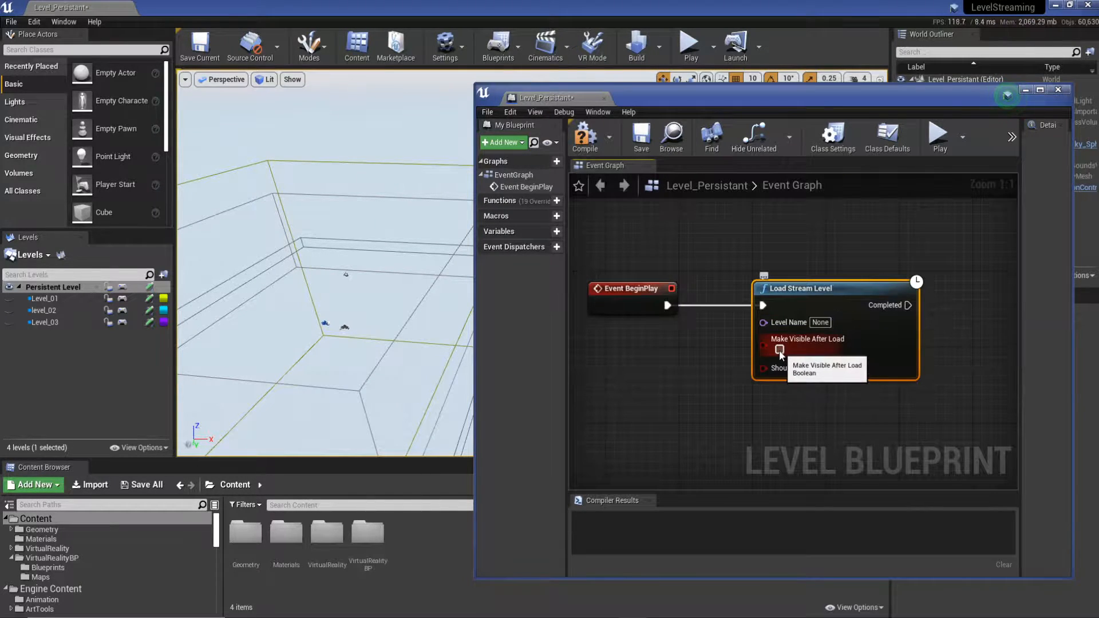
- Enable Make Visible After Load and Should Block on Load on the Load Stream Level node, with Level_01 as its level name
left_click(779, 350)
left_click(848, 368)
left_click(820, 322)
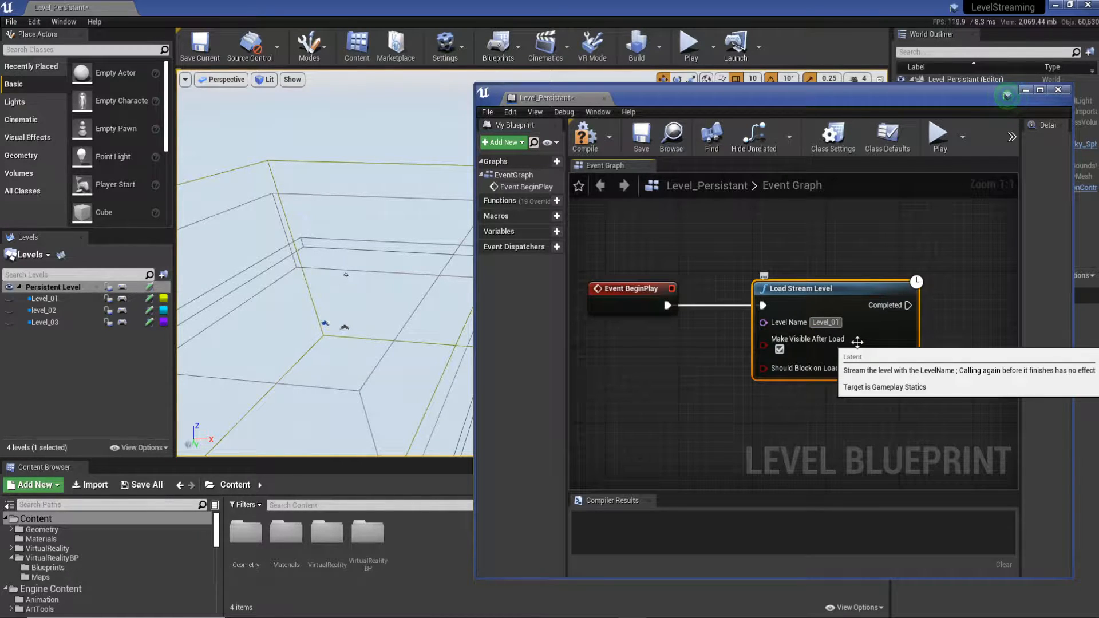
- Move the blueprint window aside and create an Enumeration asset named LevelNamesEnum in the Content folder
left_click_drag(676, 102, 765, 60)
left_click(469, 535)
right_click(457, 562)
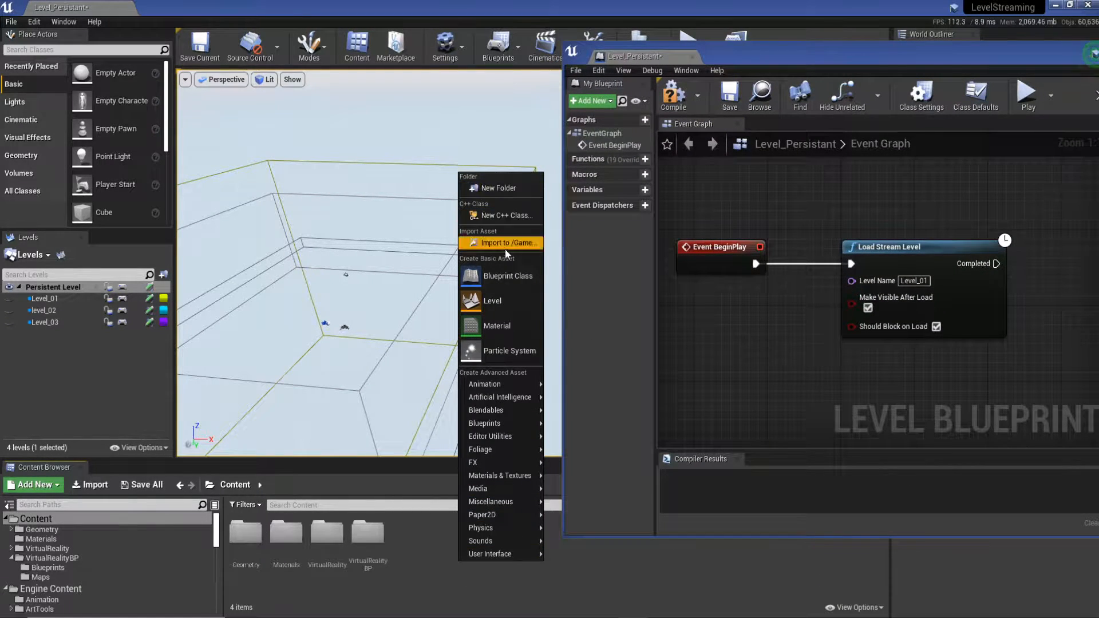
mouse_move(500, 483)
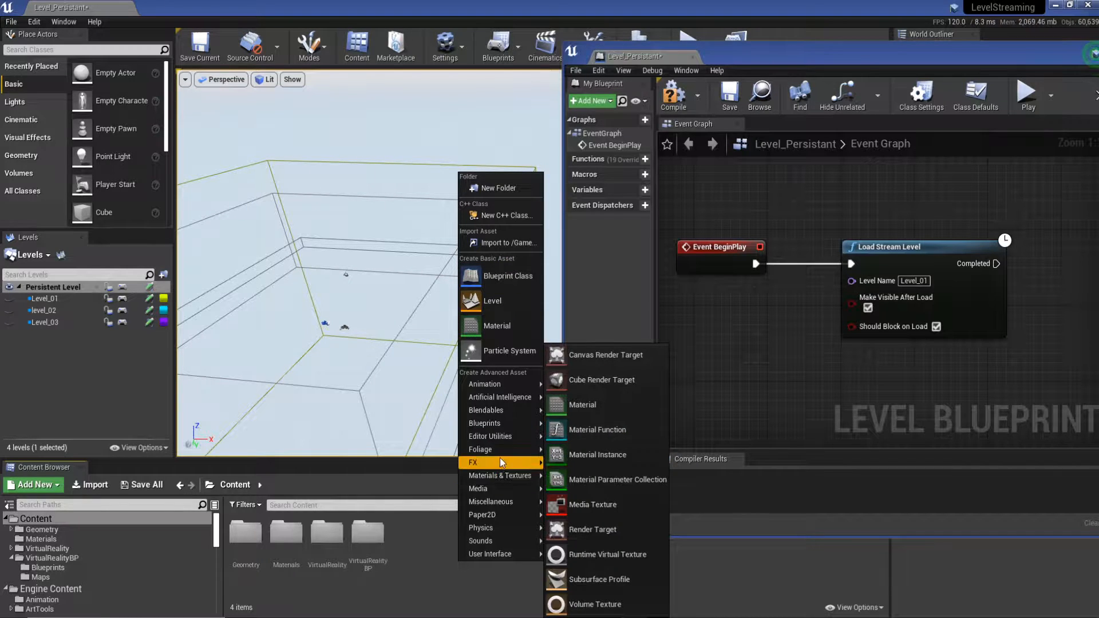
mouse_move(506, 428)
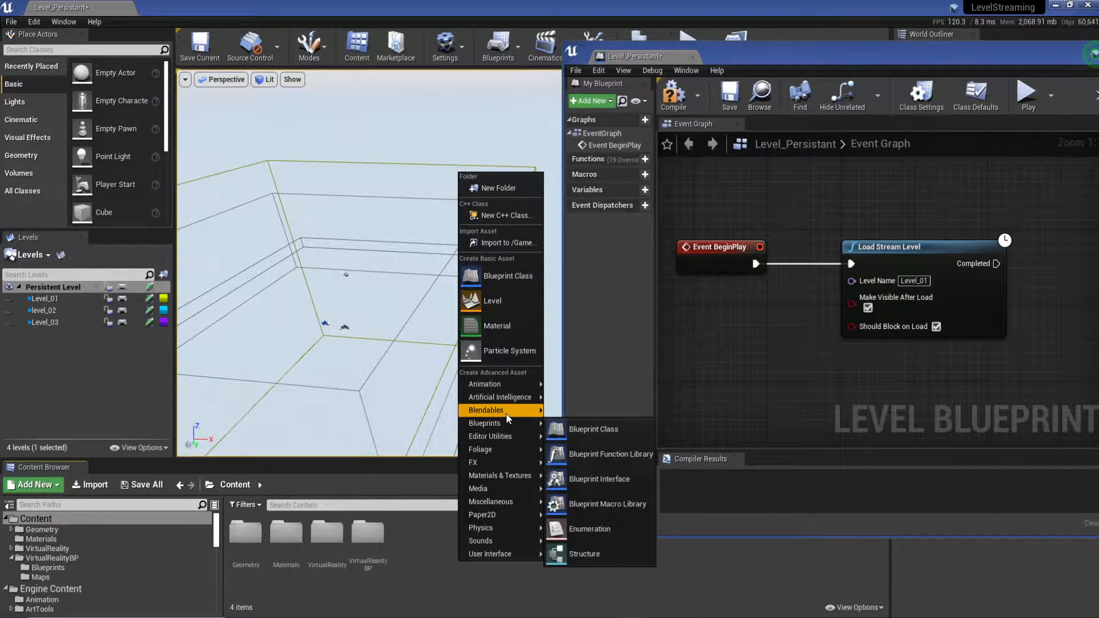
left_click(590, 527)
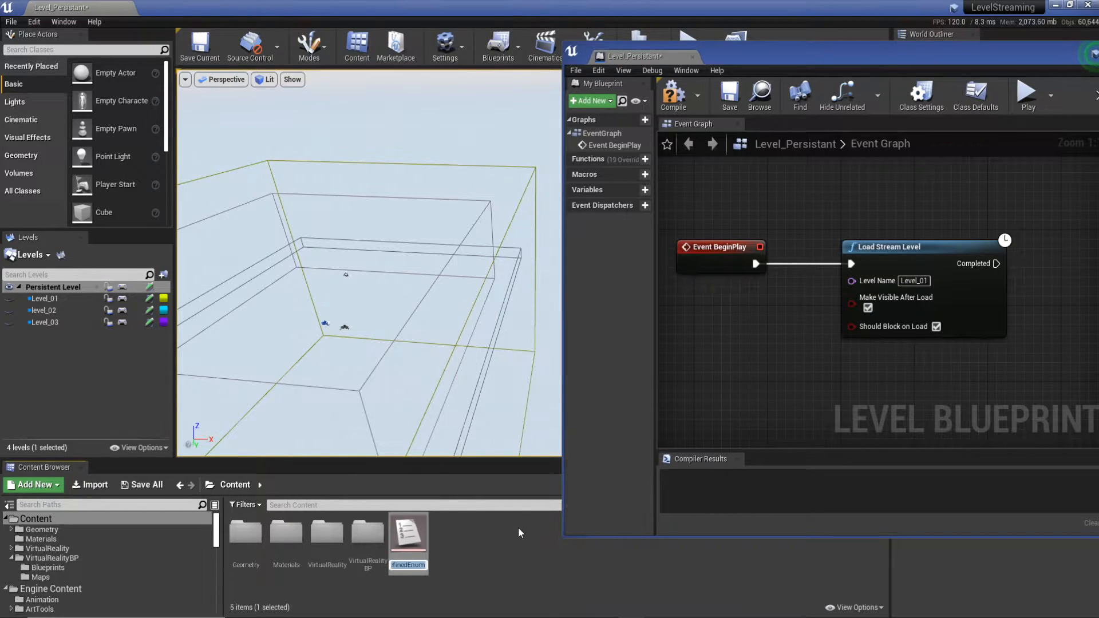
type("LevelNeames")
key("Return")
- Open LevelNamesEnum, reposition its editor window, and add three enumerators
double_click(408, 535)
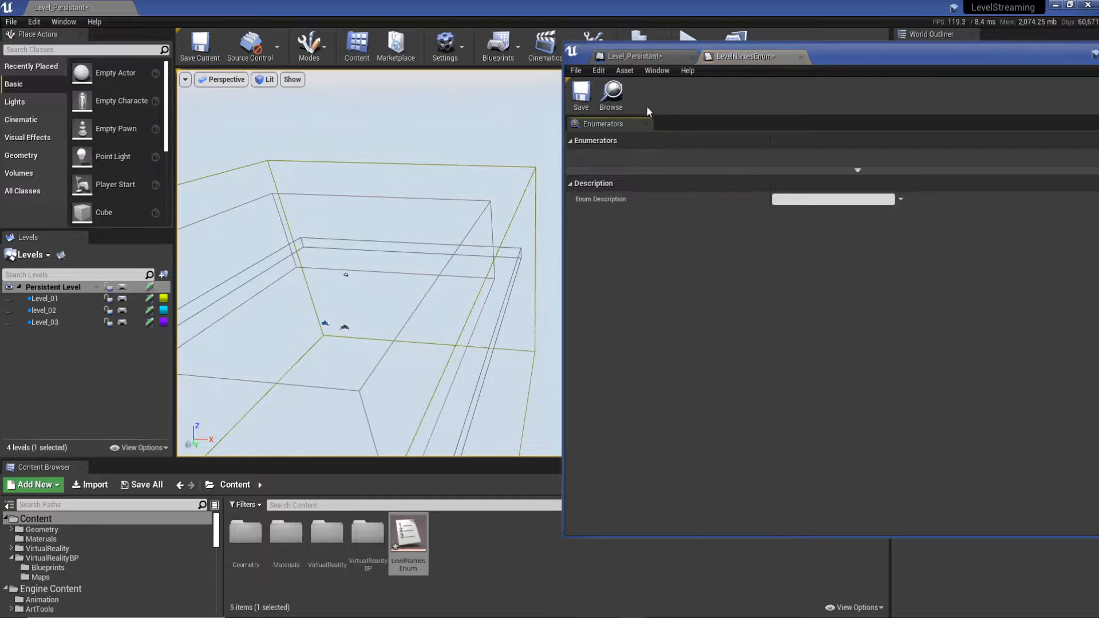
left_click_drag(847, 54, 693, 63)
left_click(984, 166)
left_click(984, 166)
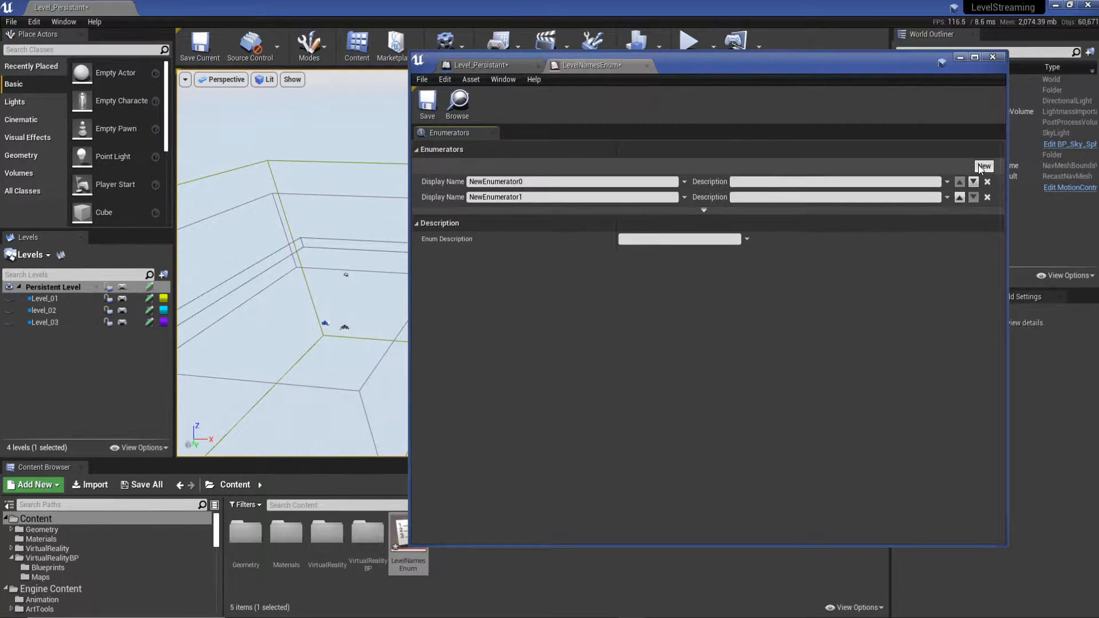
left_click(984, 166)
- Name the first enumerator level_01 and the third enumerator level_03
left_click(475, 181)
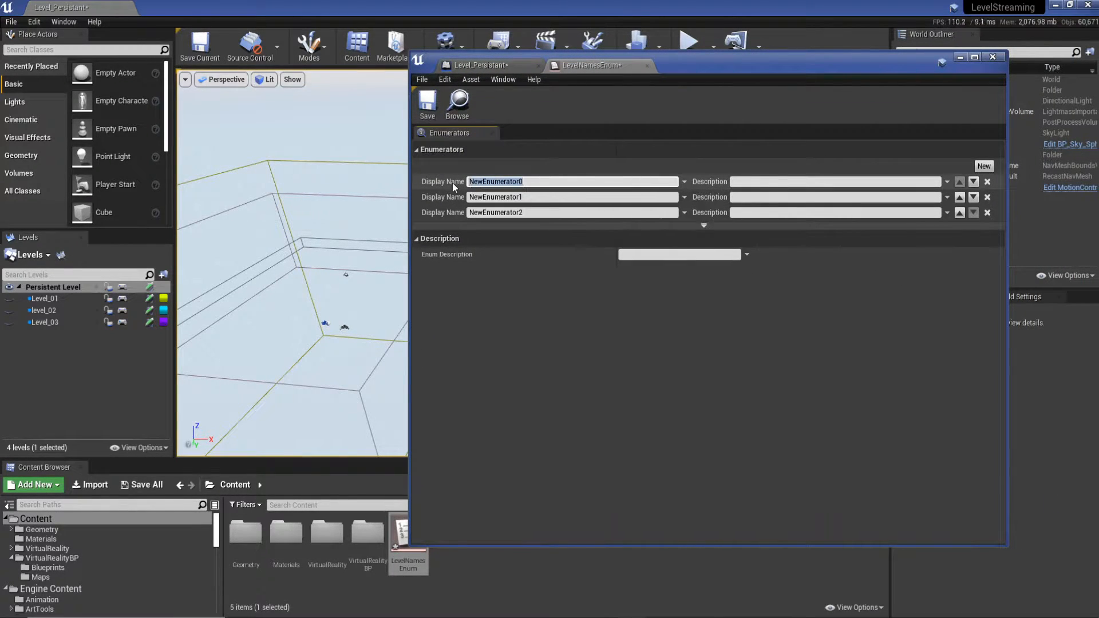
type("level_01")
key("Return")
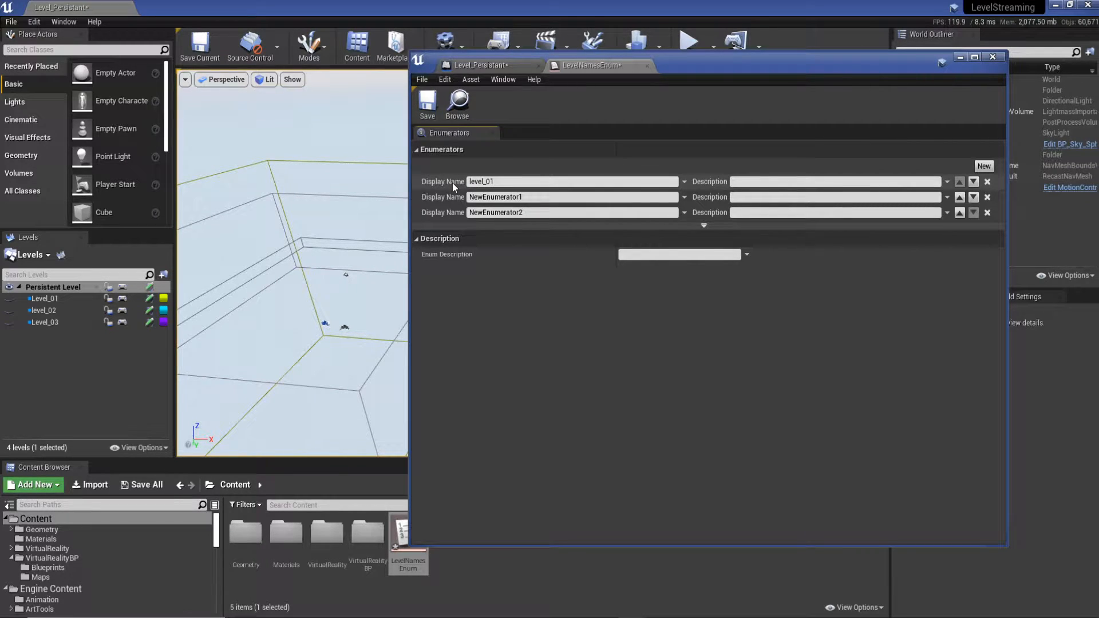
left_click(535, 182)
key("ctrl+c")
left_click(536, 196)
key("ctrl+v")
left_click(493, 214)
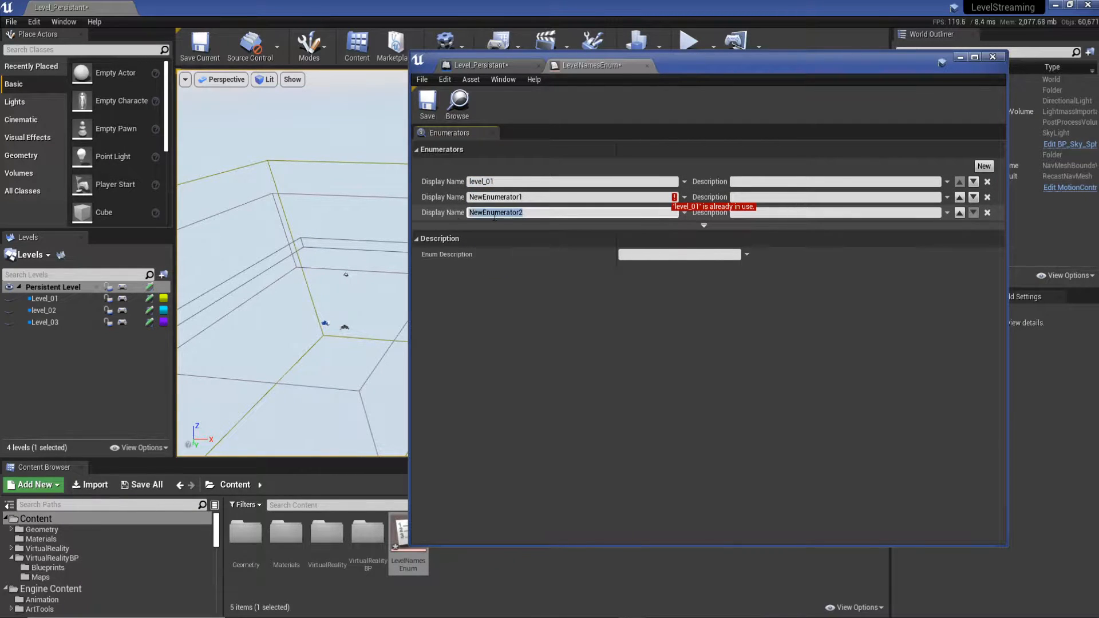
key("ctrl+v")
key("BackSpace")
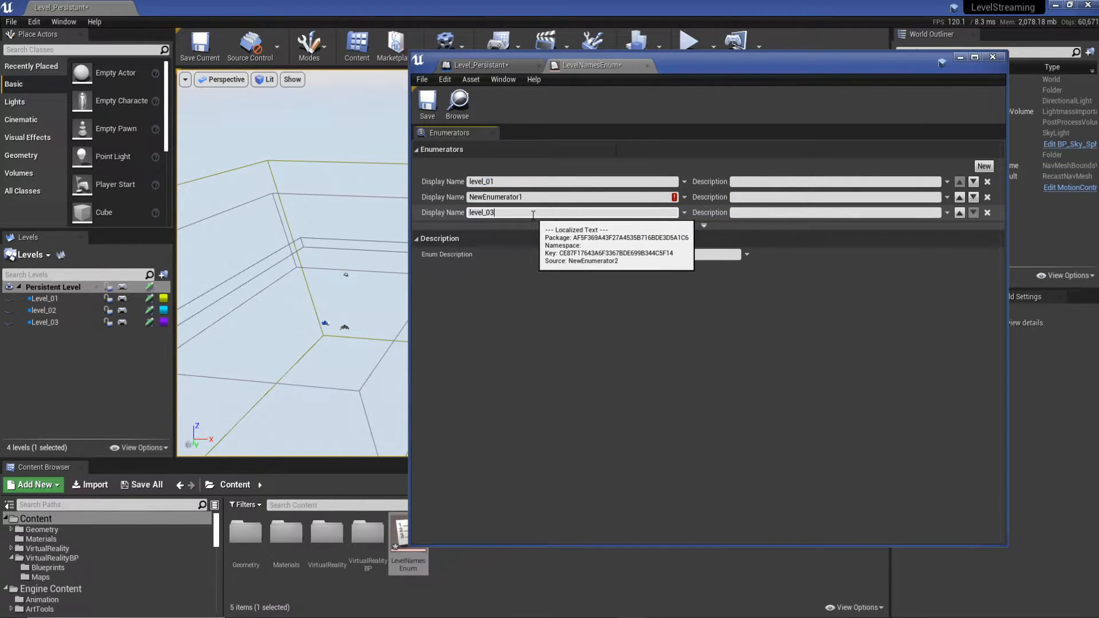
- Name the second enumerator Level_02 with a capital L
left_click(481, 197)
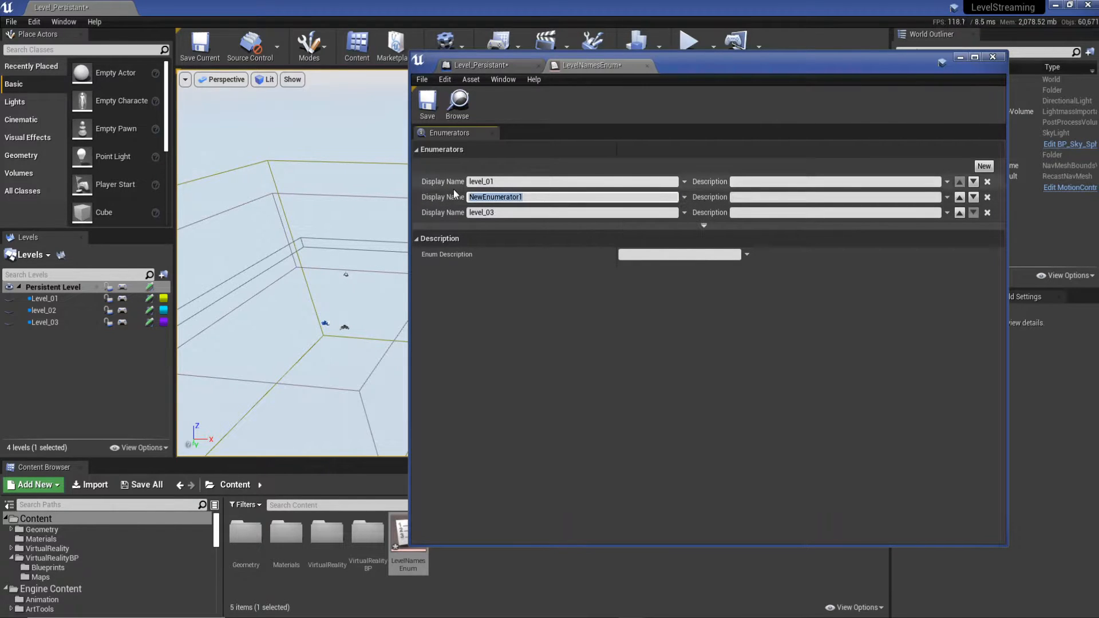
key("ctrl+v")
key("ctrl+z")
type("level_02")
key("Left")
key("Left")
key("BackSpace")
type("L")
- Try to rename the first enumerator to Level_01, and save and close the LevelNamesEnum enumeration
left_click(471, 181)
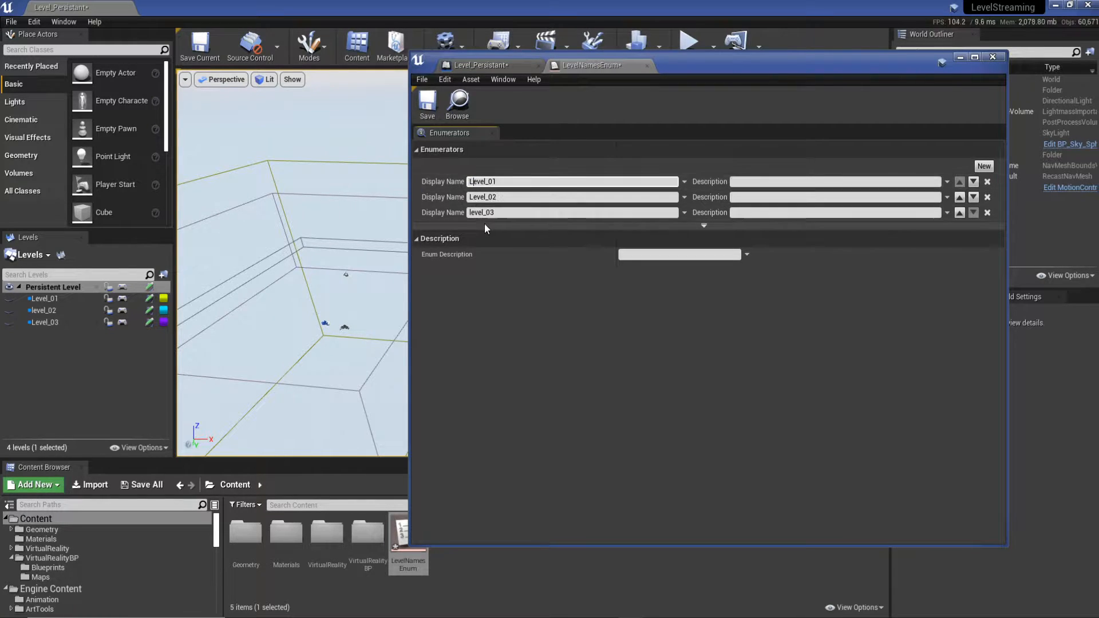
left_click(479, 213)
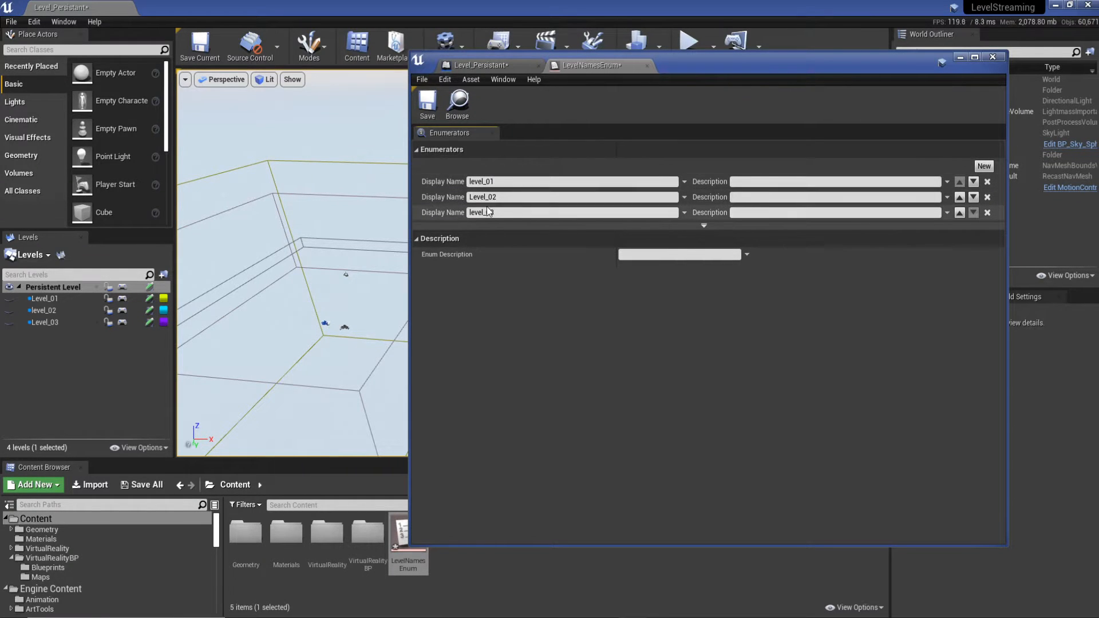
left_click(427, 103)
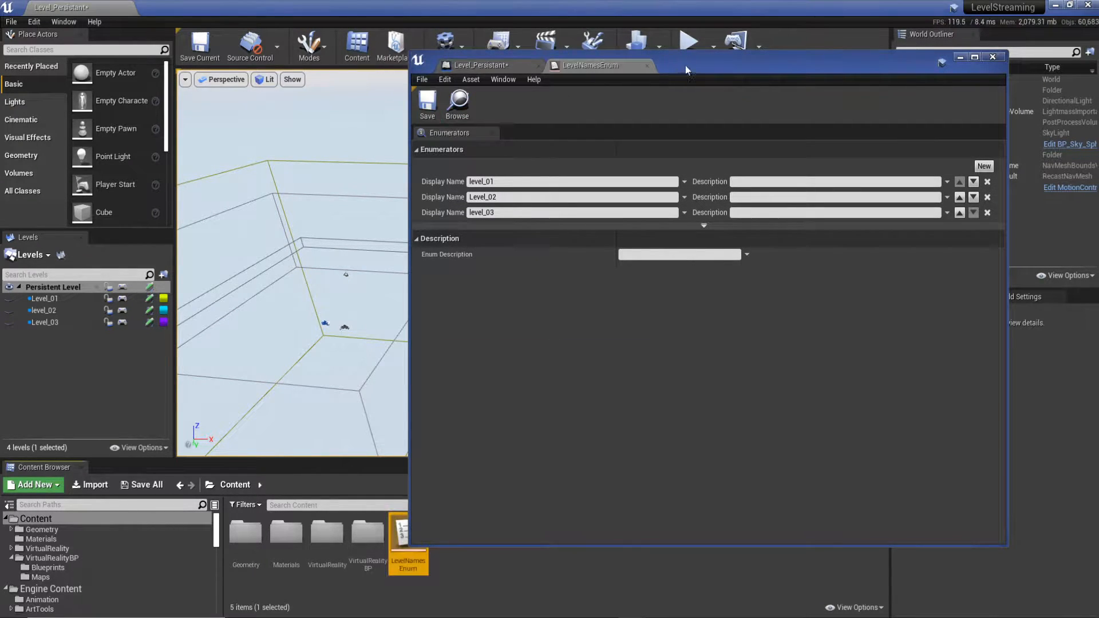
left_click(647, 65)
- Rename the level_02 map asset in the VirtualRealityBP Maps folder to Level_02
left_click(45, 311)
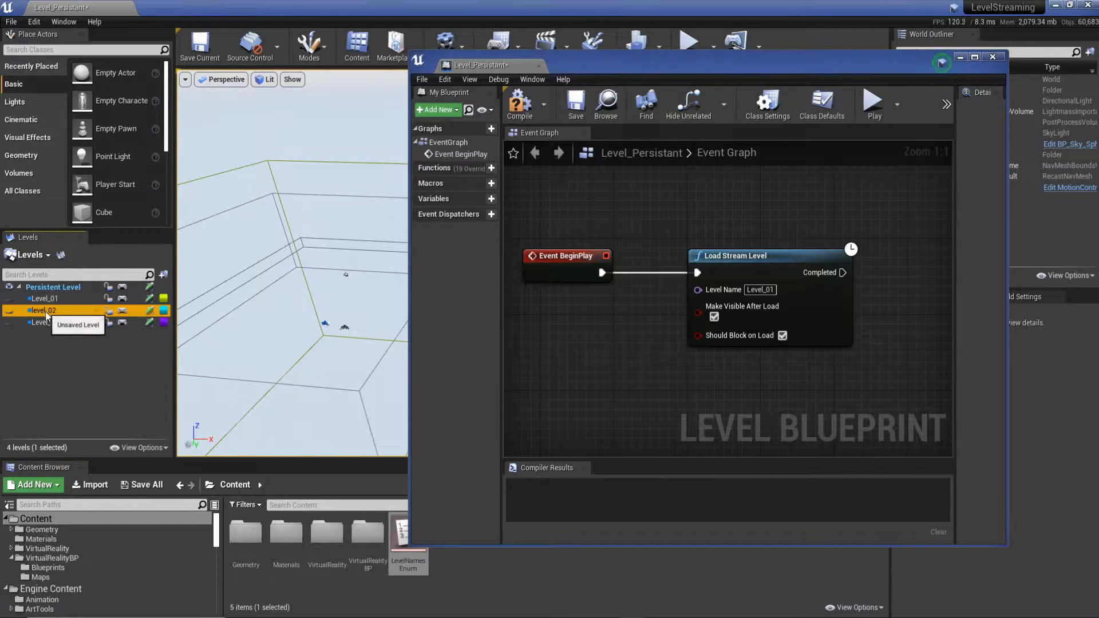
left_click(41, 577)
left_click(289, 553)
right_click(293, 560)
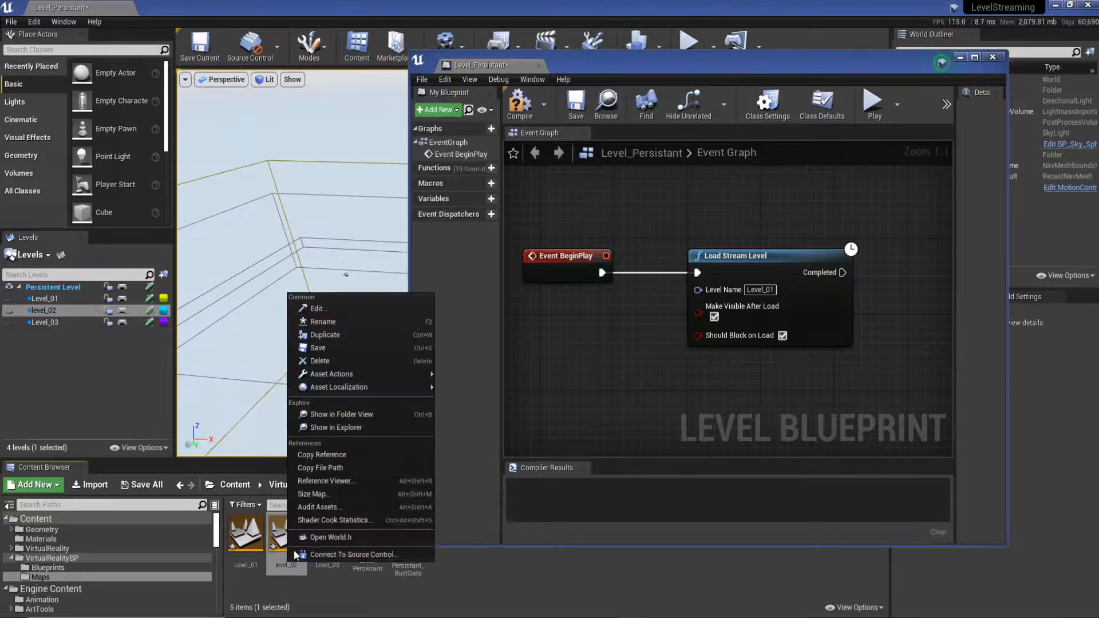
left_click(333, 322)
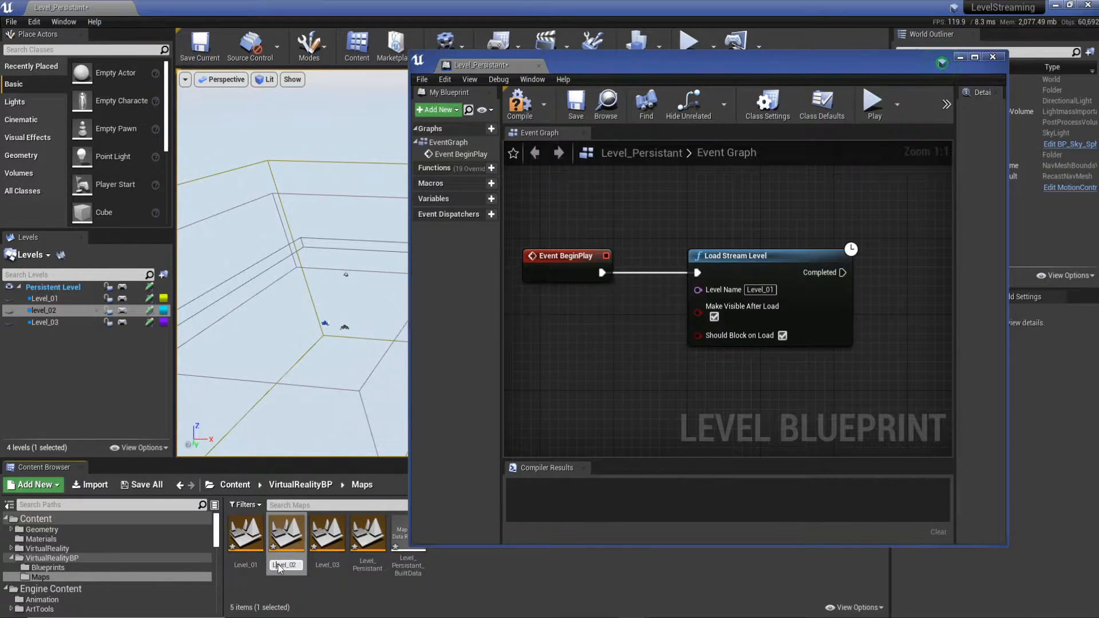
key("Return")
left_click(502, 577)
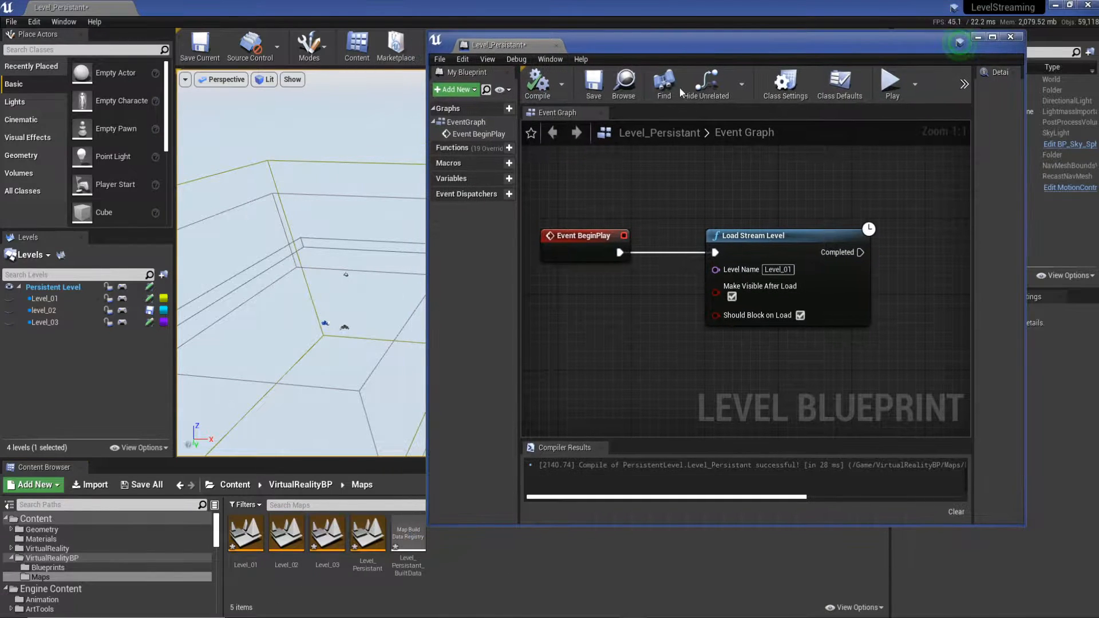
- Locate LevelNamesEnum in the Content folder and add a variable named levelName to the Level Blueprint
left_click(64, 568)
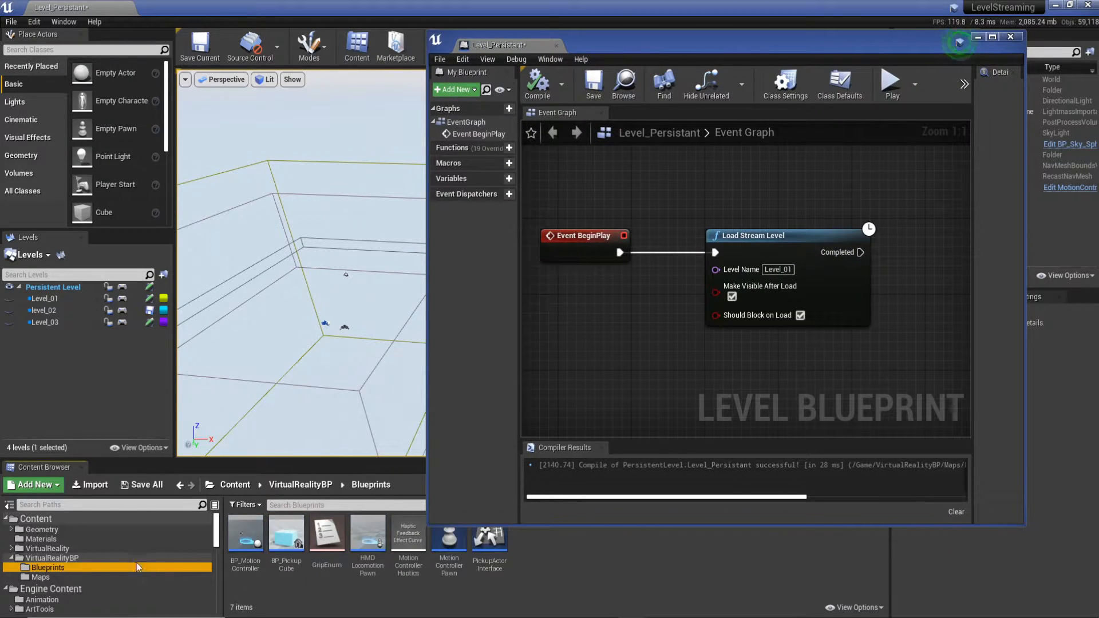
left_click(35, 519)
left_click(408, 536)
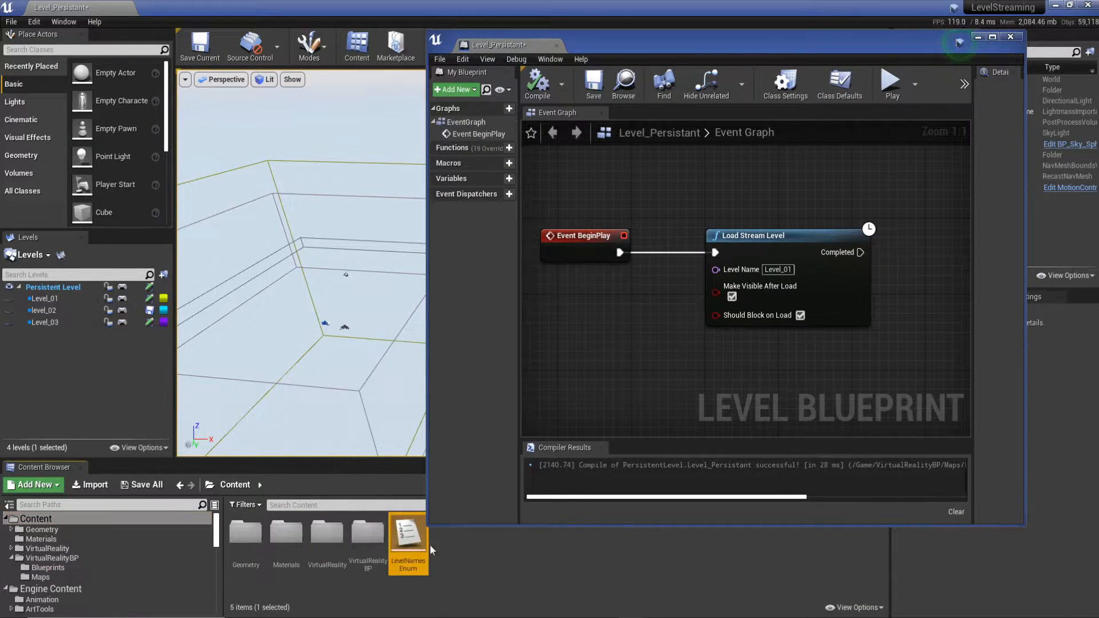
left_click(509, 179)
type("levelName")
key("Return")
- Maximize the blueprint window, widen the variable's details, and set the levelName variable's type to Level Names Enum
left_click(993, 37)
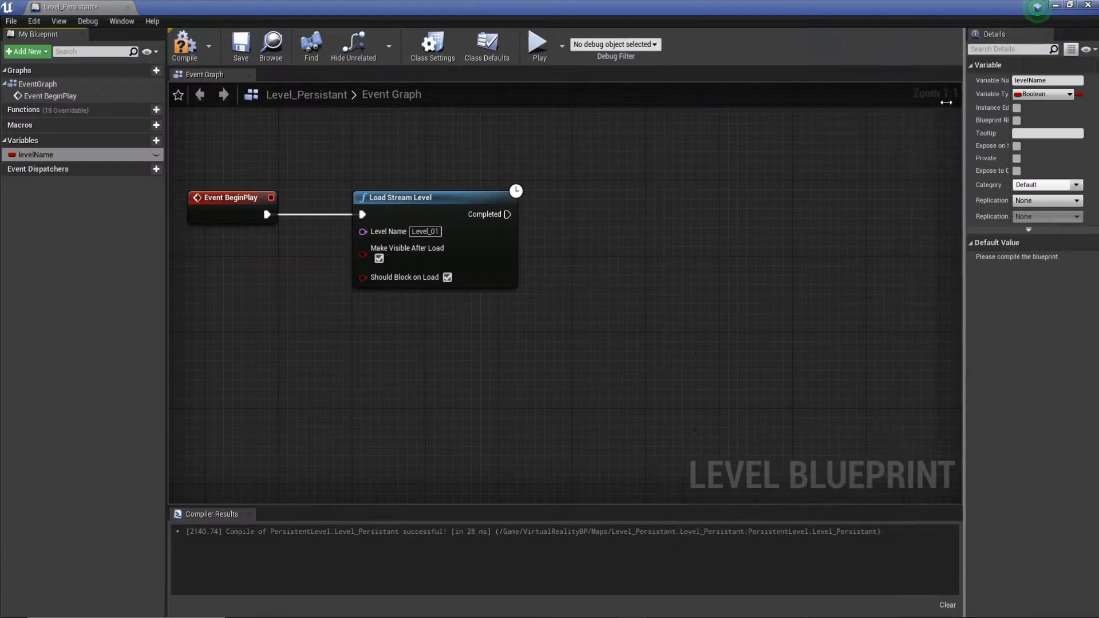
left_click_drag(946, 102, 908, 102)
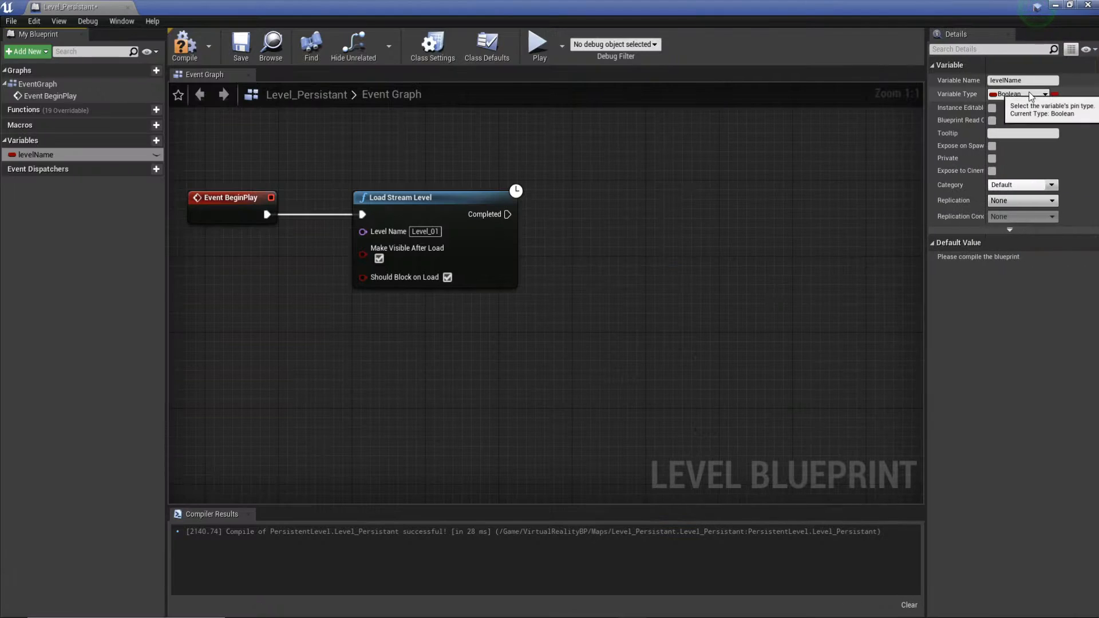
left_click(1030, 95)
type("lev")
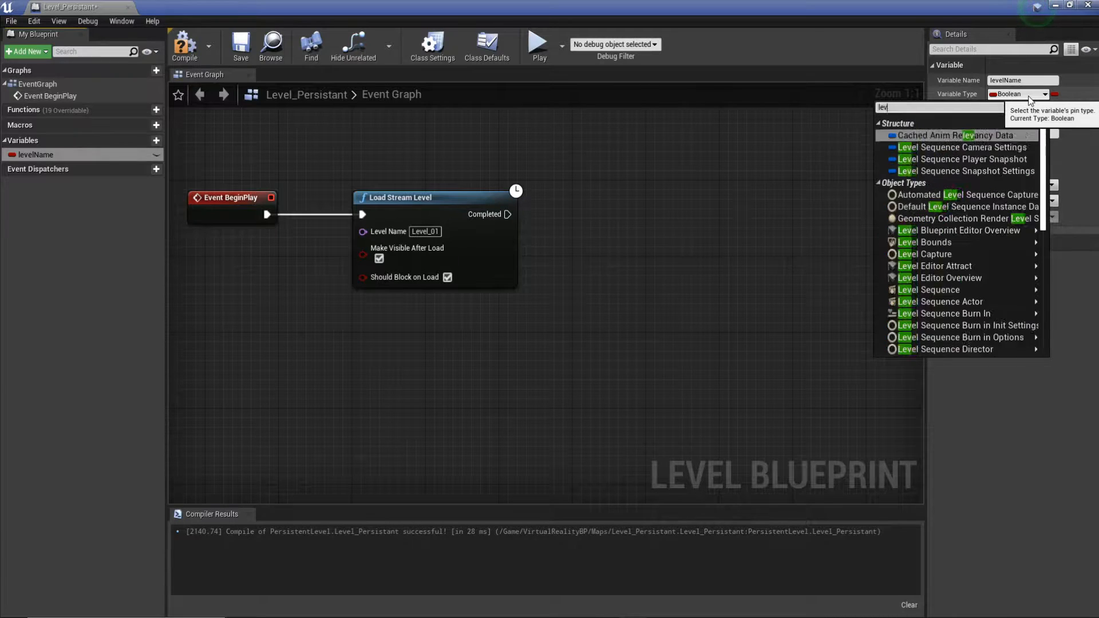
type("elnam")
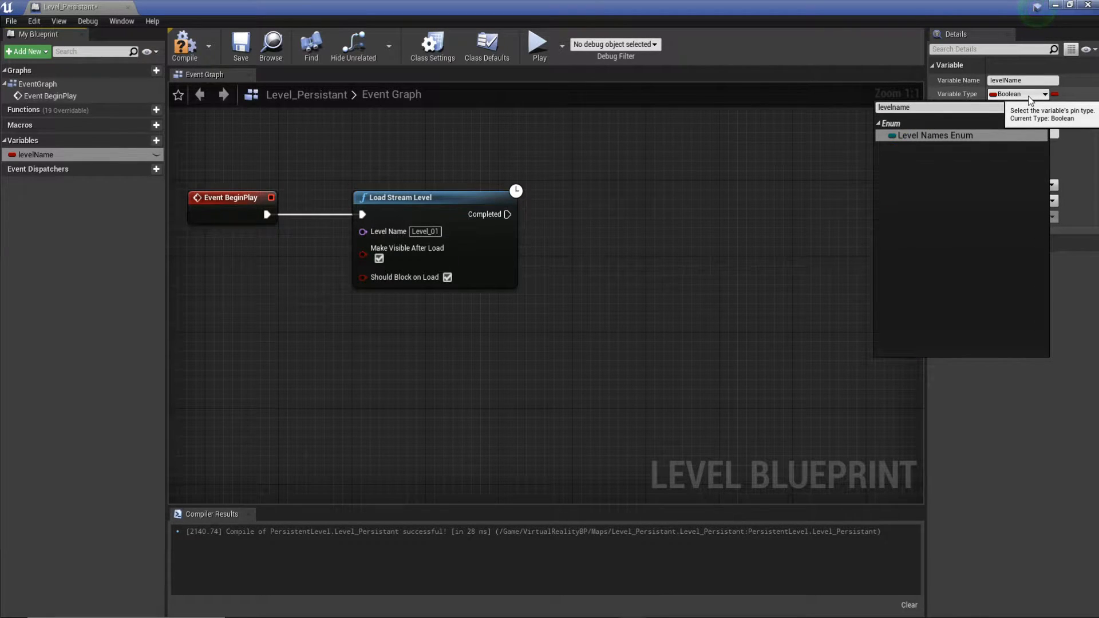
type("e")
key("Return")
- Save the blueprint, wire a Level Name getter into Load Stream Level's Level Name input, and close the blueprint
left_click(241, 49)
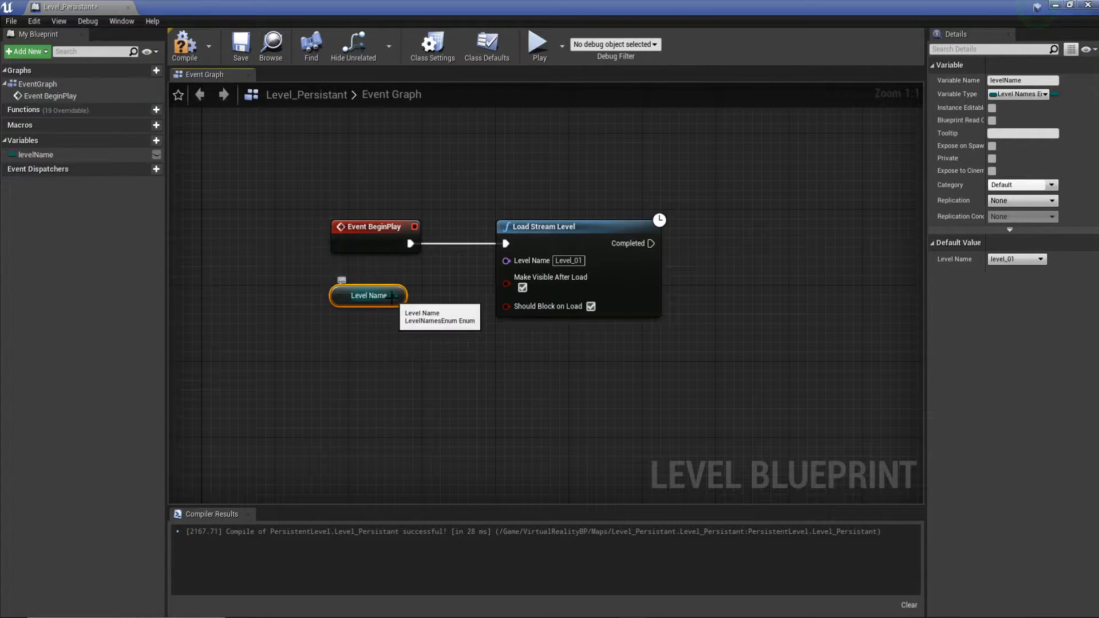
left_click_drag(393, 296, 451, 310)
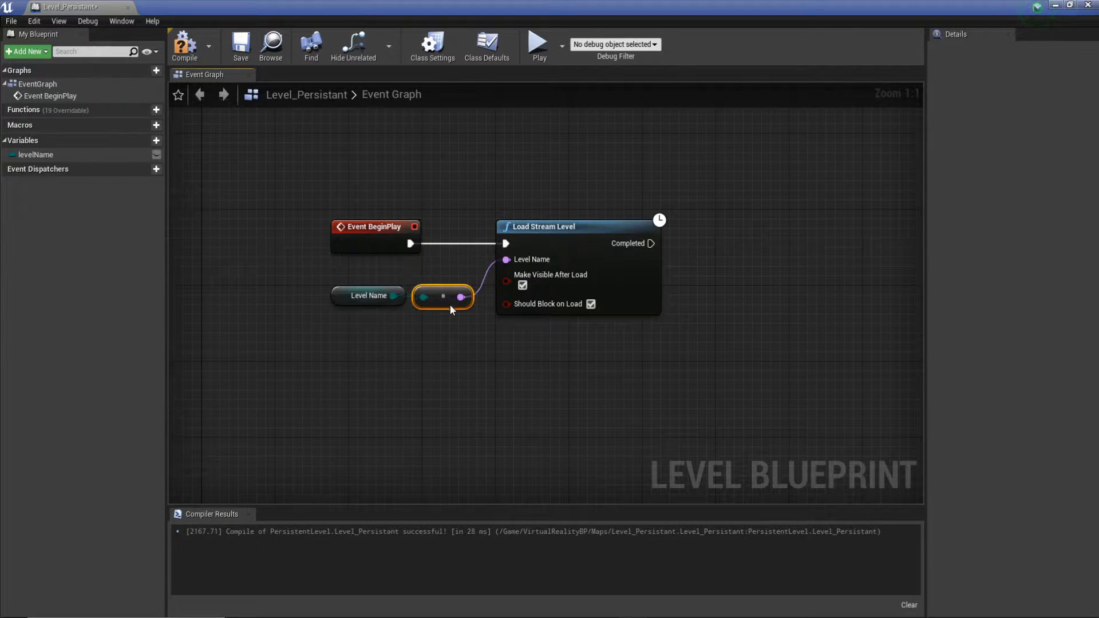
left_click(130, 7)
- Simulate the persistent level to test the enum-driven loading, and stop the simulation
left_click(714, 47)
left_click(754, 148)
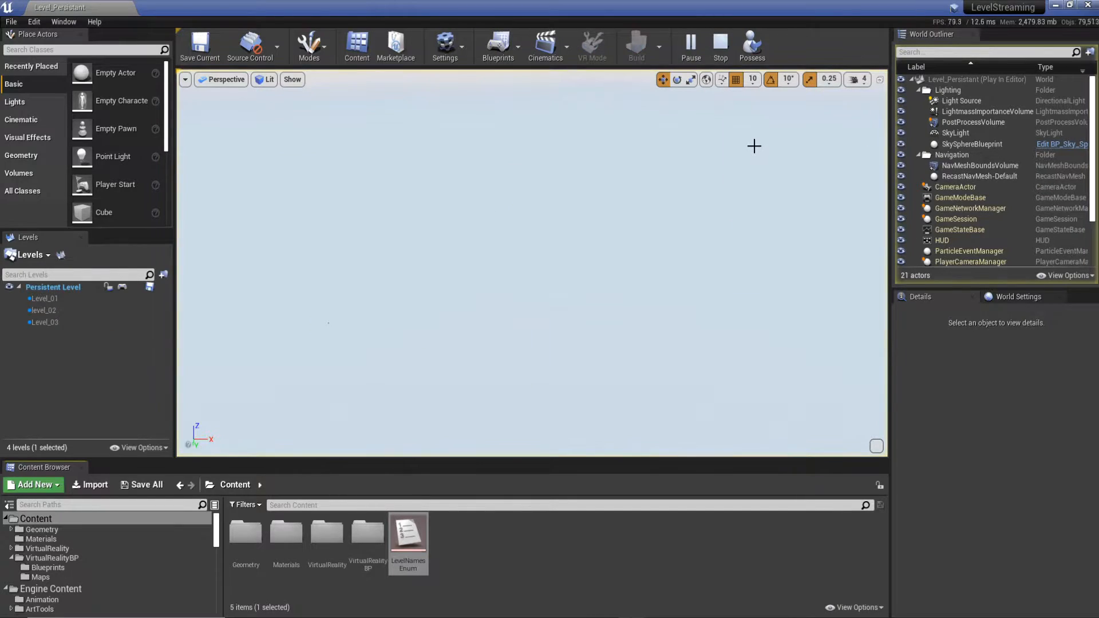
left_click(720, 45)
right_click_drag(422, 252, 342, 254)
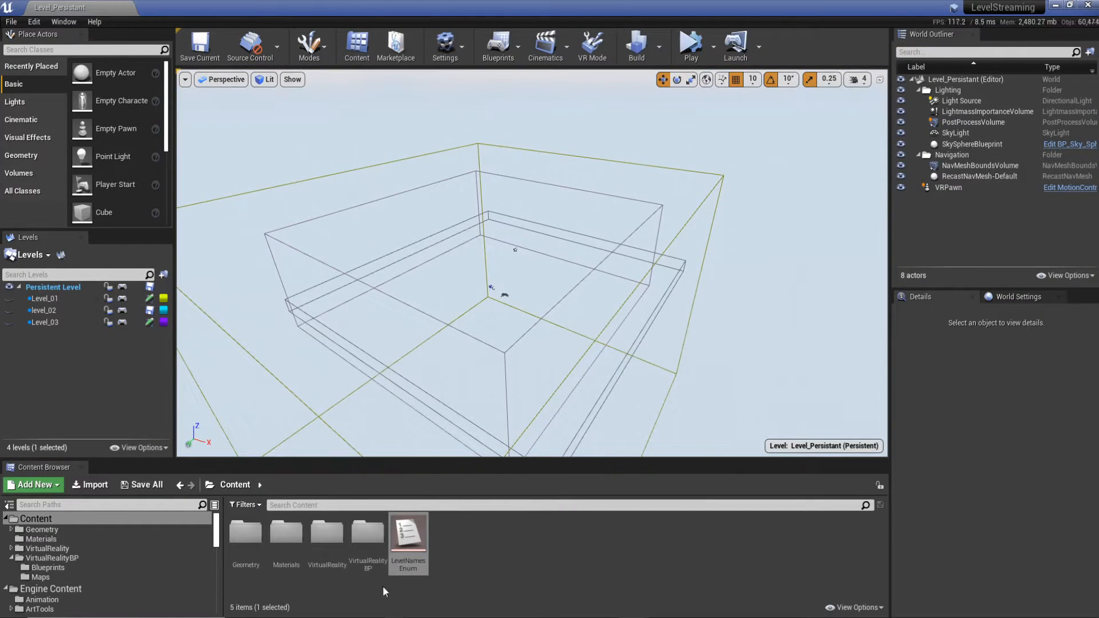
- Reopen the persistent level's Level Blueprint to revise the Level Name connection
left_click(518, 45)
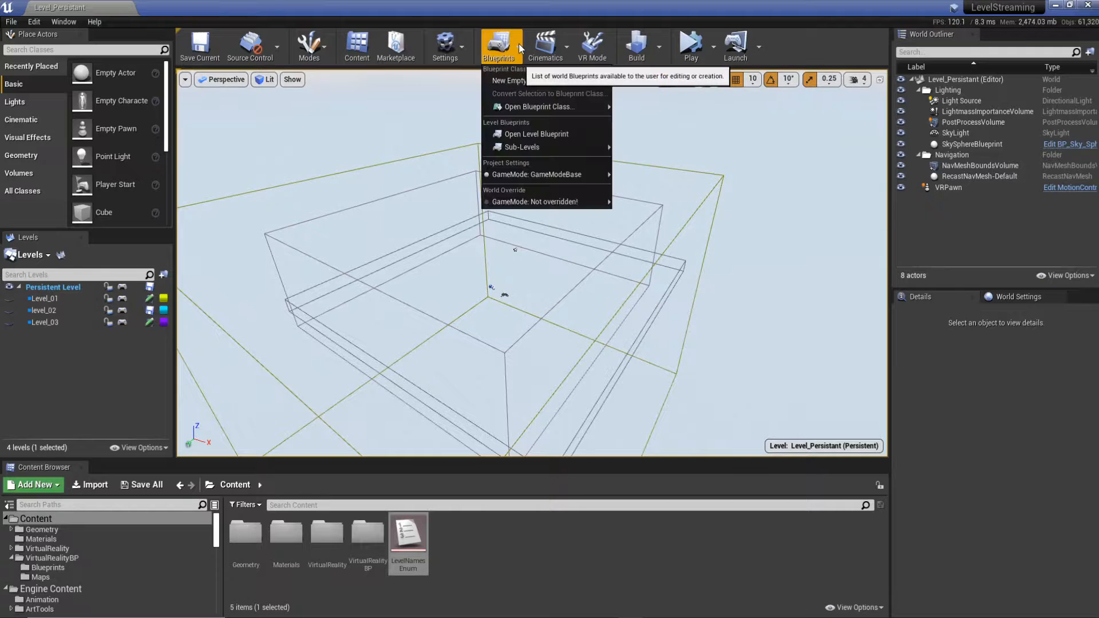
left_click(583, 180)
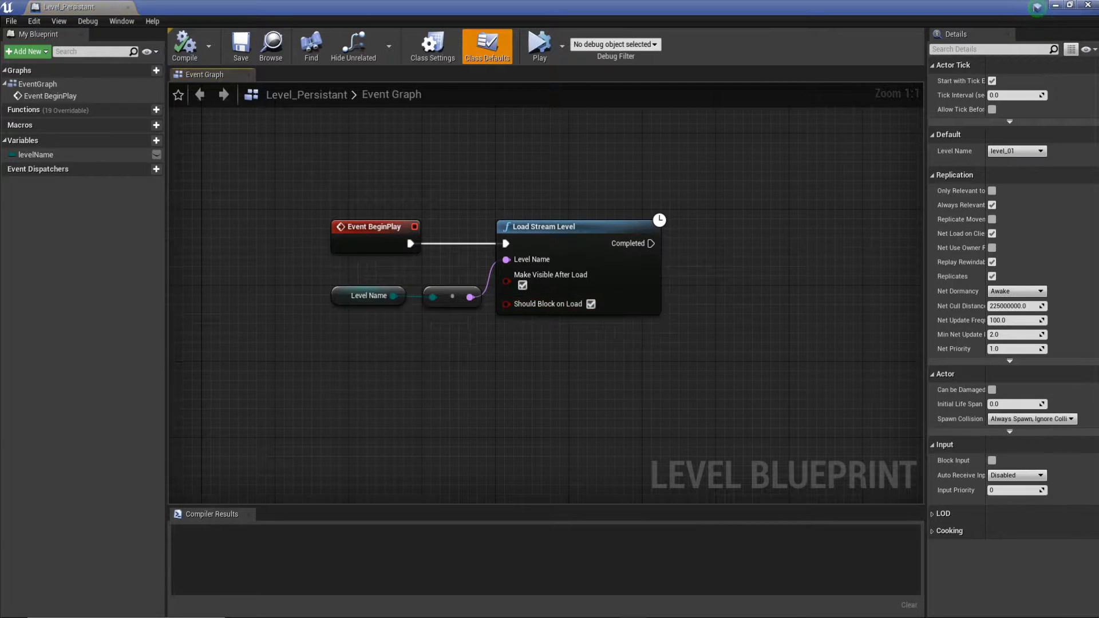
right_click_drag(466, 331, 570, 332)
left_click(562, 312)
- Convert the Level Name getter to a string and connect the result to Load Stream Level's Level Name input
left_click_drag(501, 312, 512, 386)
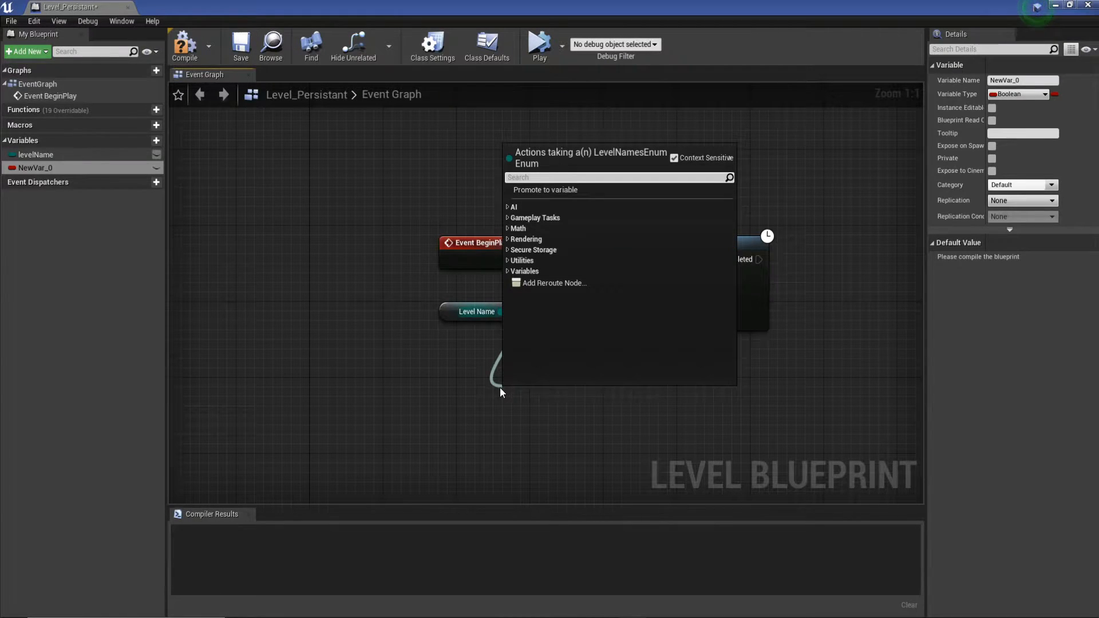
type("string")
key("Down")
key("Up")
key("Return")
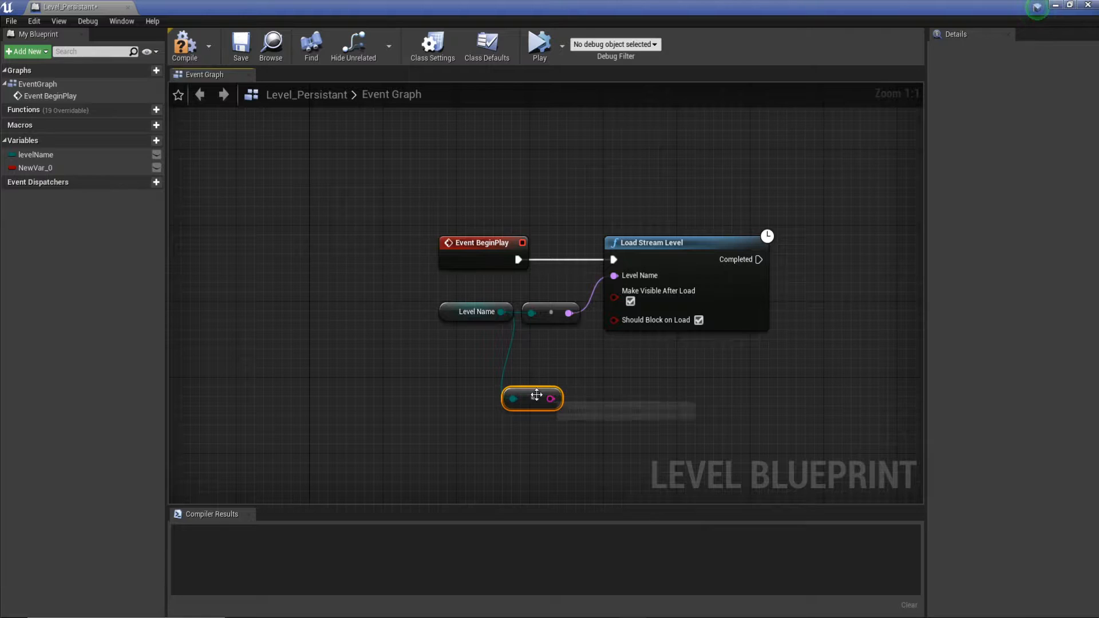
left_click_drag(550, 398, 614, 275)
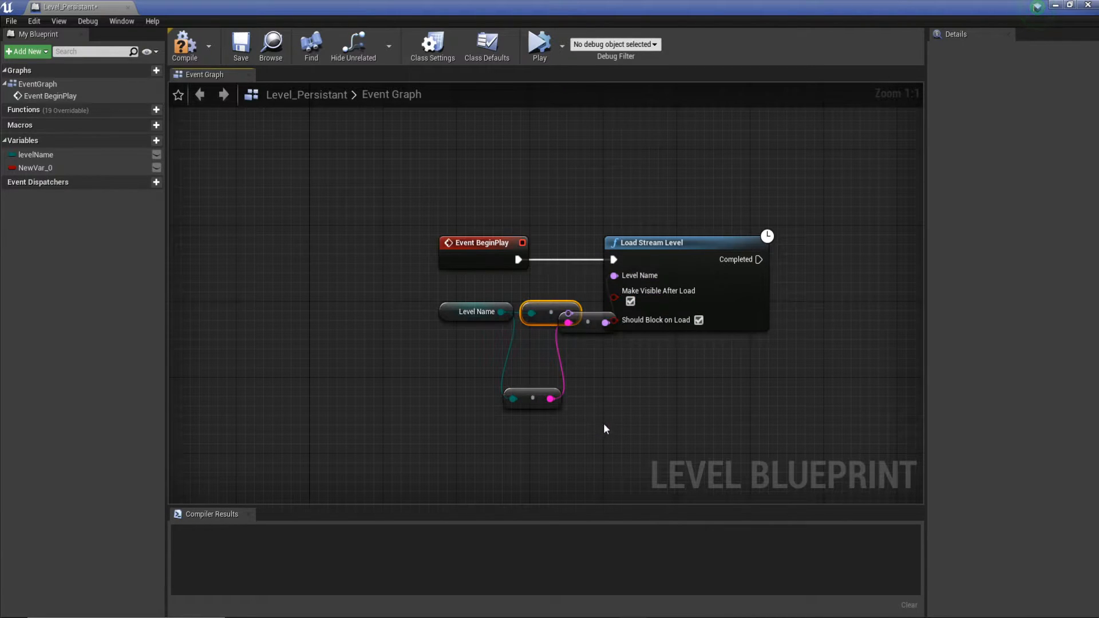
left_click(532, 398)
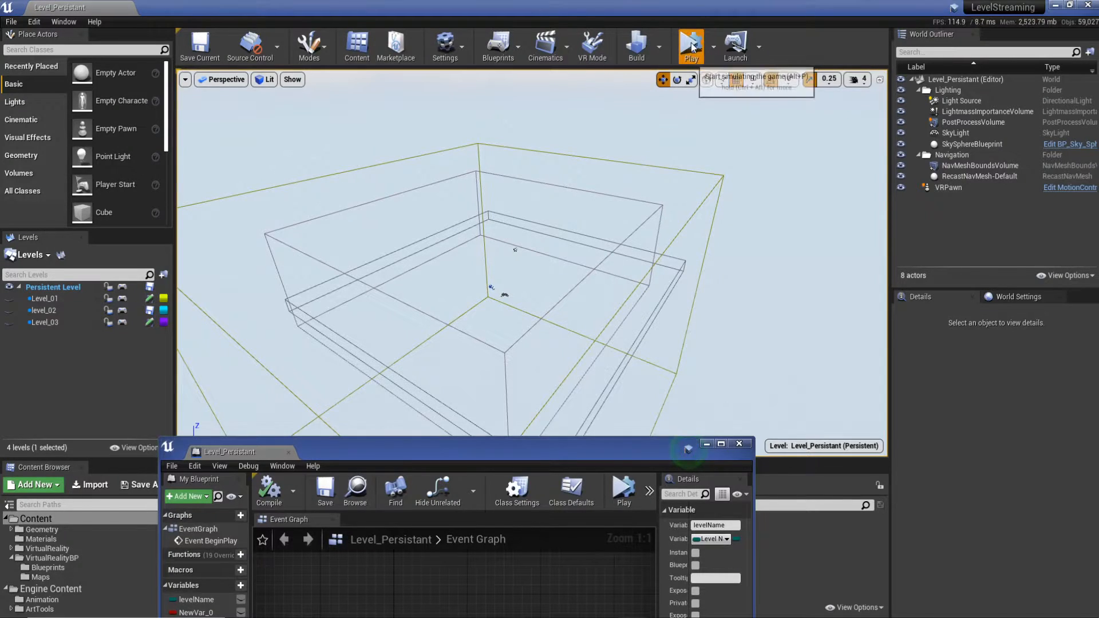
- Simulate the level again to test loading through the string conversion
left_click(692, 48)
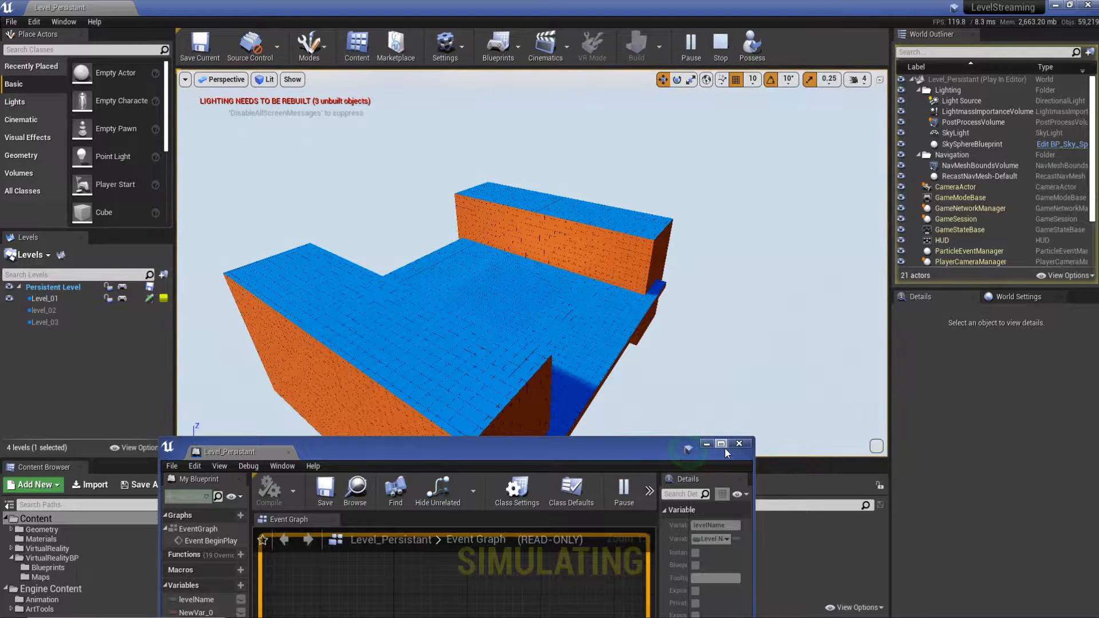
- Stop the simulation, line up the Level Name conversion nodes beside Load Stream Level, and save and close the Level Blueprint
left_click(721, 46)
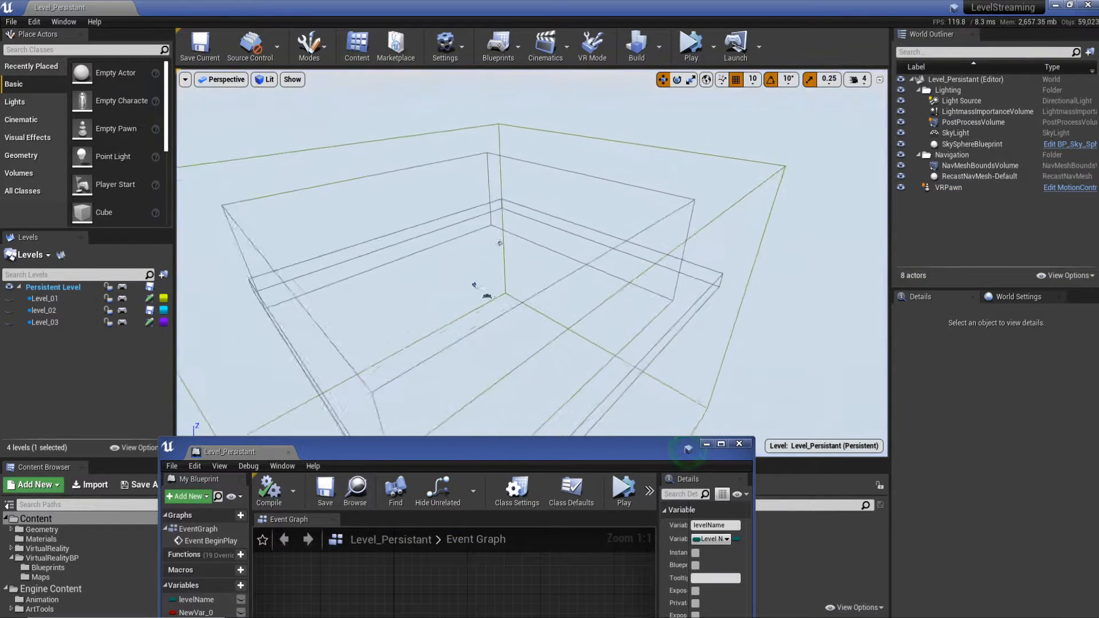
left_click_drag(627, 439, 717, 91)
right_click_drag(674, 268, 456, 244)
left_click_drag(529, 420, 466, 393)
left_click_drag(475, 394, 467, 394)
left_click_drag(654, 341, 689, 339)
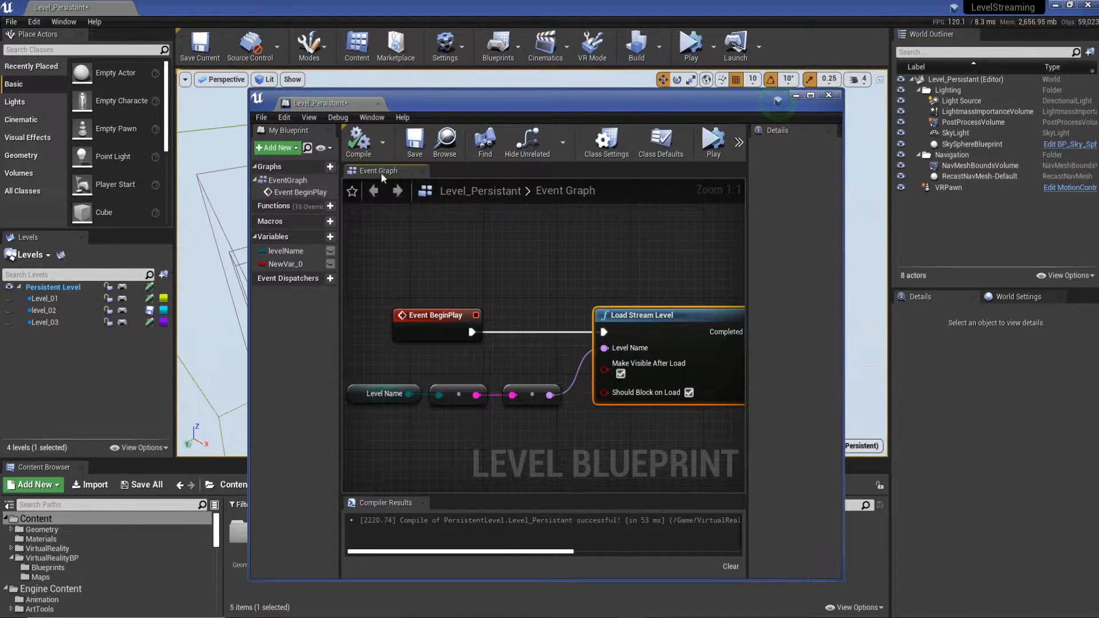
left_click(414, 146)
left_click(378, 105)
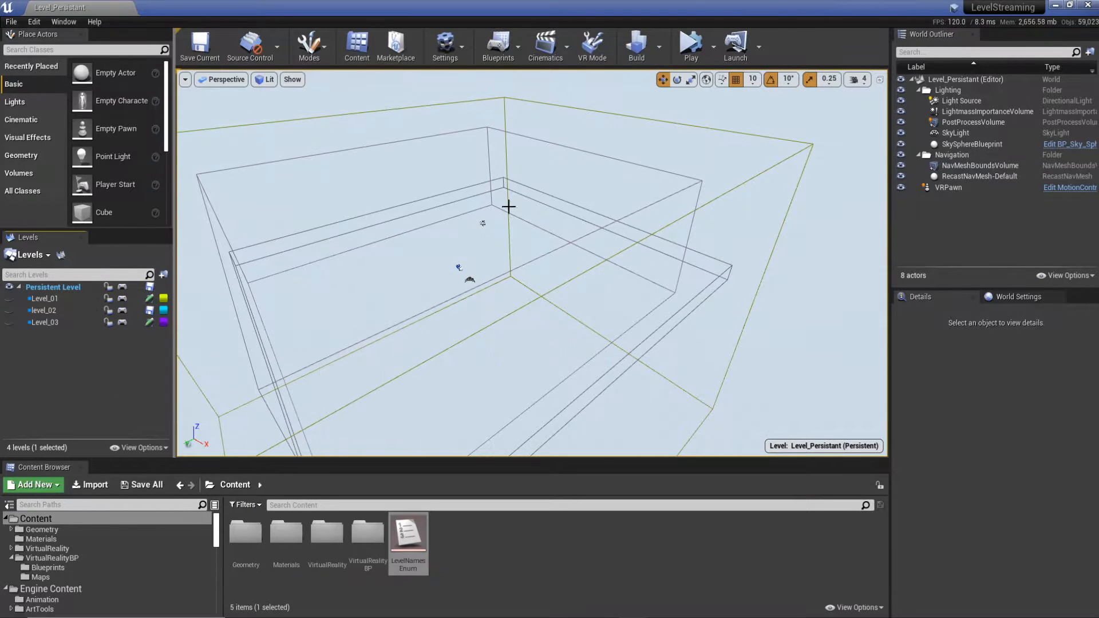
- Simulate the persistent level once more to check that the chosen sublevel streams in, and stop the simulation
right_click_drag(625, 170, 382, 184)
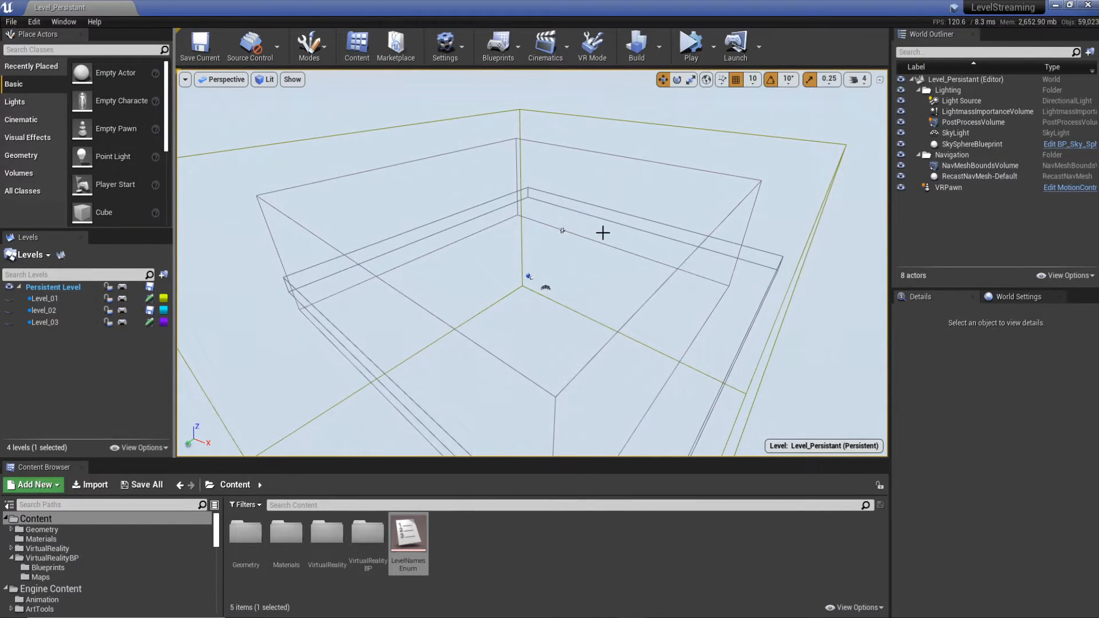
left_click(692, 44)
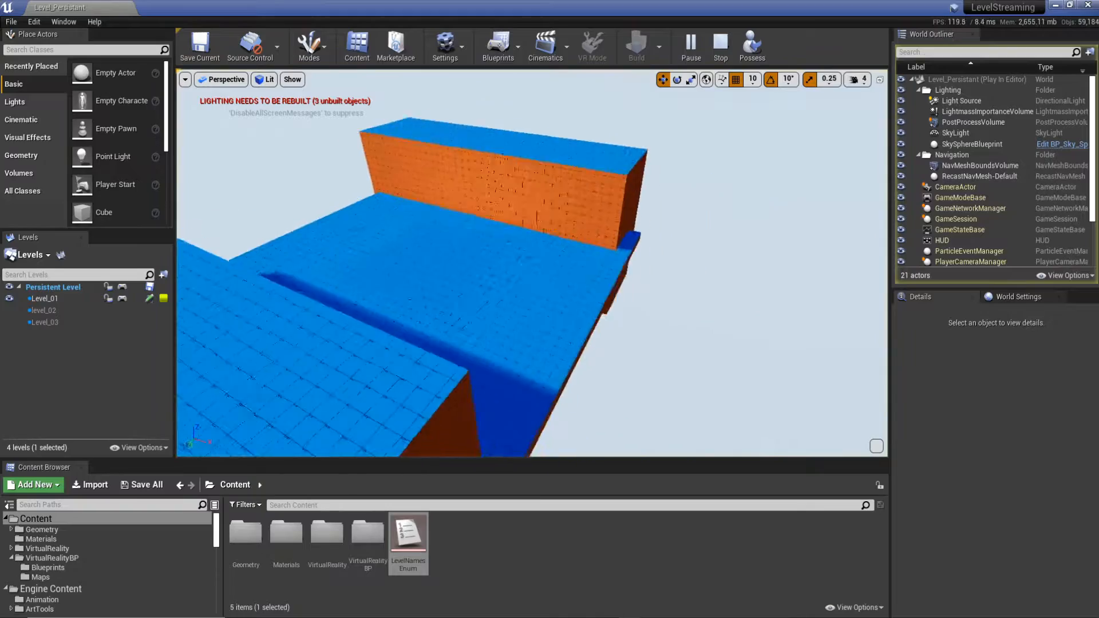
key("Escape")
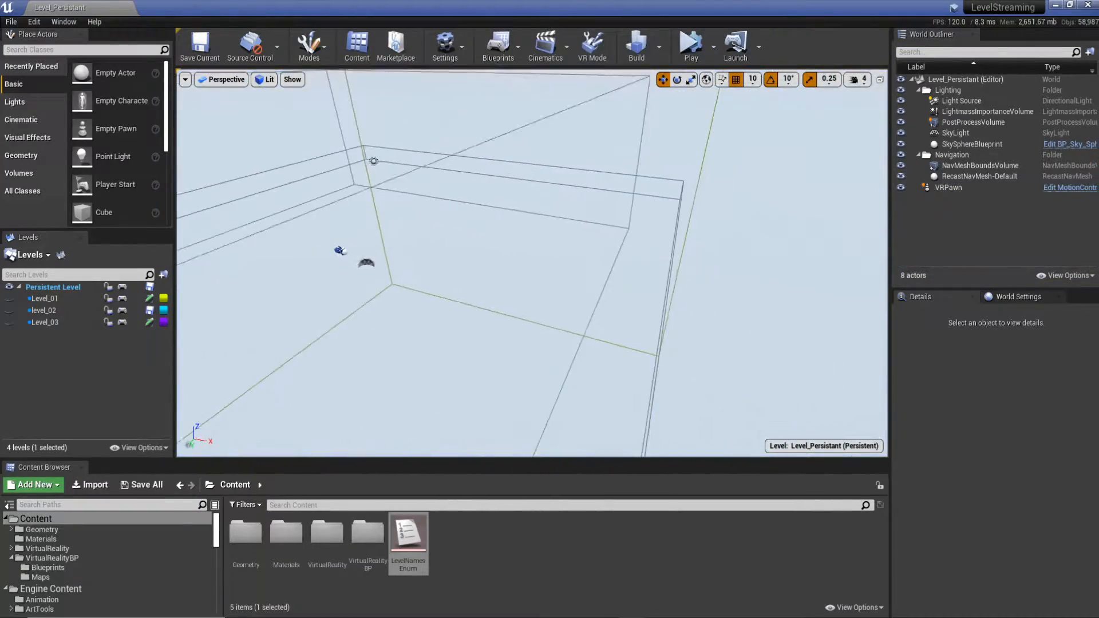
- Make Level_01 visible and set it as the current level for editing
double_click(45, 298)
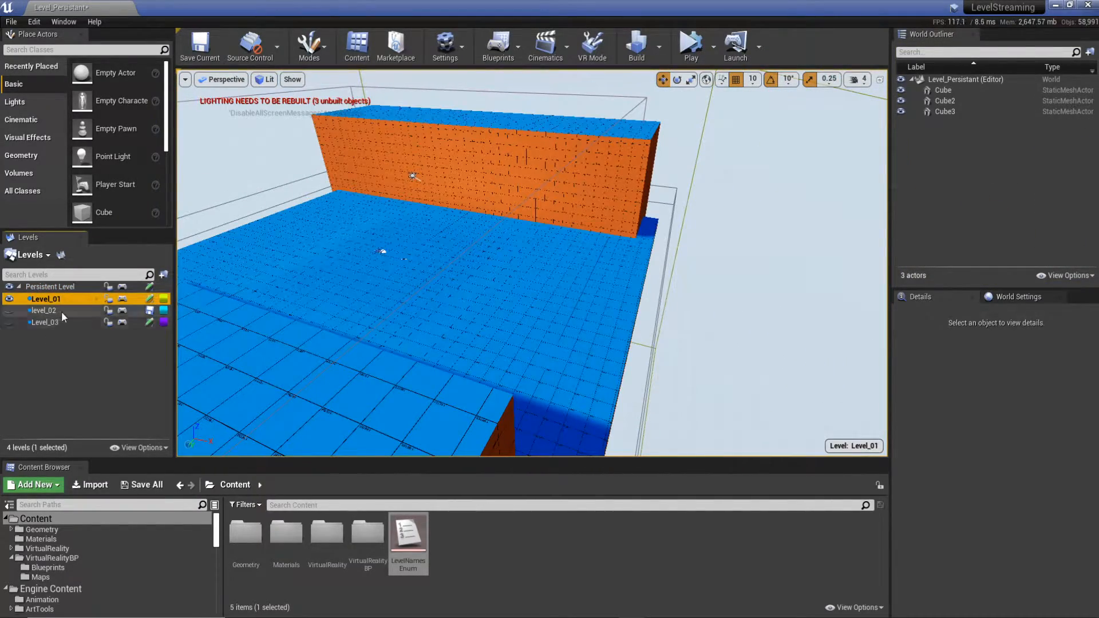
right_click_drag(651, 197, 601, 228)
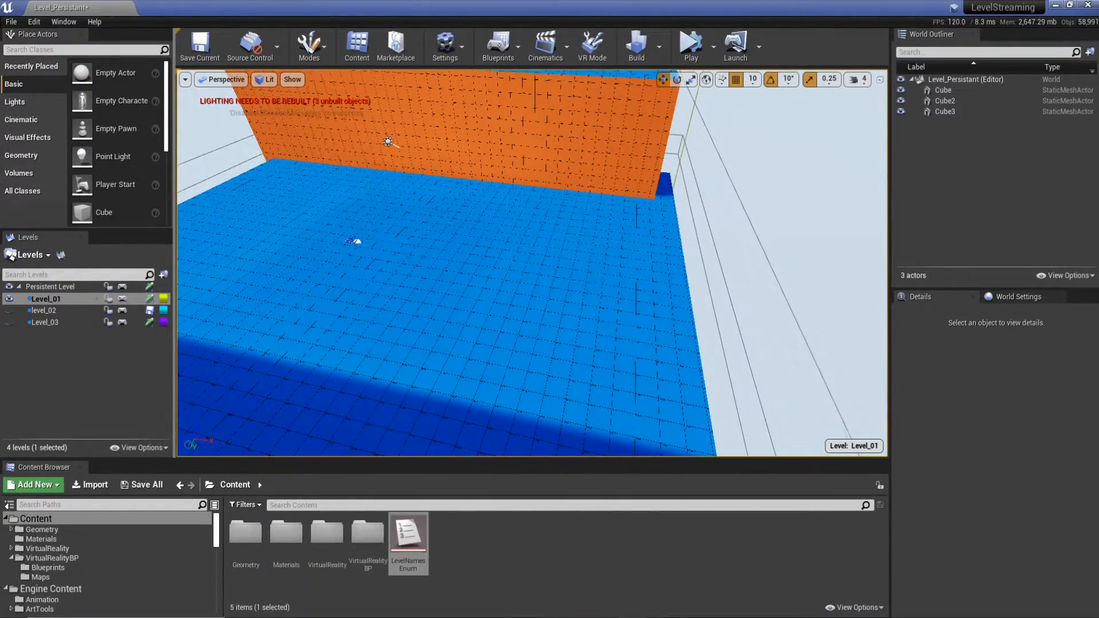
scroll(594, 284, "down", 4)
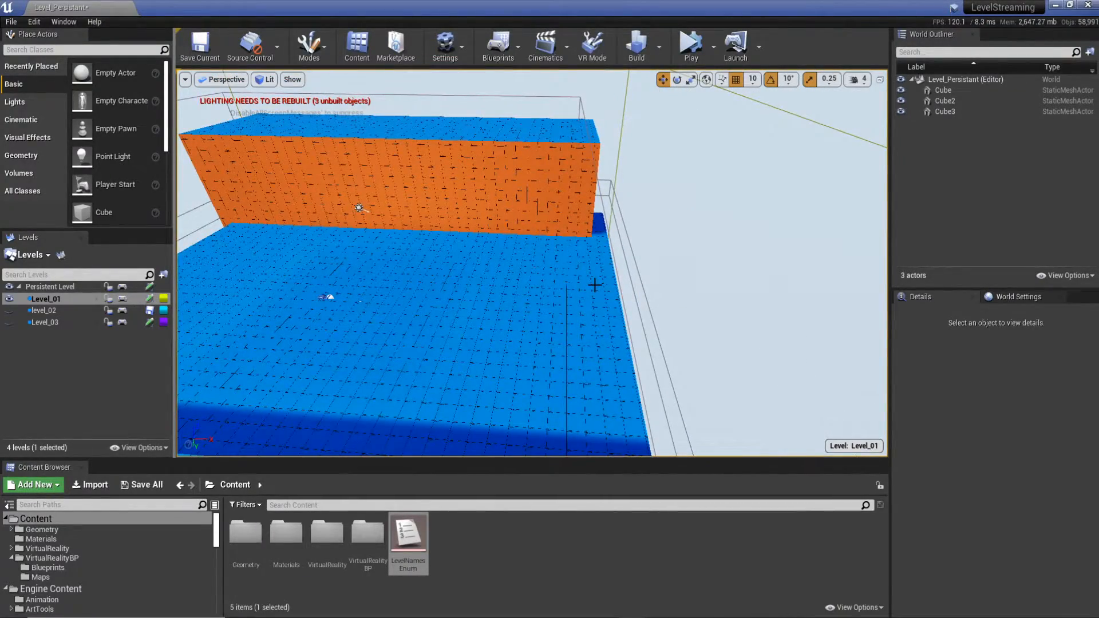
- Create an Actor Blueprint class named BP_LevelStreamButton_01 in the Content folder and save it
left_click(544, 569)
right_click(494, 554)
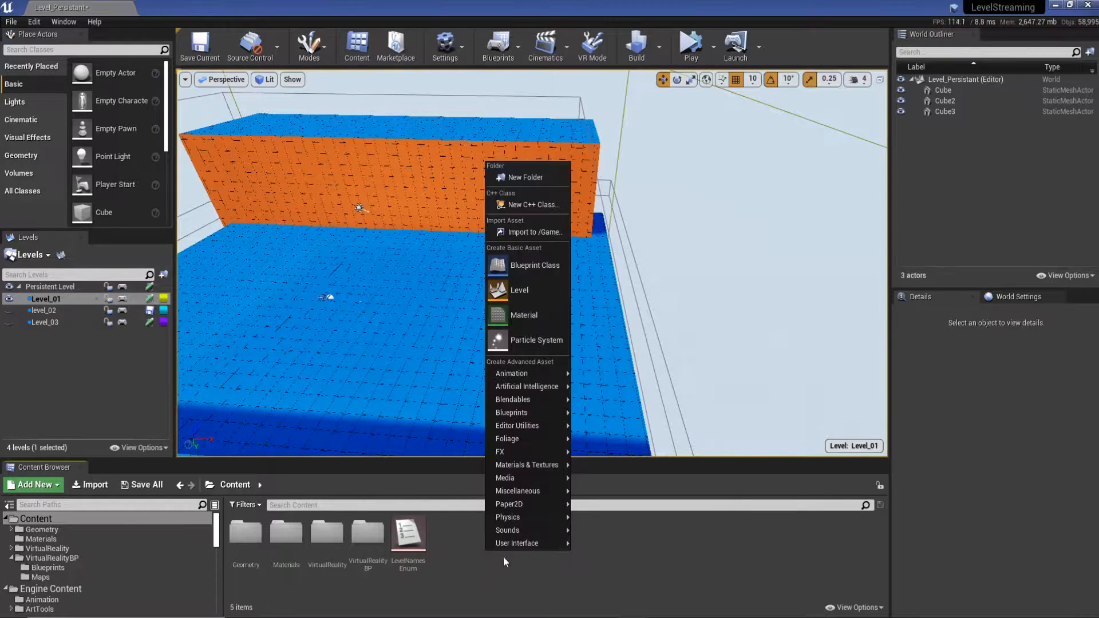
left_click(534, 264)
left_click(434, 218)
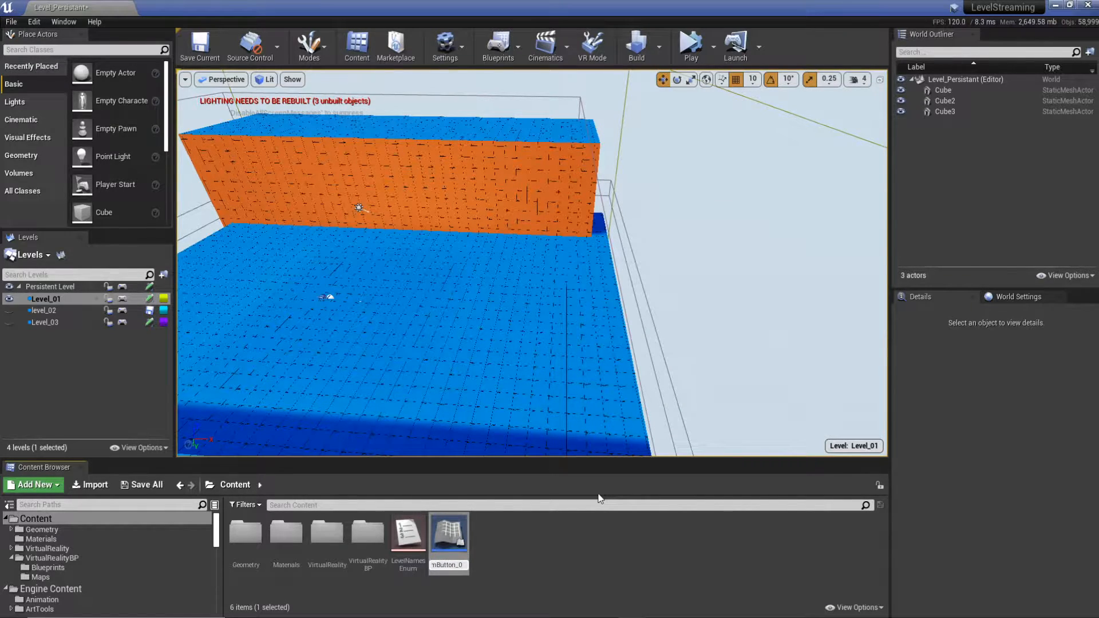
type("1")
key("Return")
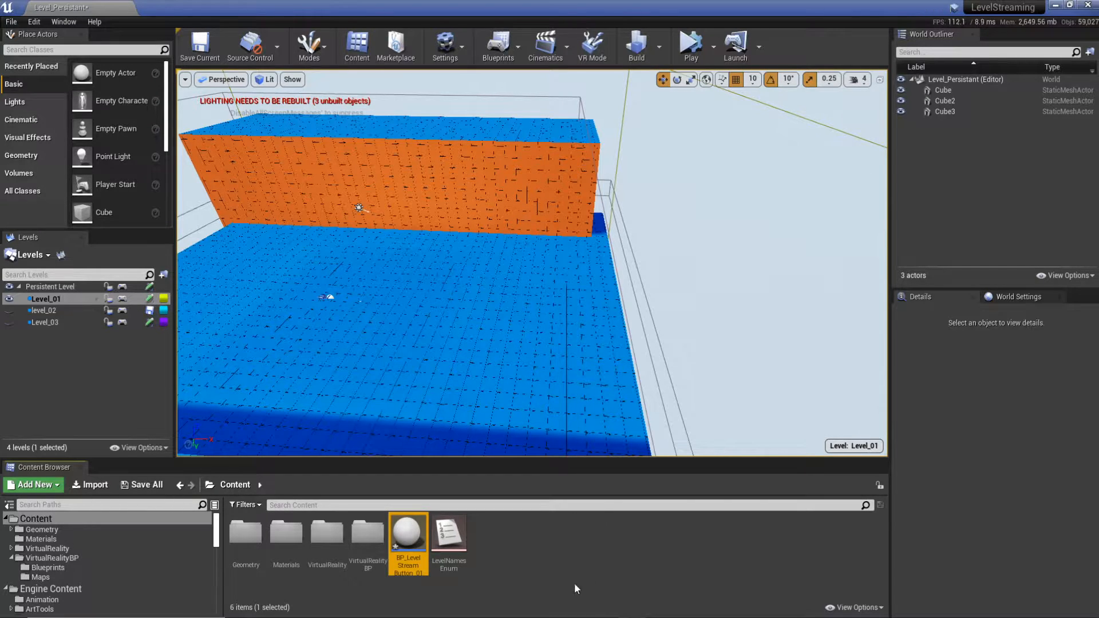
right_click(407, 535)
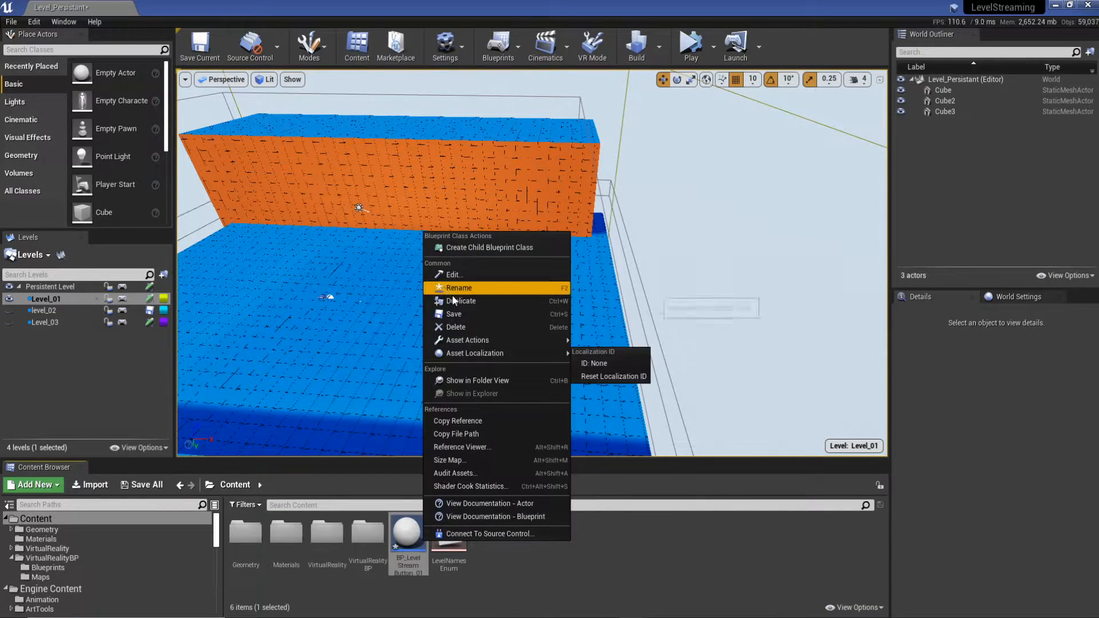
left_click(459, 315)
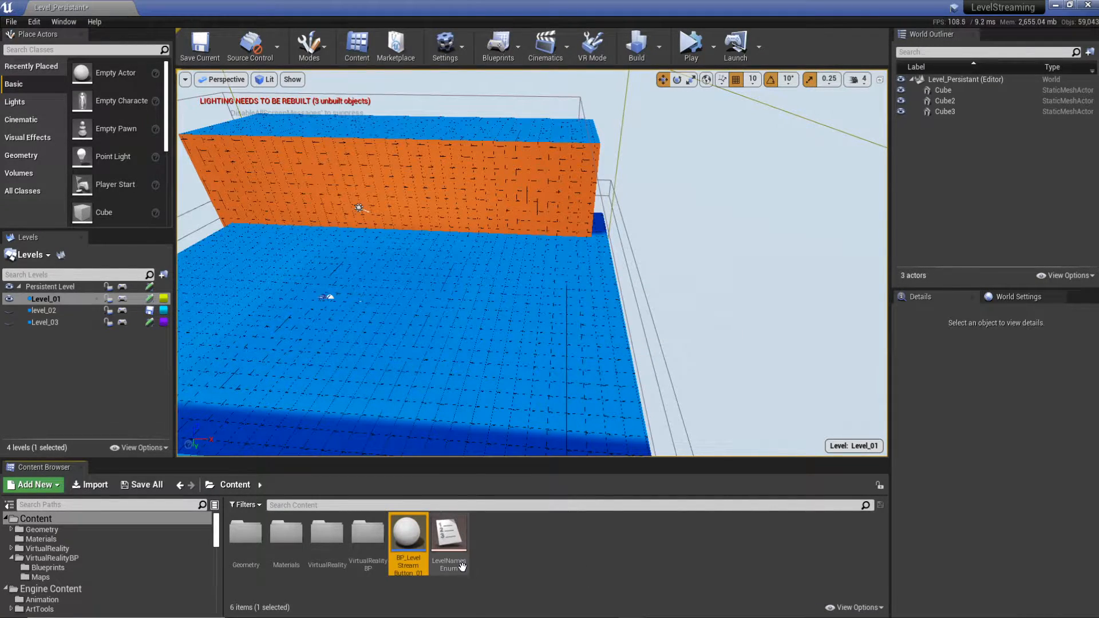
- Open BP_LevelStreamButton_01 for editing and add a Cube component under its DefaultSceneRoot
double_click(407, 535)
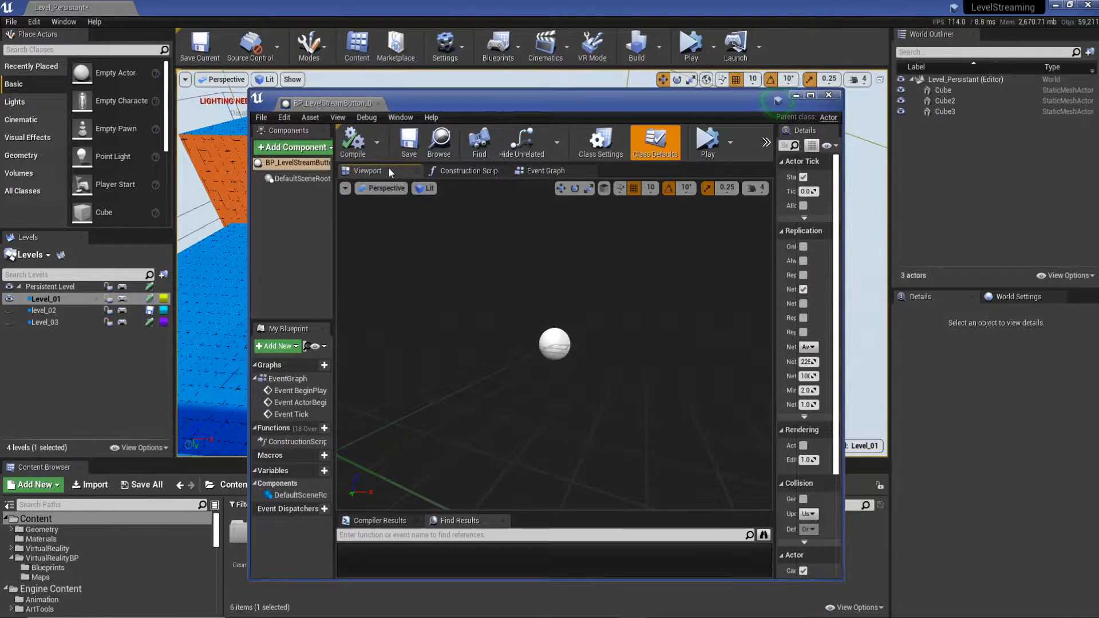
left_click(293, 147)
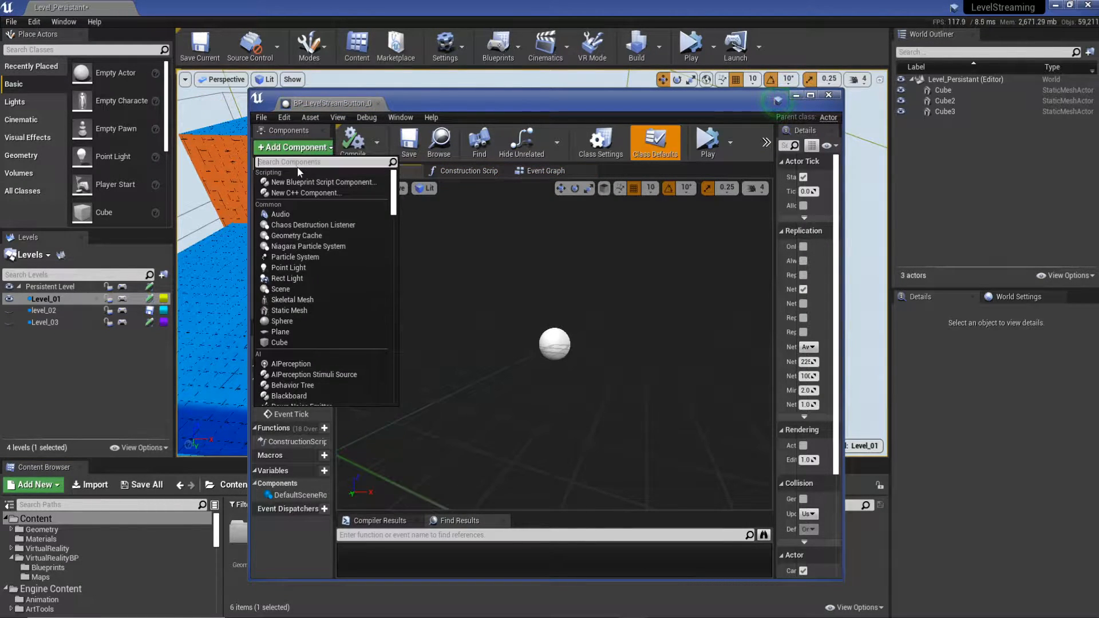
left_click(280, 343)
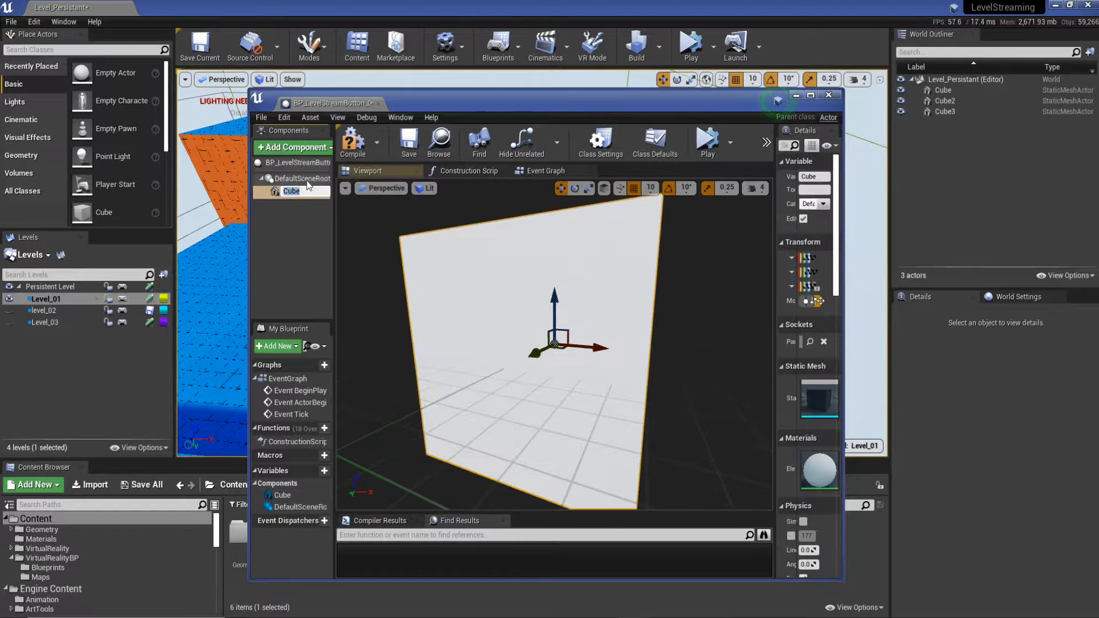
left_click_drag(334, 229, 422, 229)
left_click(349, 223)
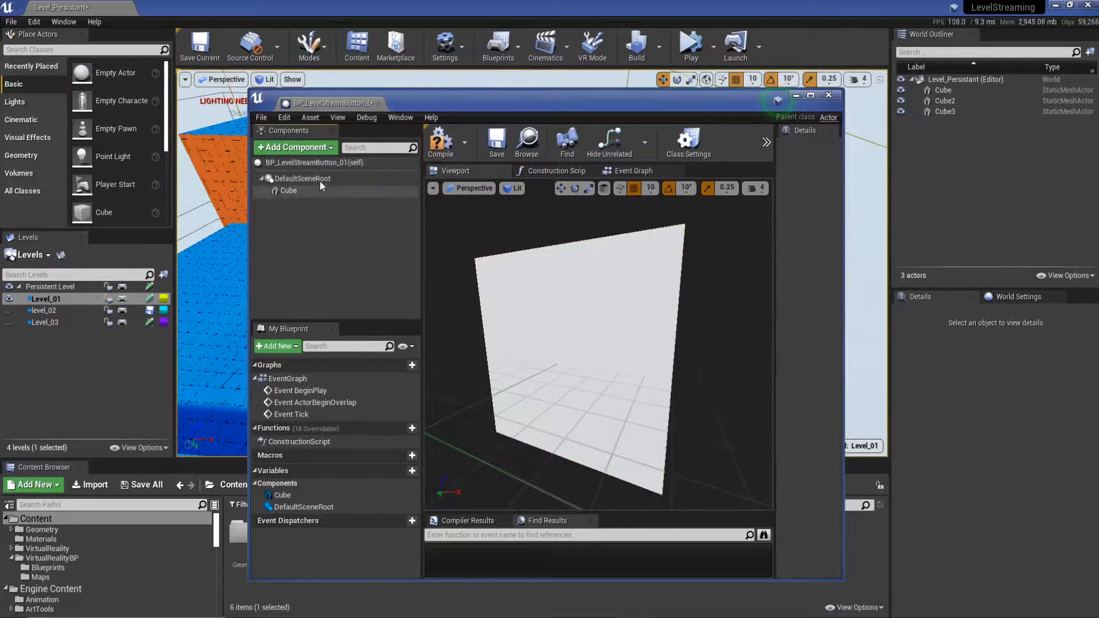
- Add a Box Collision component under DefaultSceneRoot, keeping the name Box
left_click(318, 179)
left_click(293, 147)
scroll(301, 305, "down", 3)
scroll(302, 308, "down", 3)
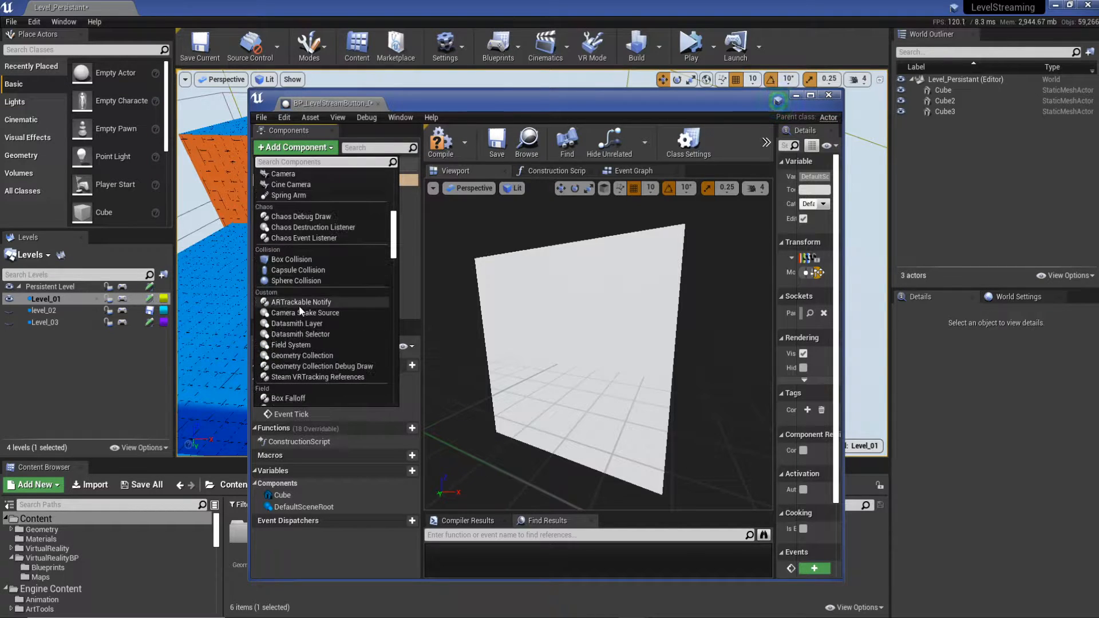
left_click(301, 259)
left_click(462, 212)
- Scale down the Cube, then scale the Box collision to 0.5 and raise it over the cube's upper face
left_click(552, 277)
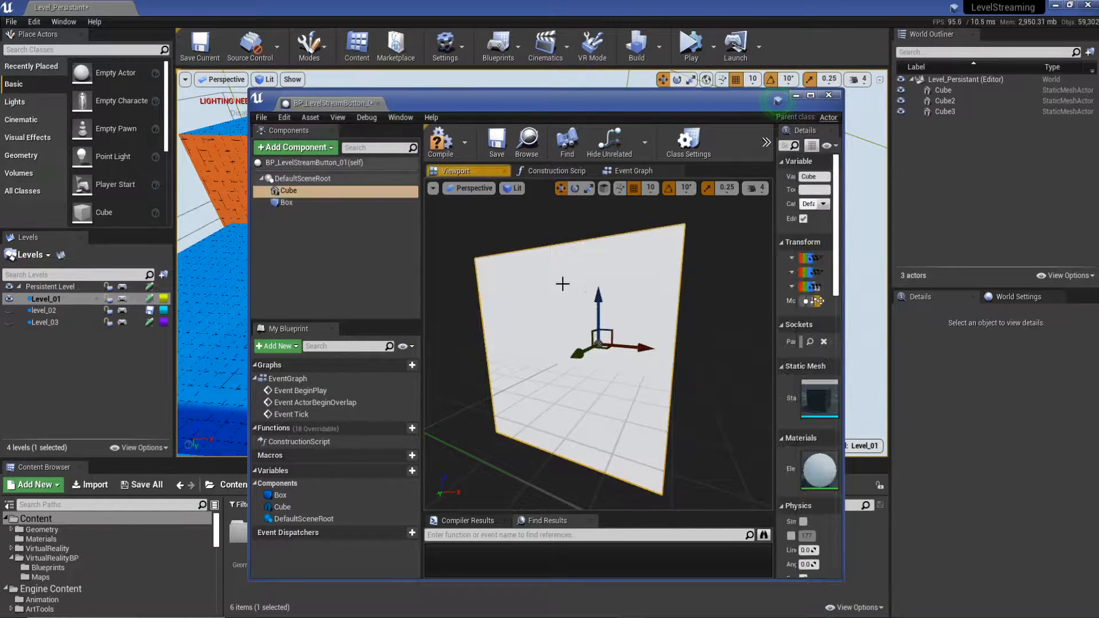
scroll(667, 363, "up", 2)
left_click(287, 203)
key("super+Up")
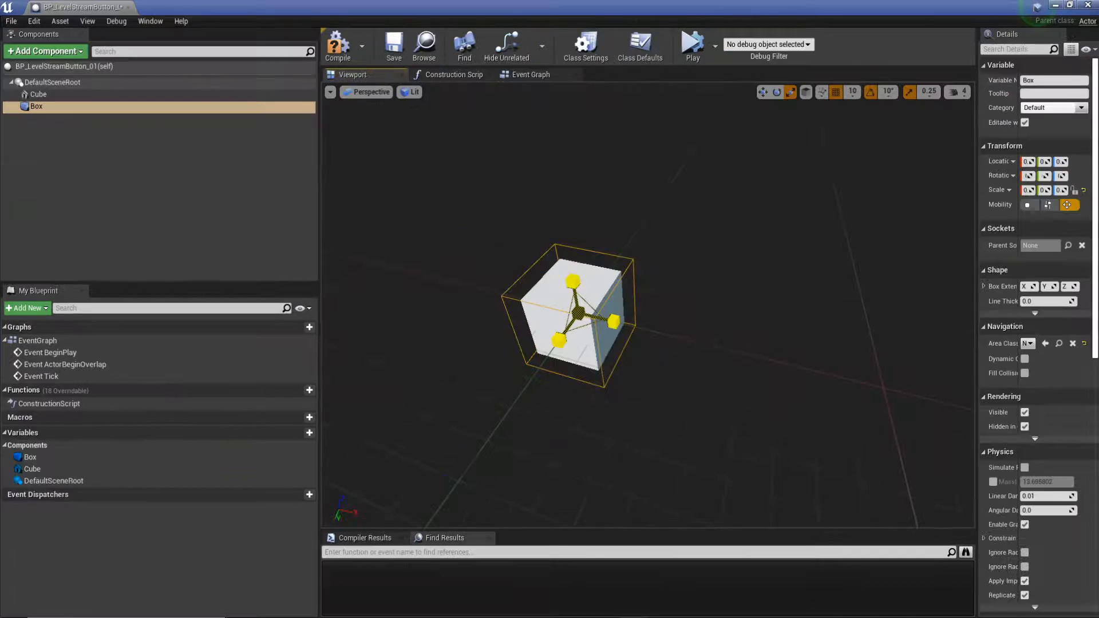
left_click_drag(576, 297, 577, 239)
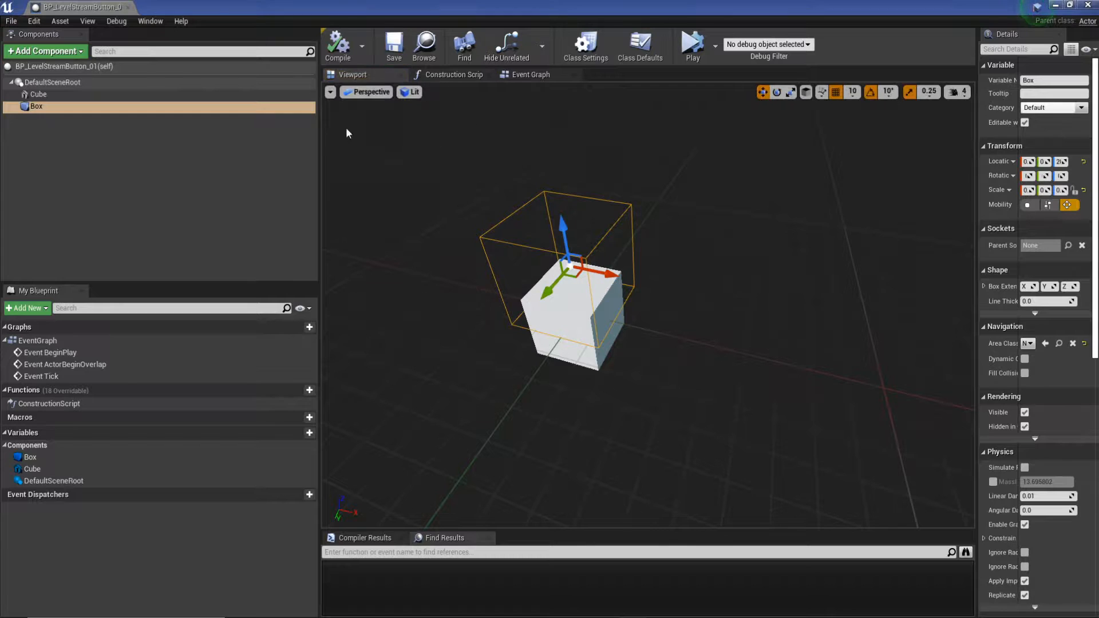
- Delete the default BeginPlay, ActorBeginOverlap and Tick event nodes from the button blueprint's Event Graph
left_click(540, 78)
left_click_drag(820, 194, 703, 411)
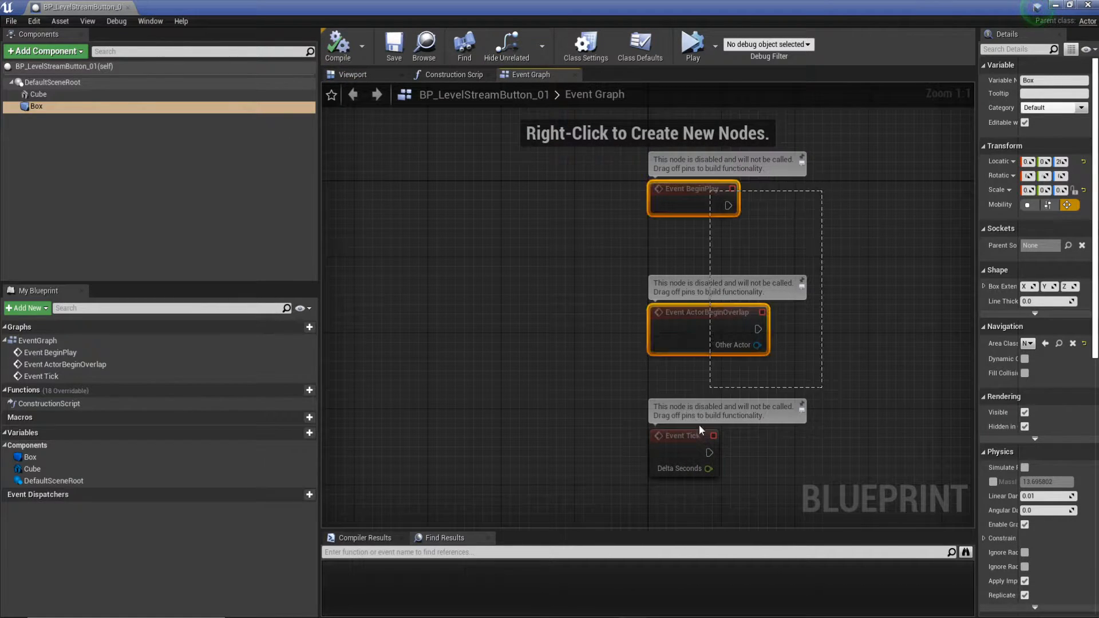
left_click_drag(671, 479, 671, 479)
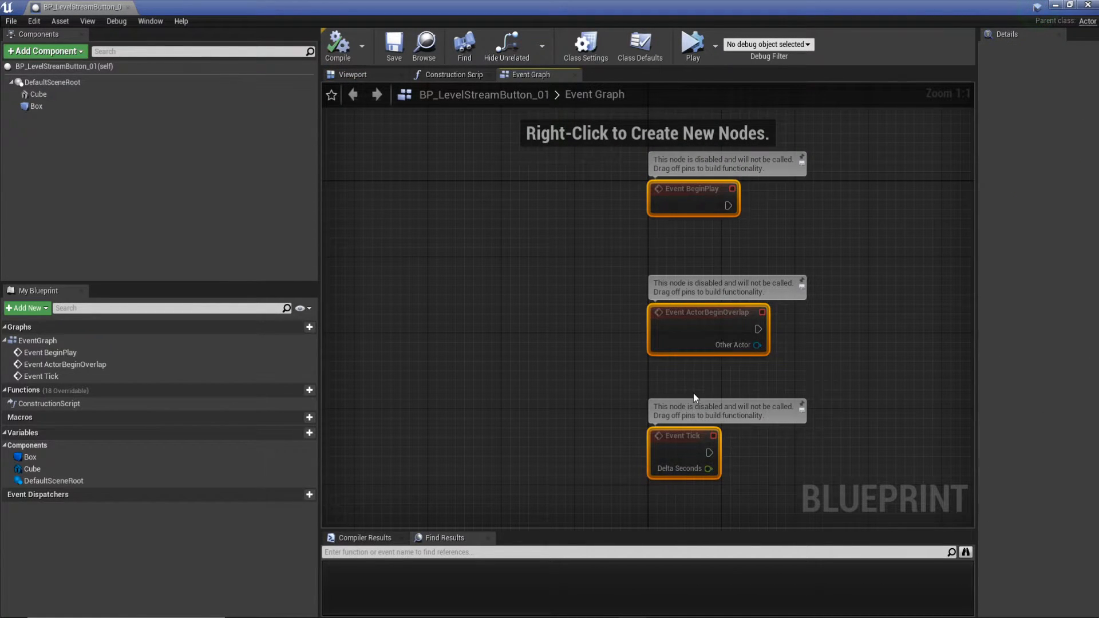
key("Delete")
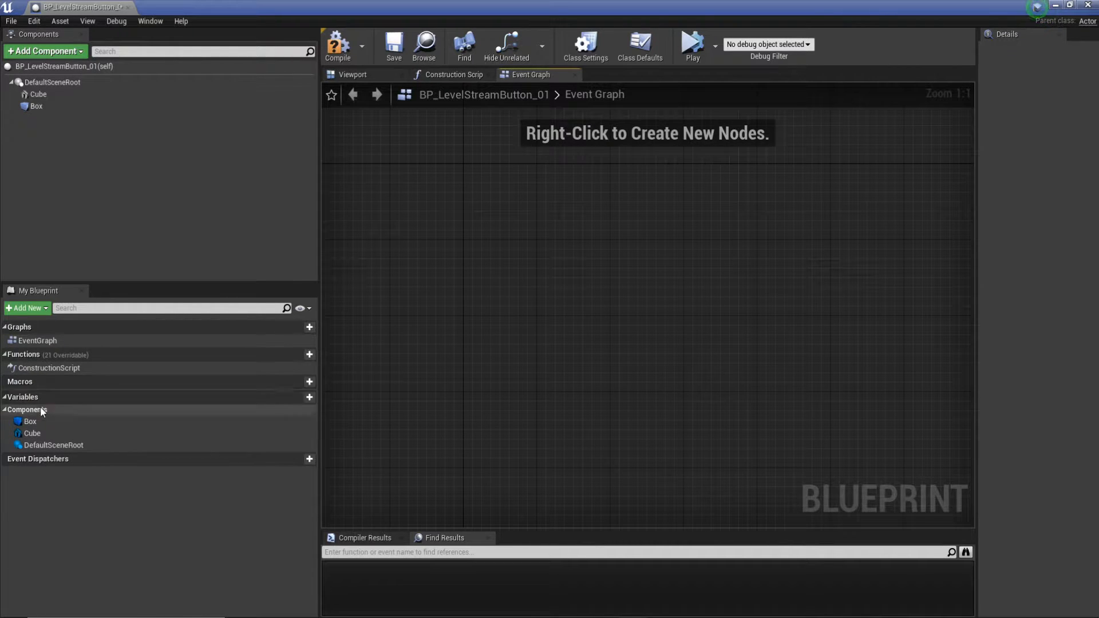
- Add an On Component Begin Overlap event for the Box component to the Event Graph
left_click(55, 105)
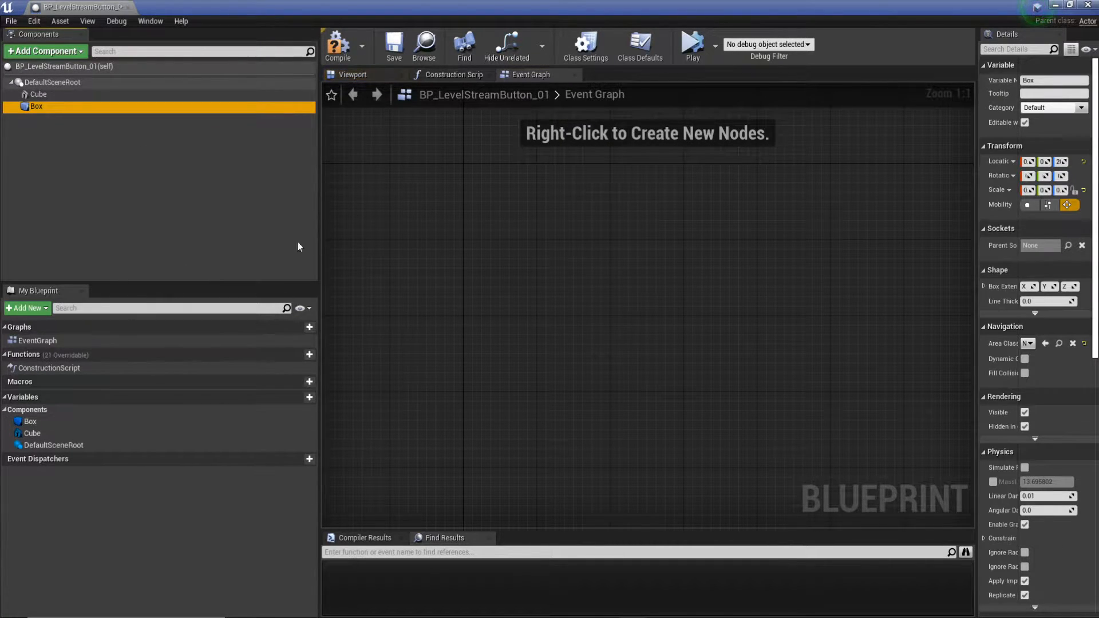
left_click_drag(976, 340, 883, 355)
scroll(900, 357, "down", 10)
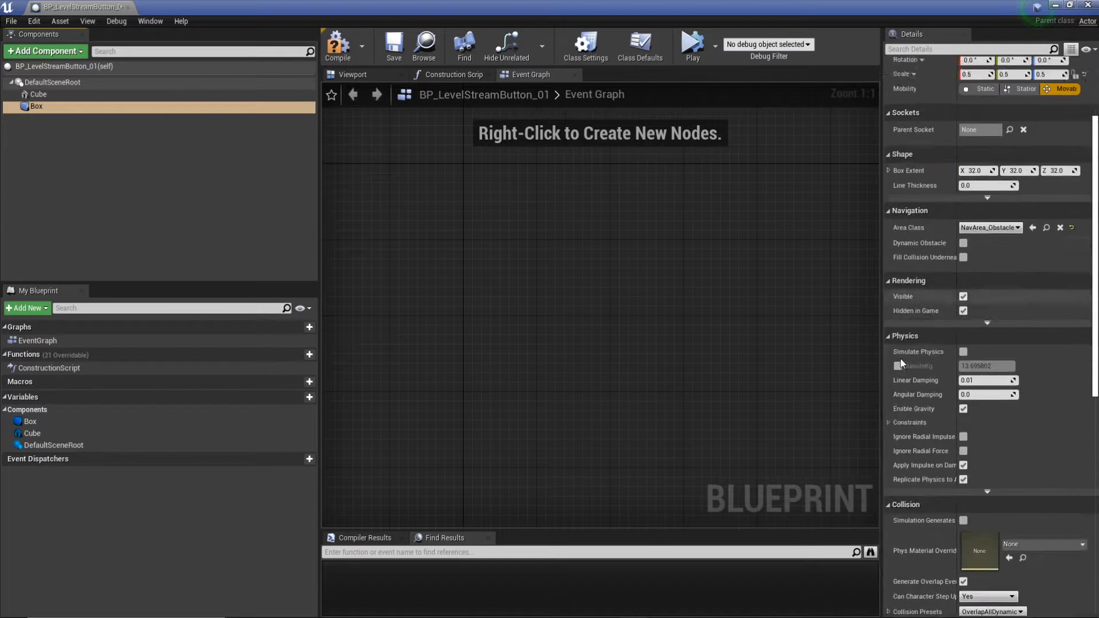
scroll(900, 365, "down", 5)
left_click_drag(964, 361, 995, 367)
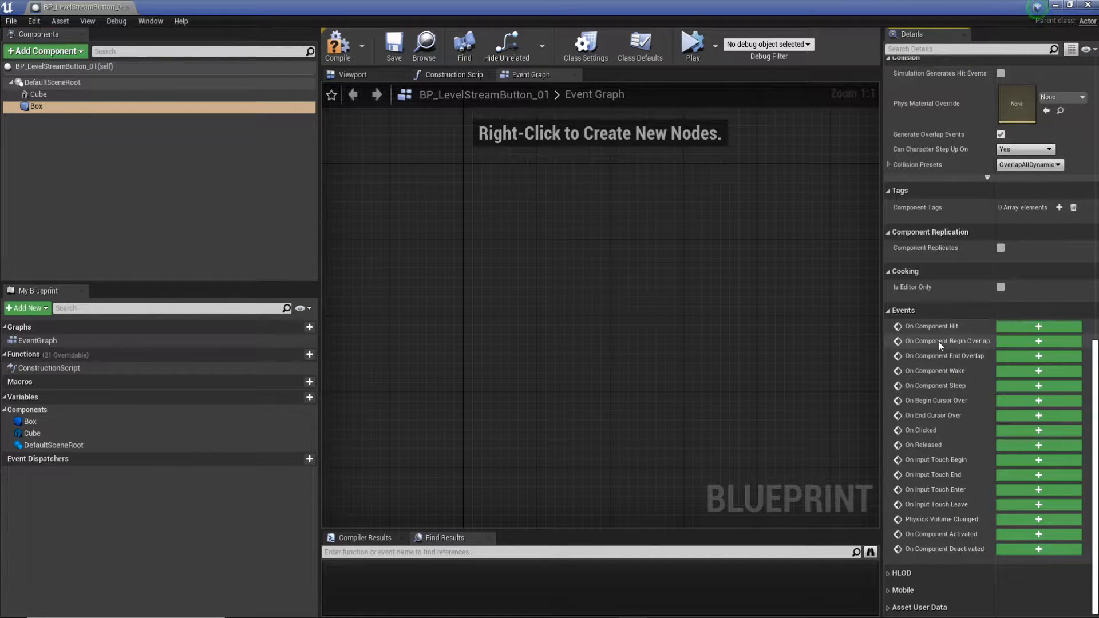
left_click(1024, 341)
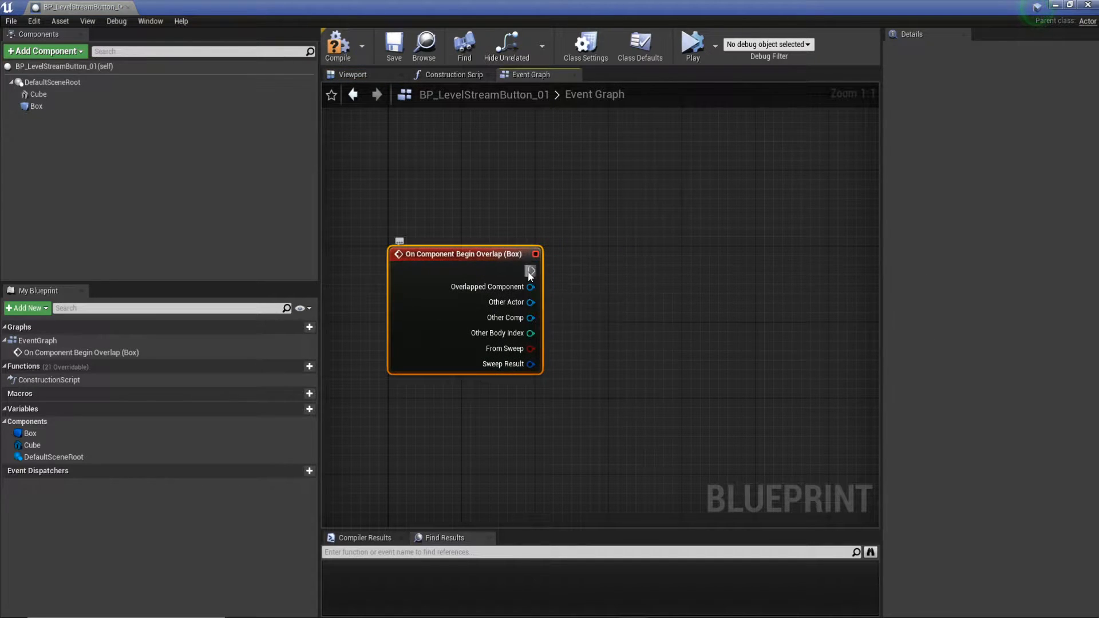
- Add a Load Stream Level node driven by the Box overlap event and align it with the event node
left_click_drag(613, 288, 614, 290)
type("stream")
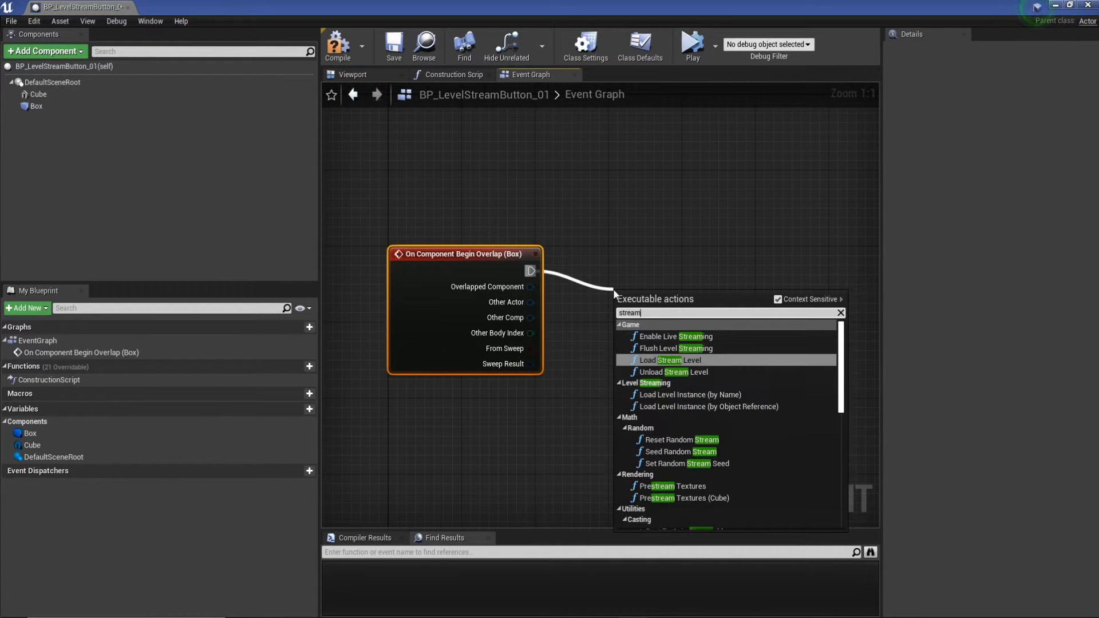
left_click(696, 360)
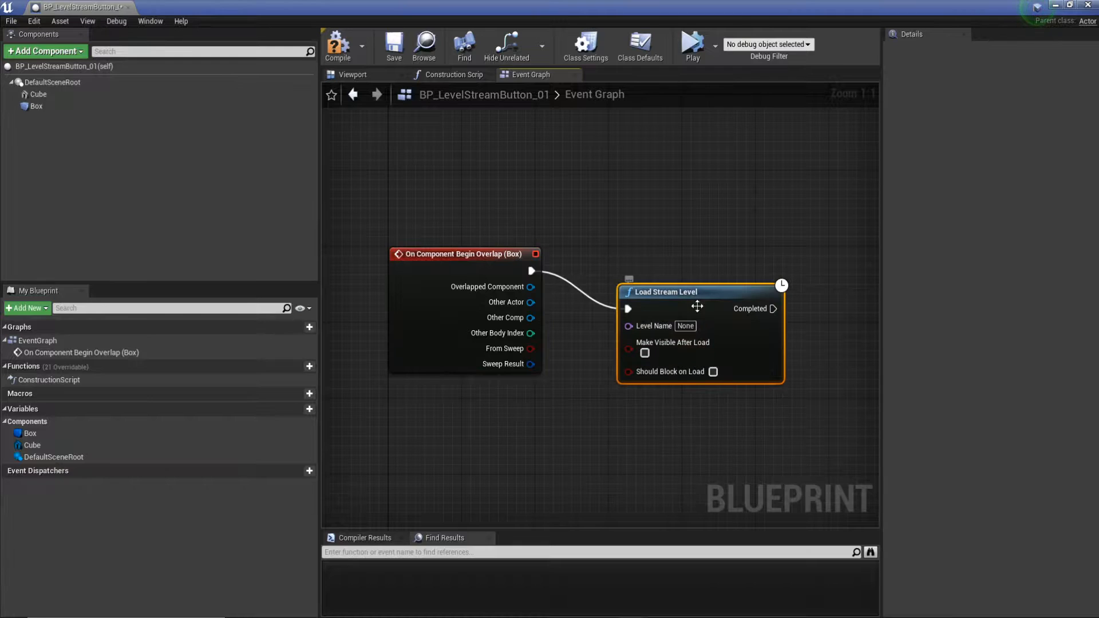
left_click_drag(689, 258, 757, 260)
- Open the persistent level's Level Blueprint, copy the Level Name, conversion and Load Stream Level nodes, and save it
left_click_drag(389, 12, 549, 141)
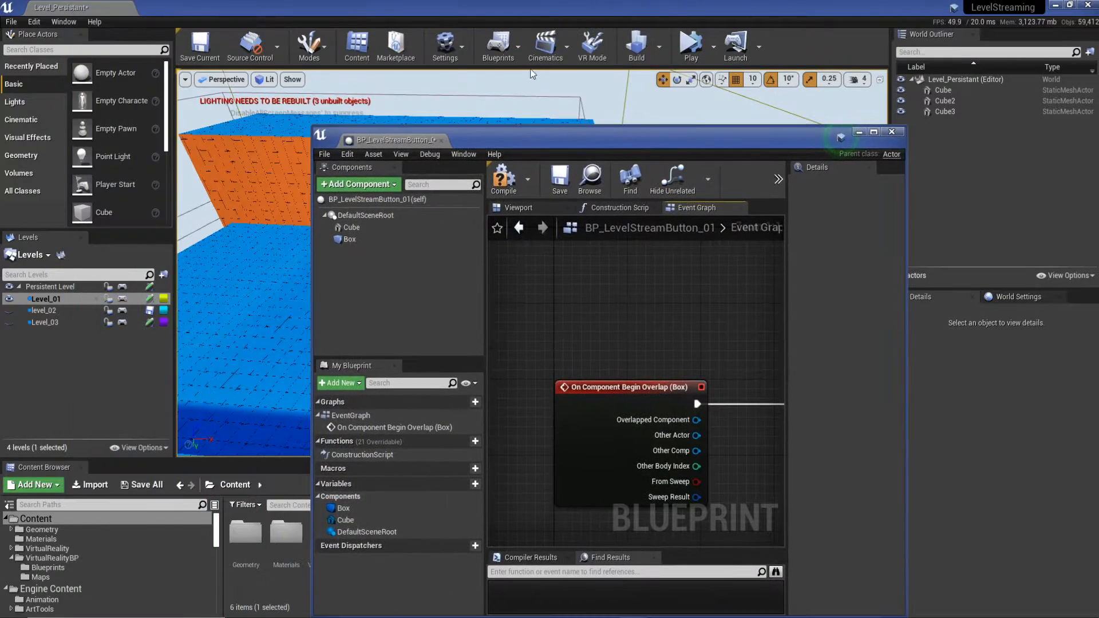
left_click(506, 48)
left_click(528, 134)
left_click_drag(602, 495, 456, 426)
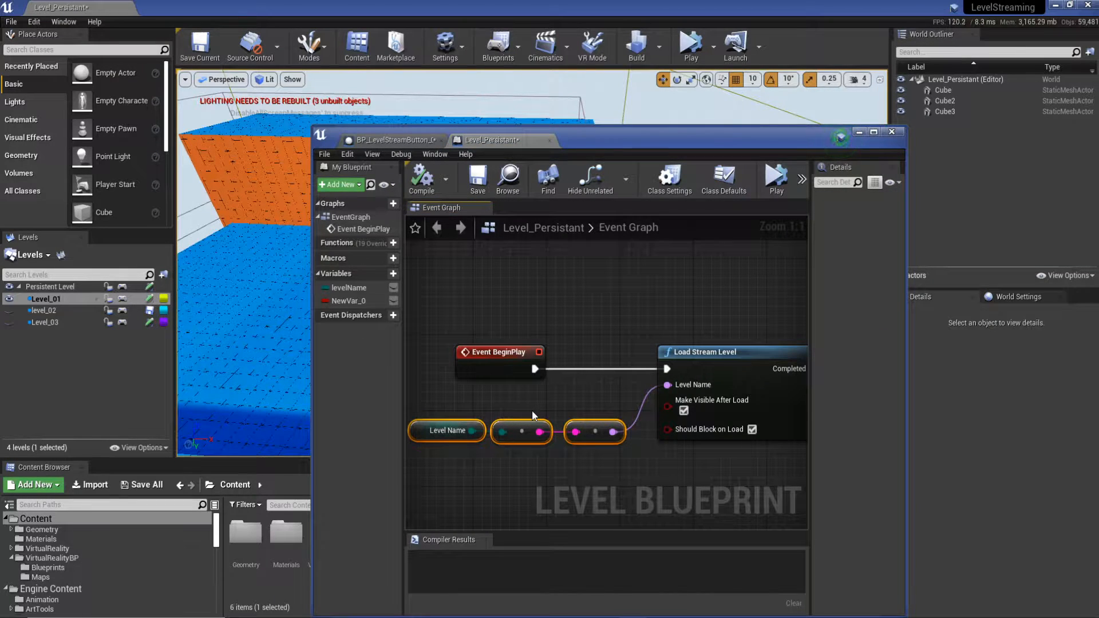
left_click_drag(733, 479, 443, 409)
left_click(478, 178)
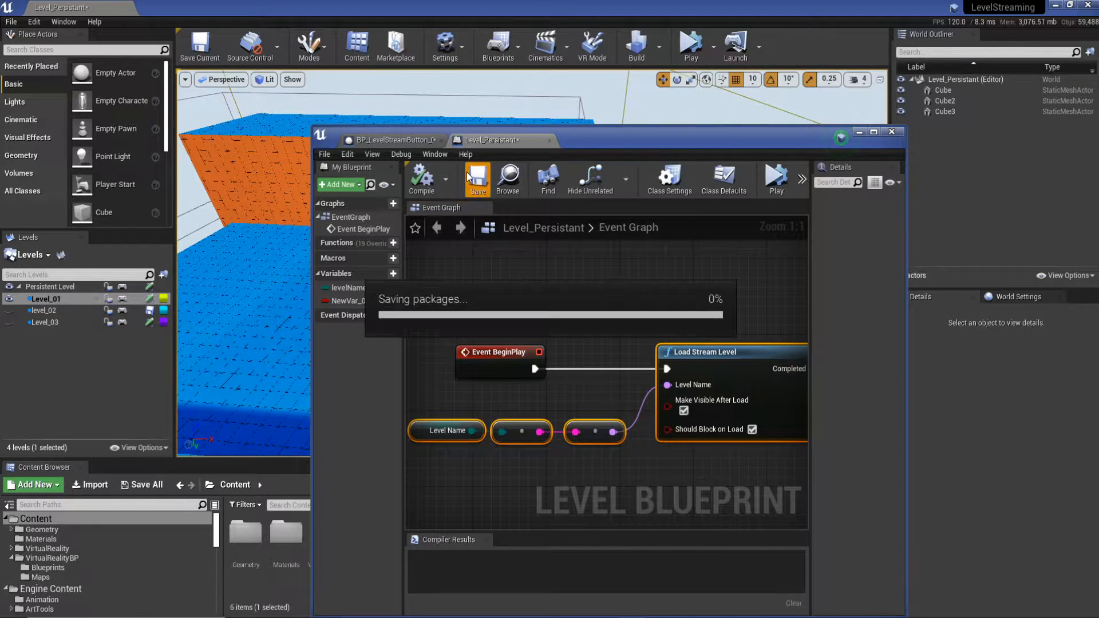
- Paste the copied nodes into BP_LevelStreamButton_01's Event Graph and connect the Box overlap event to the pasted Load Stream Level
left_click(395, 139)
left_click_drag(707, 141, 686, 0)
left_click(605, 328)
key("ctrl+v")
left_click_drag(720, 339, 386, 213)
- Delete the unconnected Load Stream Level node and align the pasted Load Stream Level and Level Name nodes with the overlap event
left_click(652, 199)
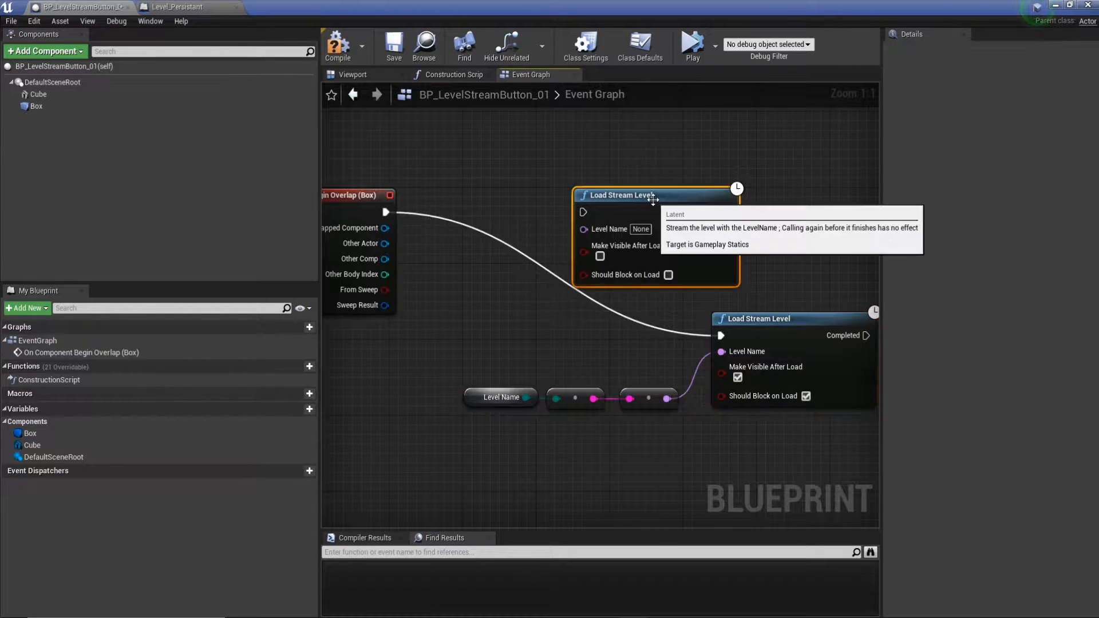
key("Delete")
left_click_drag(756, 271, 509, 410)
left_click_drag(803, 321, 768, 195)
left_click(568, 358)
left_click(435, 269)
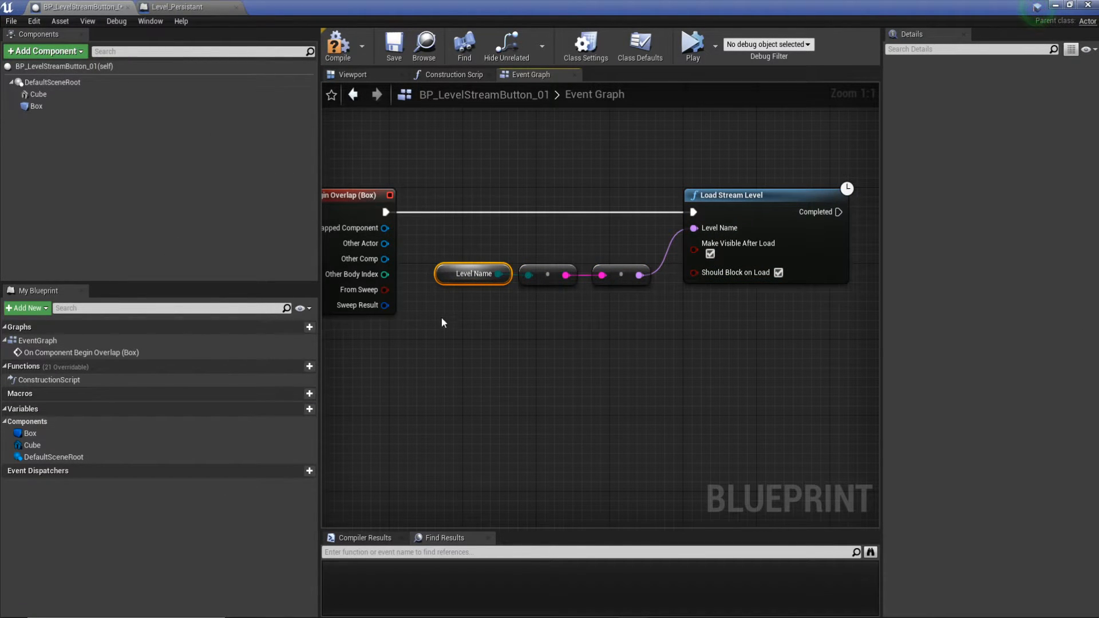
- Add a variable named LevelName to BP_LevelStreamButton_01
right_click(459, 275)
left_click(201, 514)
left_click(301, 409)
type("LevelName")
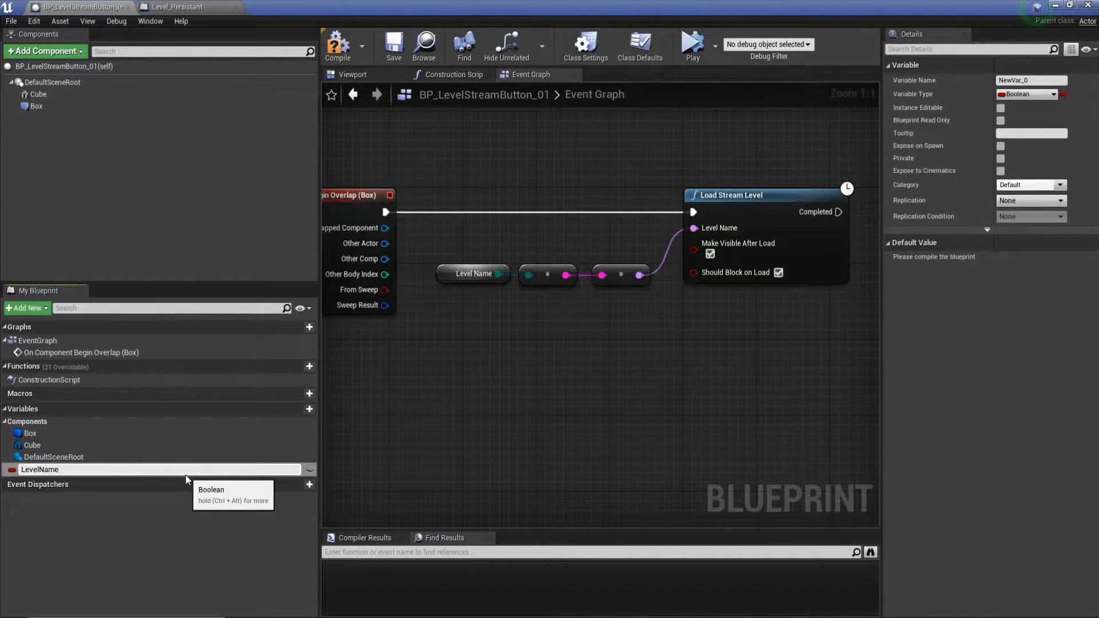
key("Return")
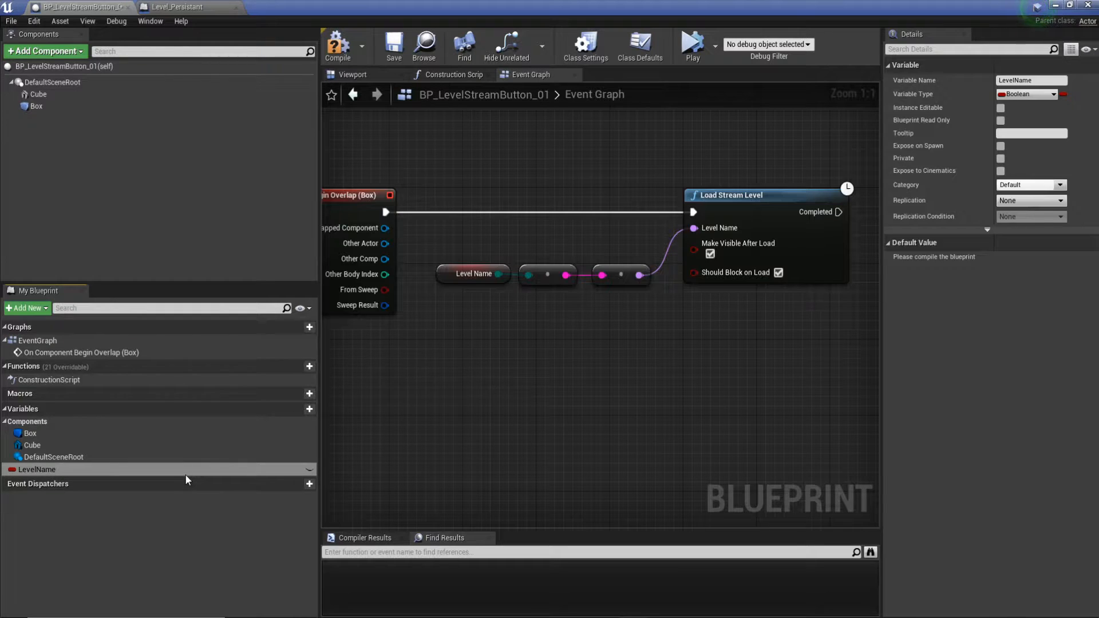
- Change the LevelName variable's type to Level Names Enum and confirm the type change
left_click(1029, 95)
type("enum")
key("BackSpace")
key("BackSpace")
key("BackSpace")
key("BackSpace")
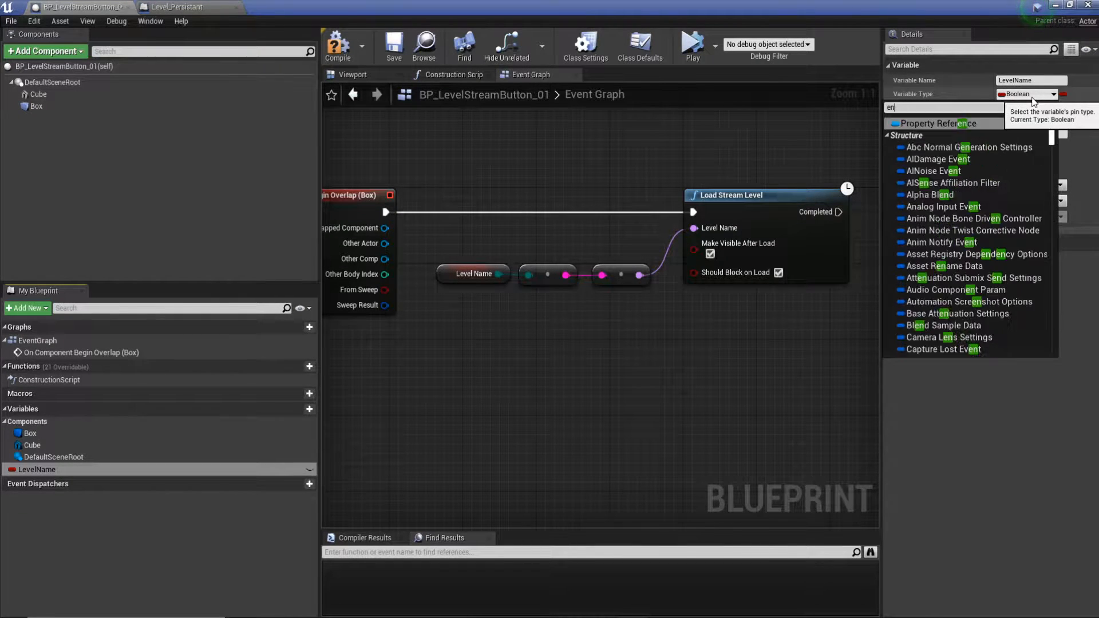
type("level")
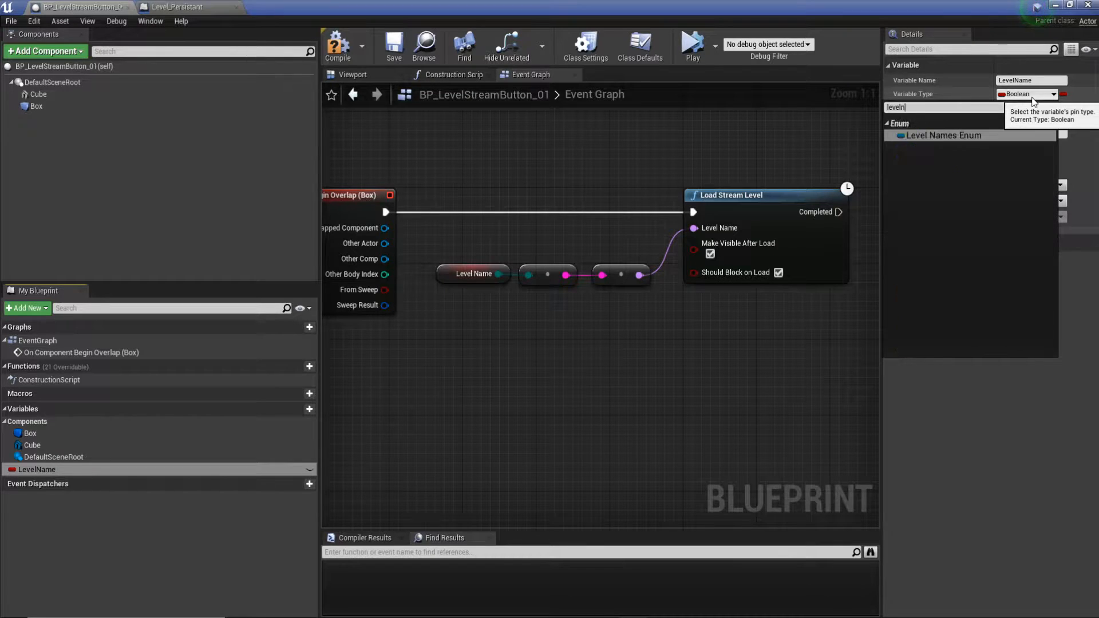
key("Return")
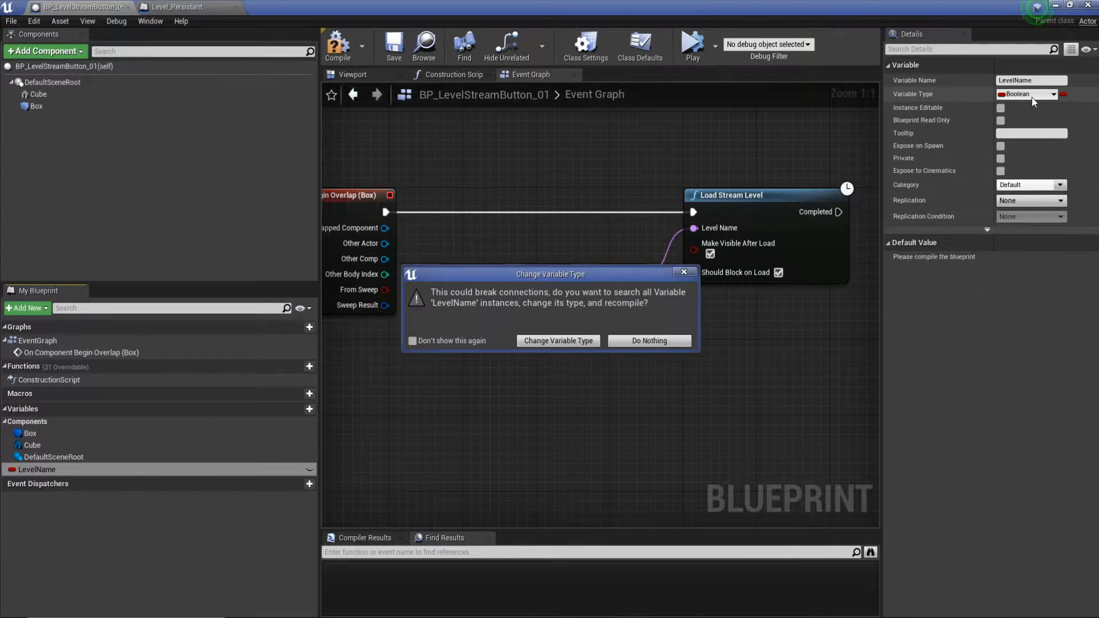
left_click(574, 343)
left_click(825, 136)
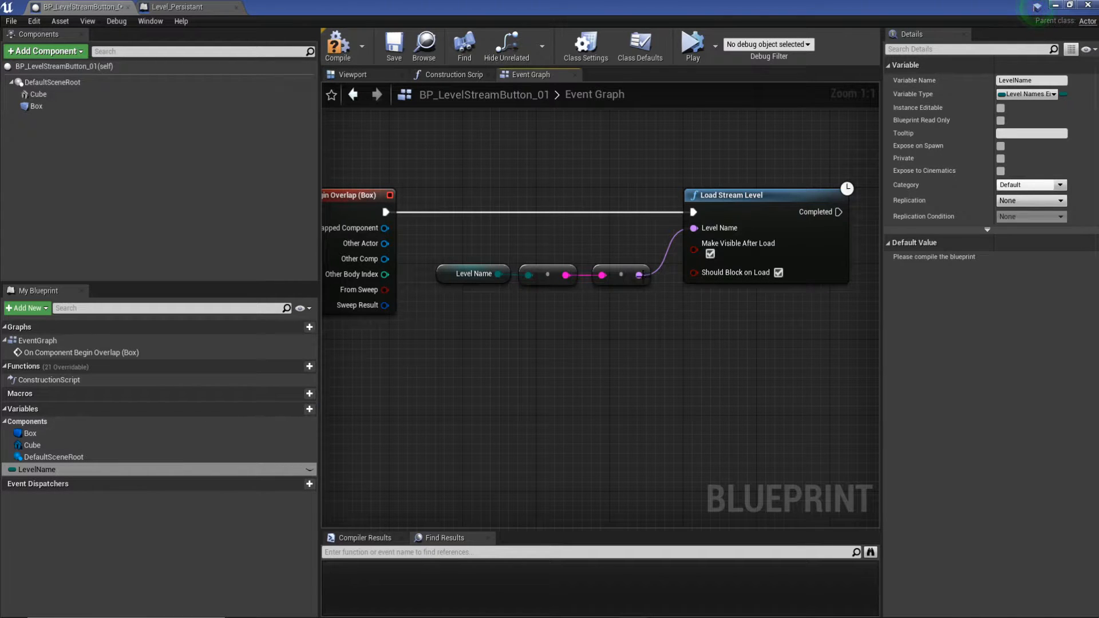
- Compile and save BP_LevelStreamButton_01, save all files, and close the blueprint window
left_click(338, 48)
left_click(393, 48)
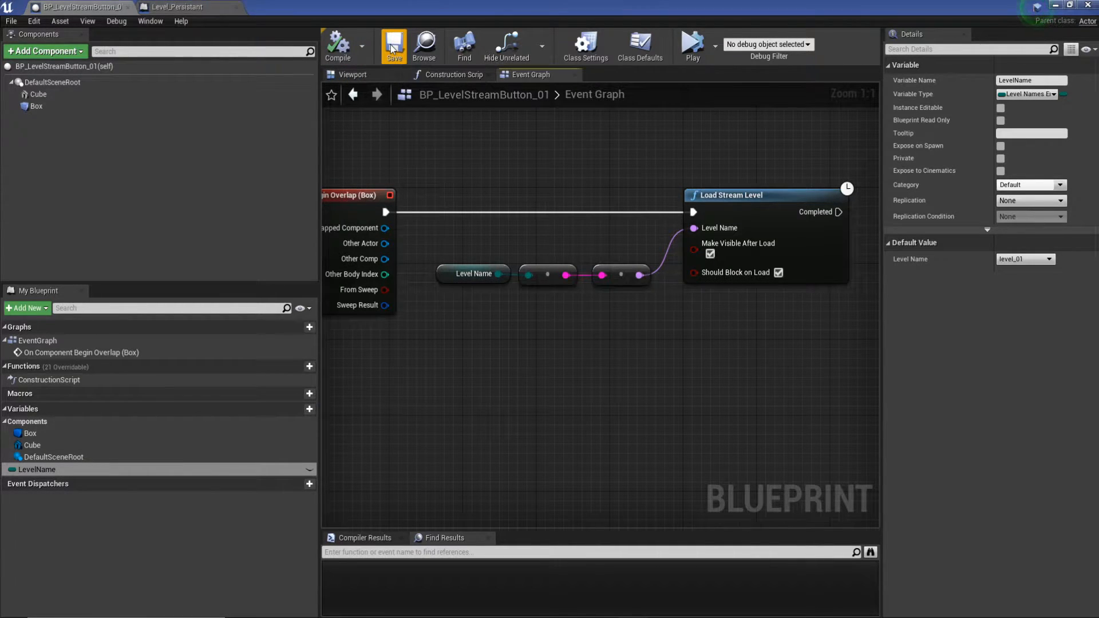
left_click(11, 22)
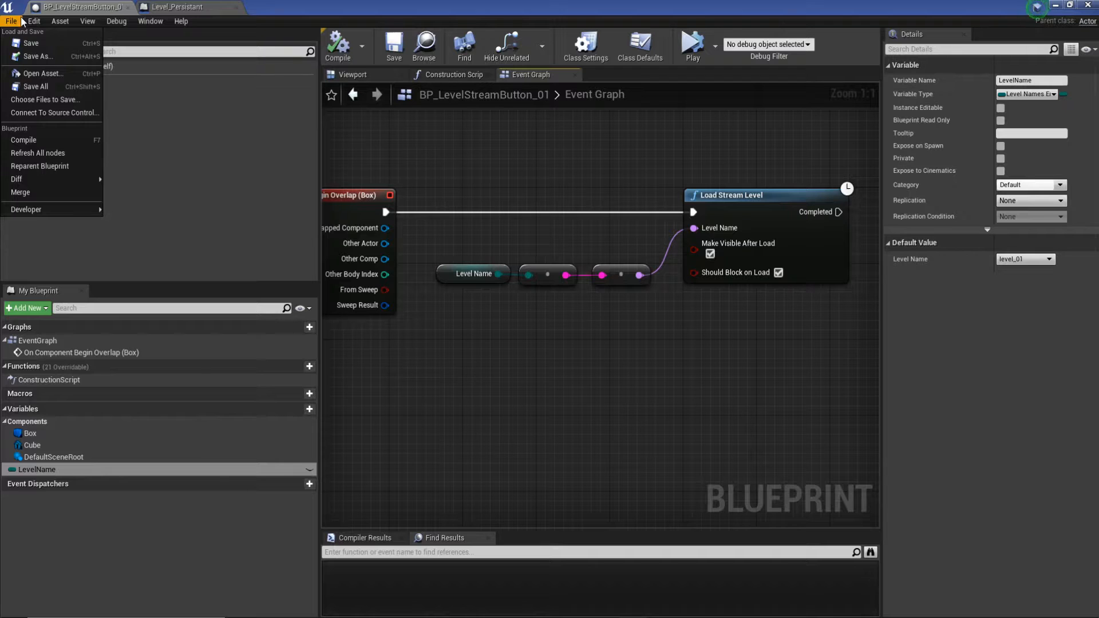
left_click(53, 90)
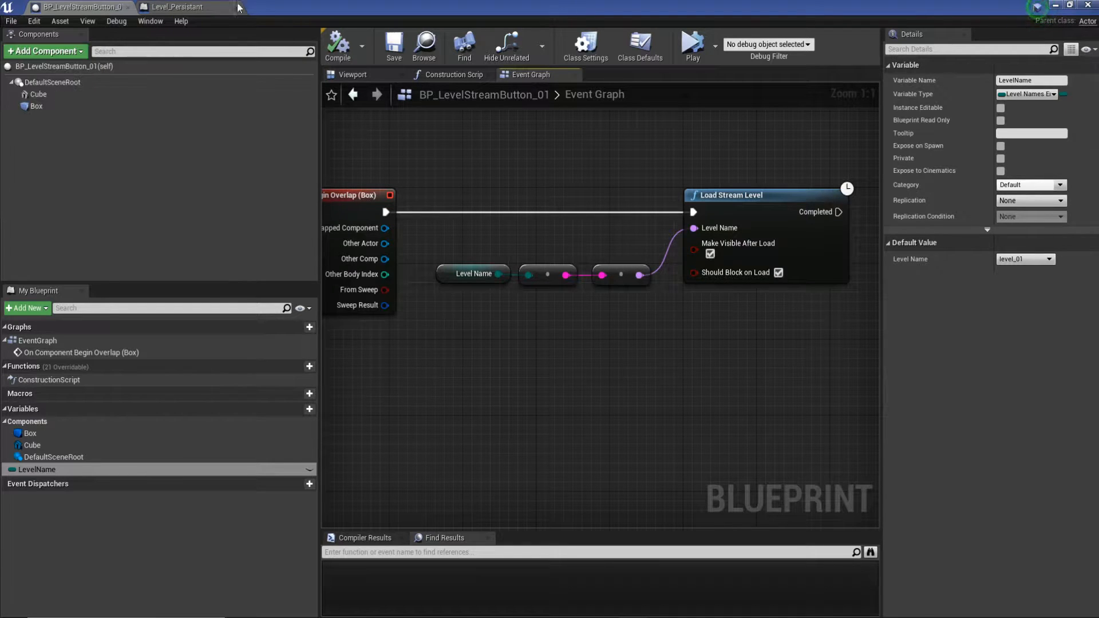
left_click(1088, 5)
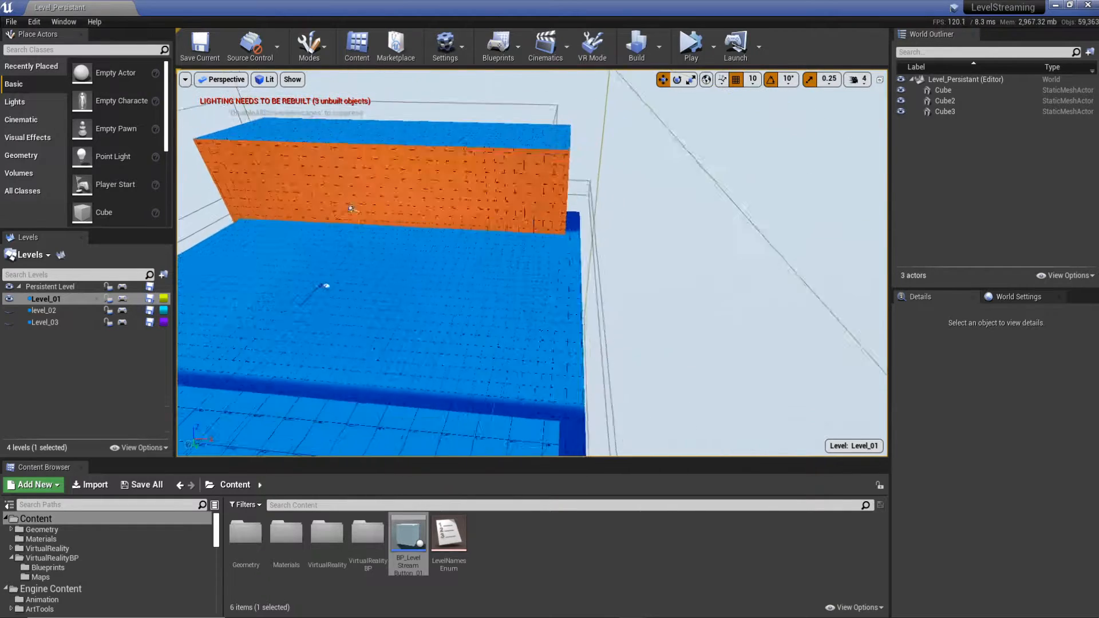
- Place a BP_LevelStreamButton_01 actor on Level_01's floor near its open edge, at about X 1860, Y 100, Z 50
left_click_drag(408, 535, 534, 424)
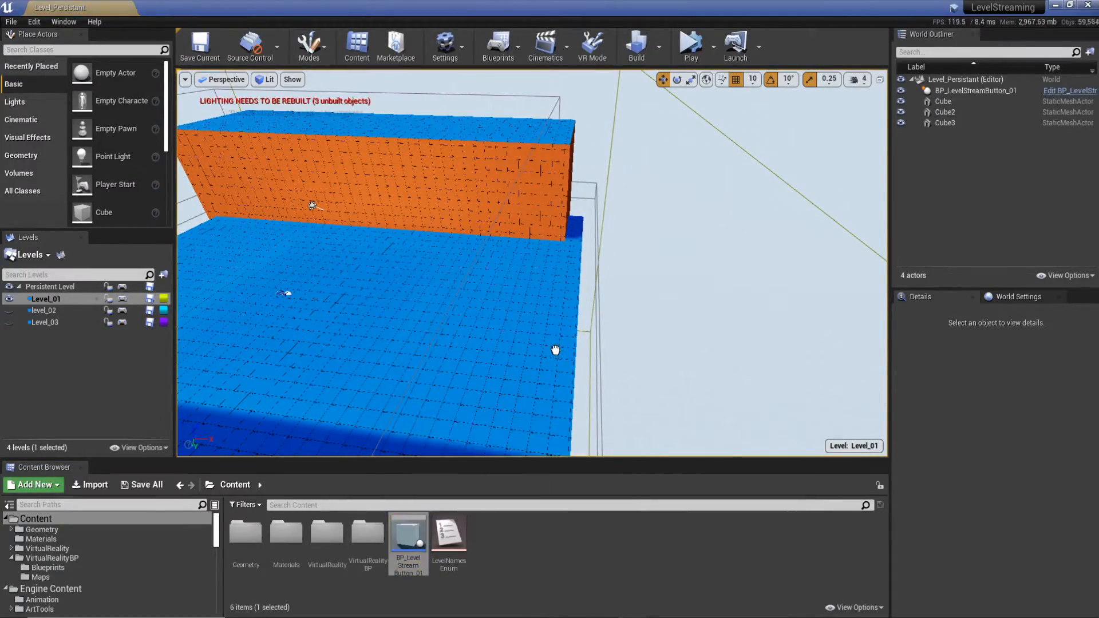
left_click_drag(556, 350, 555, 334)
key("w")
mouse_move(555, 335)
right_mouse_down()
mouse_move(567, 366)
mouse_move(553, 321)
right_mouse_up()
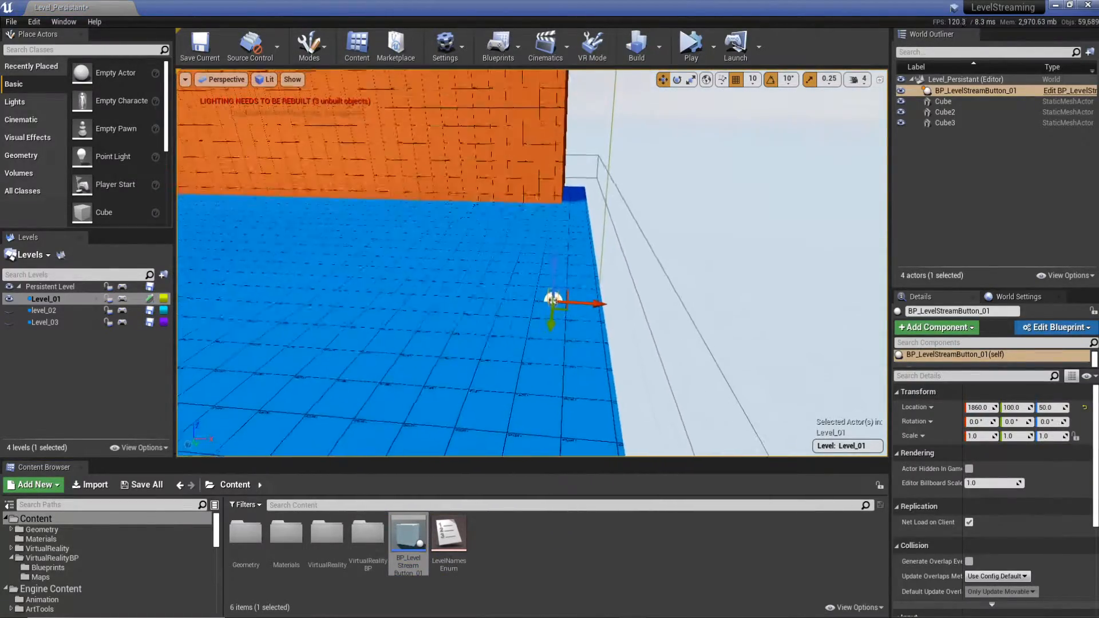
- Scale the Level_01 button to about 9.75 × 9.75 × 5.75 and move it inward to about X 1670
key("e")
key("r")
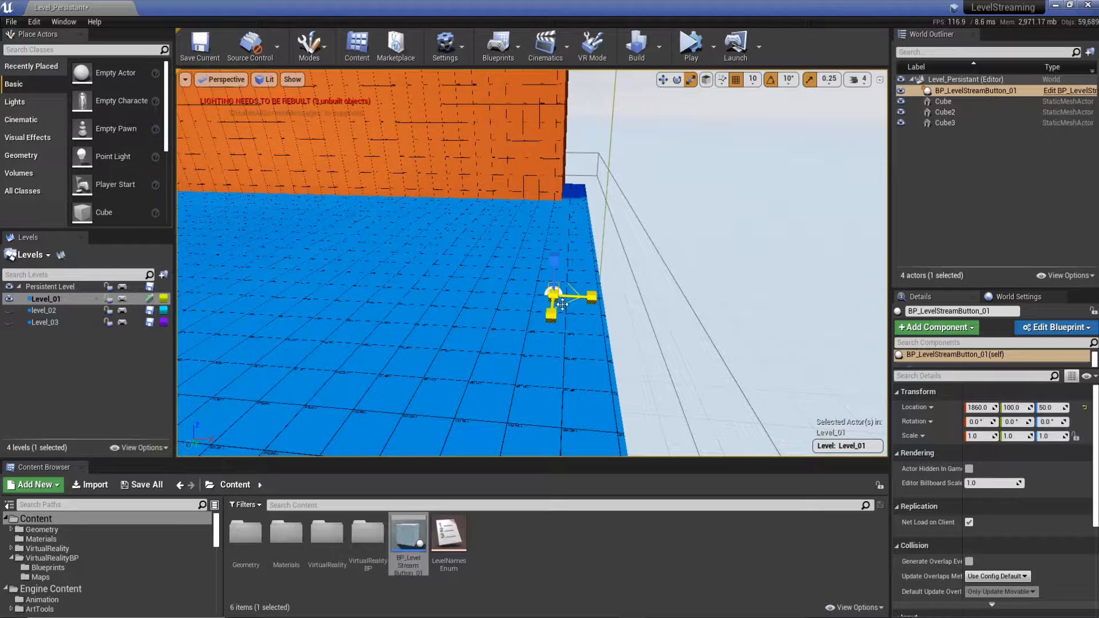
left_click_drag(554, 295, 554, 258)
right_click_drag(560, 296, 522, 323)
key("p")
left_click_drag(467, 303, 434, 299)
right_click_drag(447, 306, 498, 301)
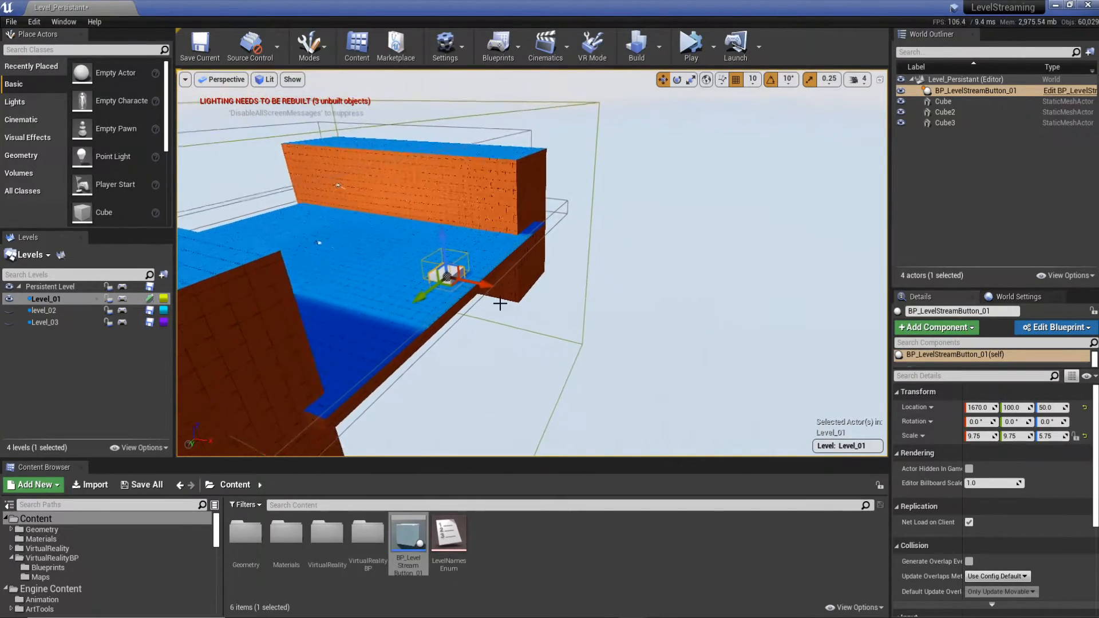
- Make level_02 current, place a second stream button there, scale it to about 10 × 10 × 6.25 and lower it to about Z 460
double_click(46, 311)
right_click_drag(392, 262, 499, 221)
left_click_drag(415, 541, 626, 264)
key("f")
right_click_drag(589, 189, 589, 189)
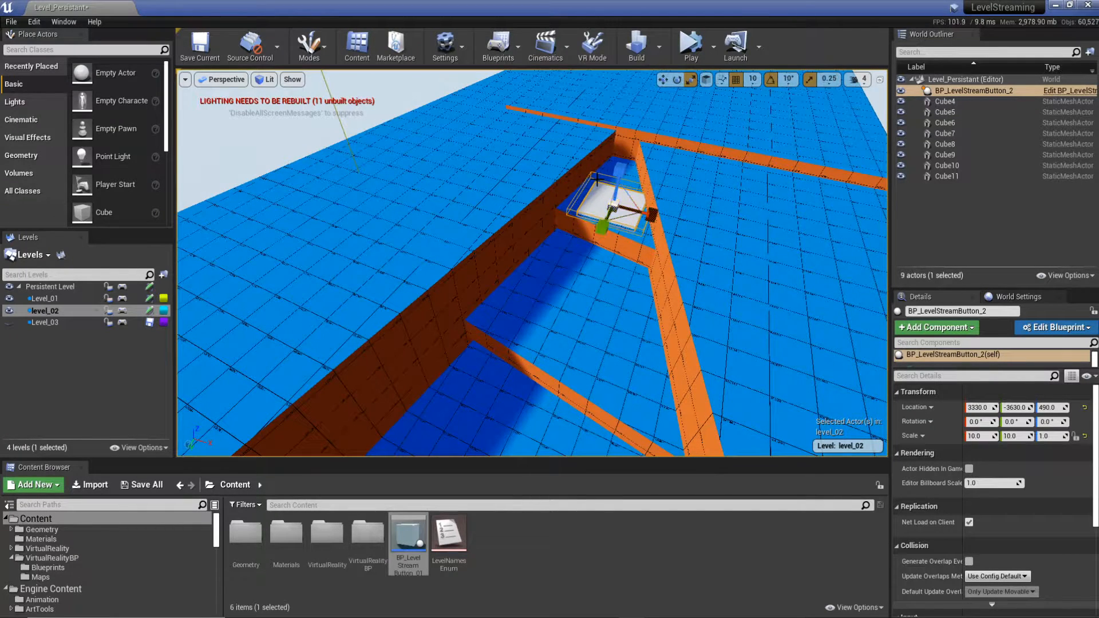
mouse_move(619, 171)
left_mouse_down()
mouse_move(619, 154)
mouse_move(619, 172)
left_mouse_up()
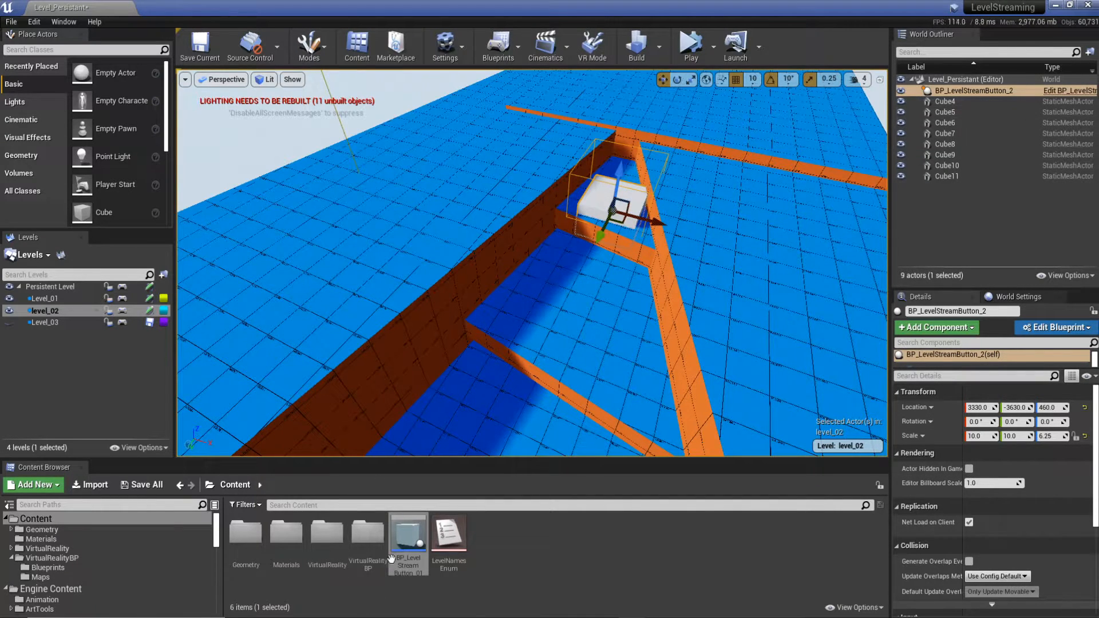
- Make the LevelName variable in BP_LevelStreamButton_01 instance editable, compile the blueprint, and return to the level editor
double_click(408, 541)
left_click(60, 470)
left_click(310, 470)
left_click(337, 47)
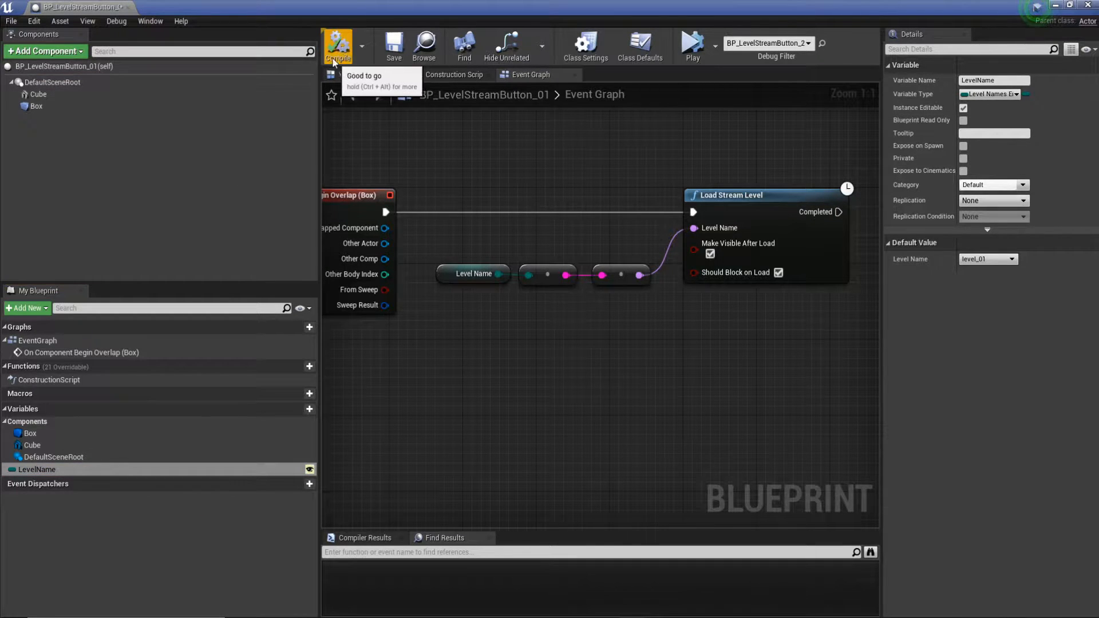
left_click(1055, 7)
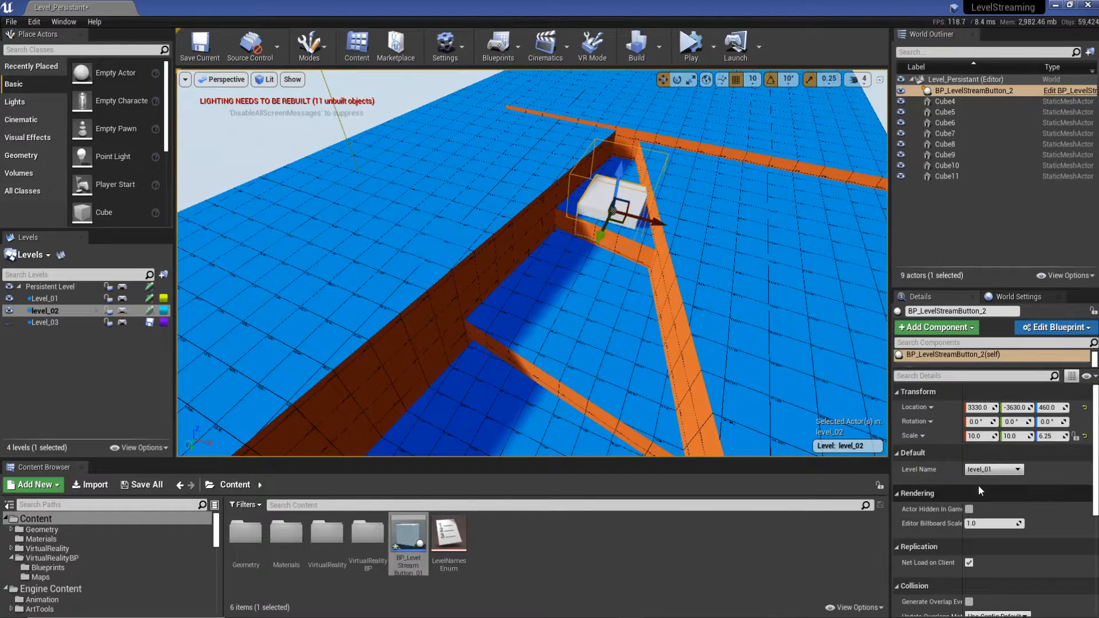
left_click(996, 470)
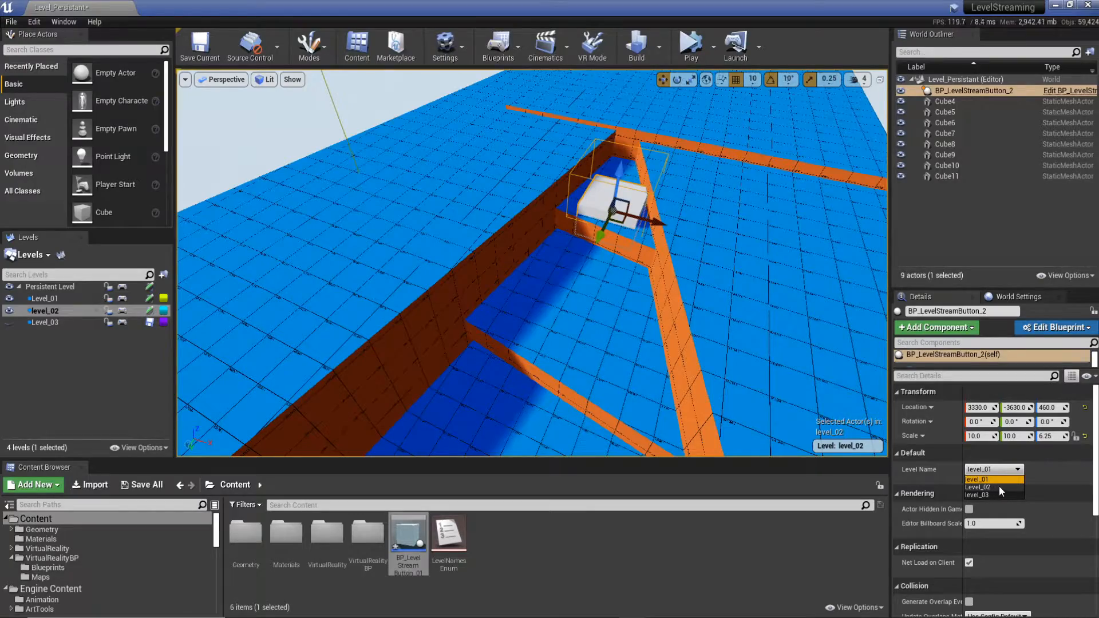
right_click_drag(681, 312, 681, 312)
left_click(581, 223)
right_click_drag(533, 294, 532, 294)
- Hide level_02, make Level_01 current, and set the Level_01 button's Level Name to Level_02
left_click(9, 311)
left_click(150, 299)
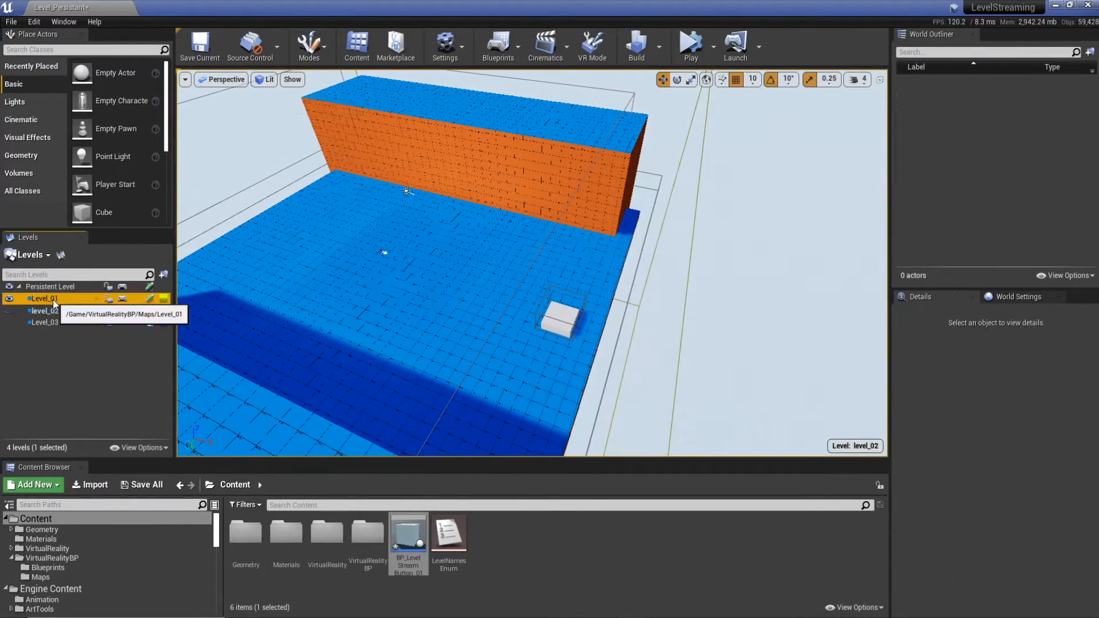
left_click(555, 314)
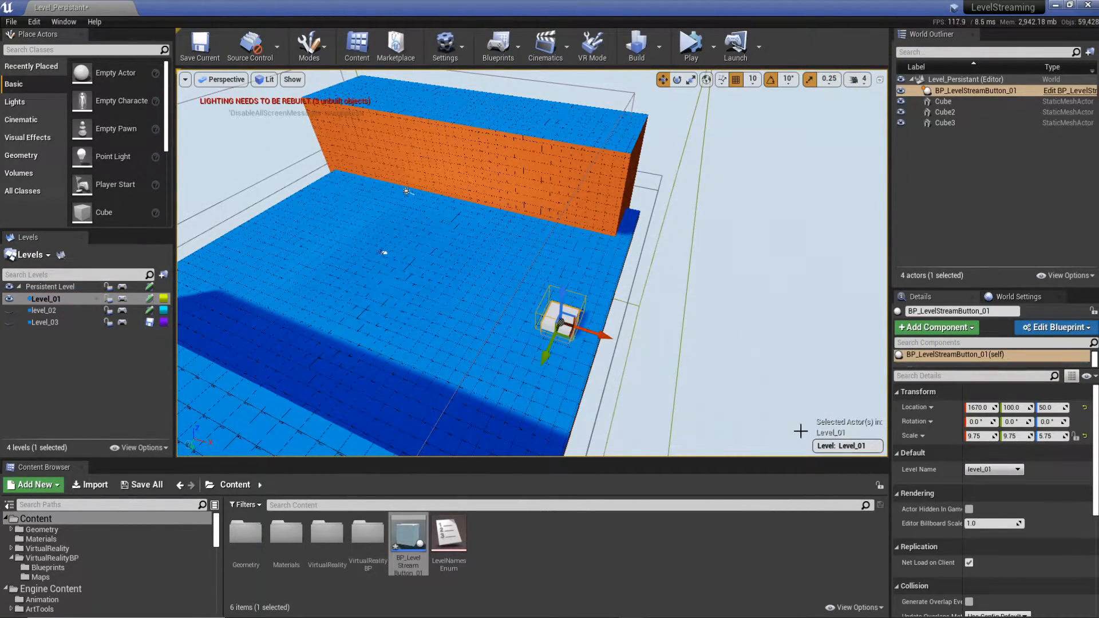
left_click(993, 487)
- Show Level_03 and level_02, make level_02 current, and set its stream button's Level Name to level_03
double_click(54, 323)
double_click(49, 312)
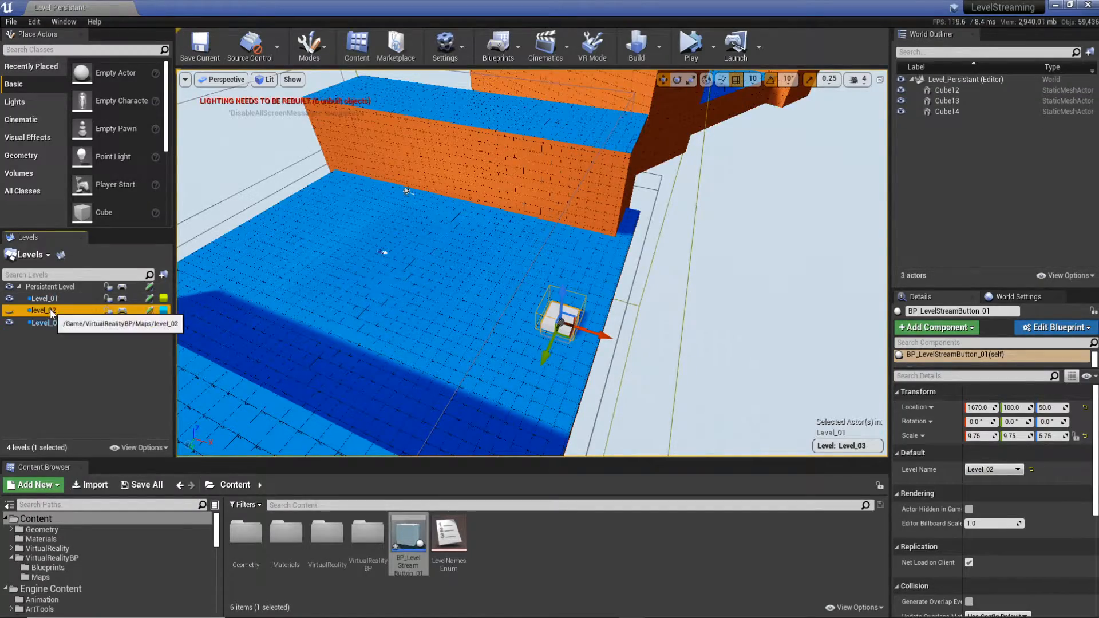
right_click_drag(603, 292, 635, 303)
left_click(603, 292)
left_click(978, 470)
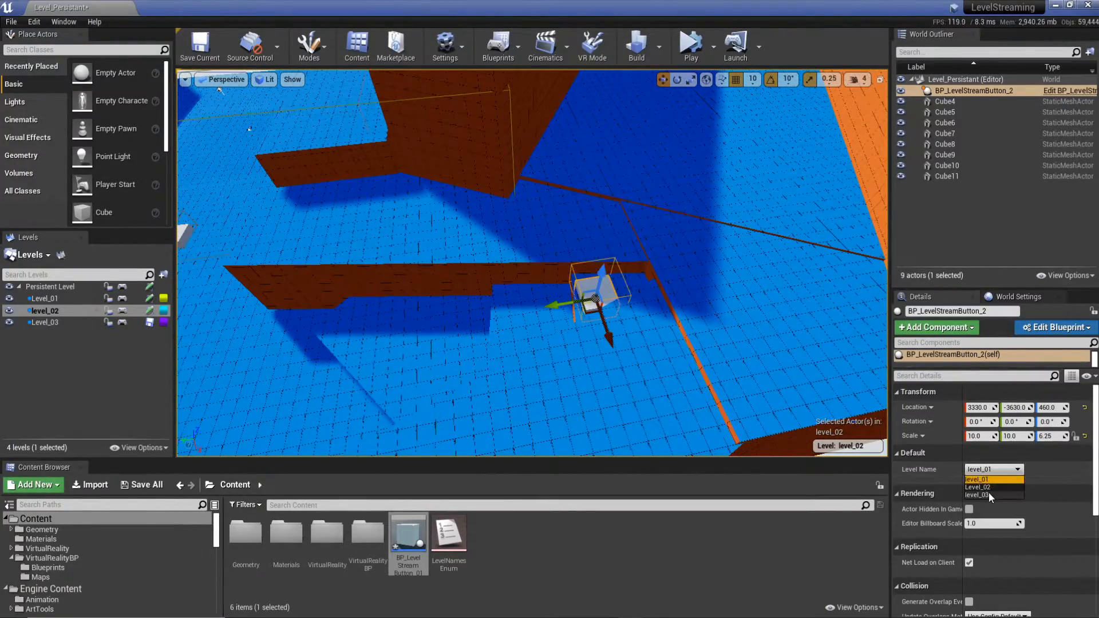
left_click(991, 497)
left_click(991, 495)
- Make Level_03 current and move the Cube13 block to about X 673, Y -3334, Z 1030
right_click_drag(458, 245, 492, 243)
left_click(587, 239)
double_click(67, 322)
right_click_drag(390, 264, 475, 257)
left_click_drag(432, 257, 444, 234)
key("e")
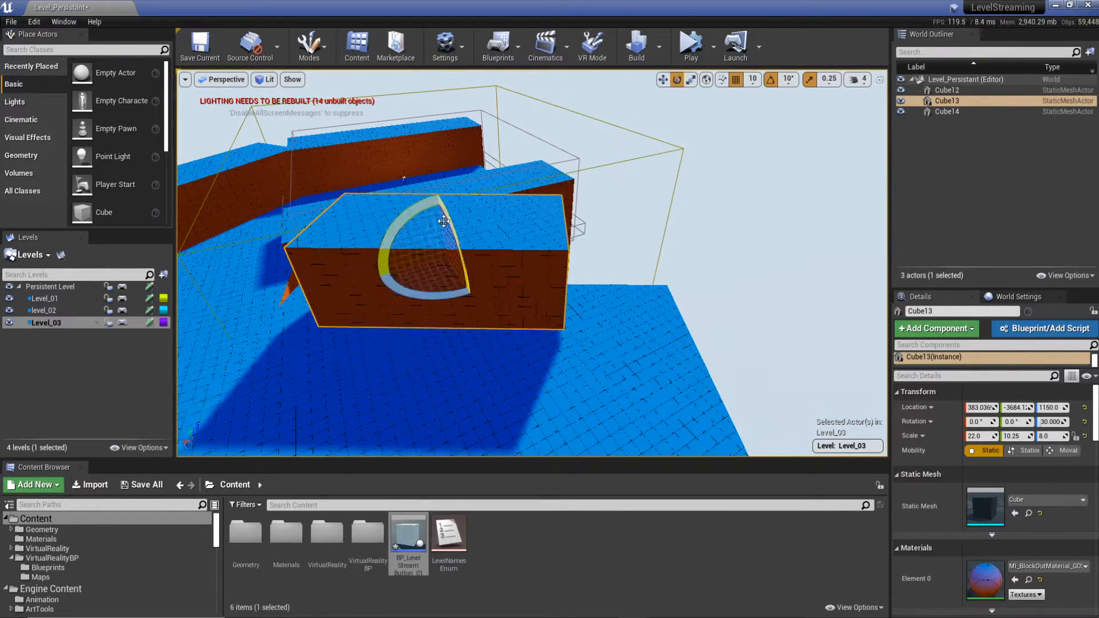
key("w")
right_click_drag(425, 262, 486, 236)
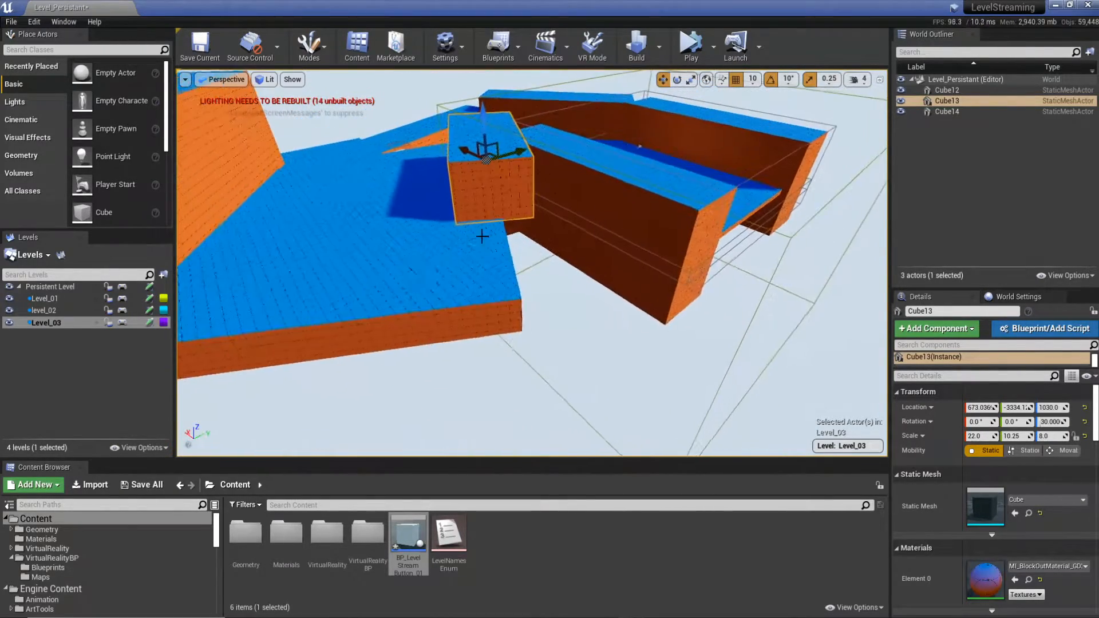
- Duplicate the Cube14 floor in Level_03 and turn the copy into a tilted, narrower walkway with an X scale of about 15.5
left_click(451, 285)
key("e")
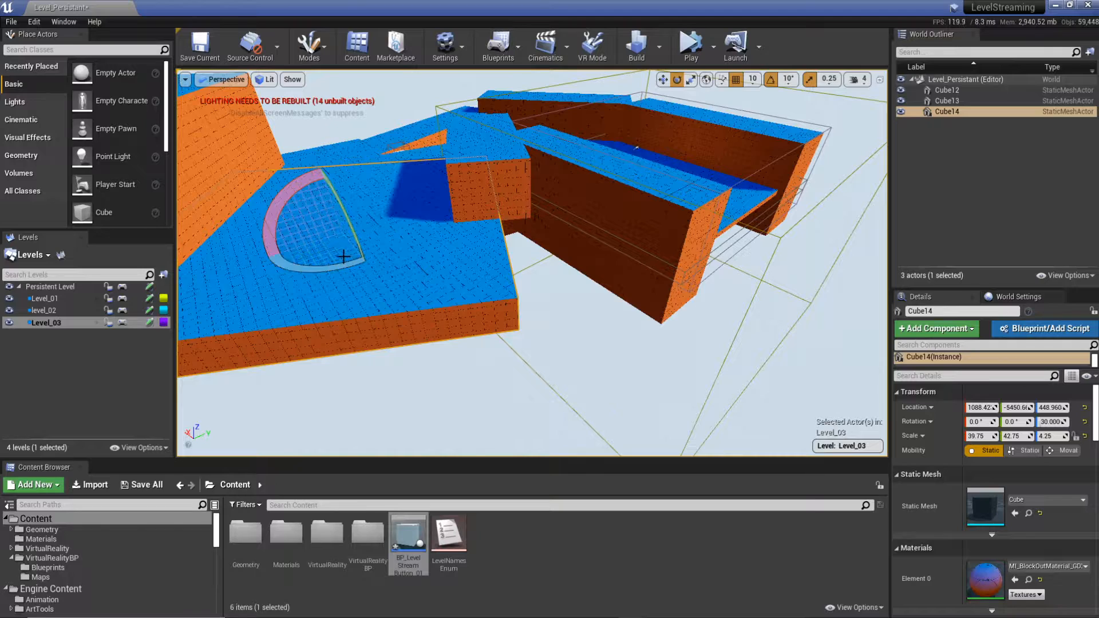
key("w")
left_click_drag(344, 232, 588, 215, "alt")
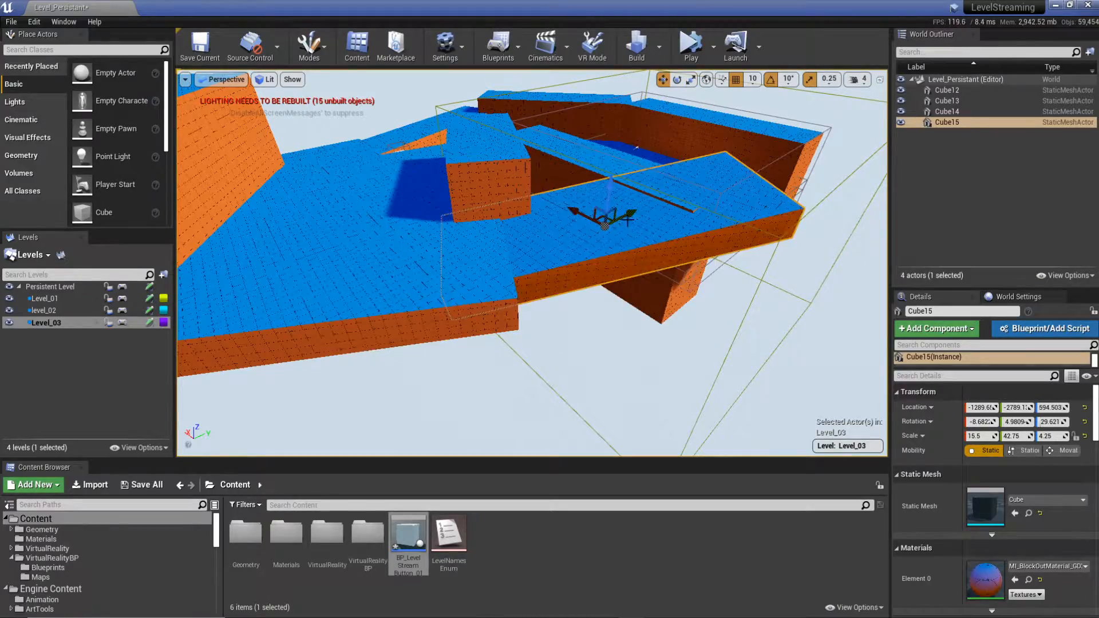
left_click_drag(635, 202, 589, 218)
- Place a third stream button on Level_03's walkway, scale it to about 14.5 × 14.5 × 10 and lower it to about Z 1060
right_click_drag(589, 218, 595, 197)
left_click_drag(408, 533, 601, 338)
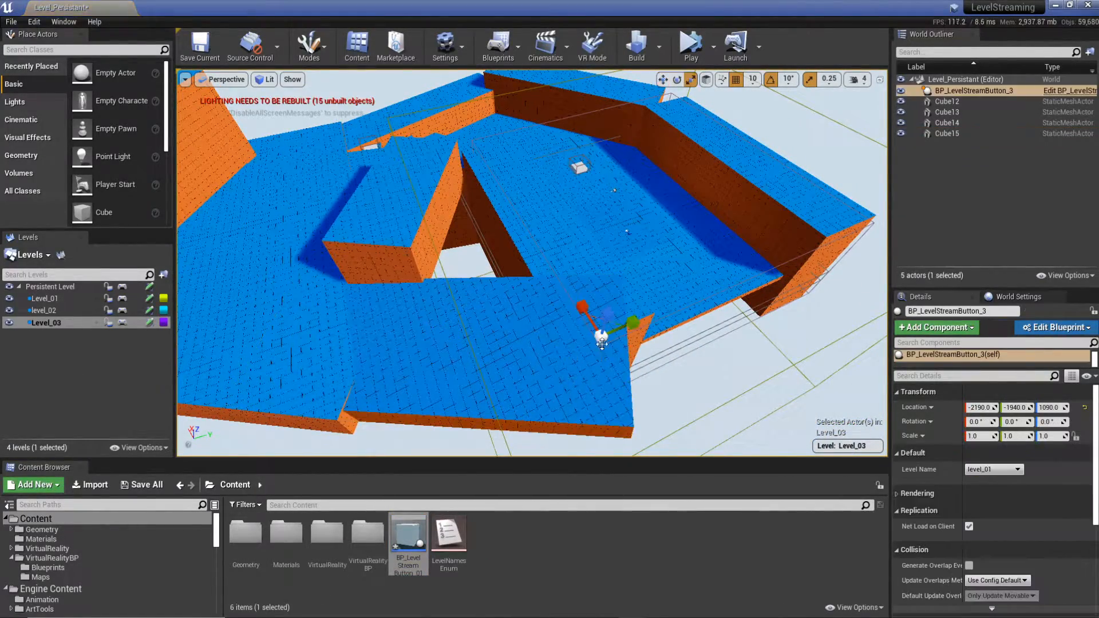
key("f")
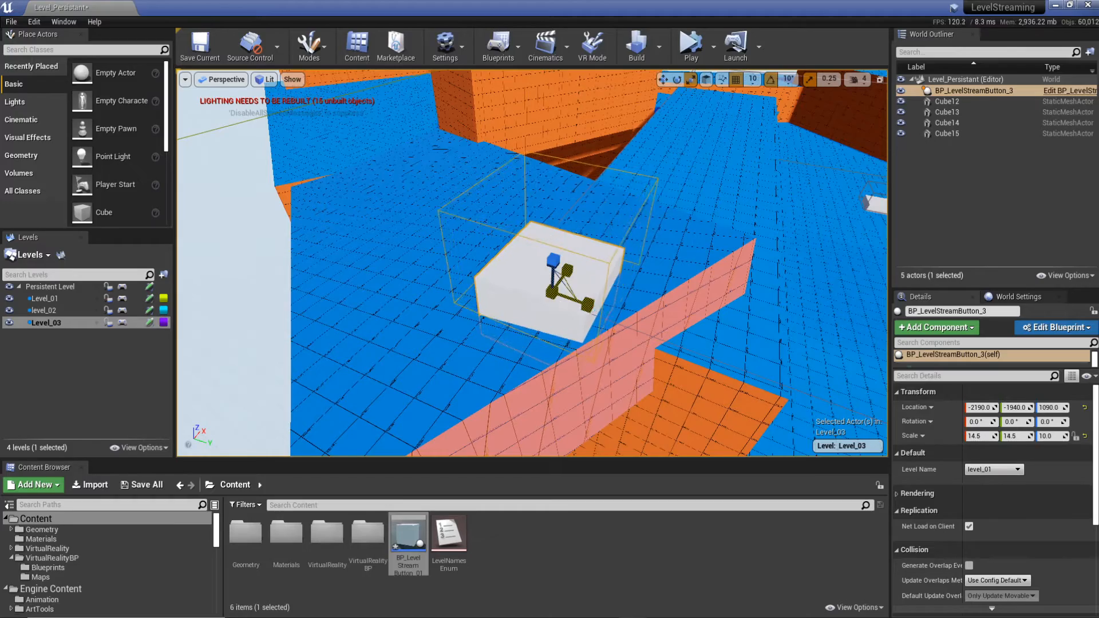
left_click_drag(551, 268, 554, 262)
right_click_drag(466, 331, 547, 295)
key("s")
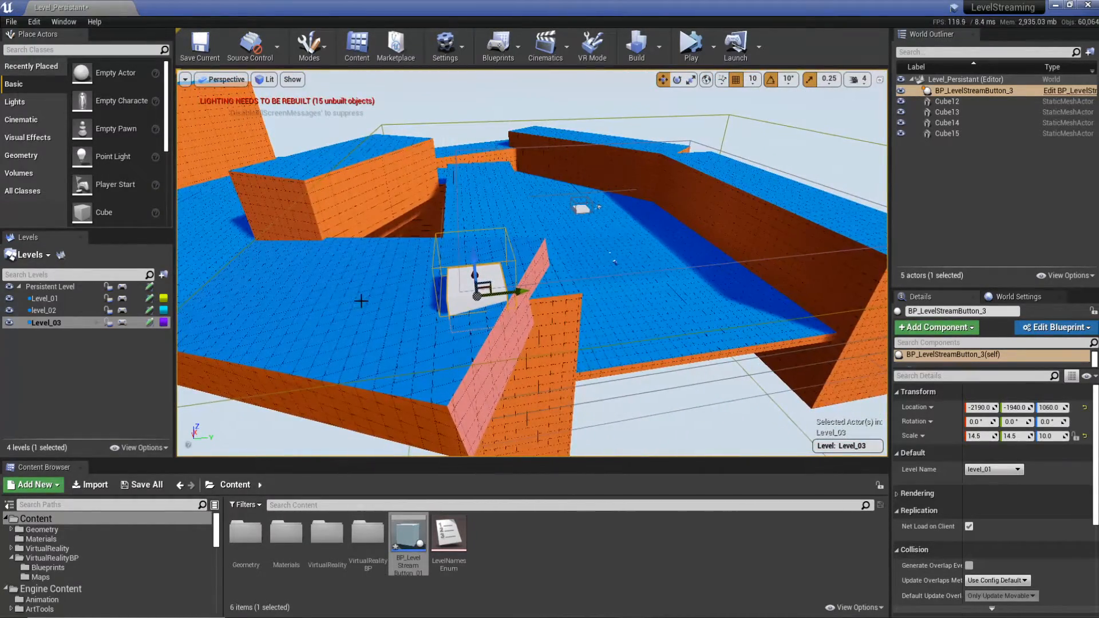
- Check the Level Name settings of the Level_03 and Level_01 buttons and inspect the button placement across the sublevels
left_click(993, 470)
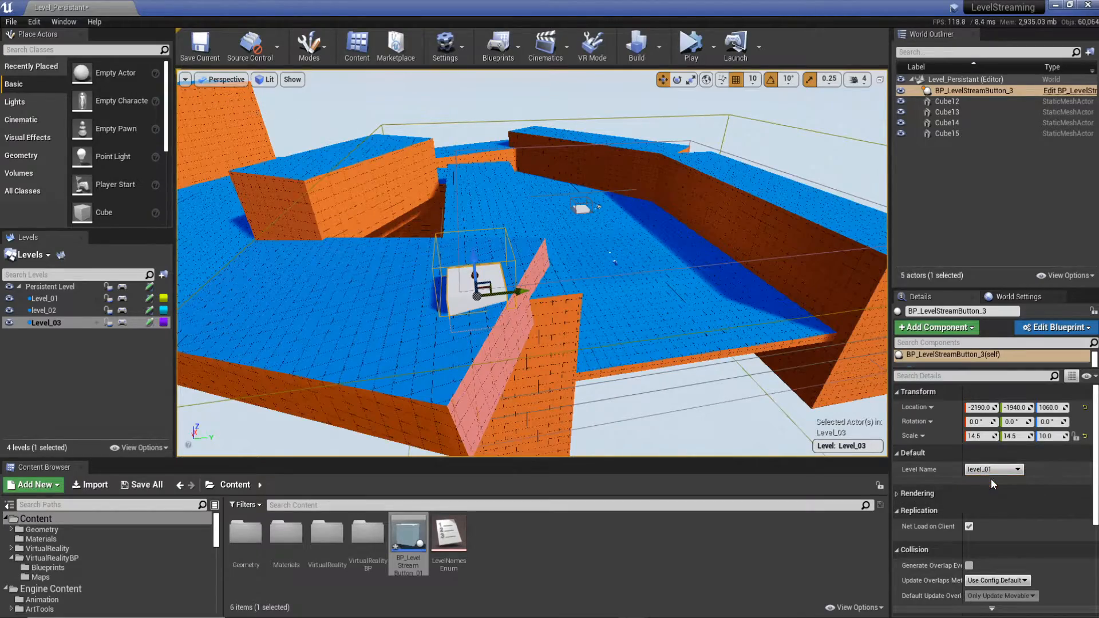
key("d")
right_click_drag(578, 275, 401, 329)
left_click(544, 274)
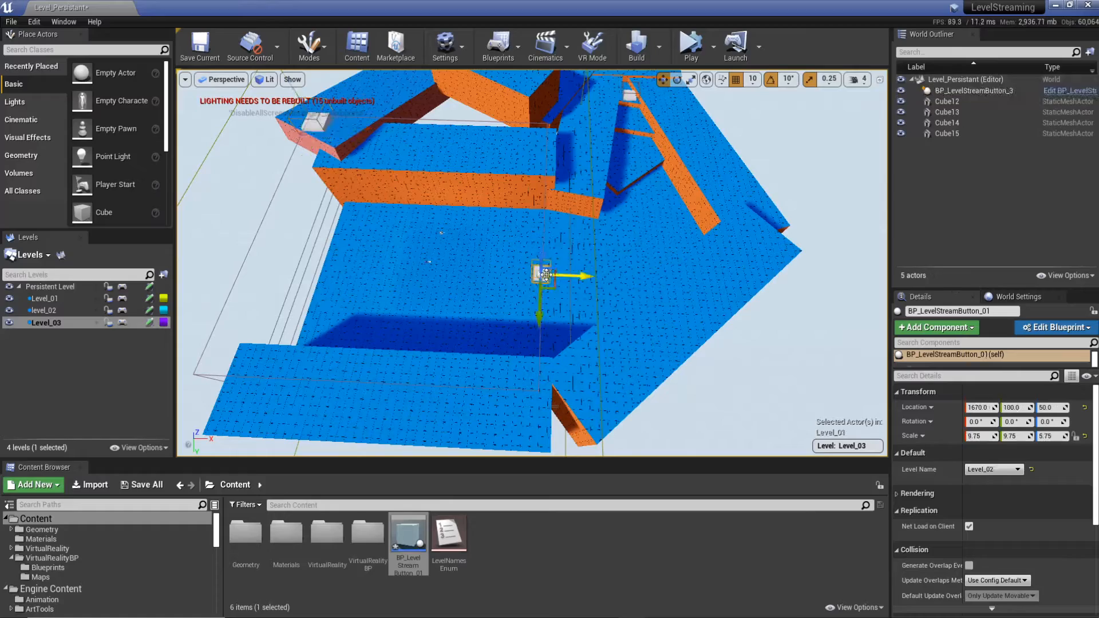
key("s")
right_click_drag(665, 197, 593, 158)
key("d")
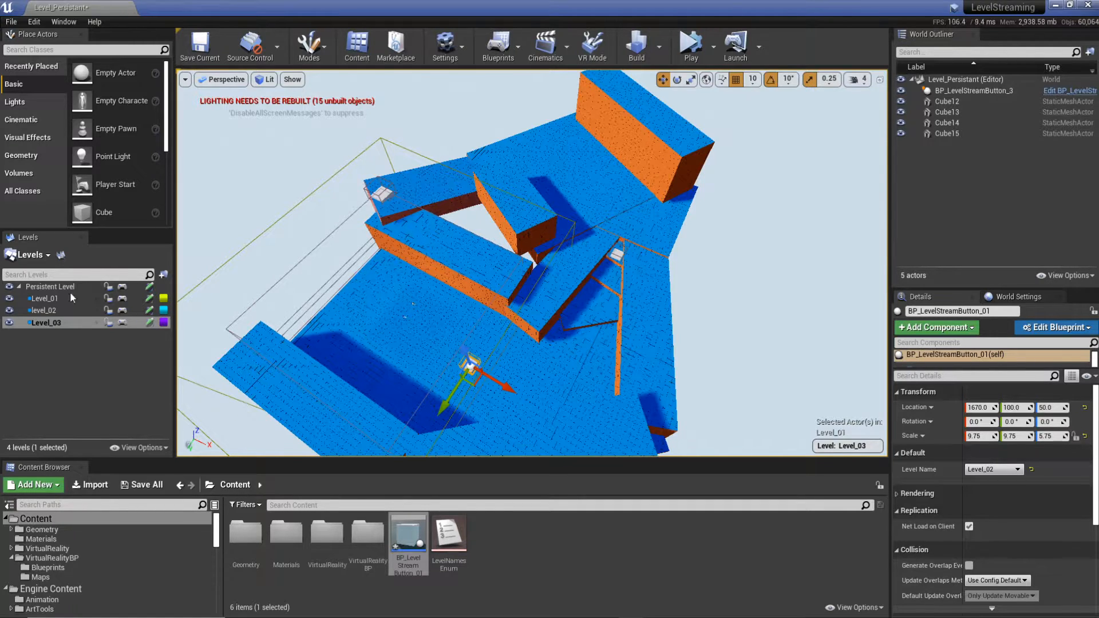
- Make level_02 the current level and add a cube at about X 1030, Y -2760, Z 1430
left_click(9, 323)
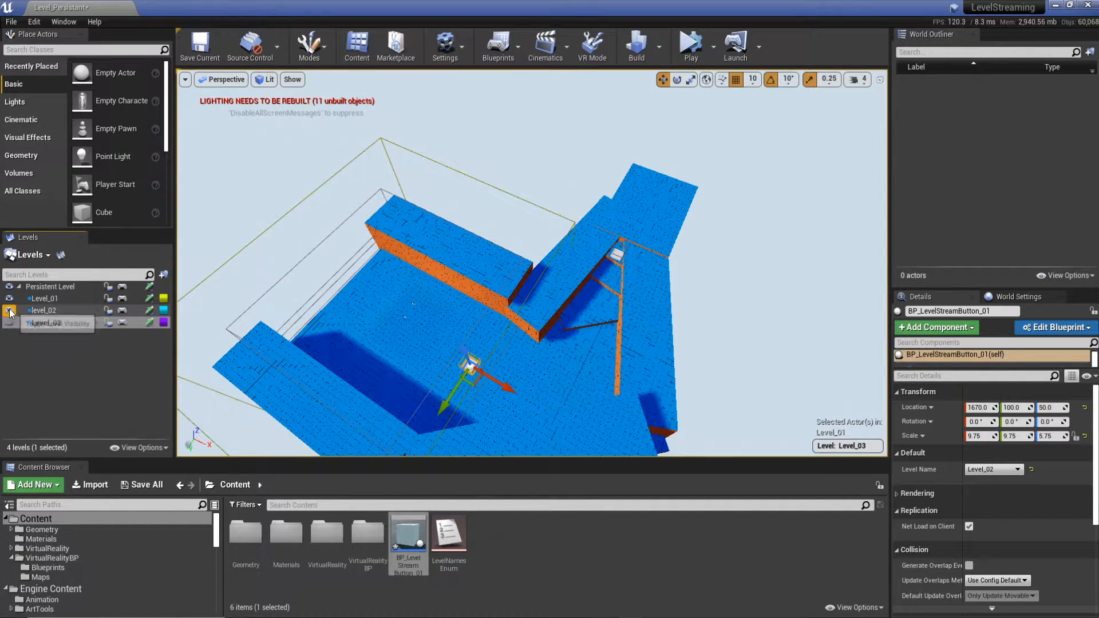
left_click(9, 310)
left_click(9, 311)
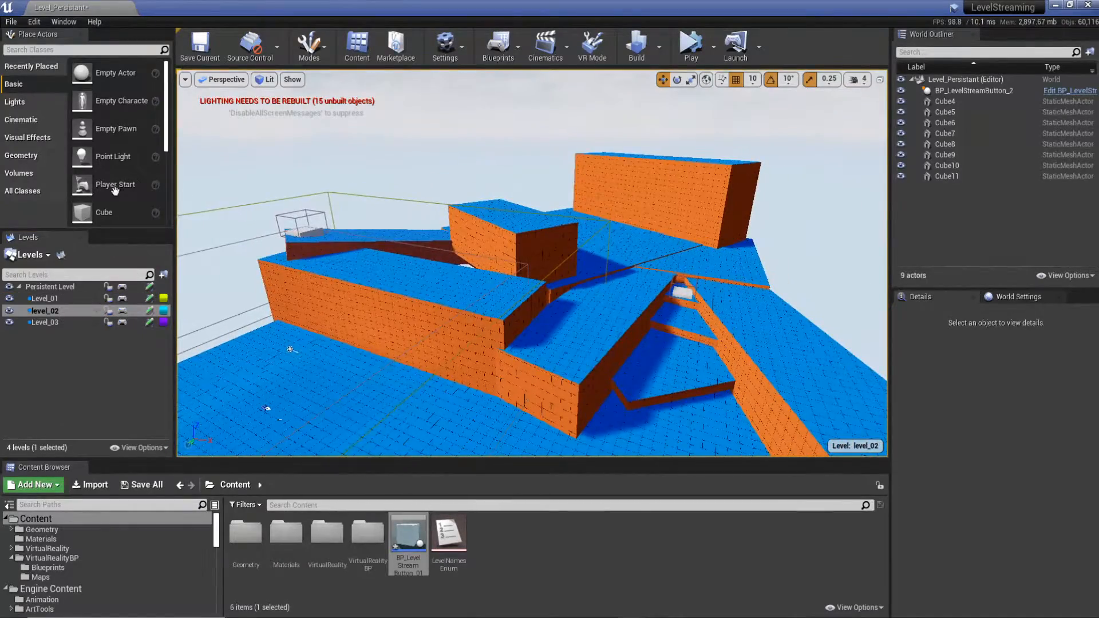
right_click_drag(239, 179, 213, 197)
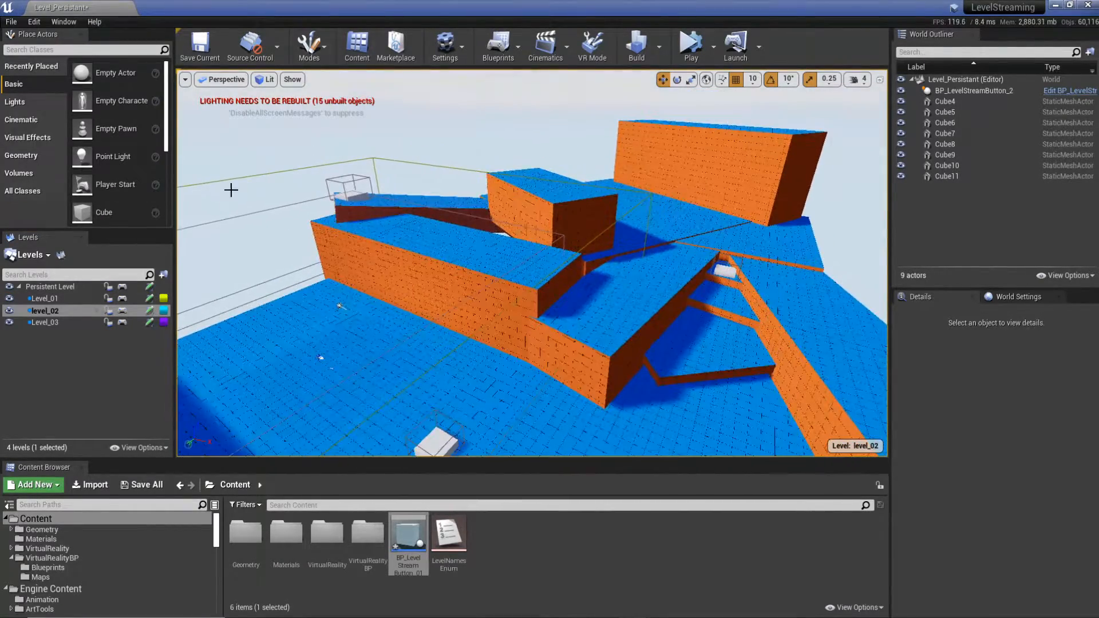
left_click_drag(116, 208, 546, 192)
left_click(617, 346)
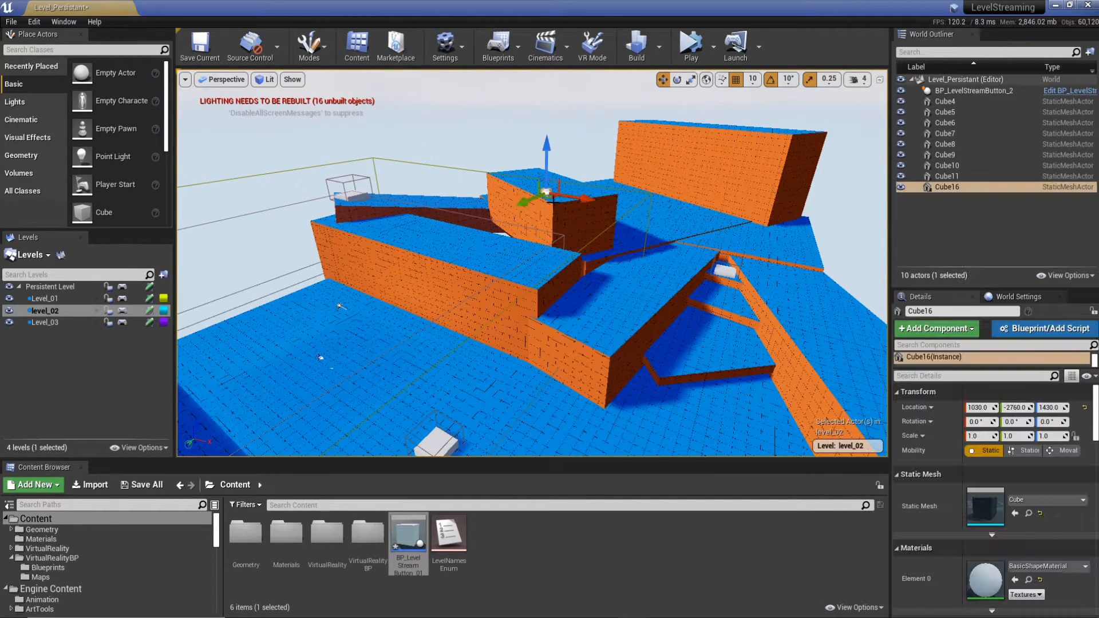
- Scale the cube to 7.5 × 7.5 × 1 and move it onto the raised block at about X 490, Y -3510, Z 1410
left_click(9, 311)
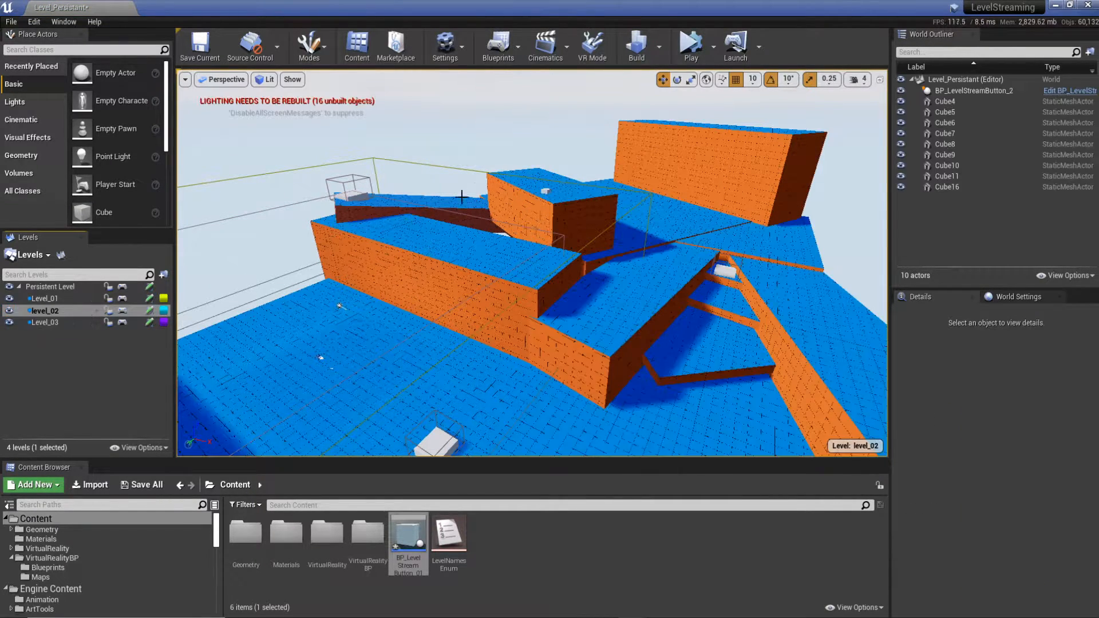
left_click(547, 192)
right_click_drag(547, 192, 465, 358)
left_click_drag(465, 358, 476, 290)
right_click_drag(477, 289, 621, 350)
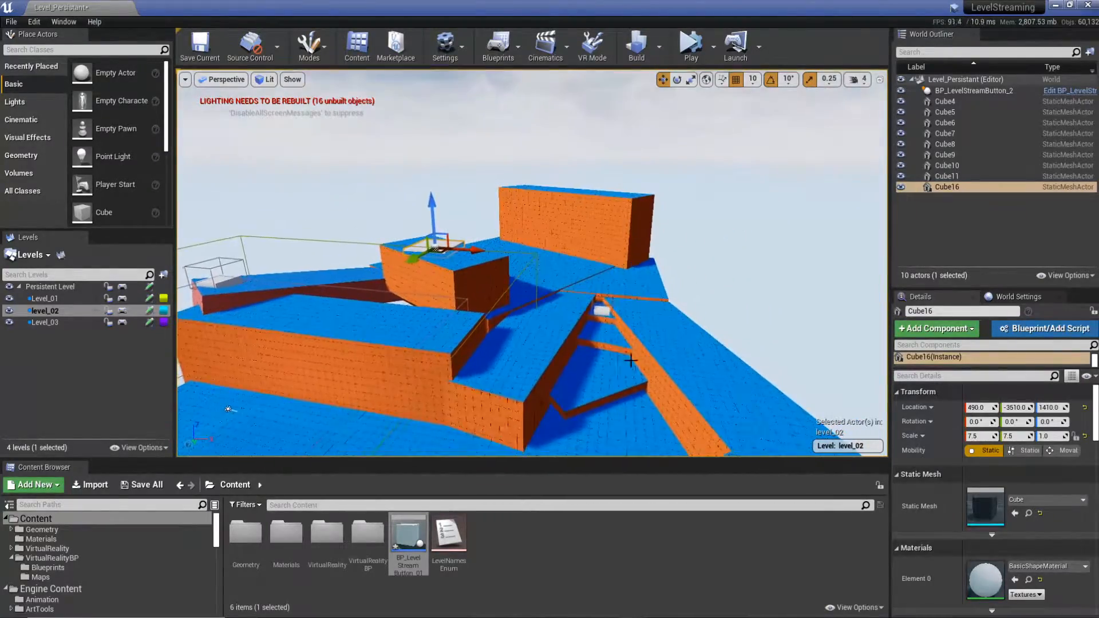
- Transfer the flat Cube16 slab from level_02 to Level_03
left_click(13, 314)
left_click(12, 315)
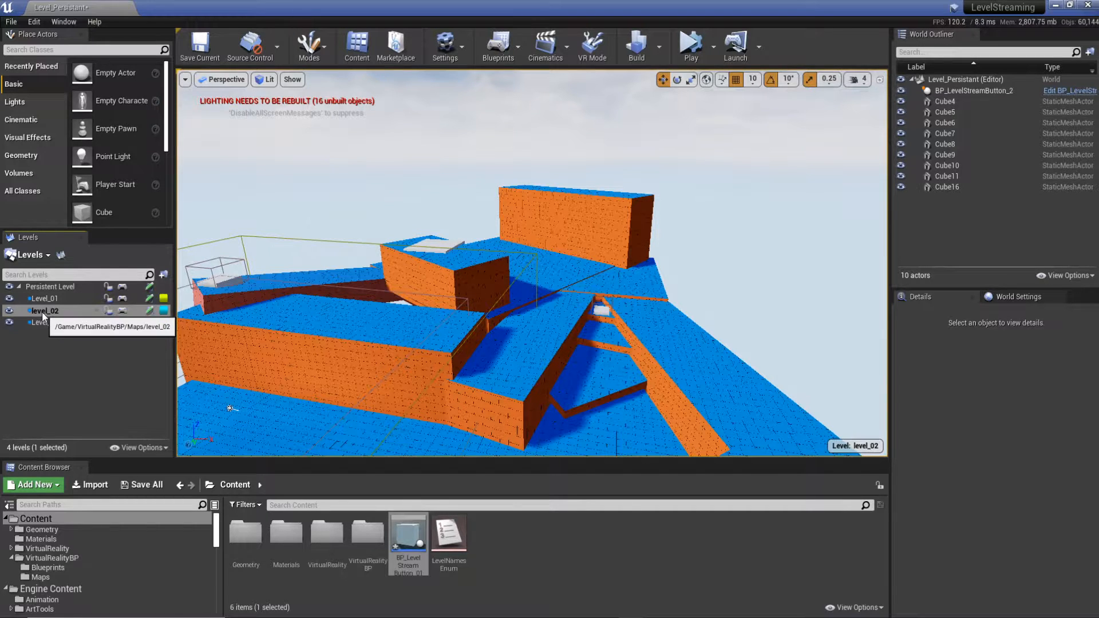
left_click(430, 245)
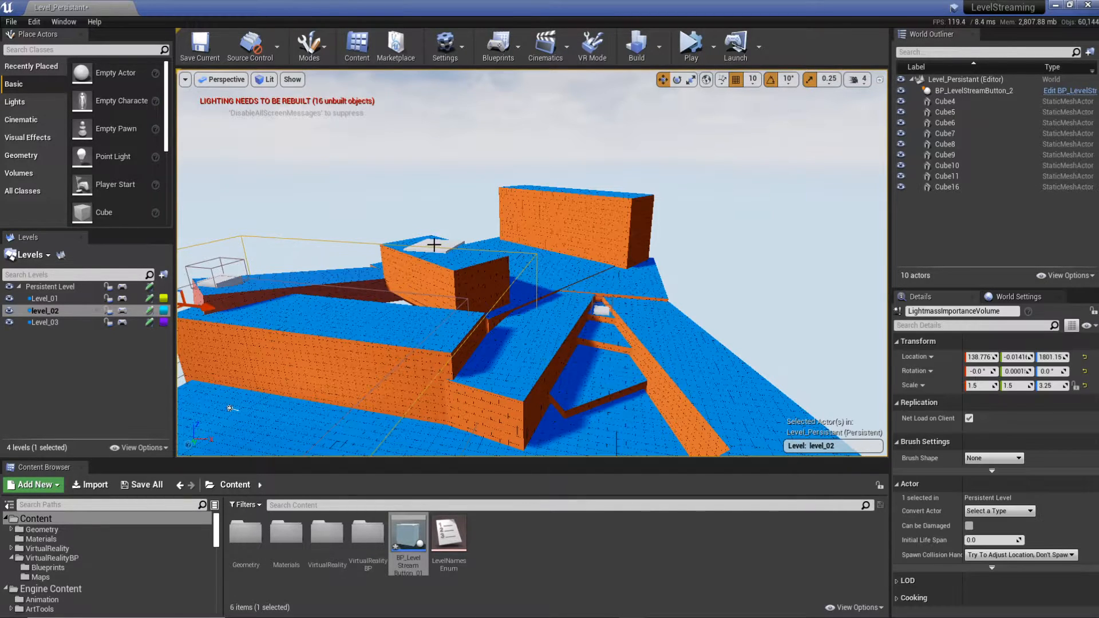
right_click_drag(431, 245, 444, 252)
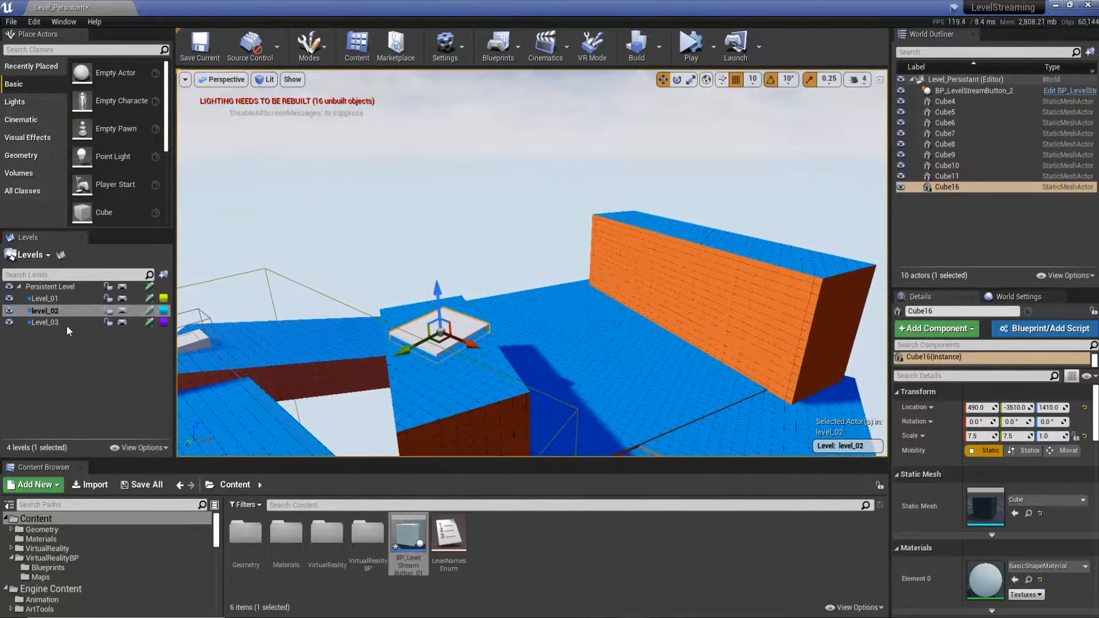
double_click(65, 324)
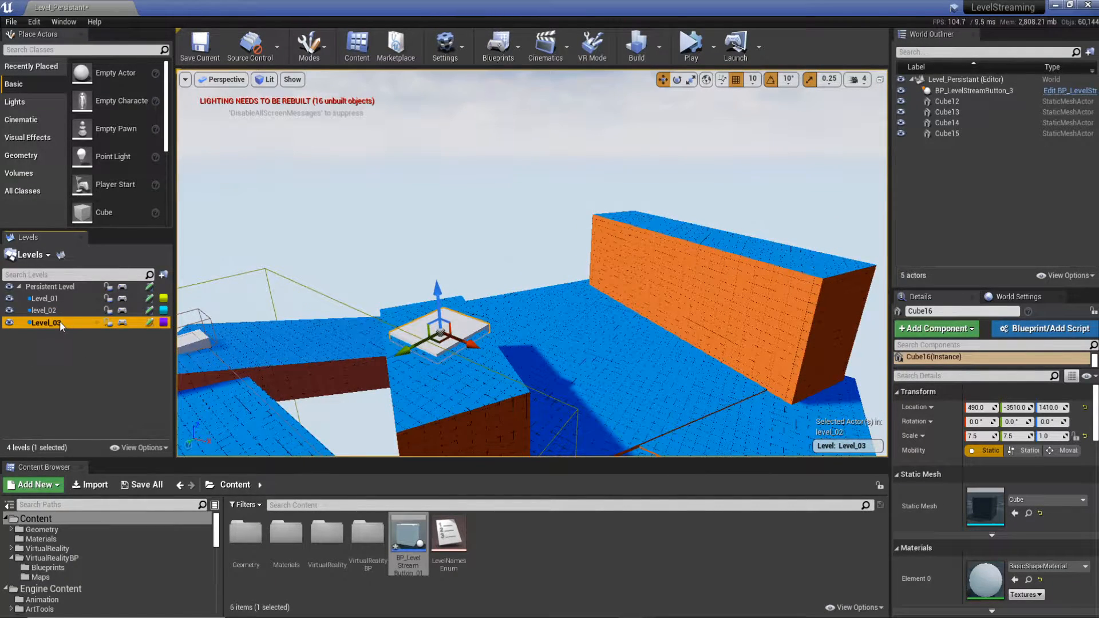
right_click(60, 322)
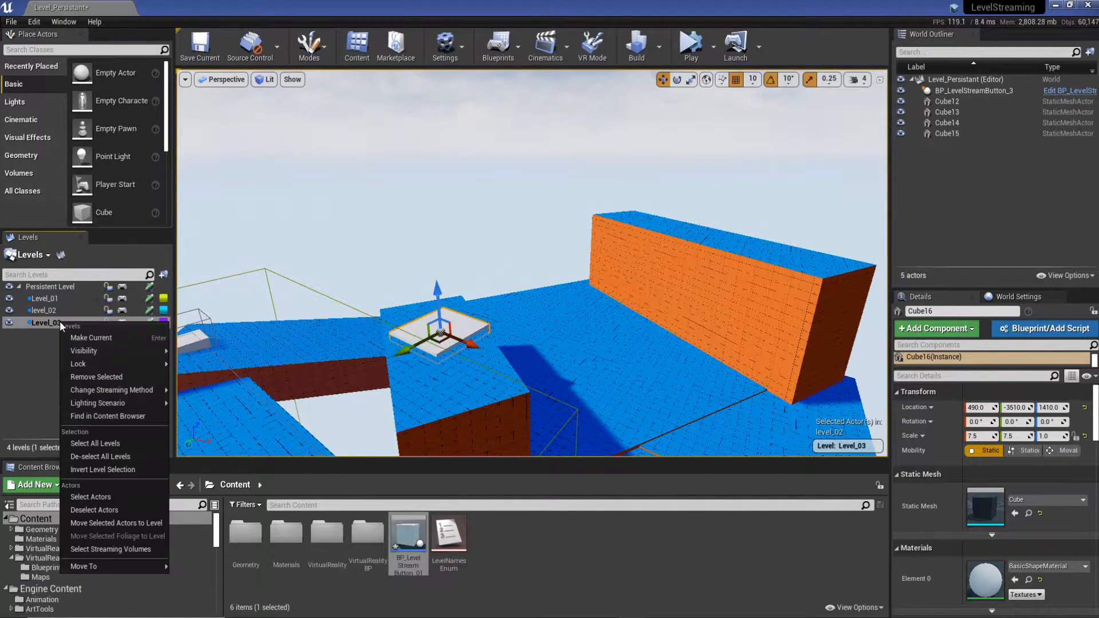
left_click(116, 523)
- Hide and show the sublevels one after another to check which geometry belongs to each level
left_click(9, 324)
left_click(9, 328)
right_click_drag(359, 321, 393, 355)
left_click(8, 323)
left_click(10, 310)
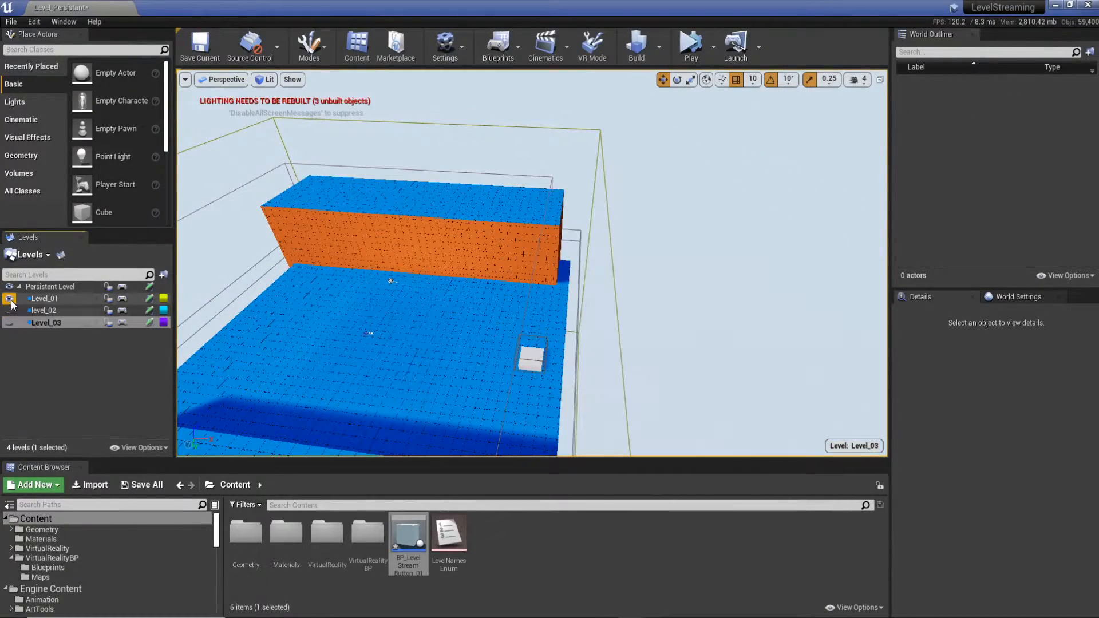
left_click(10, 300)
left_click(9, 299)
left_click(9, 311)
left_click(10, 323)
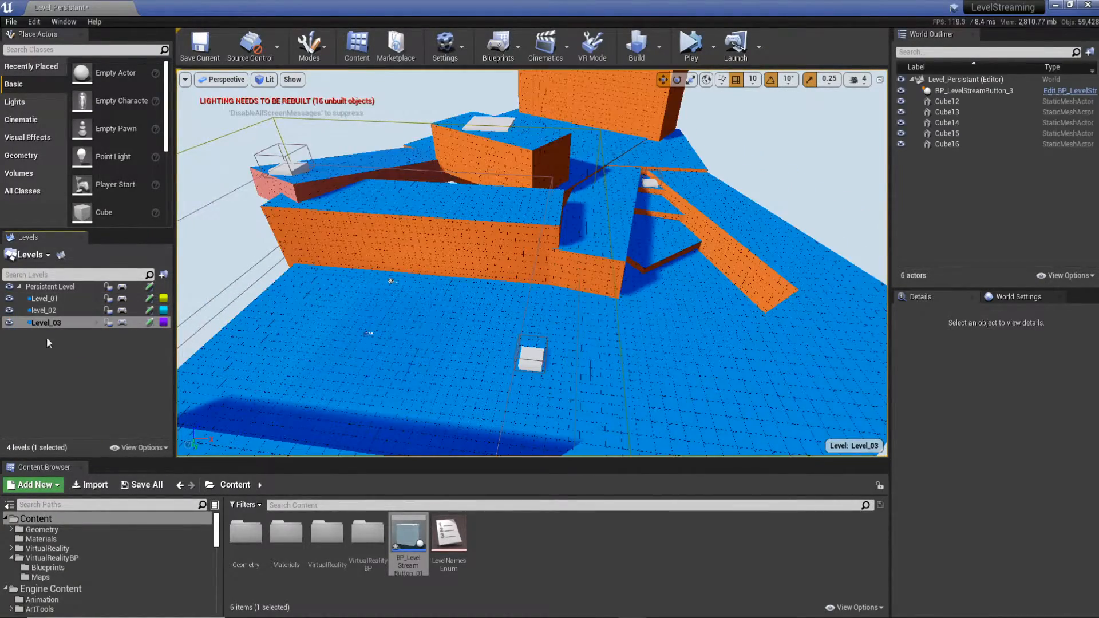
- Display the navigation mesh in the viewport and make the Persistent Level current
right_click_drag(455, 193, 403, 160)
key("p")
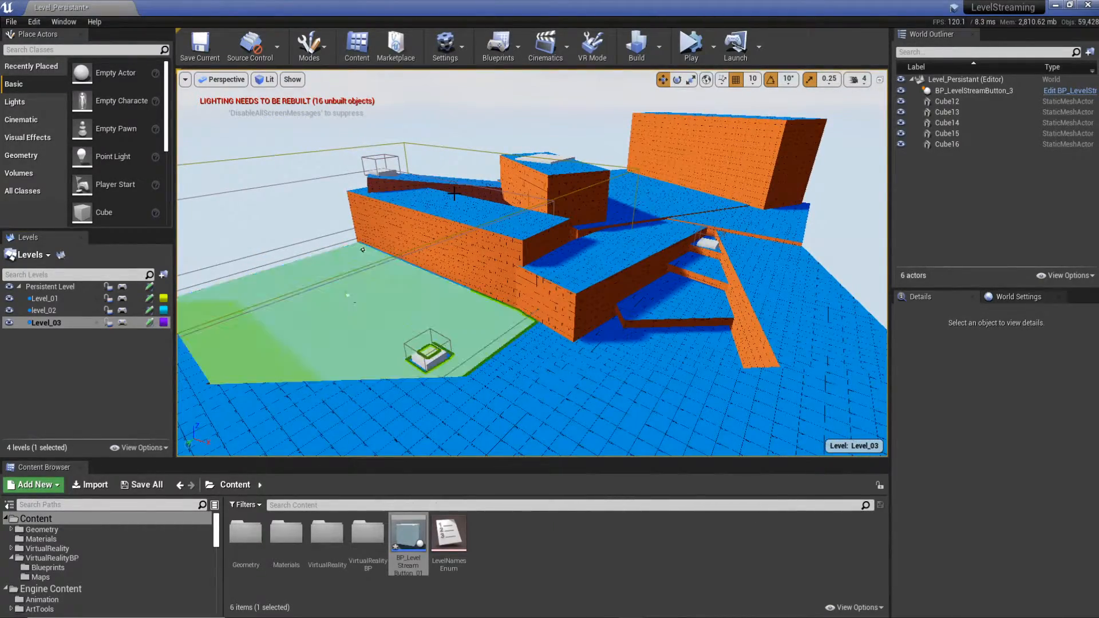
right_click_drag(557, 227, 524, 244)
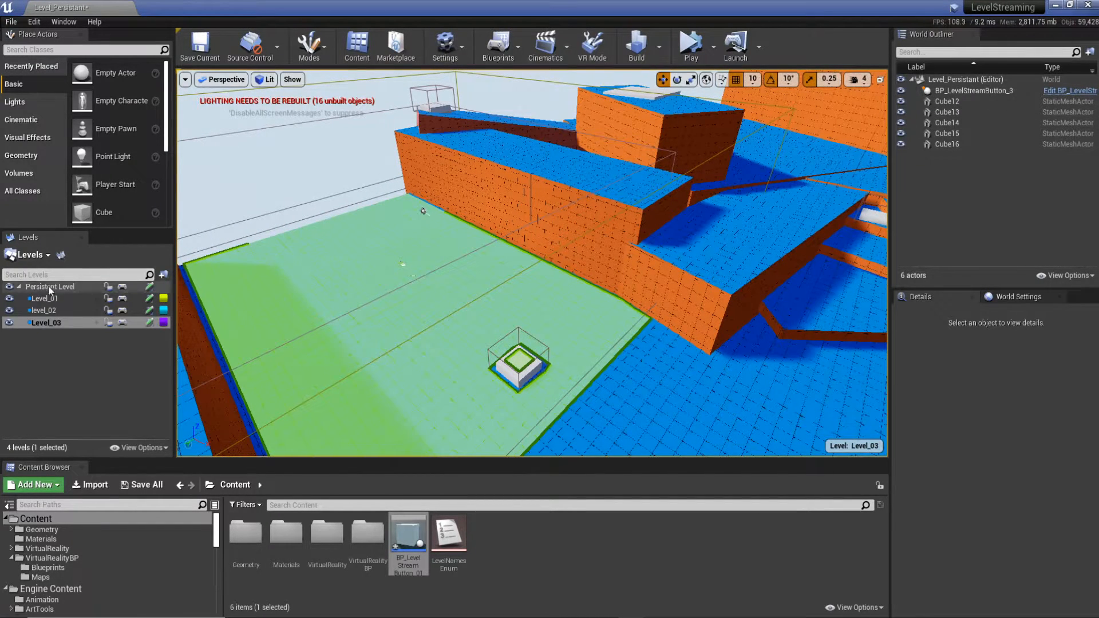
double_click(51, 288)
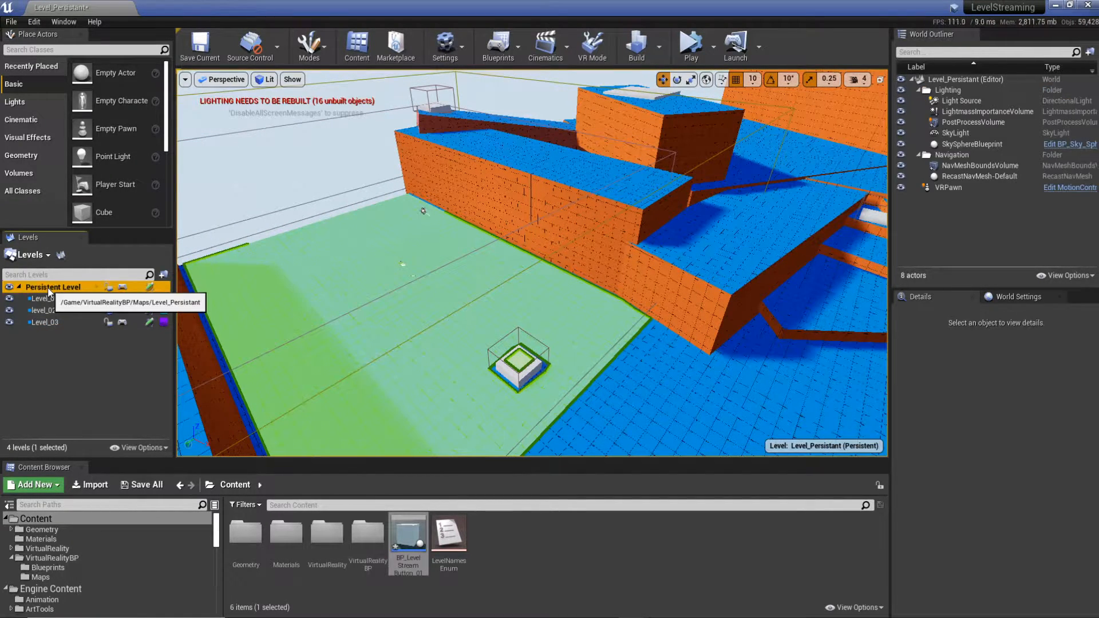
- Try to cover all levels by scaling the NavMeshBoundsVolume to 66 × 66 × 18.5 and moving it to Y -3310
left_click(974, 166)
key("s")
mouse_move(544, 294)
right_mouse_down()
mouse_move(554, 284)
mouse_move(543, 290)
right_mouse_up()
key("e")
key("r")
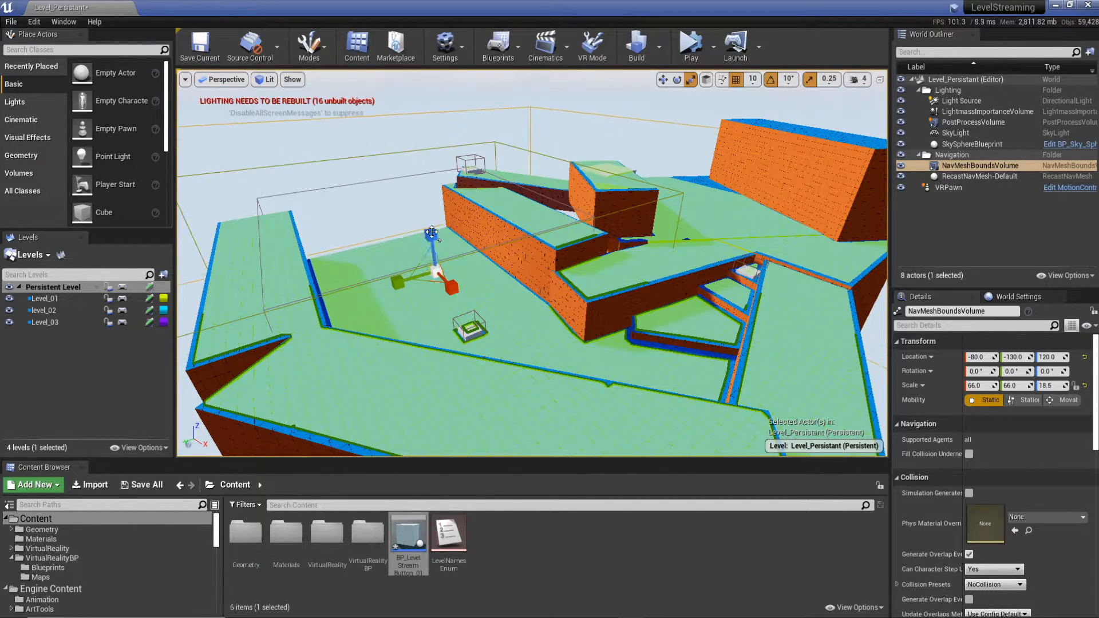
key("w")
left_click_drag(517, 246, 554, 228)
right_click_drag(579, 218, 687, 204)
right_click_drag(481, 280, 535, 275)
right_click_drag(644, 211, 593, 235)
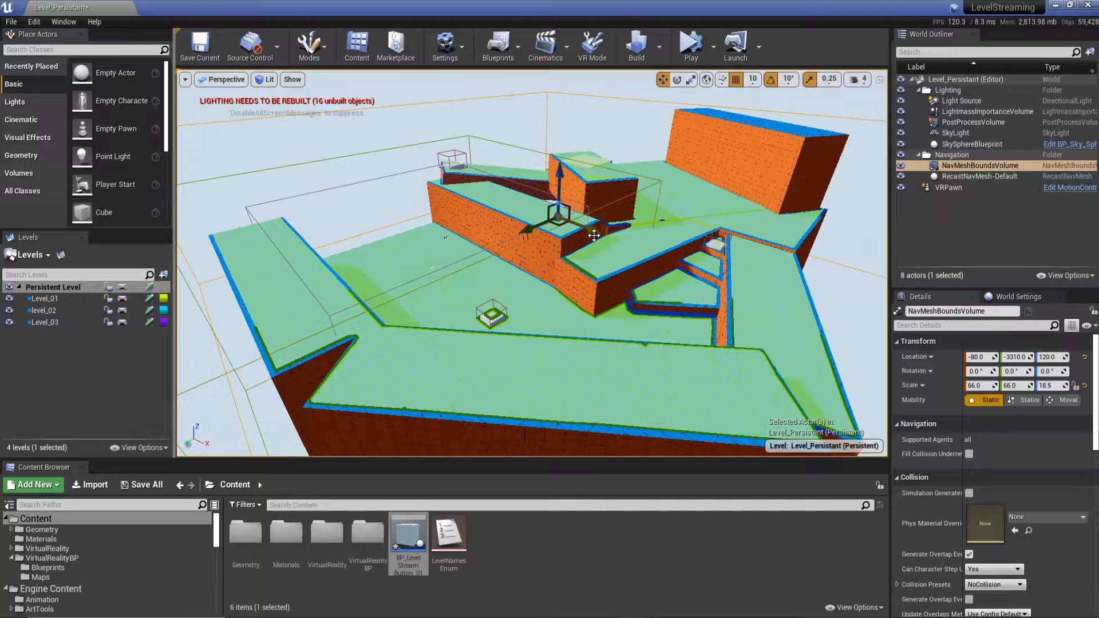
- Undo the move and the scaling of the NavMeshBoundsVolume
key("ctrl+z")
key("ctrl+z")
key("ctrl+z")
key("ctrl+z")
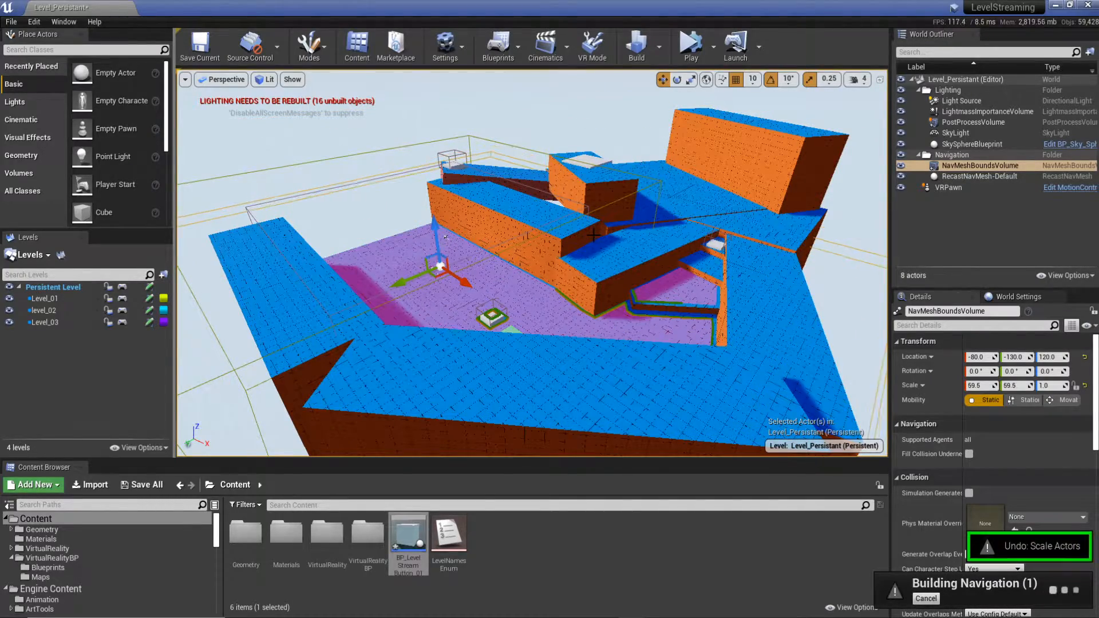
key("ctrl+z")
- Duplicate the NavMeshBoundsVolume and place the copy over the lower floor at about X 3630, Y -160, Z 120
right_click_drag(607, 247, 517, 273)
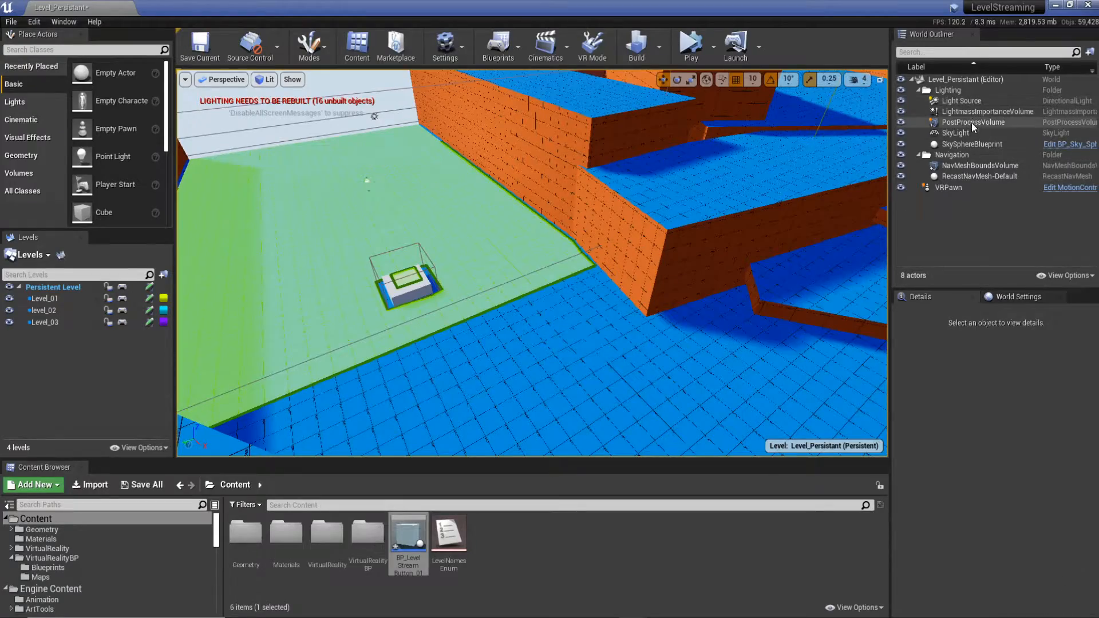
double_click(967, 166)
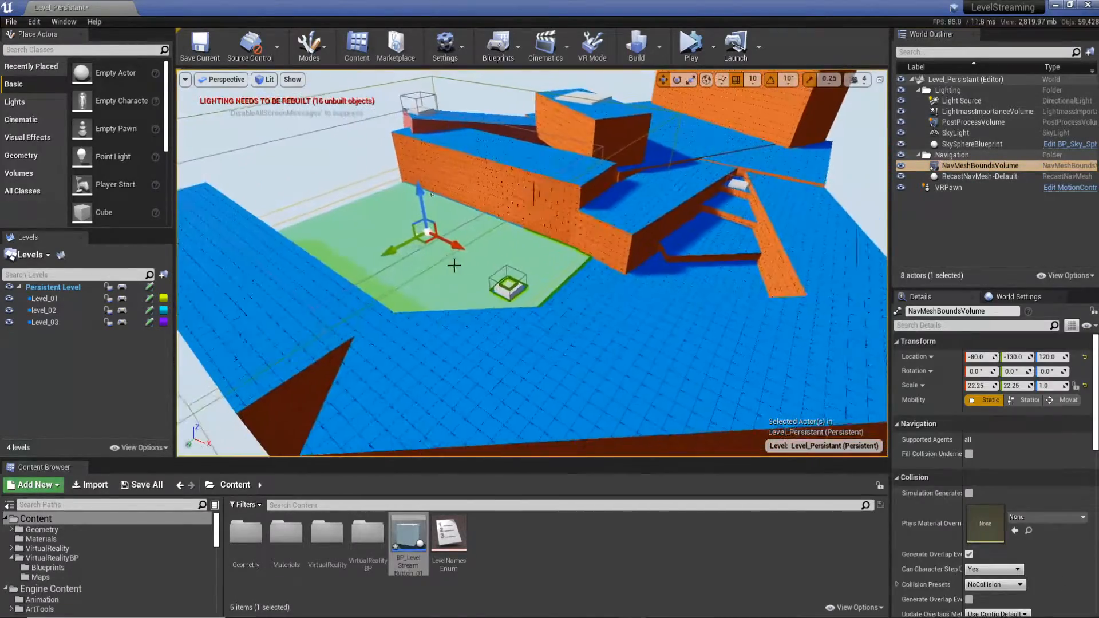
left_click_drag(433, 241, 706, 256, "alt")
right_click_drag(706, 256, 595, 295)
left_click_drag(593, 300, 588, 307)
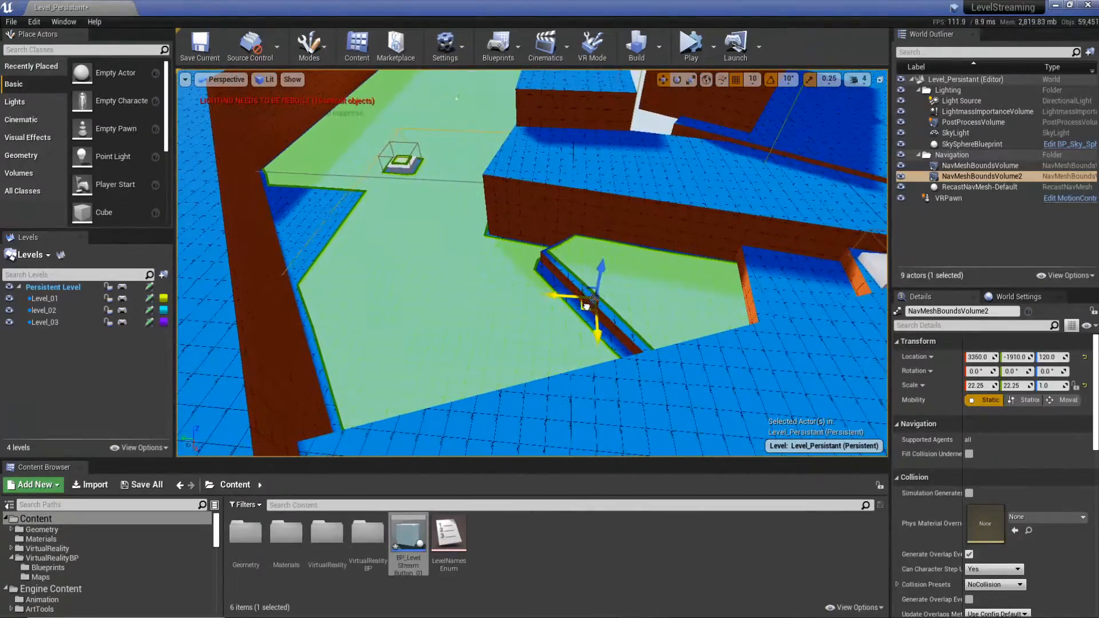
left_click_drag(326, 285, 327, 320)
right_click_drag(395, 282, 403, 277)
key("s")
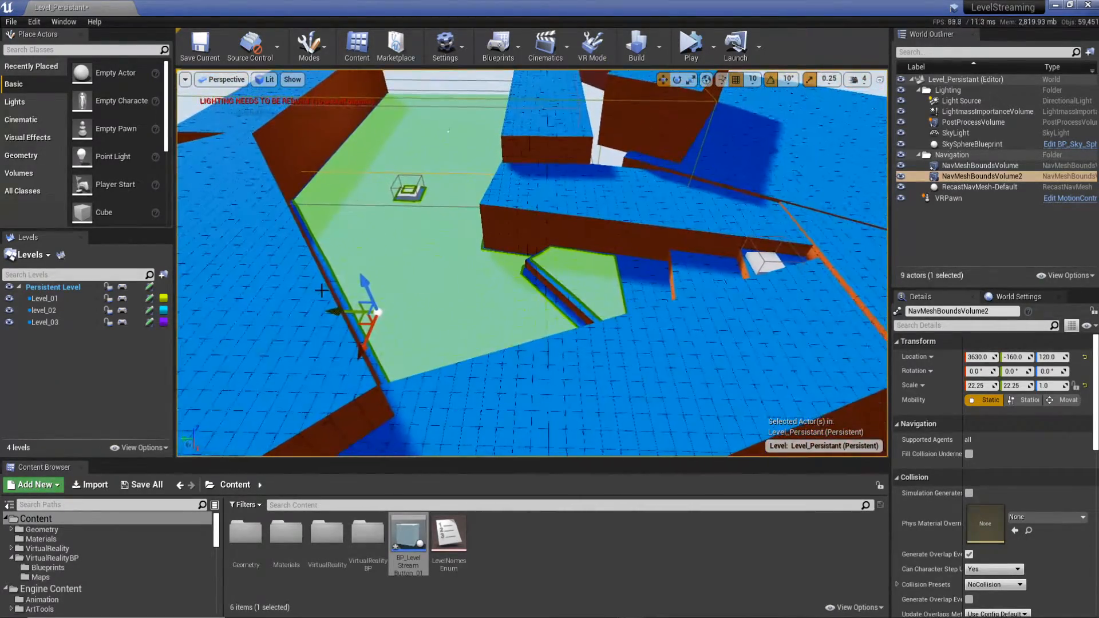
- Duplicate the navigation volume twice more, at about X 3630, Y -3300, Z 290 and at about X 3630, Y -4120, Z 630
left_click_drag(360, 282, 690, 298)
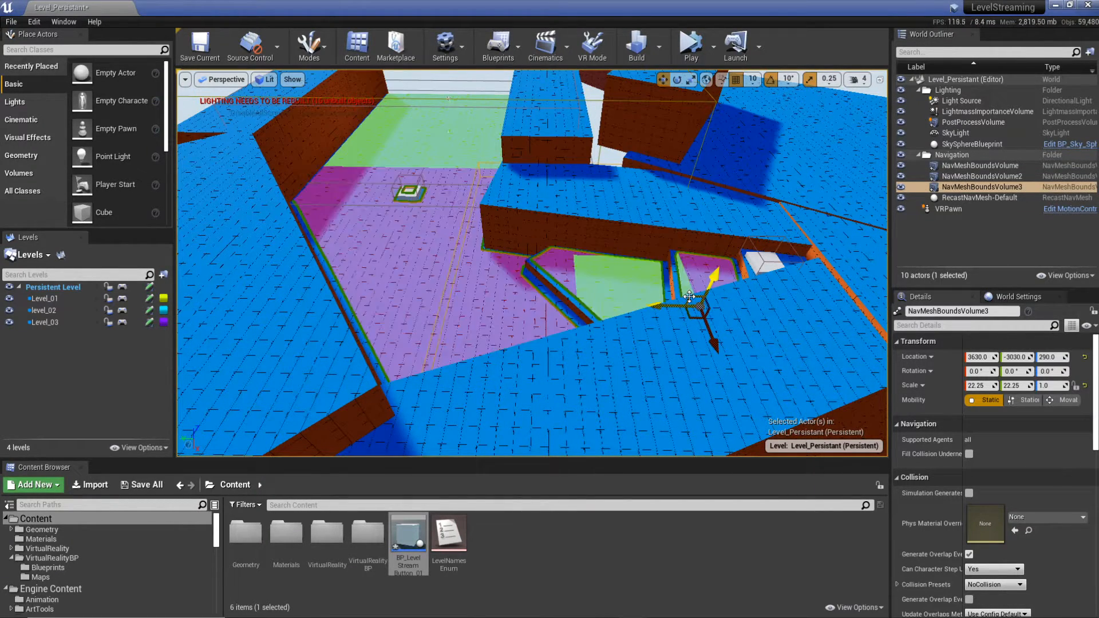
right_click_drag(669, 290, 714, 291)
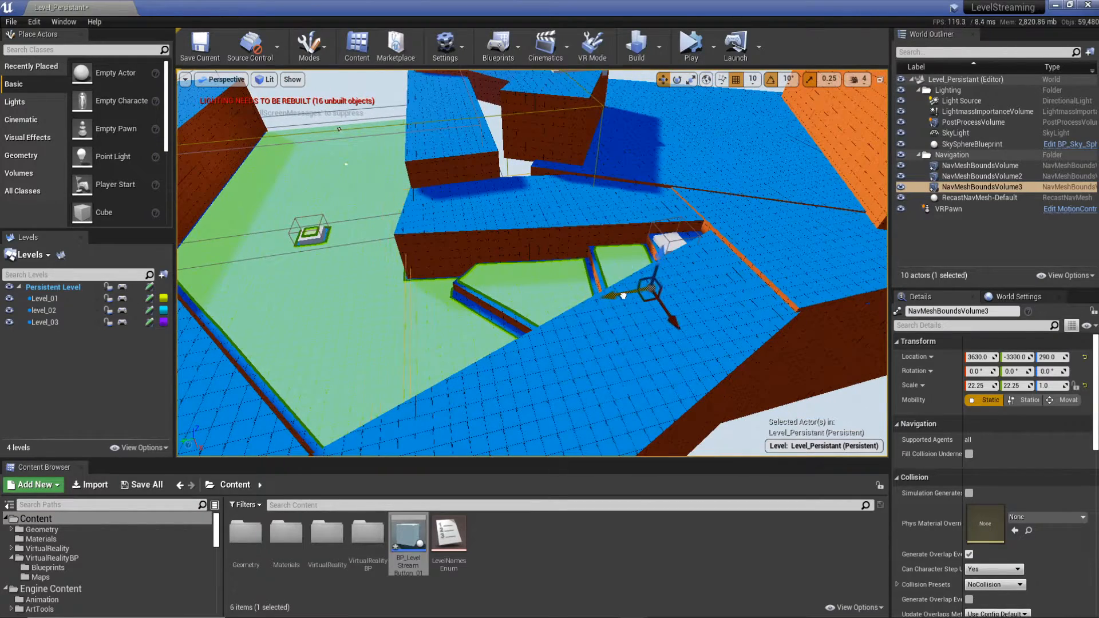
left_click_drag(624, 296, 738, 235, "alt")
right_click_drag(738, 235, 792, 225)
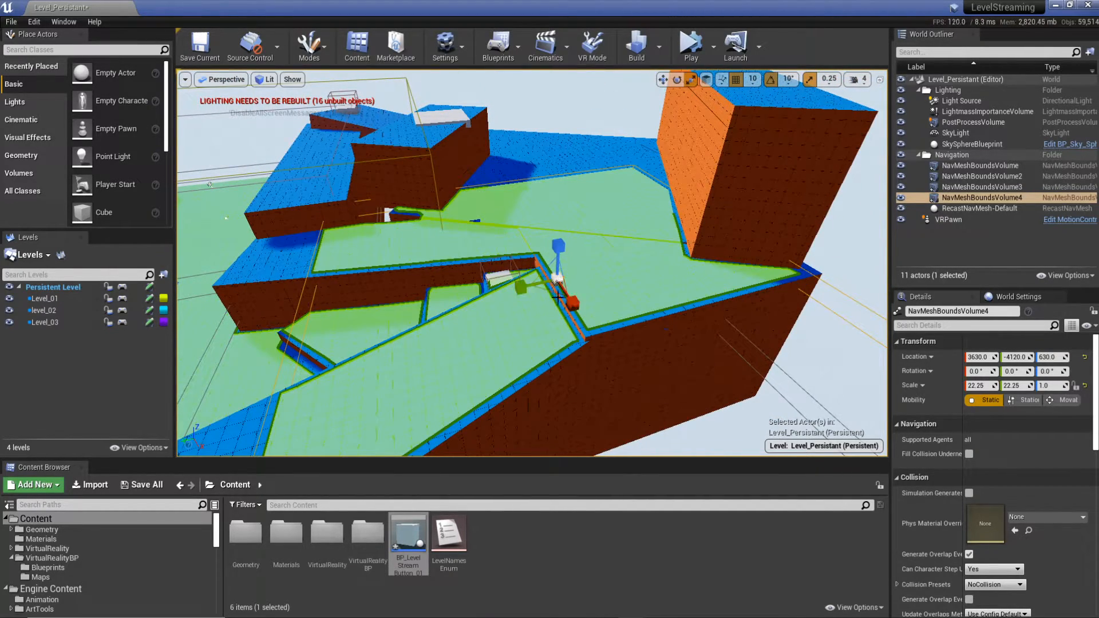
- Scale NavMeshBoundsVolume4 to about 51 × 44.75 in X and Y and move it to about Y -4810
left_click_drag(573, 302, 593, 334)
left_click_drag(520, 287, 519, 287)
key("w")
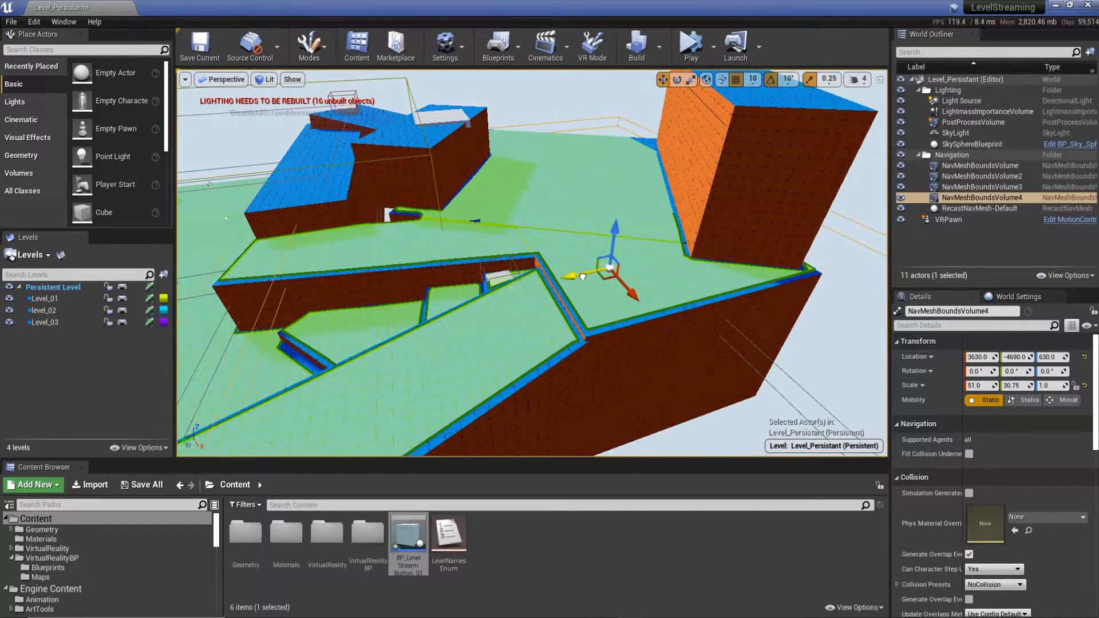
left_click_drag(582, 277, 593, 274)
right_click_drag(577, 228, 627, 245)
key("r")
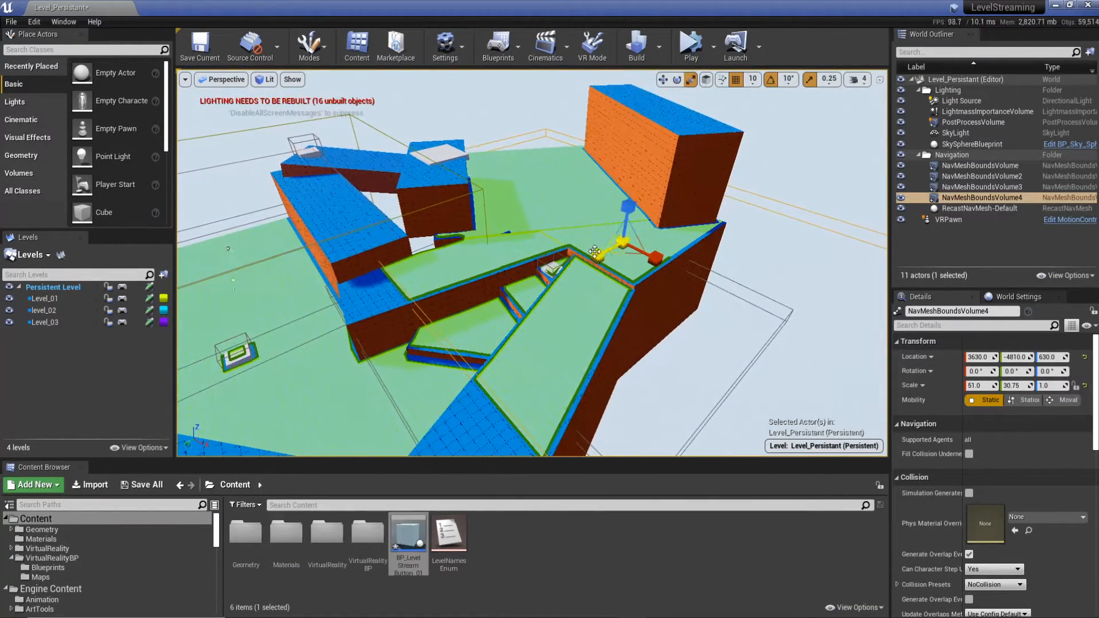
left_click_drag(598, 255, 596, 257)
mouse_move(596, 256)
right_mouse_down()
mouse_move(564, 289)
mouse_move(596, 257)
right_mouse_up()
left_click_drag(392, 263, 338, 272)
right_click_drag(338, 272, 334, 272)
- Duplicate NavMeshBoundsVolume4 to about X -2120, Y -3480, rotate the copy to 40° about Z and scale it to about 11.25 × 11.5 × 4.75
right_click_drag(513, 136, 669, 161)
key("w")
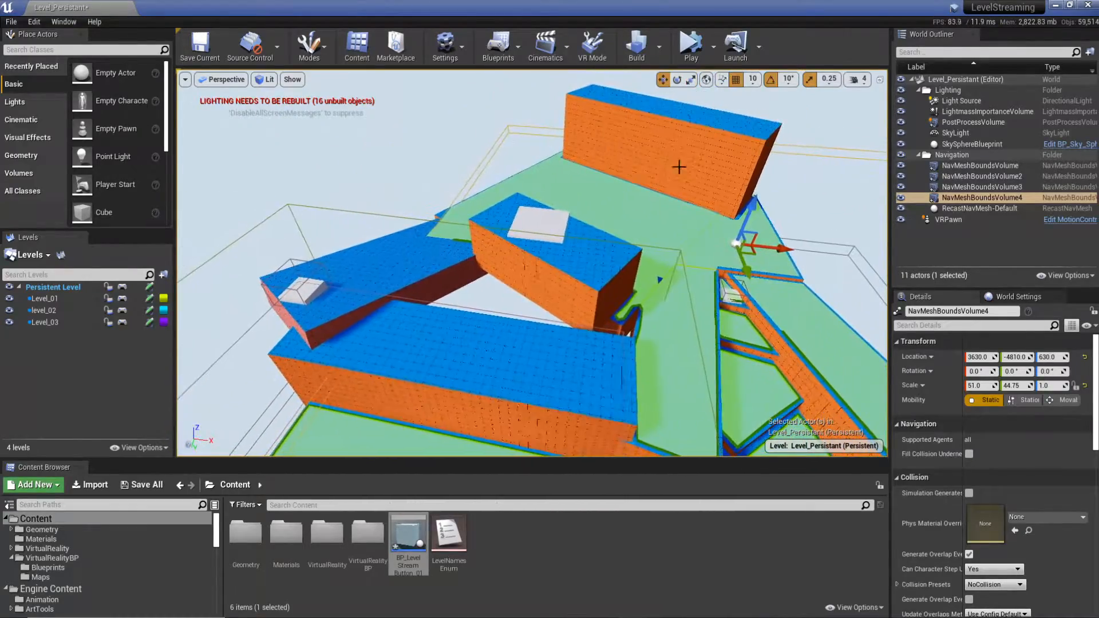
left_click_drag(738, 246, 409, 266, "alt")
key("e")
key("r")
right_click_drag(404, 260, 364, 260)
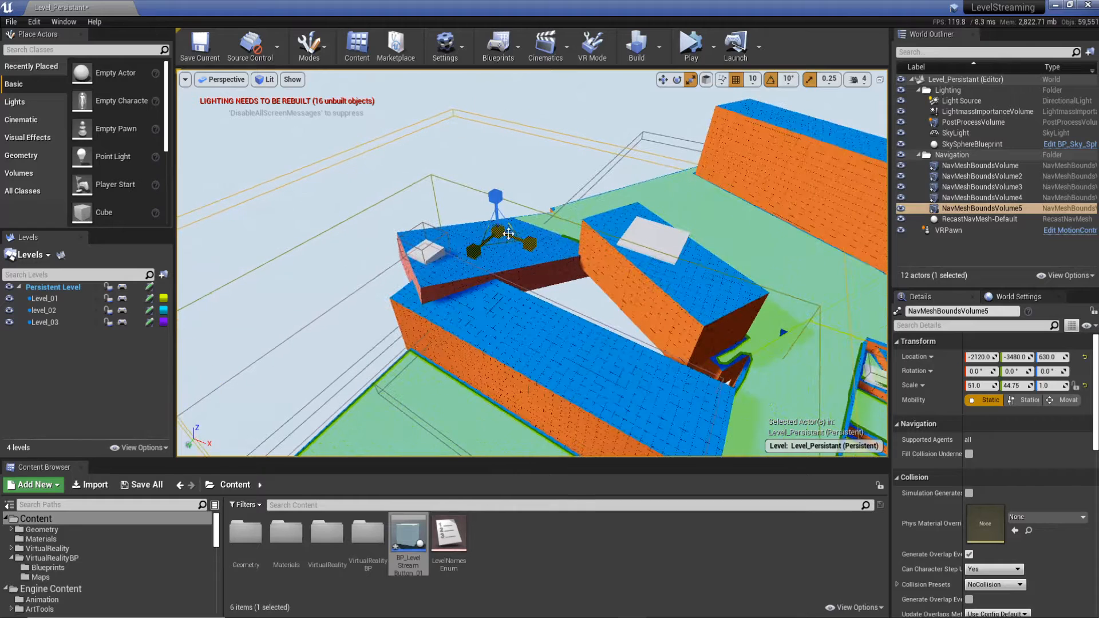
left_click_drag(498, 232, 510, 268)
key("e")
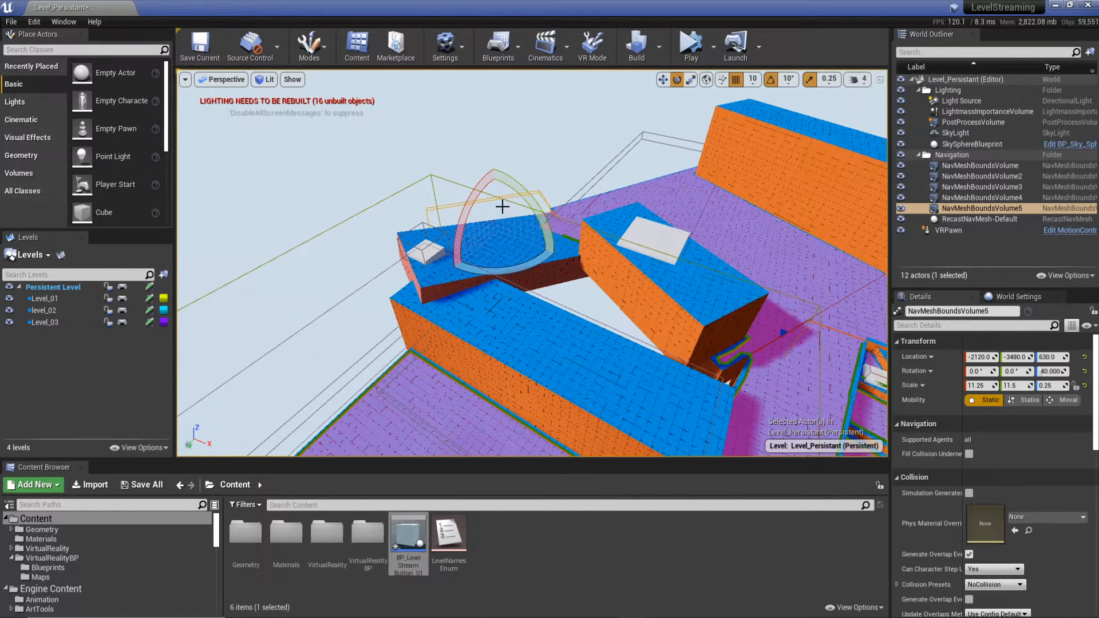
key("r")
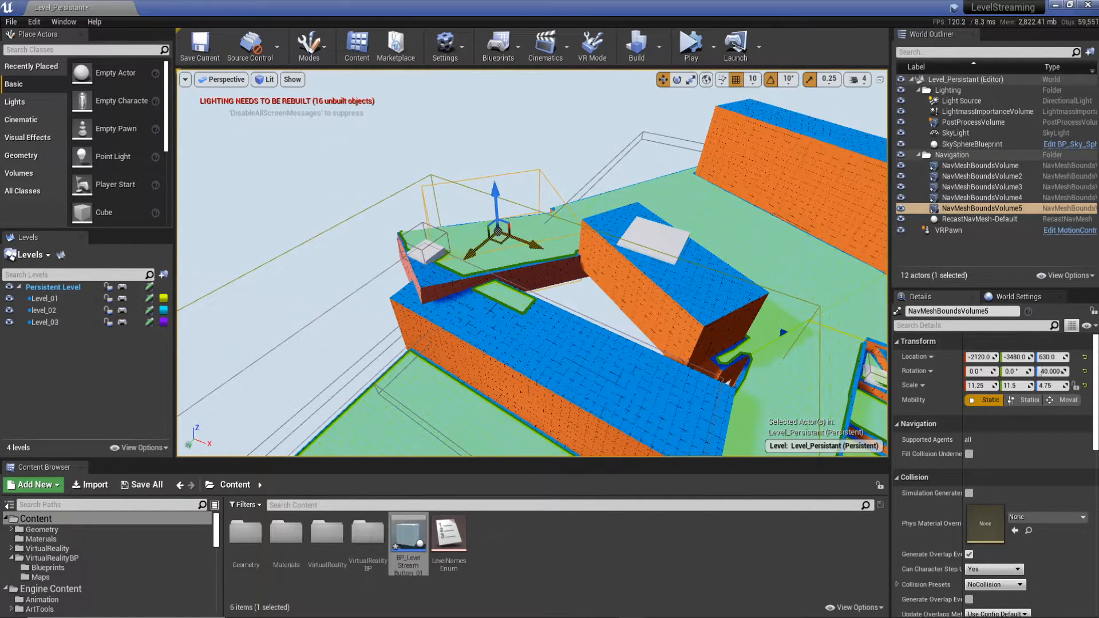
- Move NavMeshBoundsVolume5 to about X -1750, Y -3320 and increase its Y scale to 15 along the walkway
left_click_drag(487, 265, 512, 255)
key("r")
key("w")
mouse_move(512, 255)
right_mouse_down()
mouse_move(573, 274)
mouse_move(607, 260)
mouse_move(564, 243)
mouse_move(501, 243)
right_mouse_up()
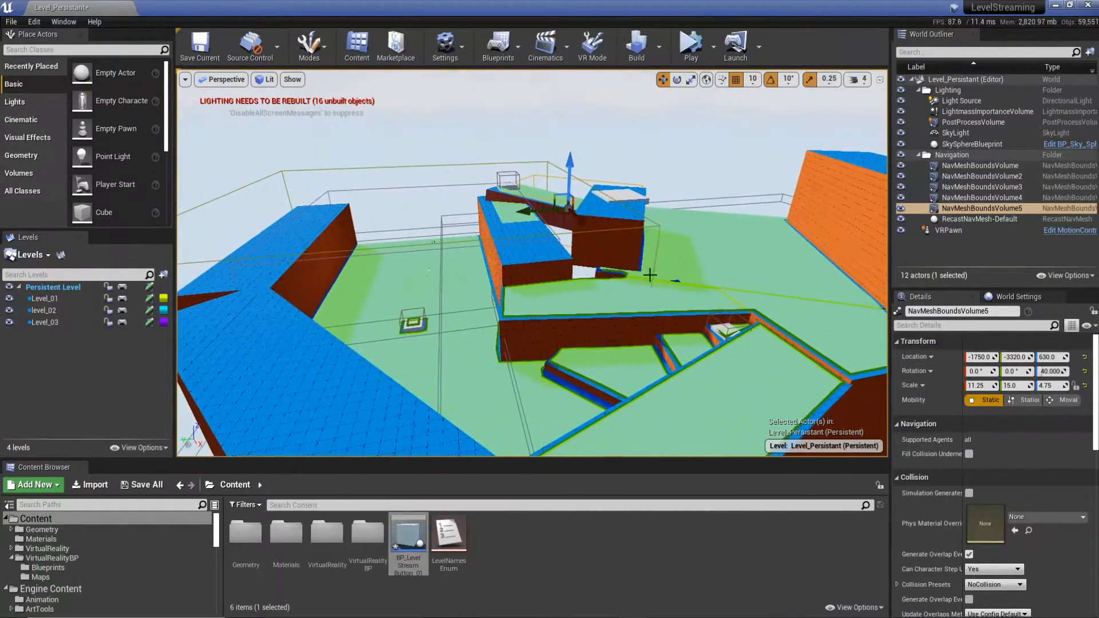
left_click(936, 249)
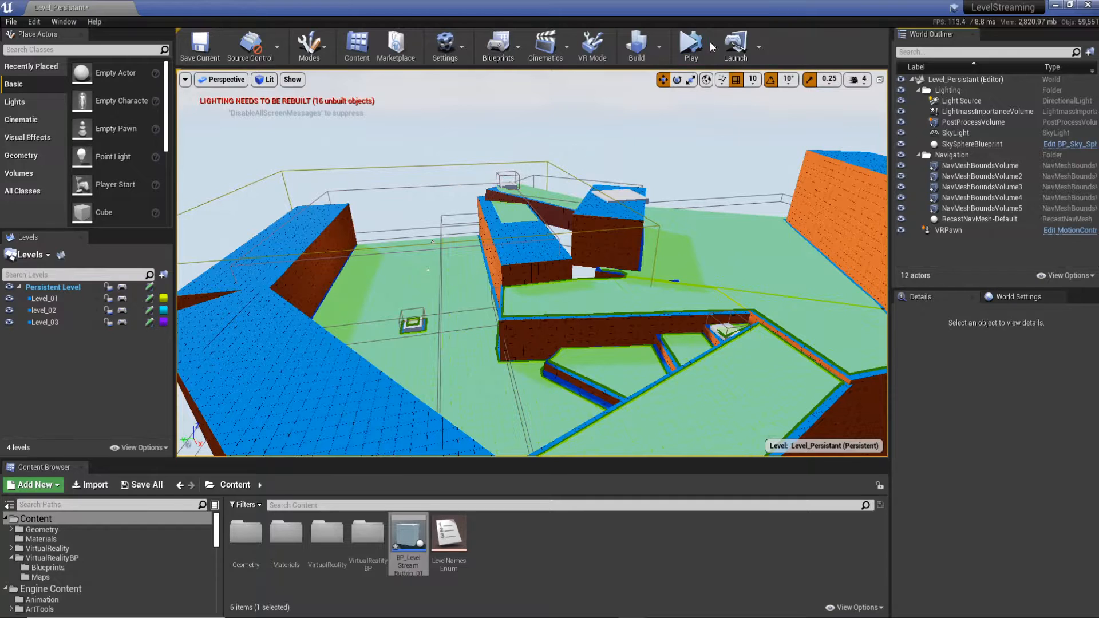
- Save the persistent level and all its sublevels
left_click(12, 22)
left_click(44, 126)
left_click(39, 24)
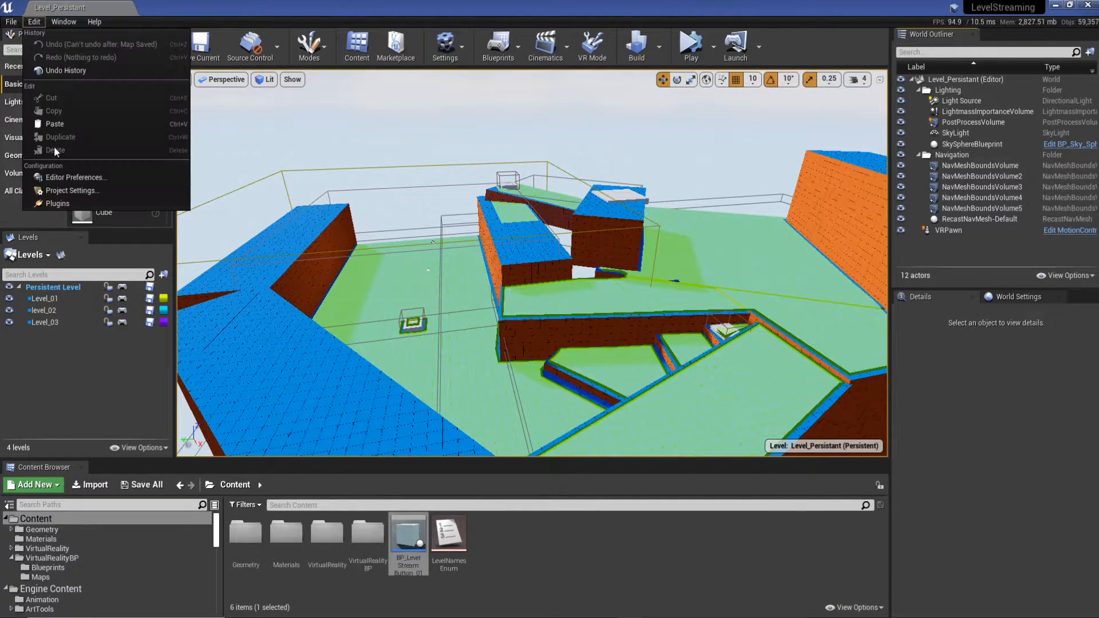
- In the project's Packaging settings, add three empty entries to the list of maps to include in a packaged build
left_click(70, 193)
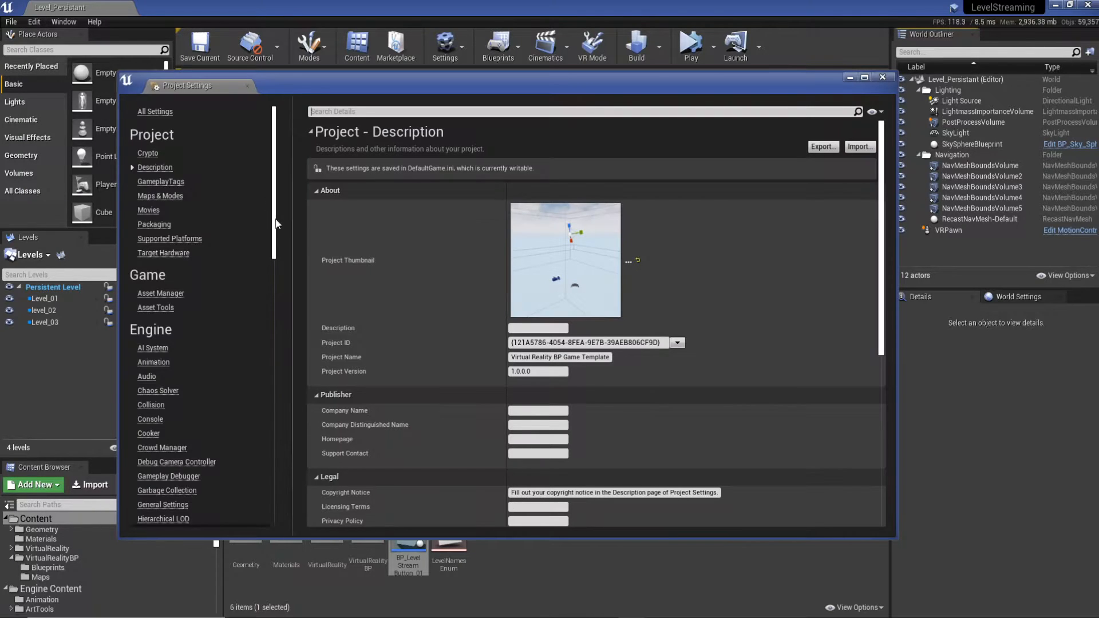
left_click(161, 196)
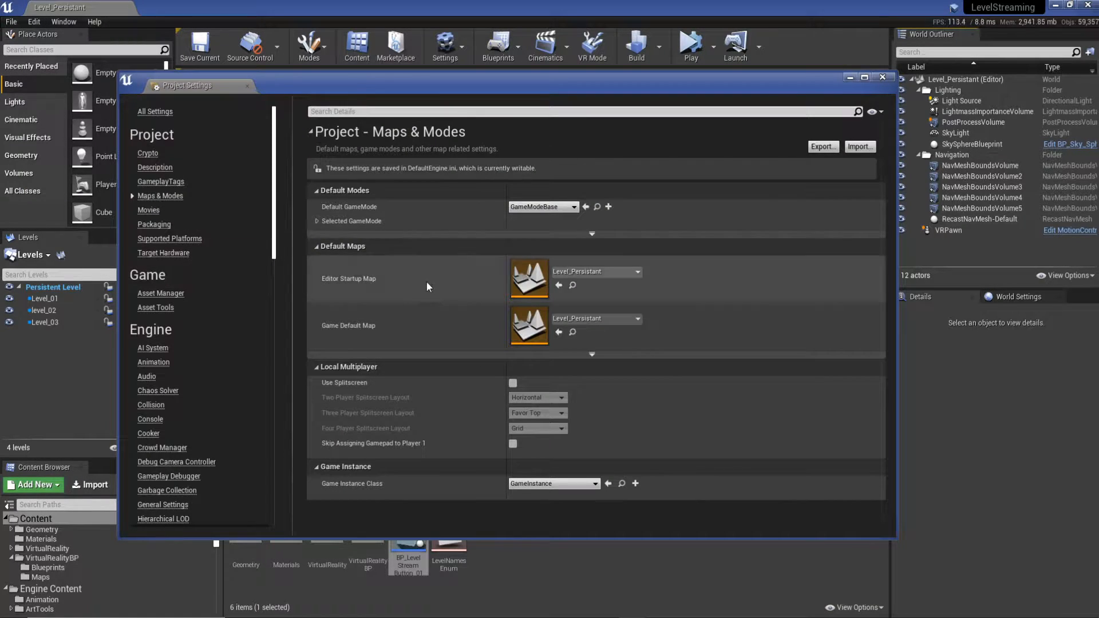
left_click(166, 223)
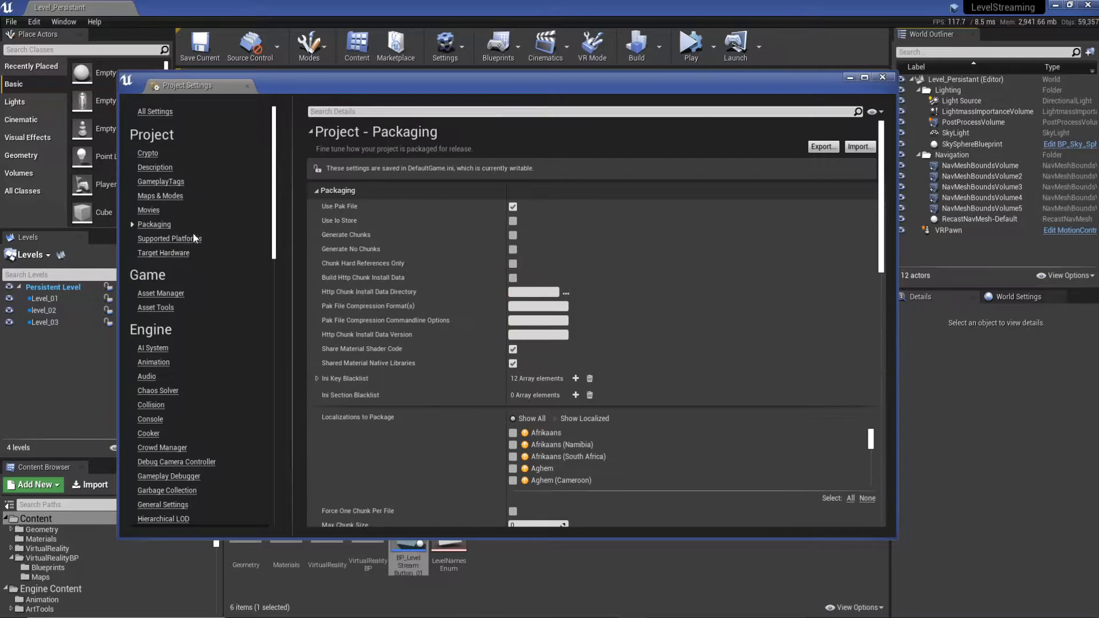
scroll(401, 366, "down", 10)
scroll(355, 393, "down", 5)
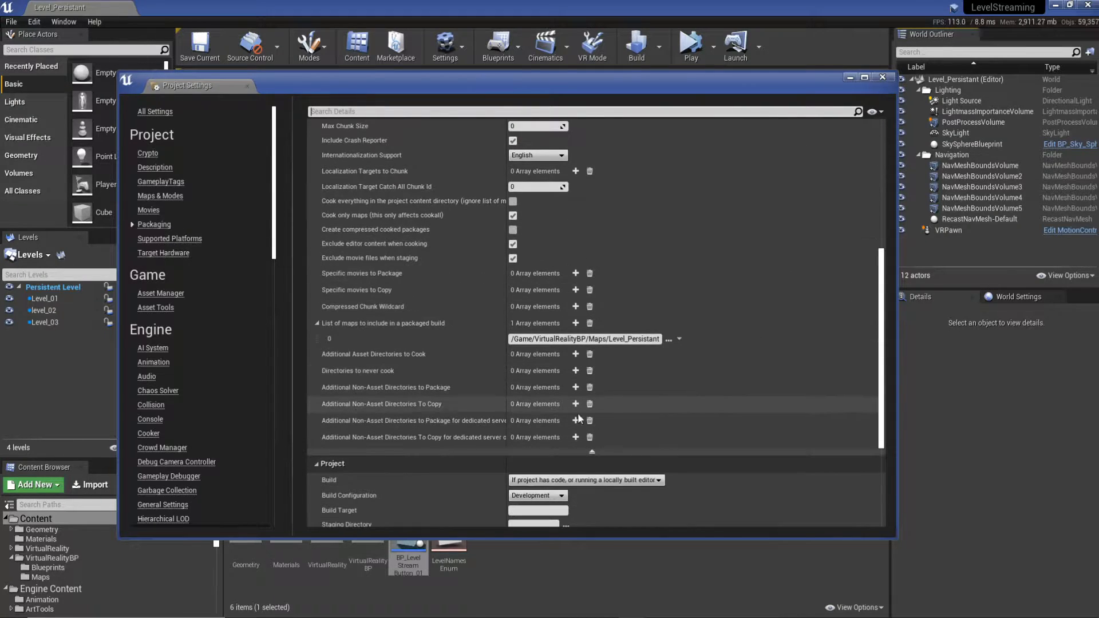
left_click(576, 323)
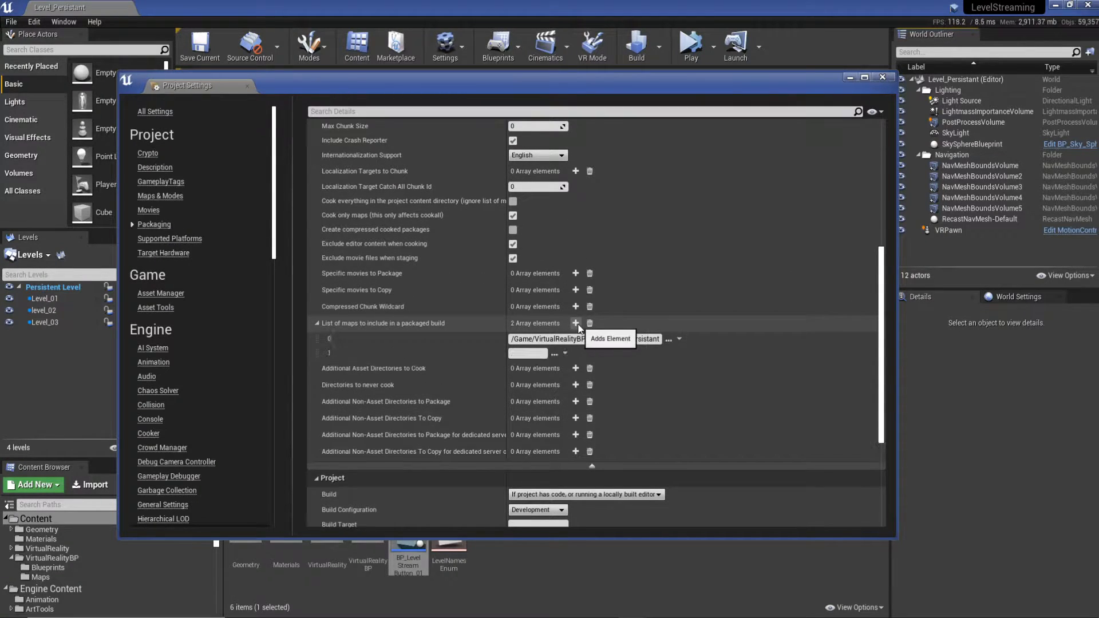
left_click(576, 324)
left_click(576, 323)
- Set entry 1 of the packaged map list to Level_01.umap from the VirtualRealityBP/Maps folder
left_click(566, 355)
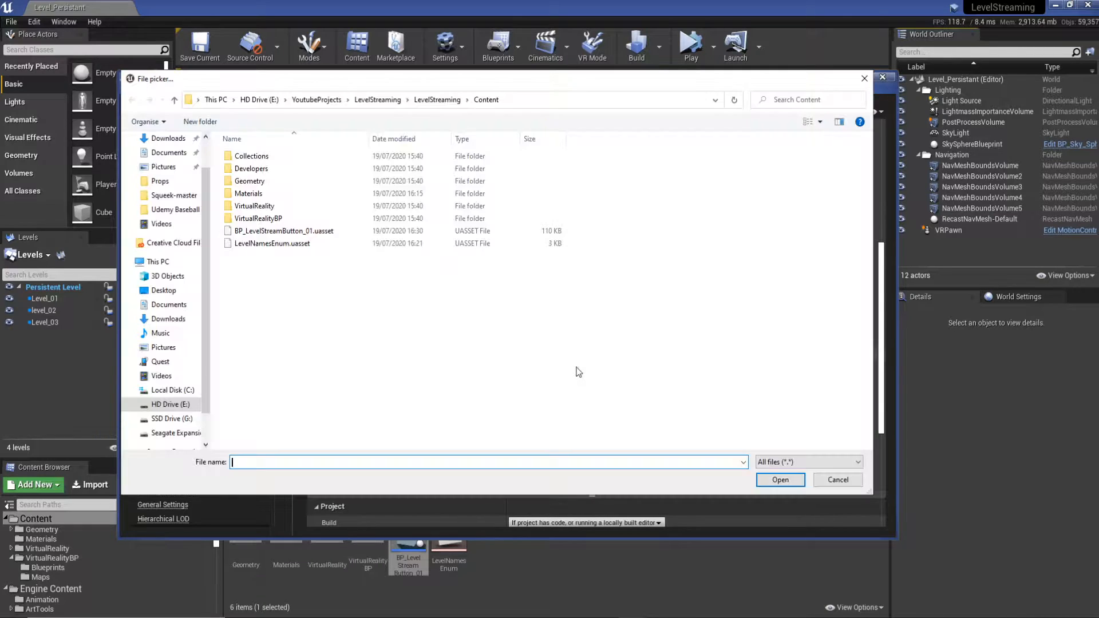
key("alt+Up")
key("Return")
key("Down")
key("Down")
key("Down")
key("Down")
key("Down")
key("Down")
key("Return")
double_click(274, 168)
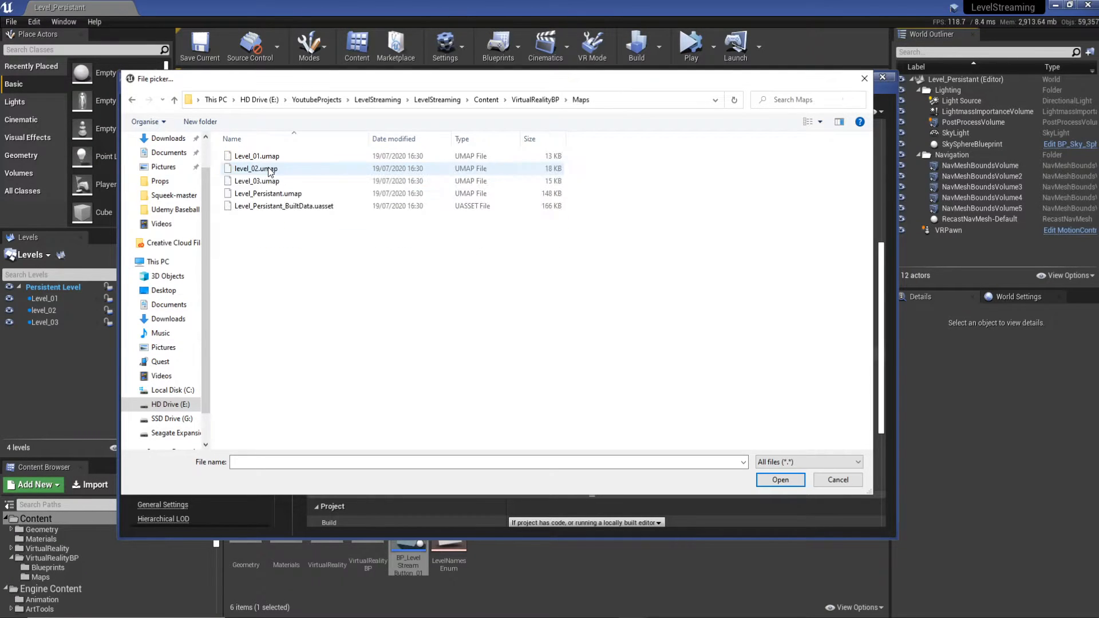
left_click(290, 156)
left_click(779, 479)
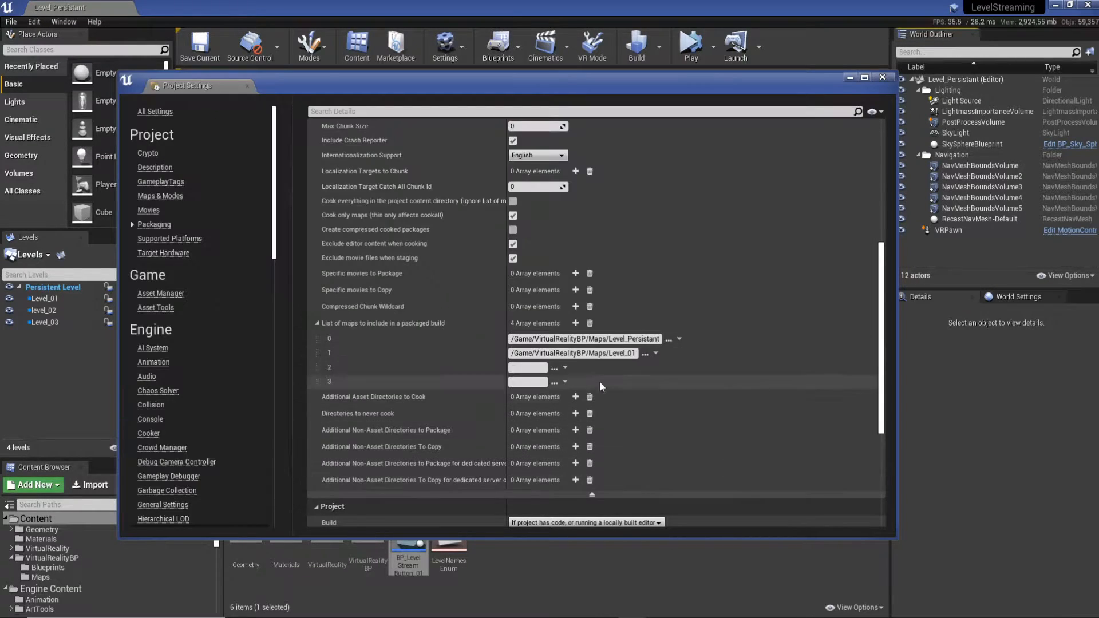
- Set entries 2 and 3 of the packaged map list to level_02.umap and Level_03.umap from VirtualRealityBP/Maps
left_click(558, 366)
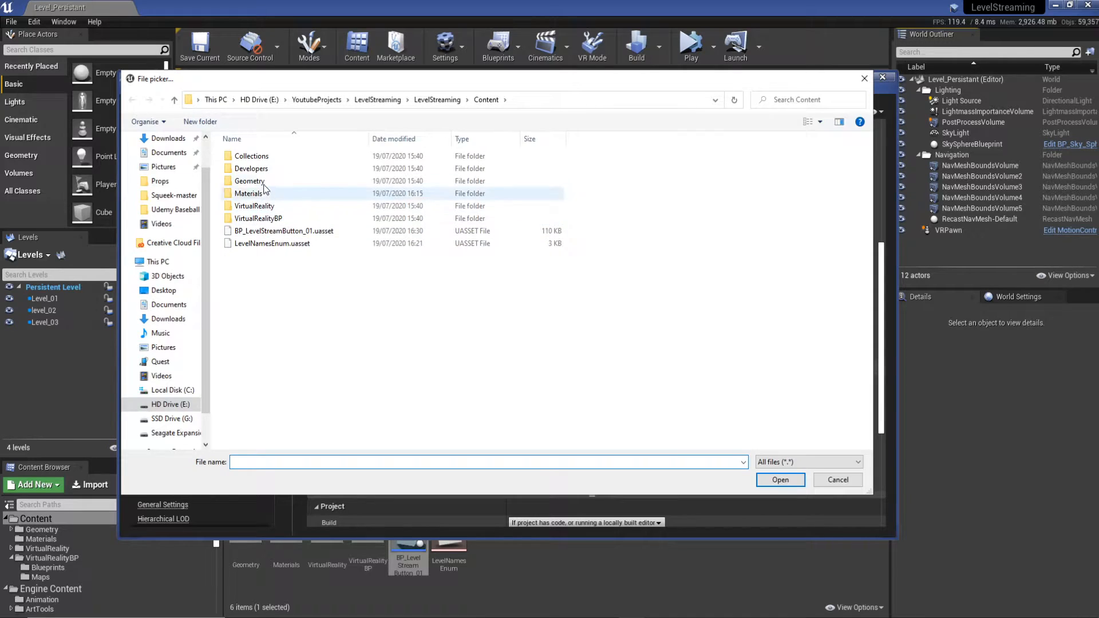
double_click(261, 218)
left_click(268, 179)
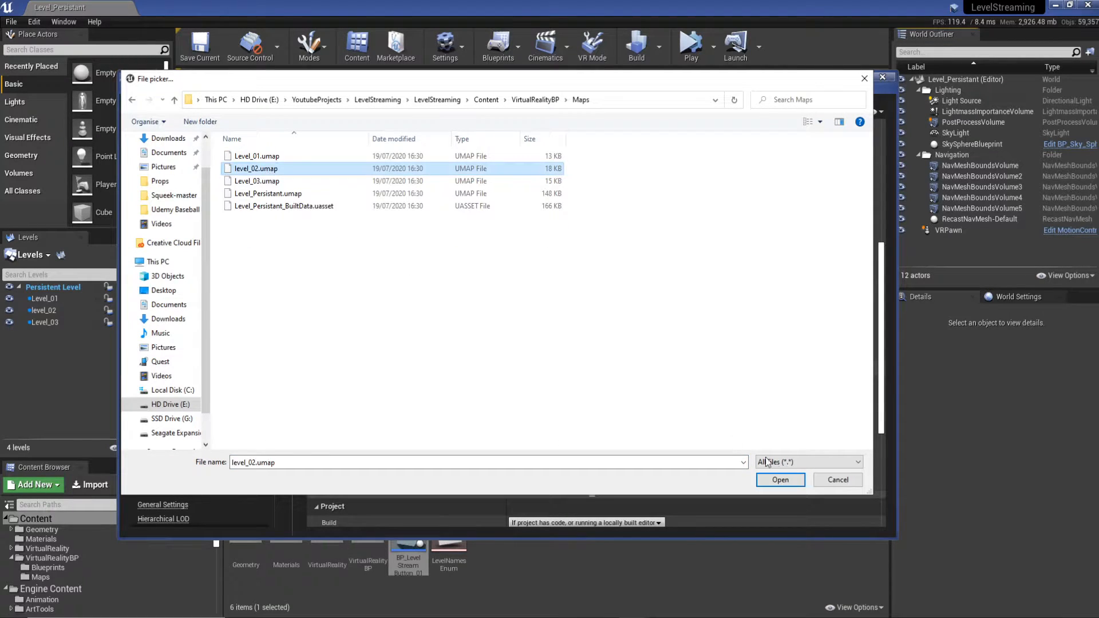
left_click(780, 480)
left_click(556, 387)
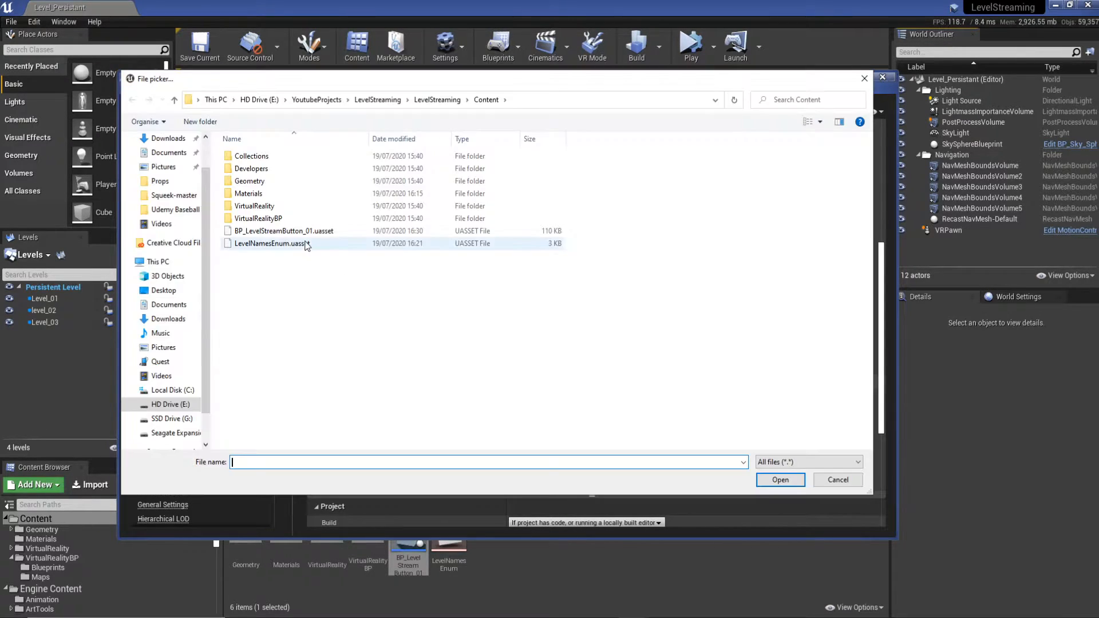
double_click(259, 218)
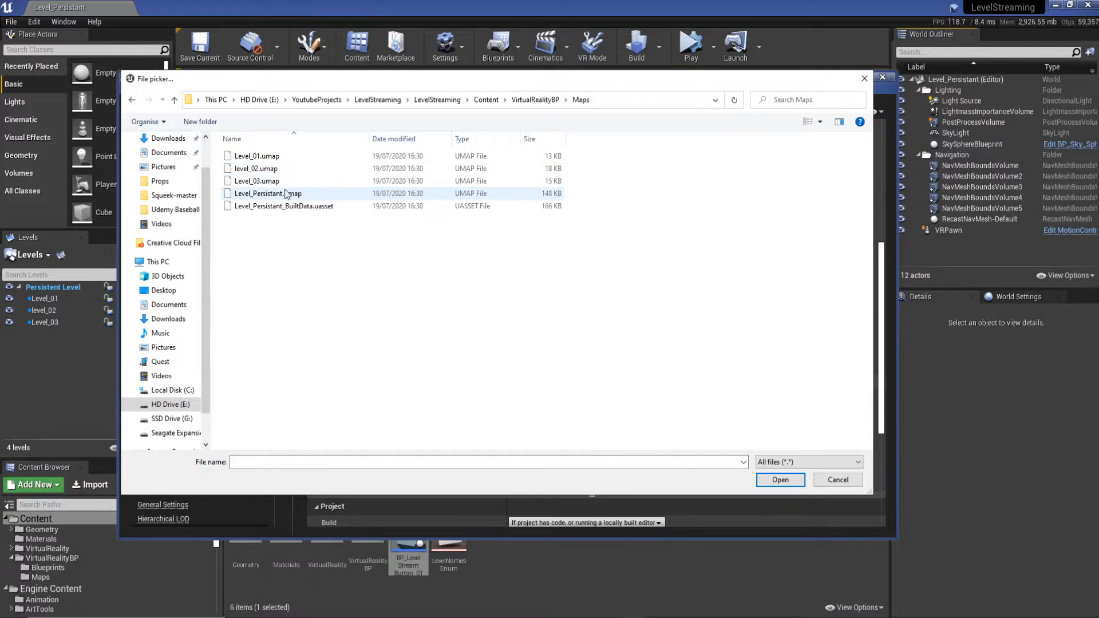
left_click(800, 479)
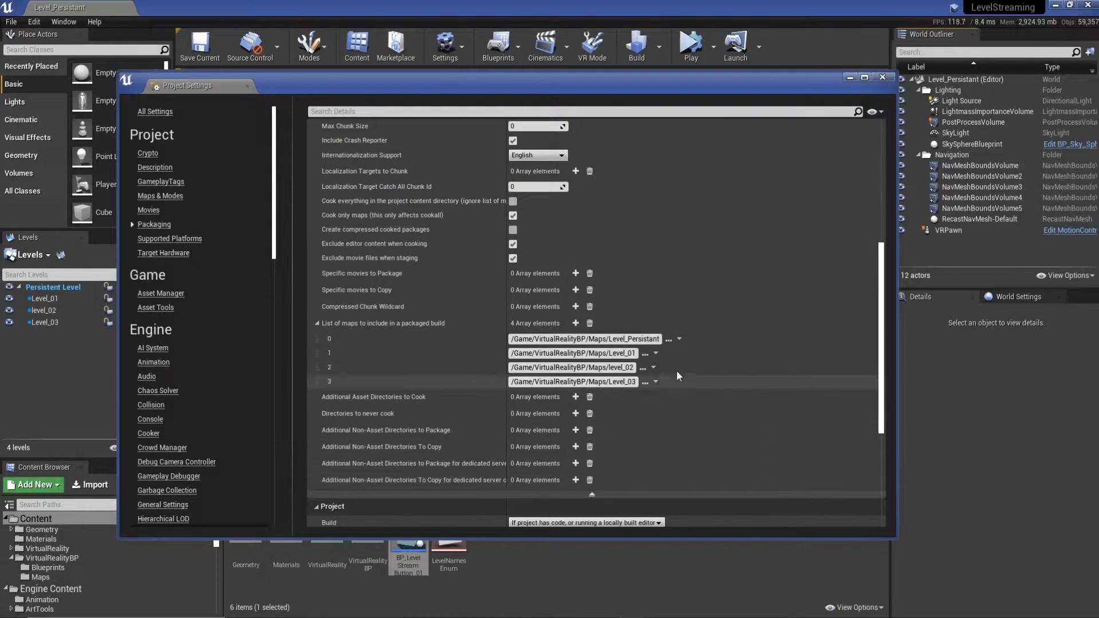
- Close the project settings and save all changes in the project
left_click(882, 77)
left_click(9, 23)
left_click(36, 122)
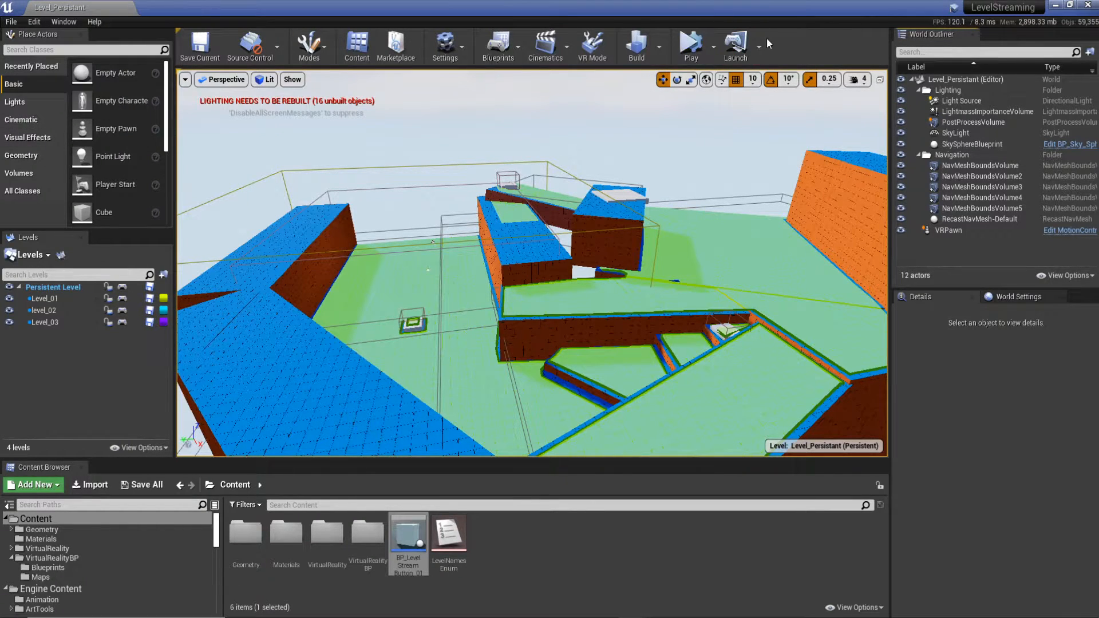
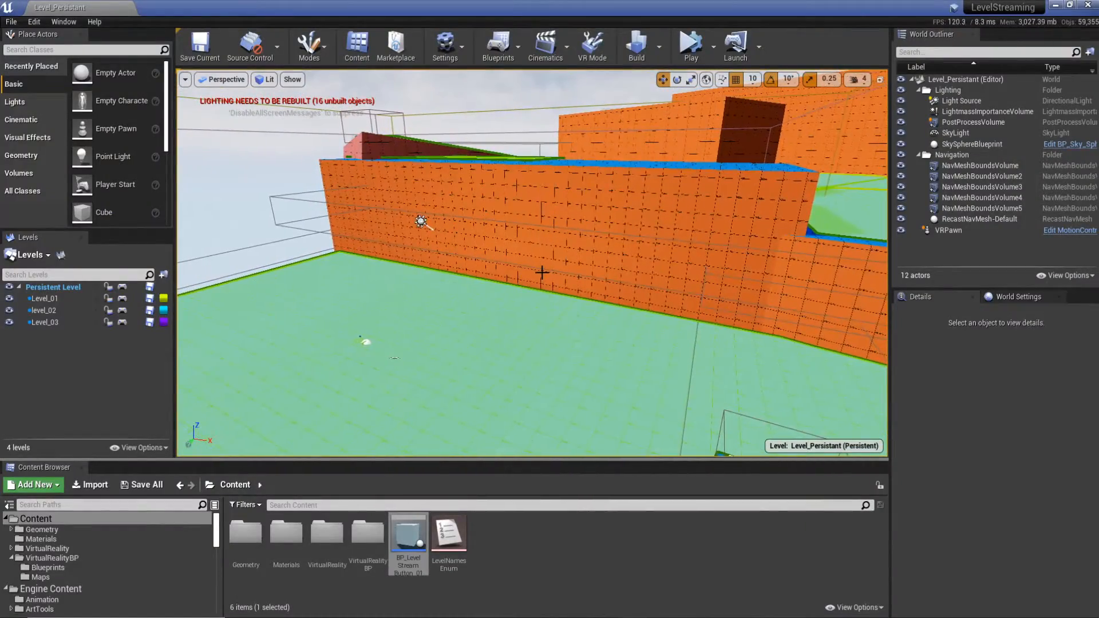
- Inspect the navigation coverage around the raised walkway and select the level stream button at its far end
key("p")
right_click_drag(534, 199, 519, 240)
key("s")
key("p")
key("w")
key("s")
key("w")
left_click(458, 224)
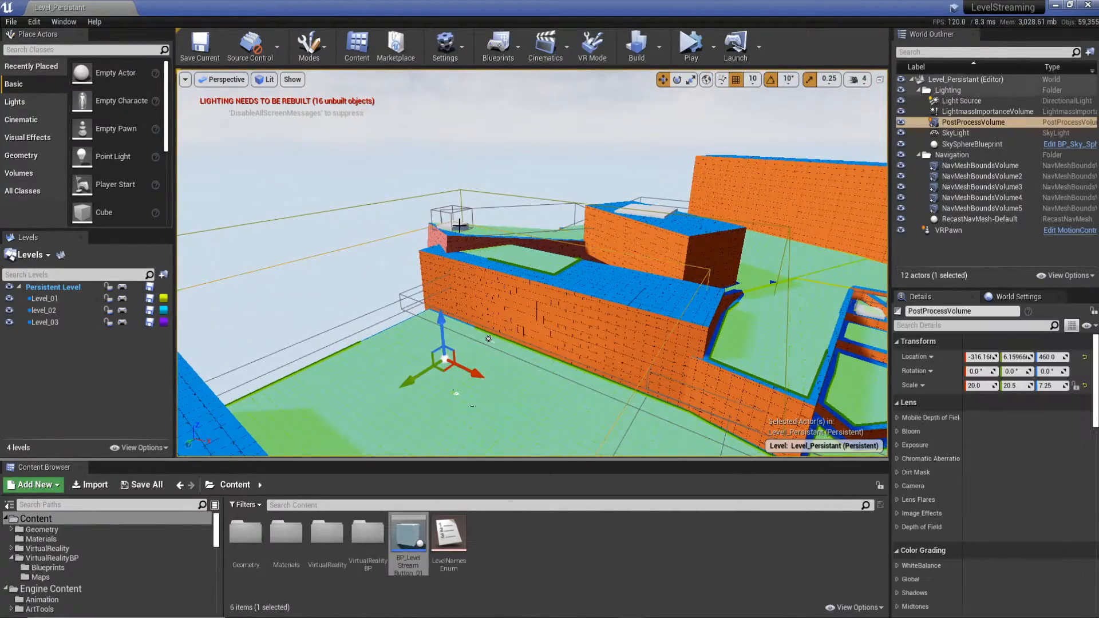
key("w")
right_click_drag(452, 222, 458, 289)
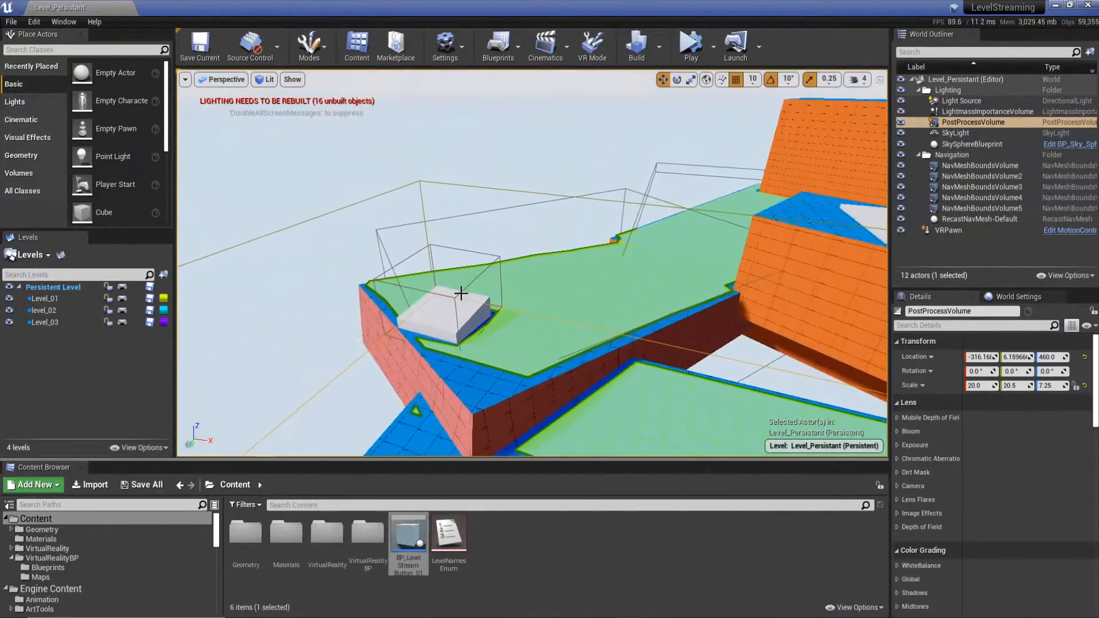
left_click(442, 316)
- Examine the level stream button on the ground floor and the walkable area around it from several angles
right_click_drag(544, 321, 546, 370)
key("s")
key("w")
key("d")
right_click_drag(423, 262, 577, 264)
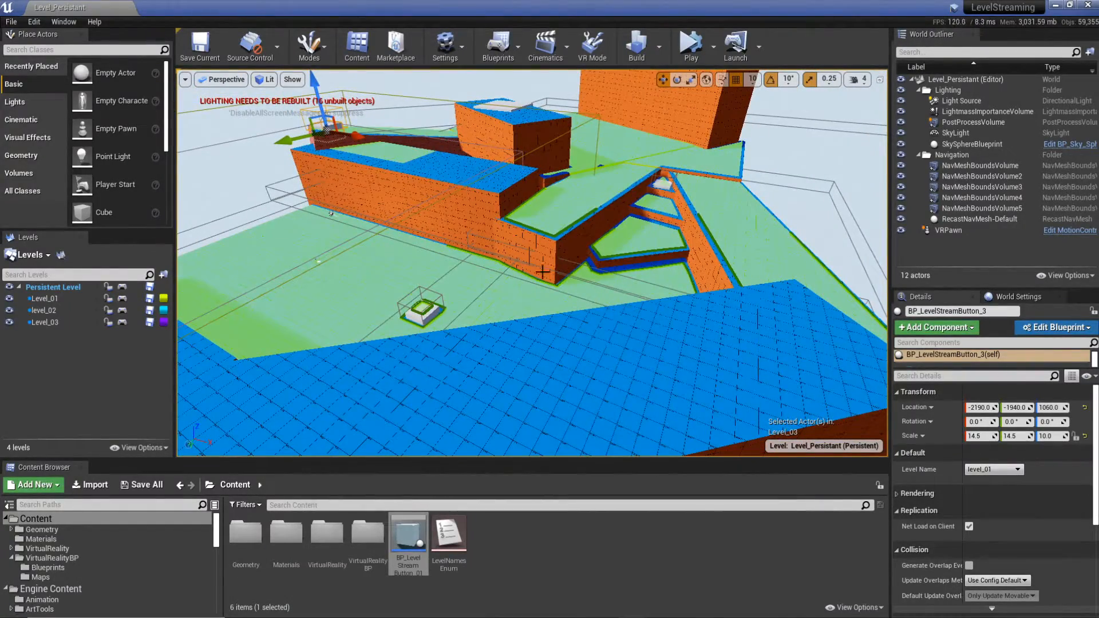
key("w")
right_click_drag(465, 244, 423, 287)
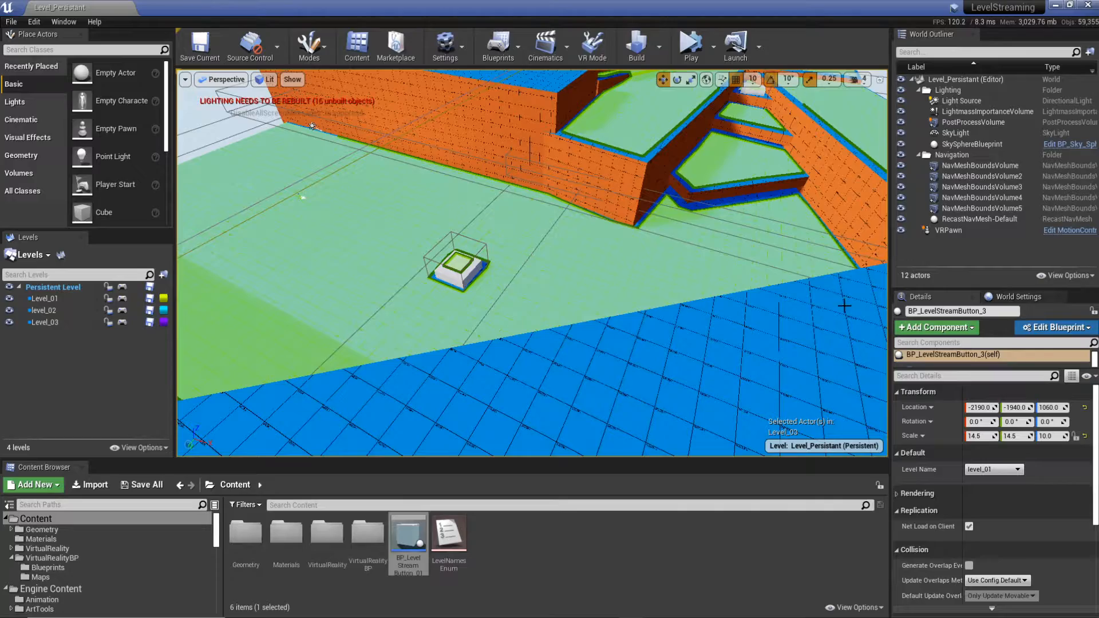
key("a")
right_click_drag(513, 258, 619, 284)
key("s")
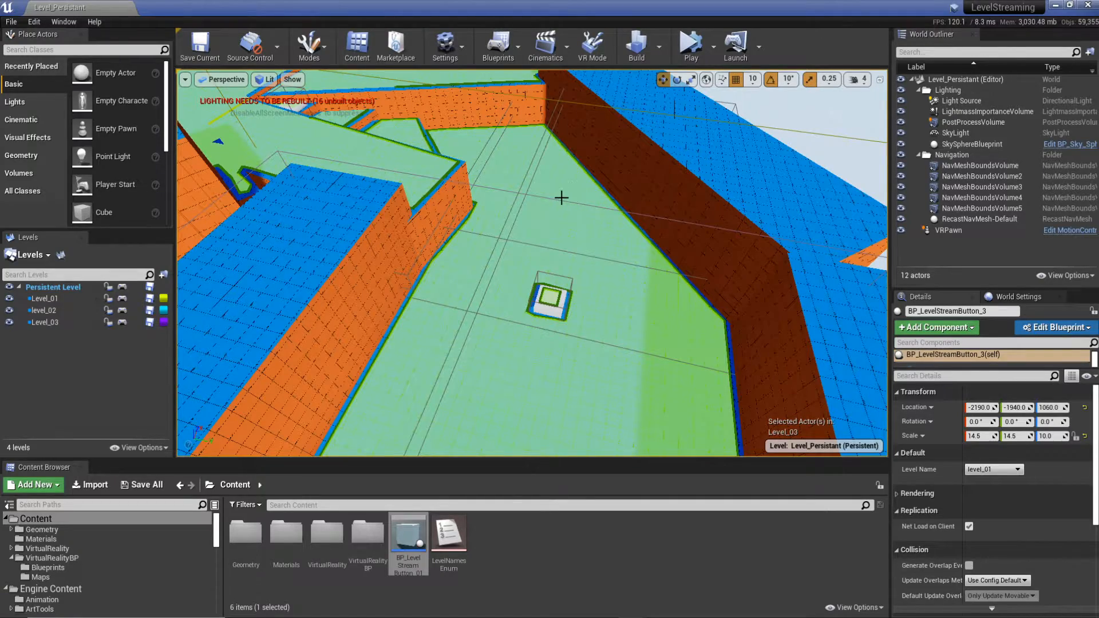
right_click_drag(571, 323, 484, 310)
key("d")
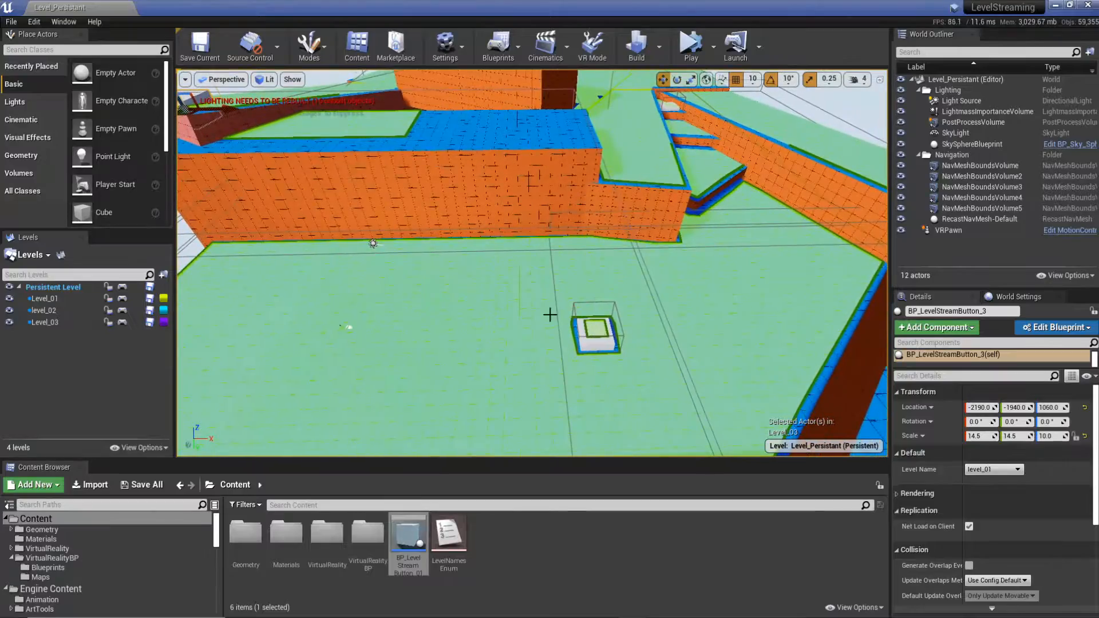
right_click_drag(580, 298, 482, 309)
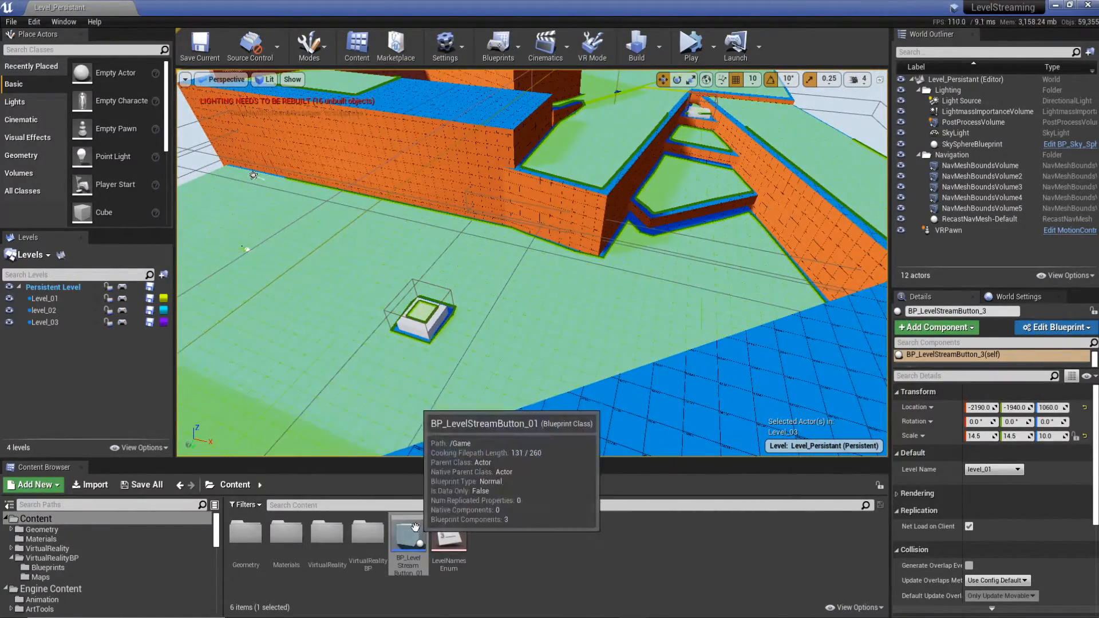
- Duplicate the BP_LevelStreamButton_01 blueprint as BP_LevelStreamButton_02 and open the copy with its Cube component selected in the viewport
right_click(412, 544)
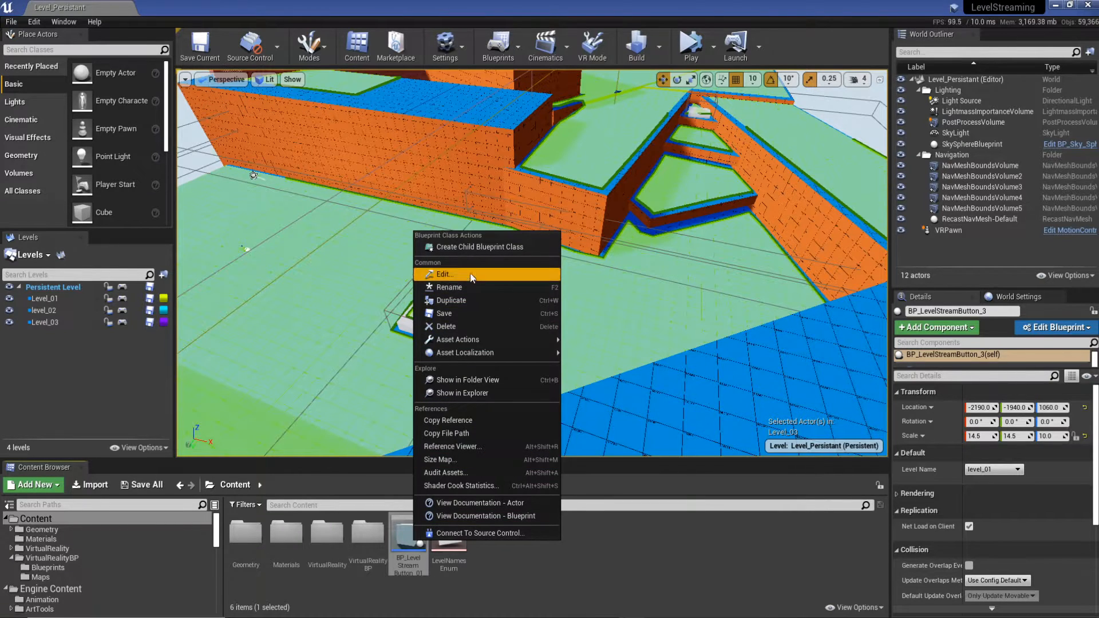
left_click(451, 300)
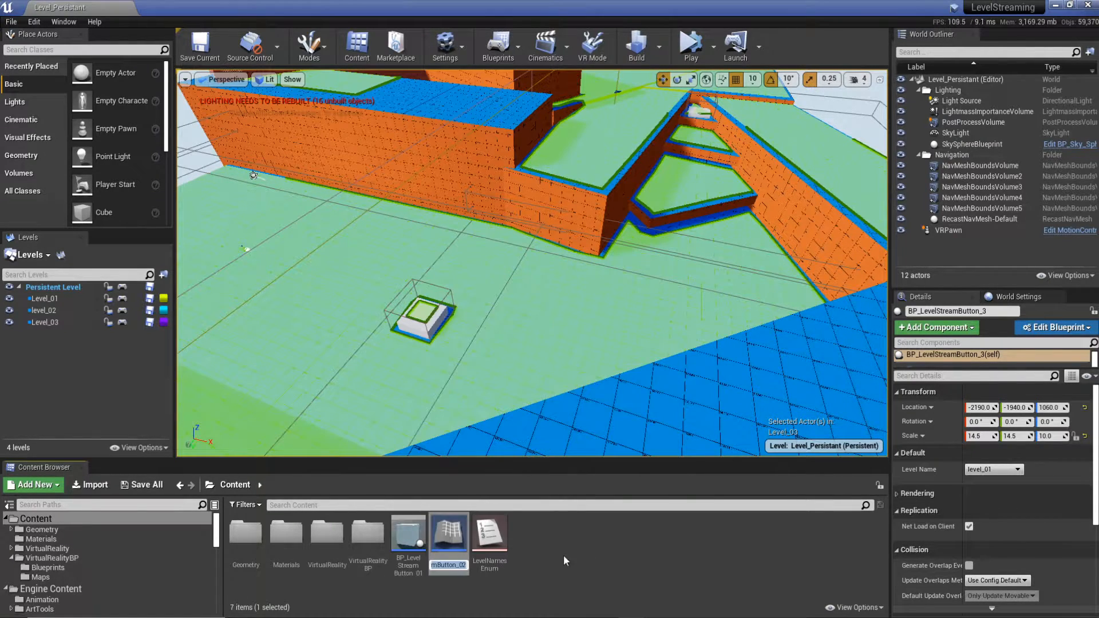
double_click(450, 534)
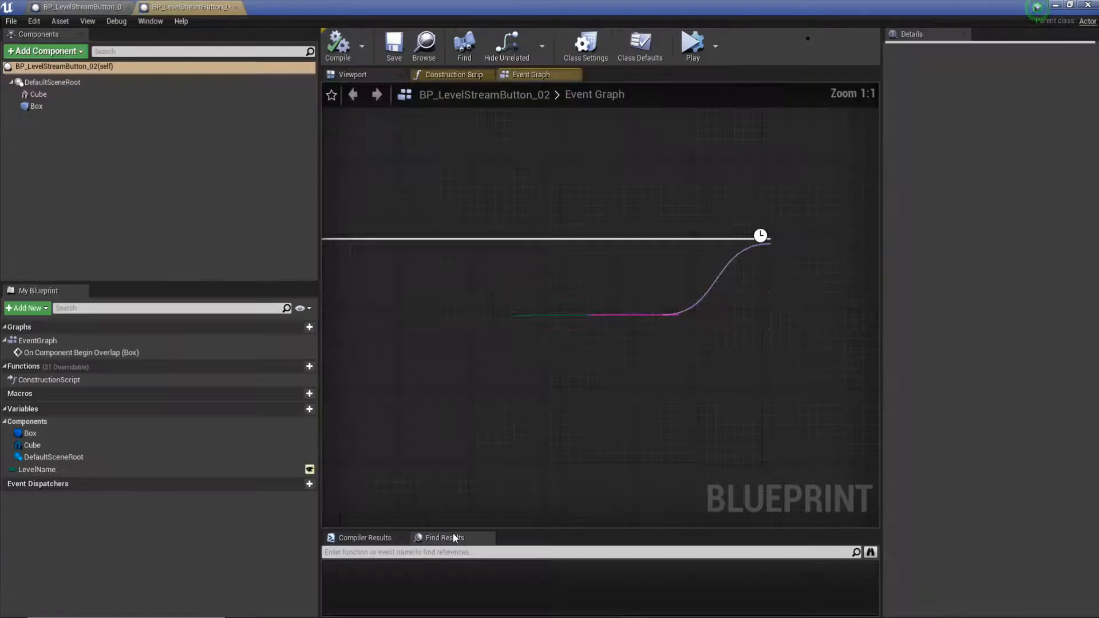
left_click(351, 75)
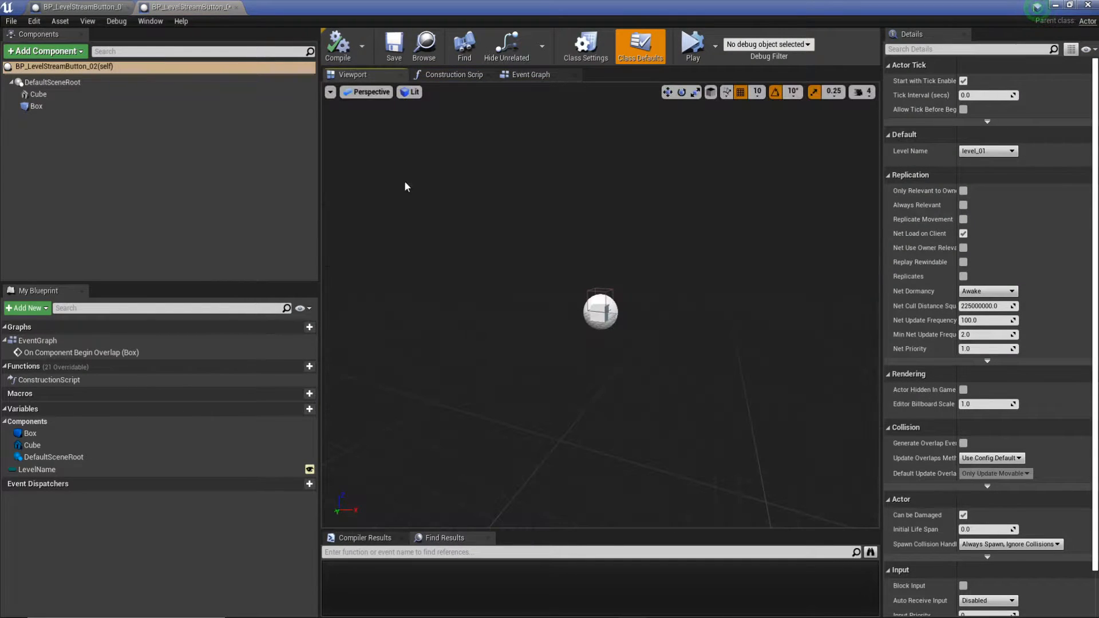
left_click(80, 95)
left_click(1029, 296)
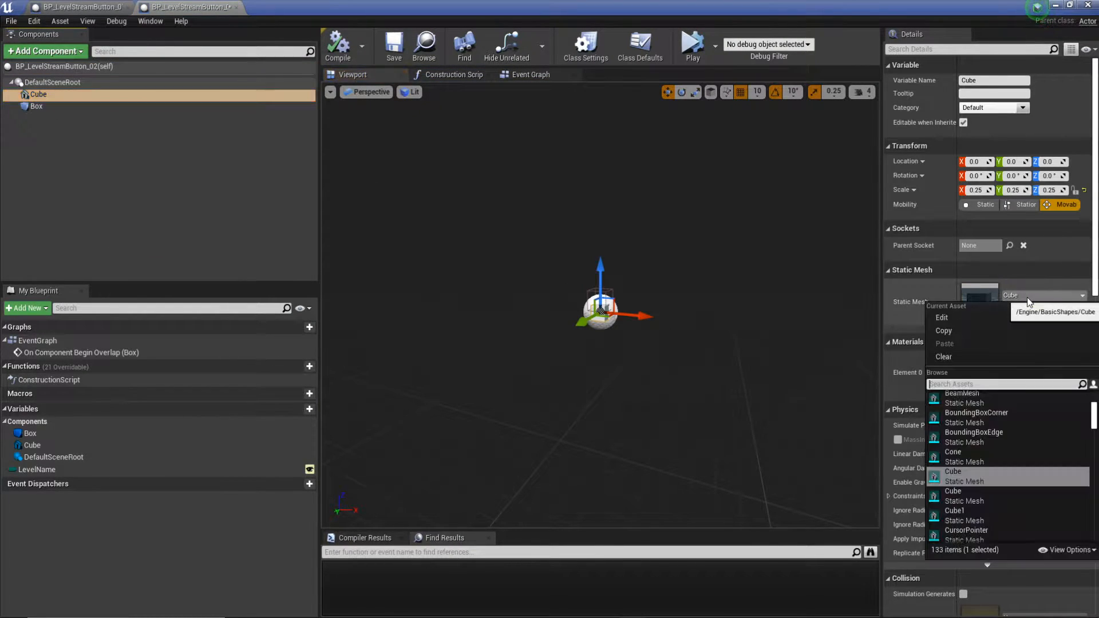
left_click(1027, 297)
- Create a new material named M_Button in the Content folder and open it for editing
left_click_drag(770, 6, 813, 32)
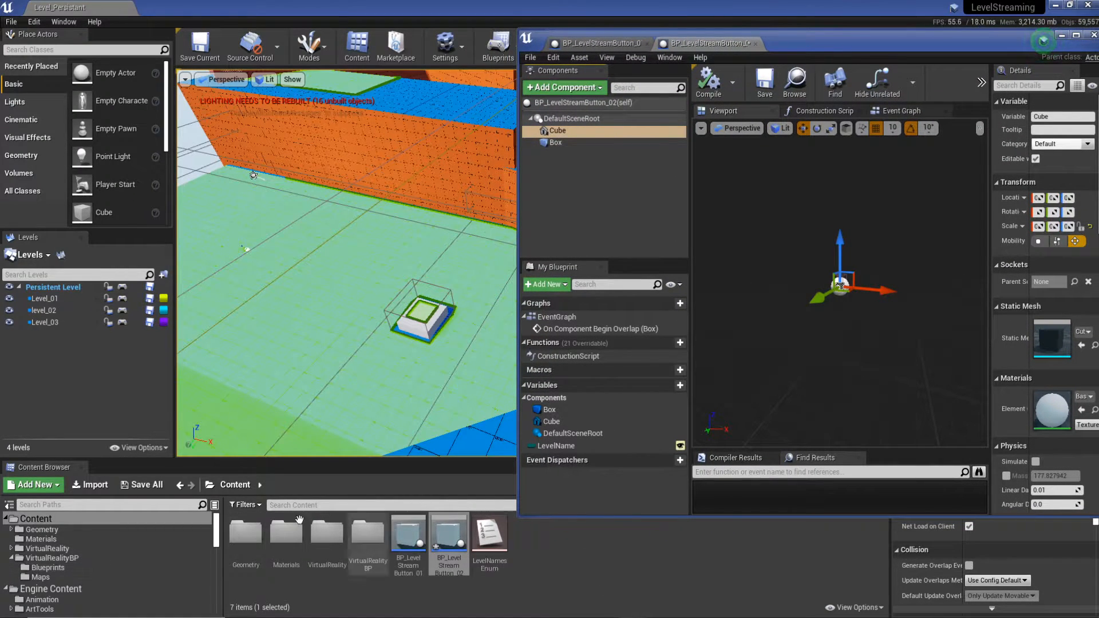
right_click(548, 559)
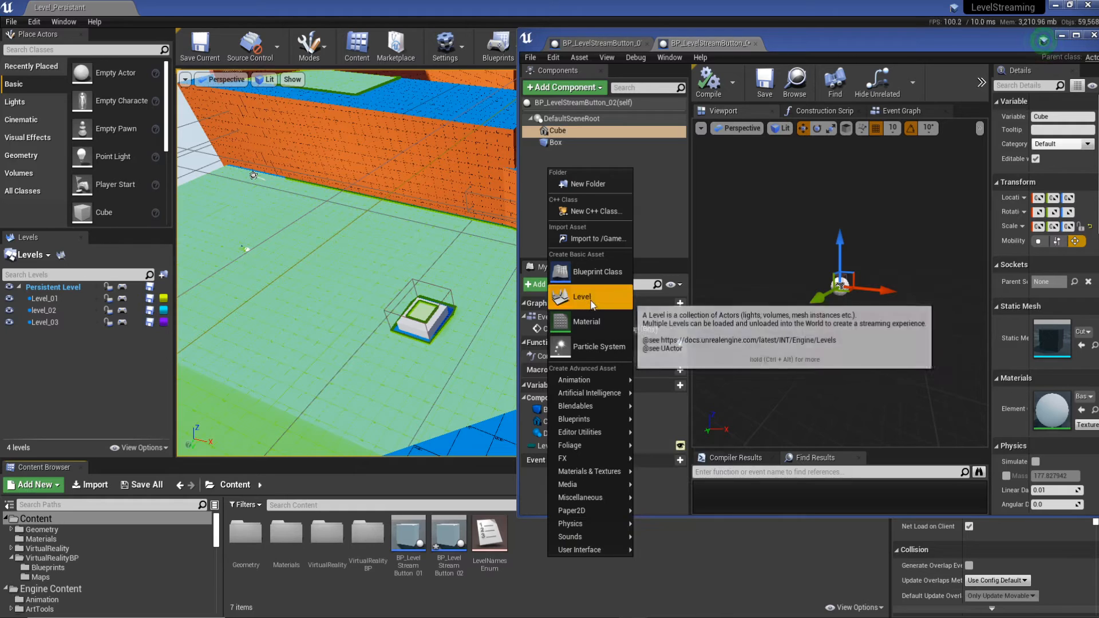
left_click(589, 322)
type("M_Button")
key("Return")
double_click(530, 541)
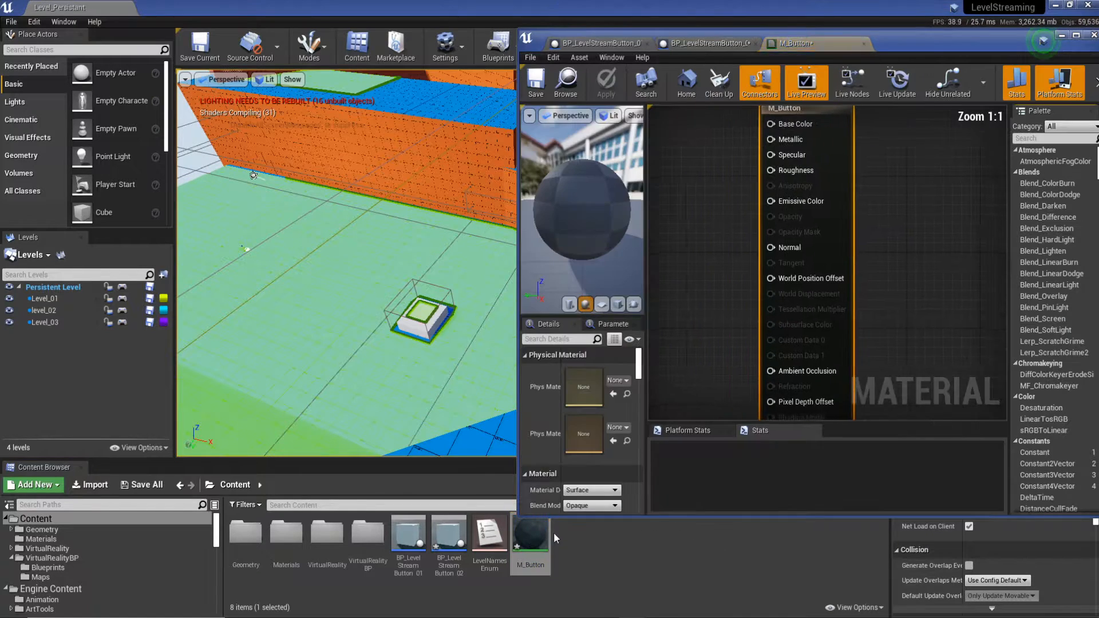
- Add a Constant4Vector node to M_Button, connect it to Base Color and set it to bright blue (0.026, 0.21, 1, 0)
left_click(728, 220)
left_click_drag(799, 243, 916, 229)
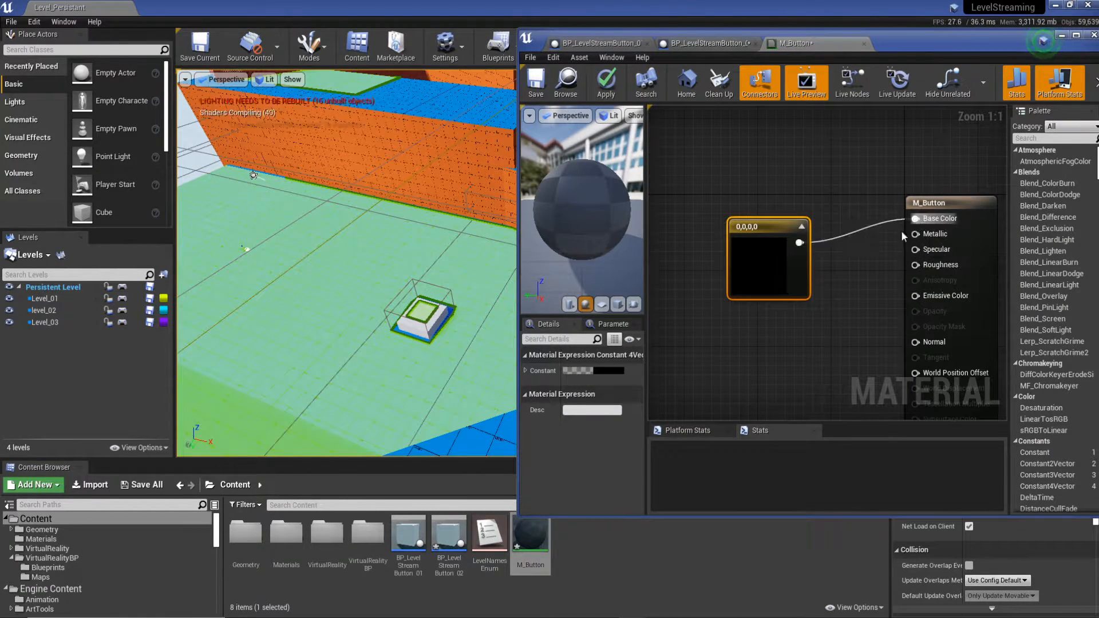
left_click(595, 370)
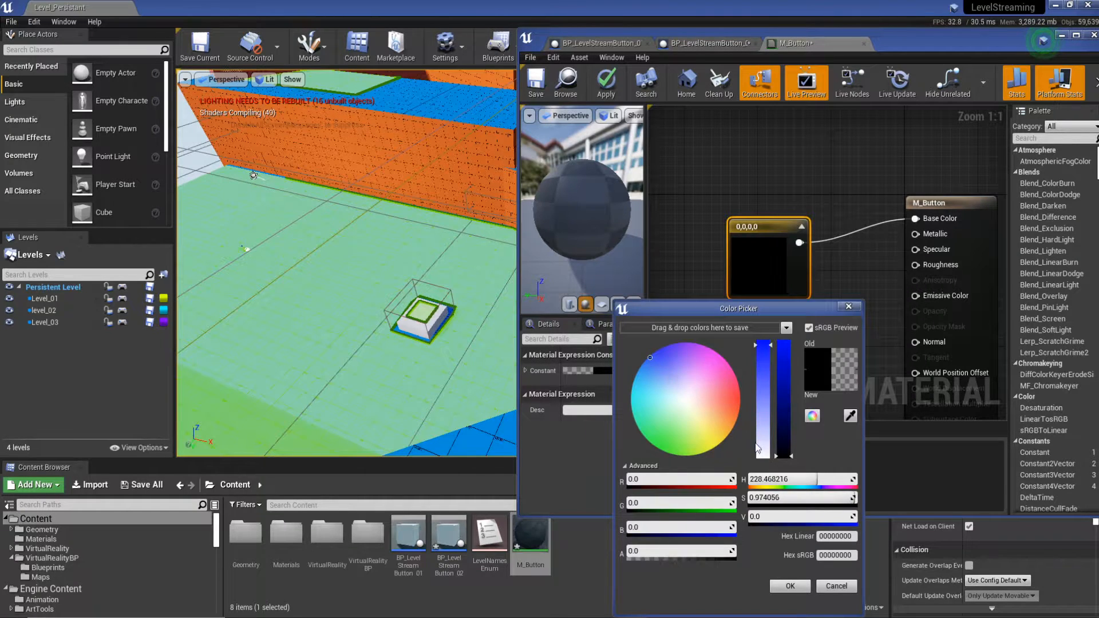
left_click_drag(784, 413, 783, 342)
left_click(790, 585)
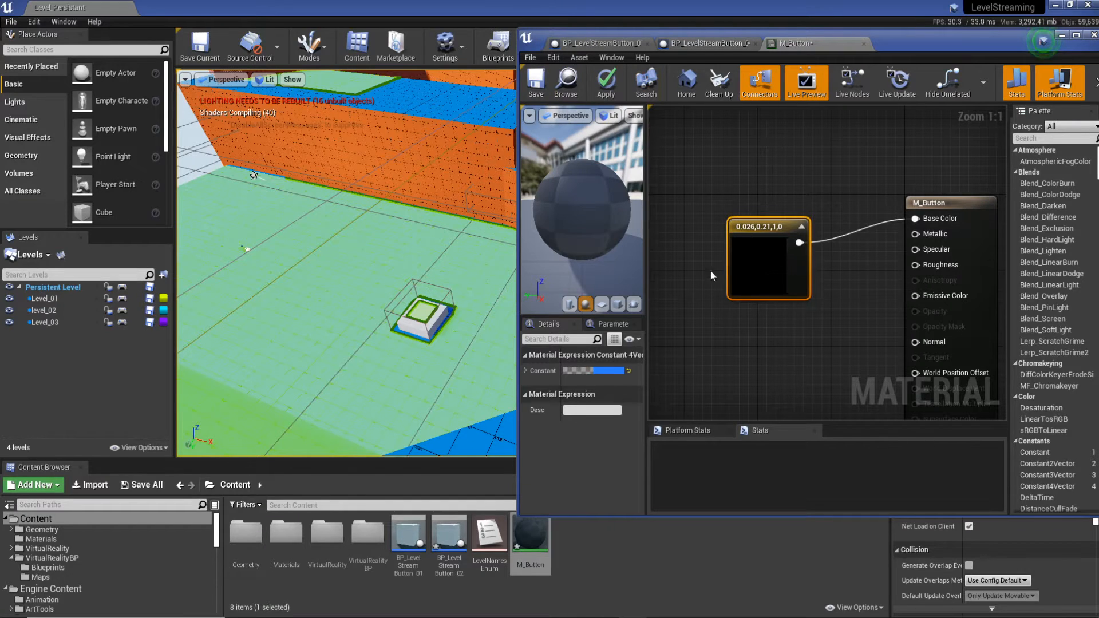
- Change the M_Button colour constant to dark red (R 0.546875, G 0.0, B 0.004316) and save the material
left_click(604, 371)
left_click_drag(693, 412, 730, 387)
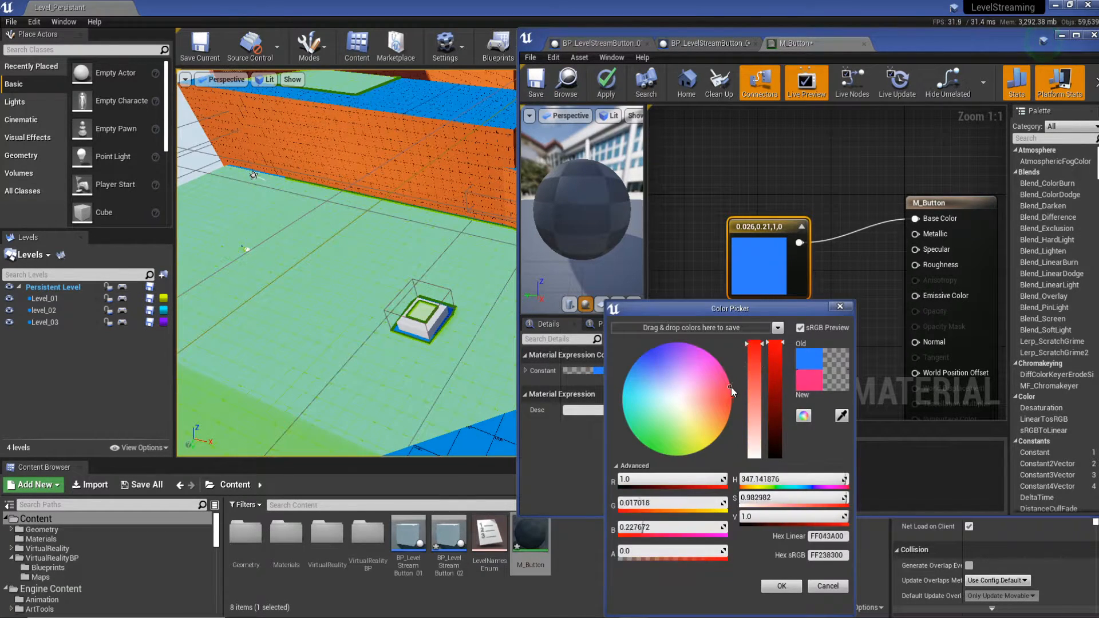
left_click(774, 394)
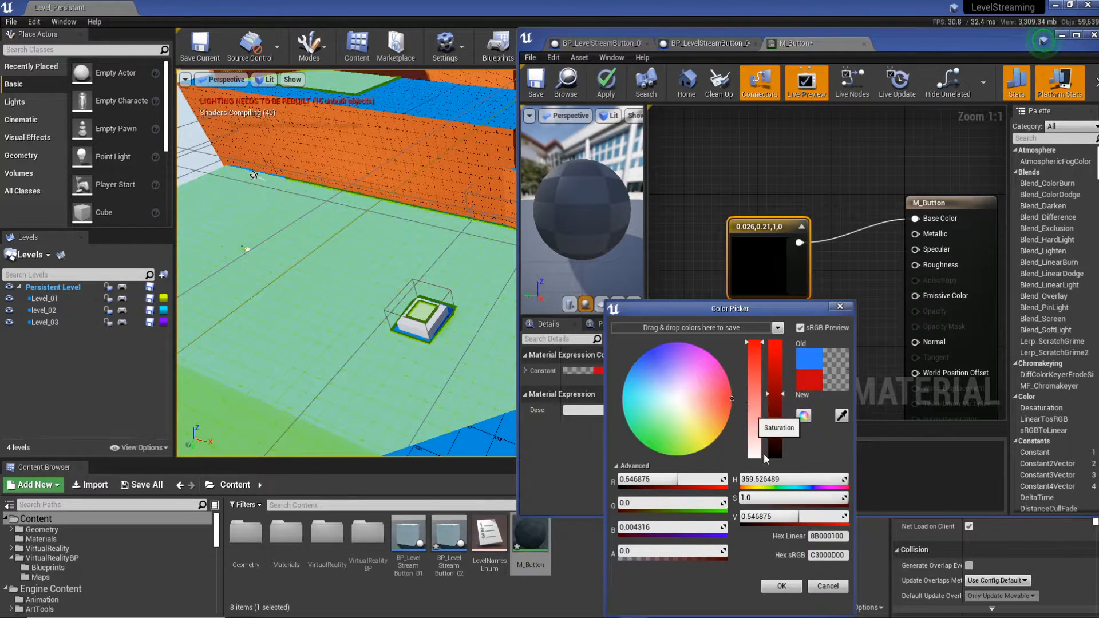
left_click(782, 587)
left_click(541, 85)
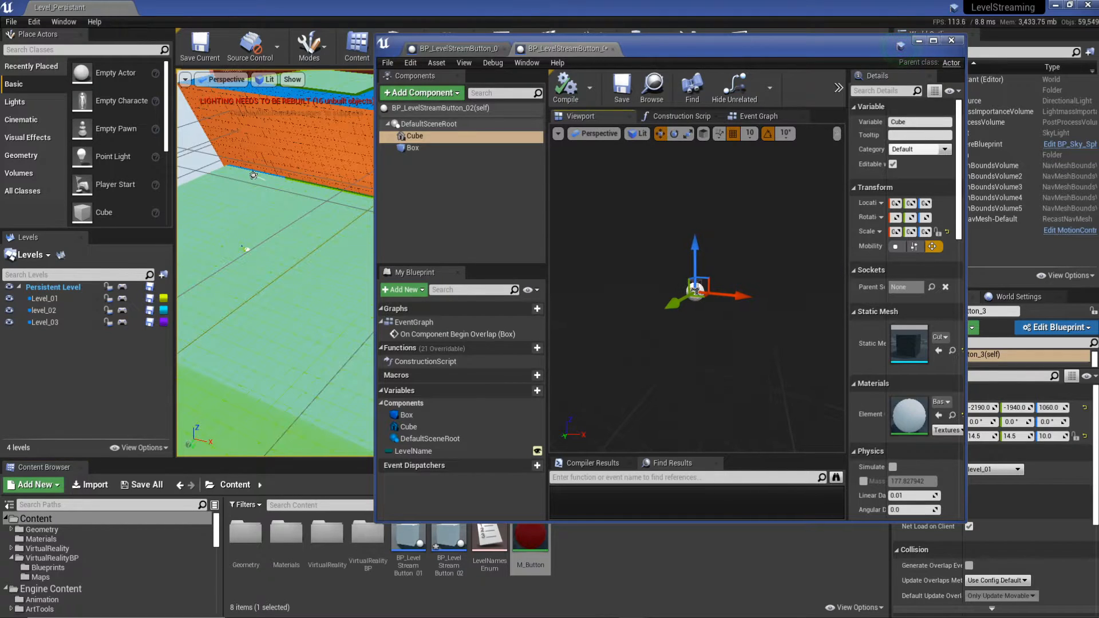
- Assign M_Button as the Cube component's Element 0 material in BP_LevelStreamButton_02, then compile and save the blueprint
left_click_drag(846, 261, 748, 261)
left_click_drag(531, 541, 845, 415)
left_click(566, 87)
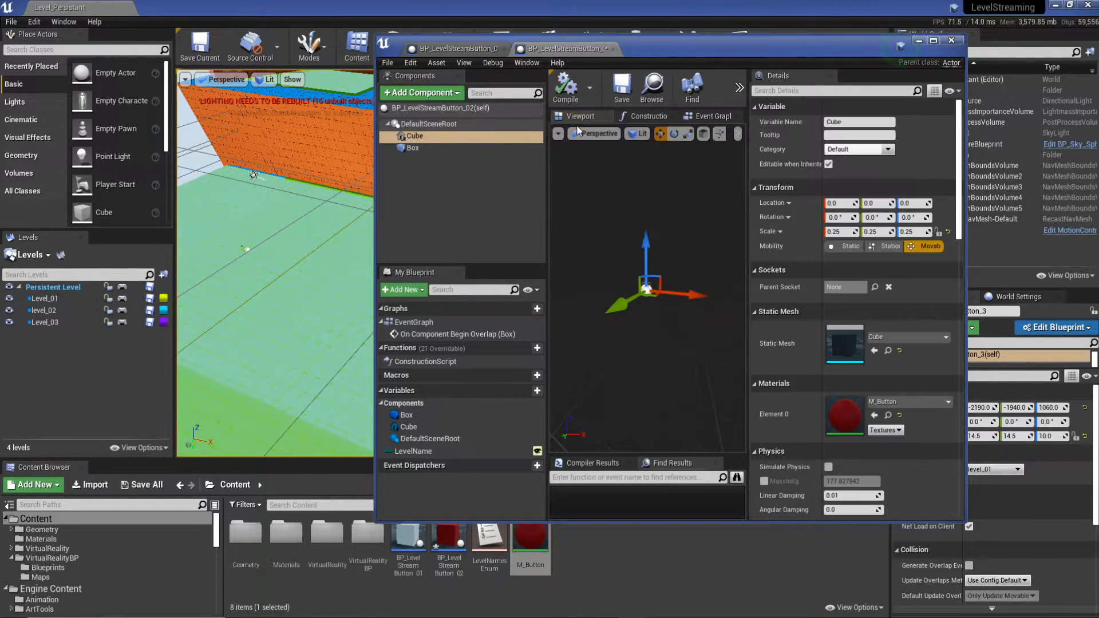
left_click(623, 89)
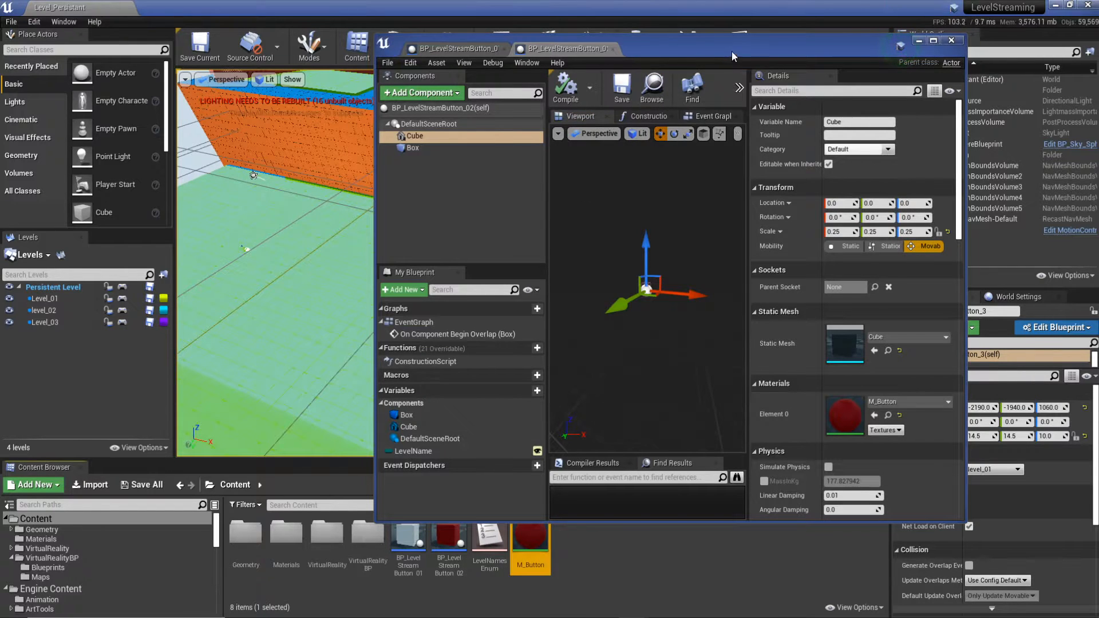
- Add an Unload Stream Level node to the event graph of BP_LevelStreamButton_02, below Load Stream Level
double_click(675, 46)
left_click(528, 75)
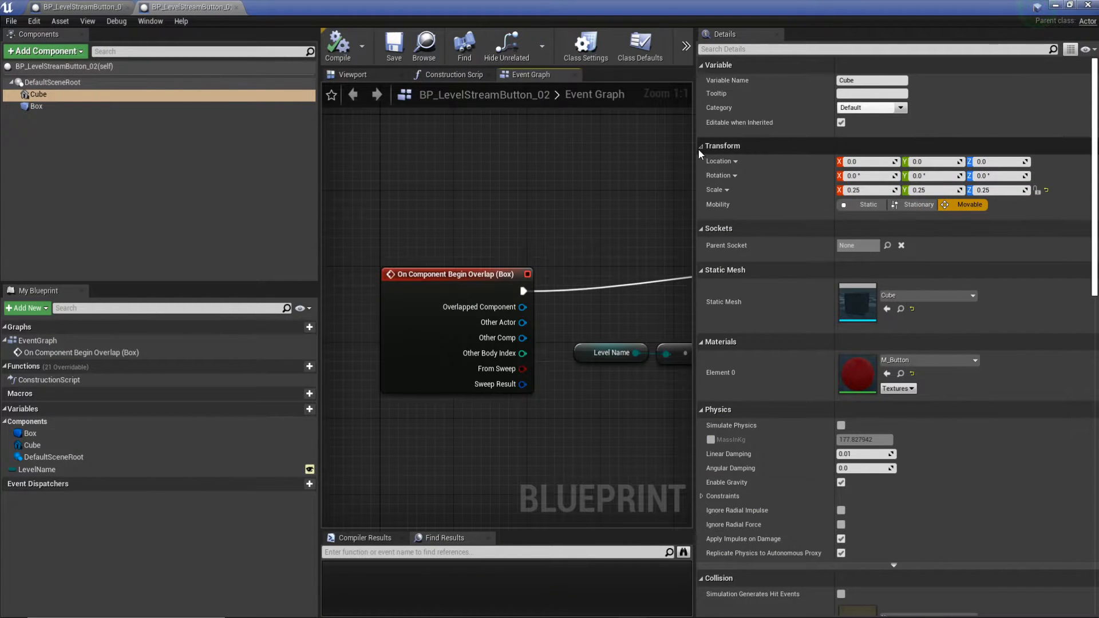
left_click_drag(695, 183, 956, 183)
right_click_drag(858, 439, 662, 411)
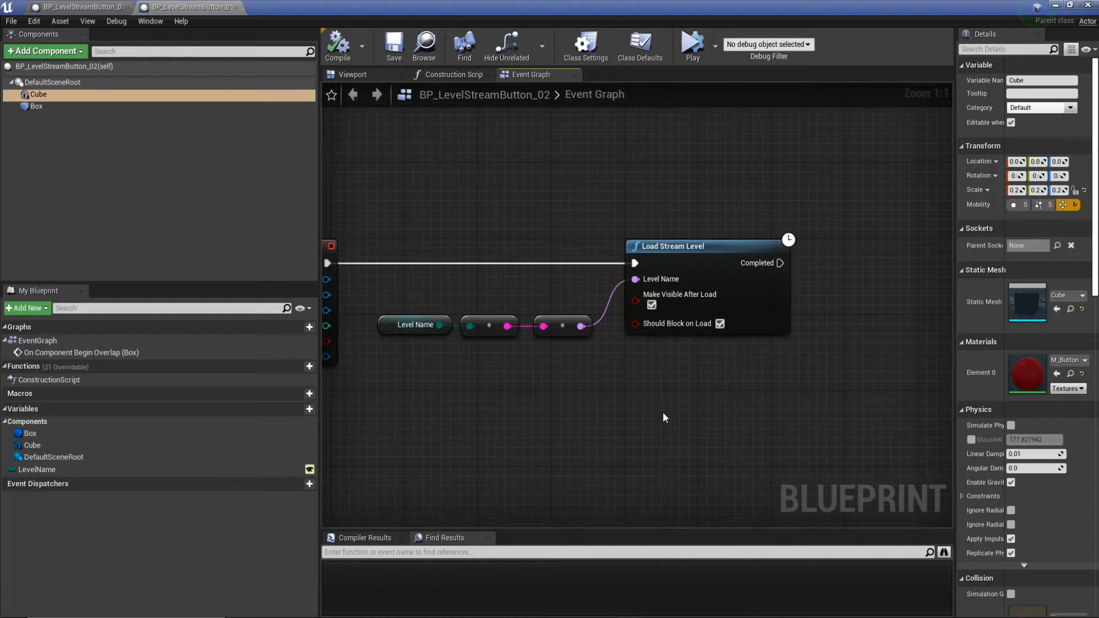
right_click(664, 405)
type("unlo")
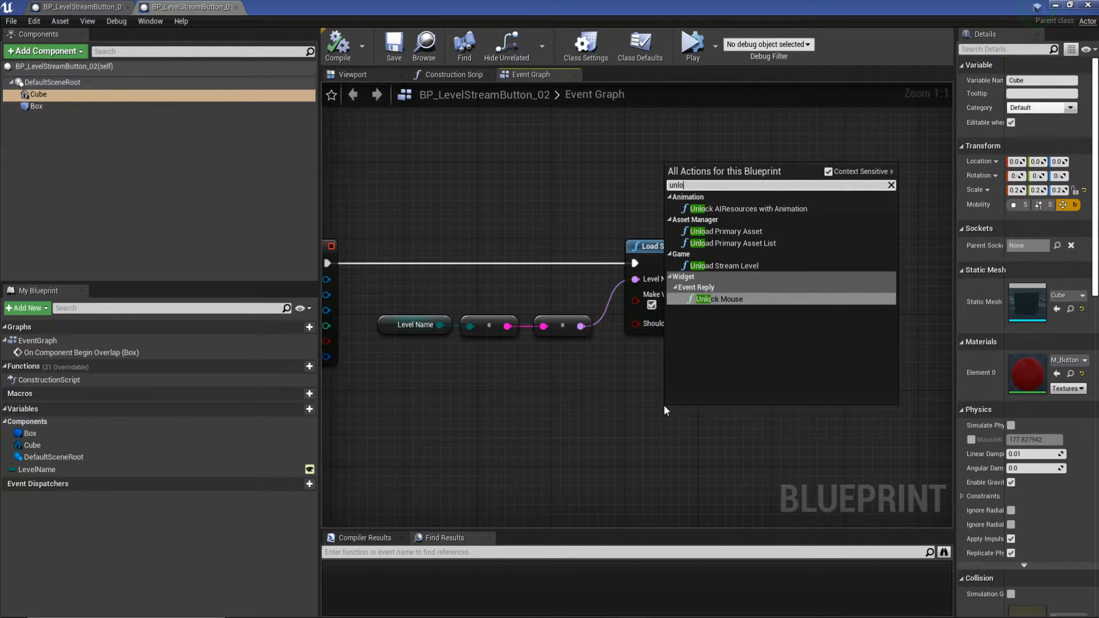
type("a")
key("Return")
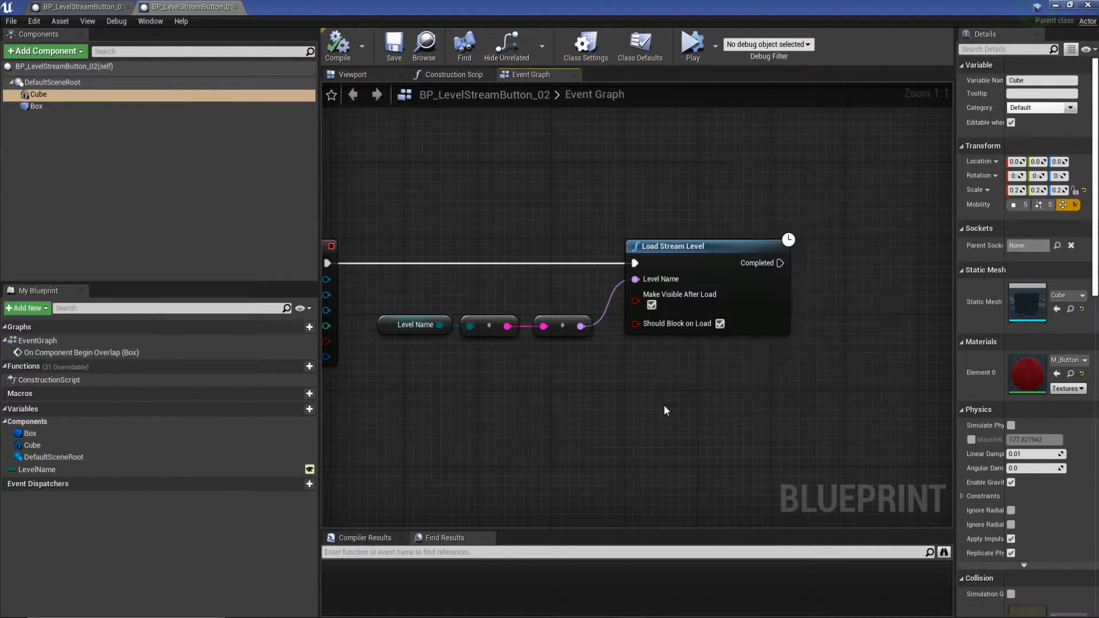
- Connect the overlap event and converted Level Name to Unload Stream Level, and replace the Load Stream Level node with it
right_click_drag(657, 349, 718, 354)
left_click_drag(730, 429, 389, 267)
left_click_drag(640, 332, 697, 400)
left_click(770, 265)
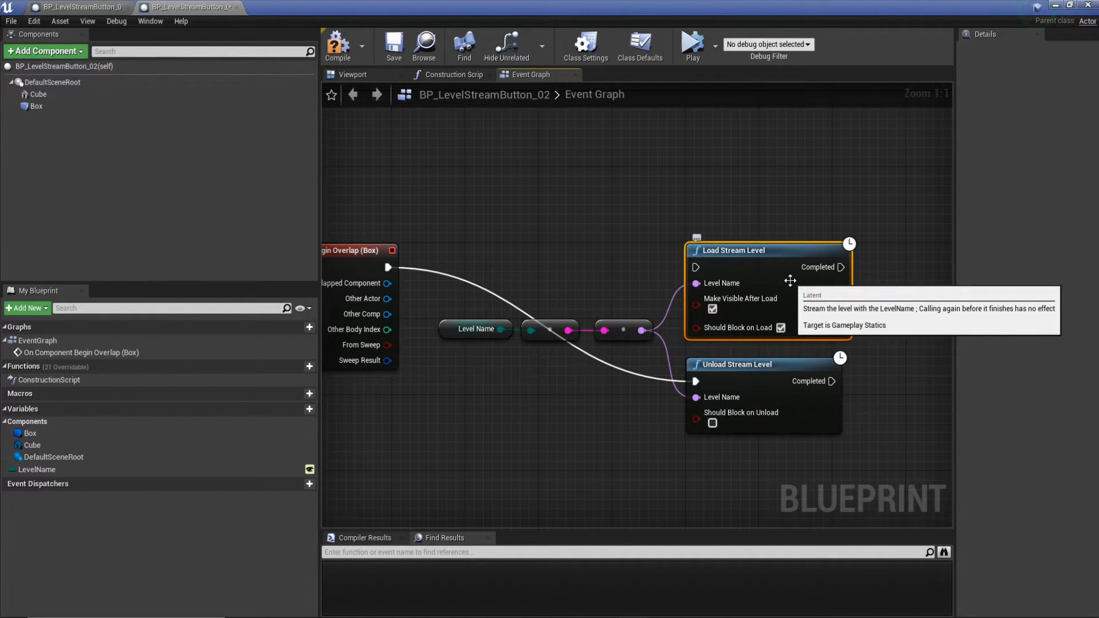
key("Delete")
left_click_drag(744, 367, 749, 255)
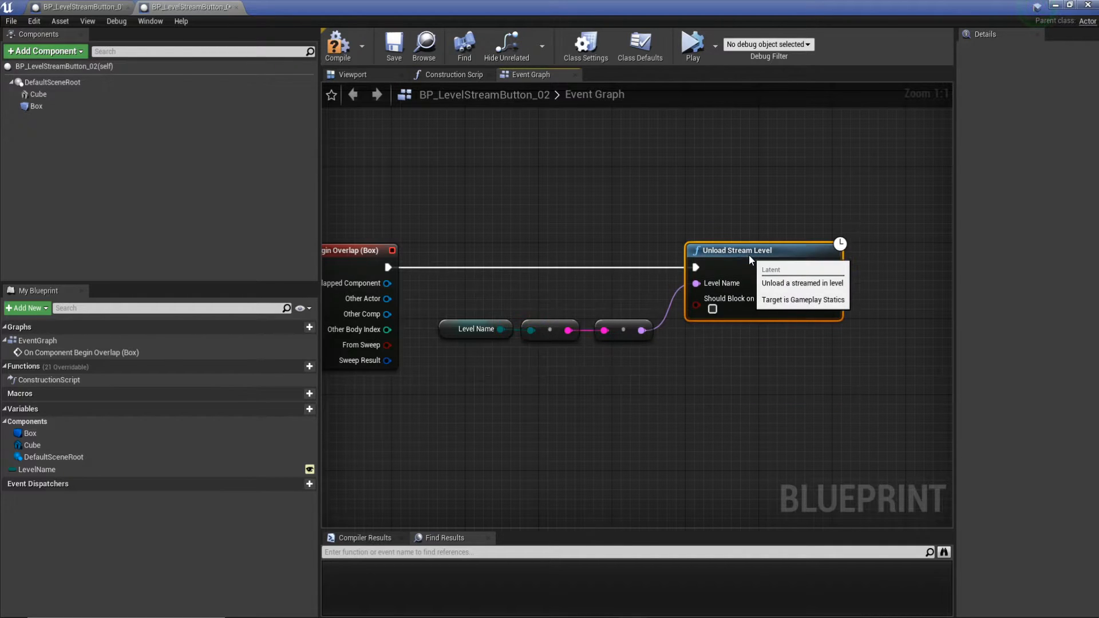
- Compile and save BP_LevelStreamButton_02, and close both level stream button blueprints
left_click(337, 49)
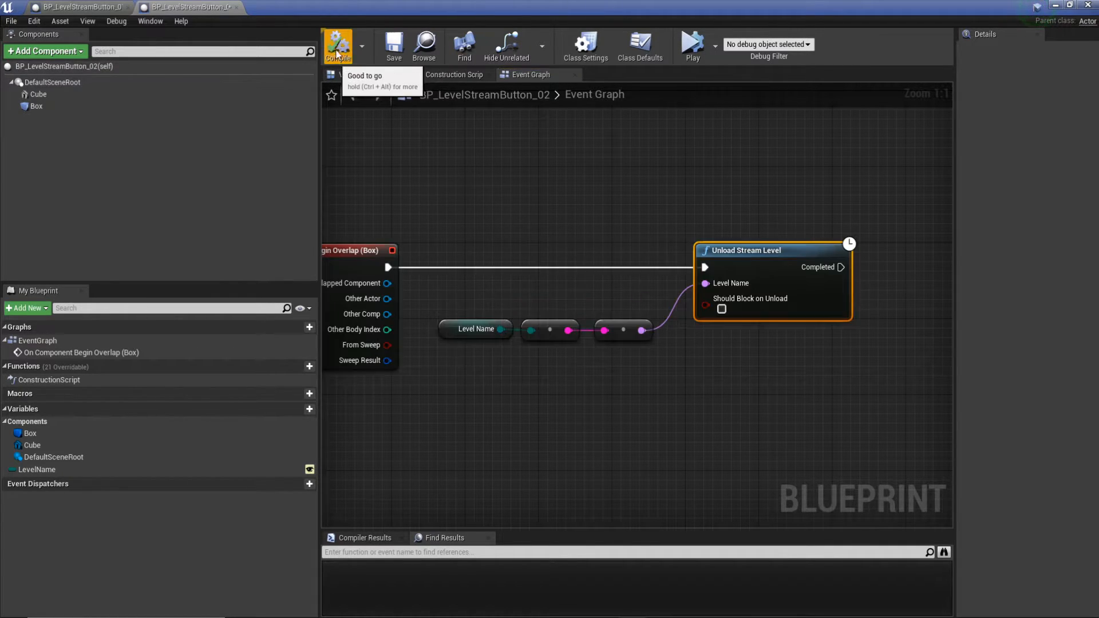
left_click(150, 470)
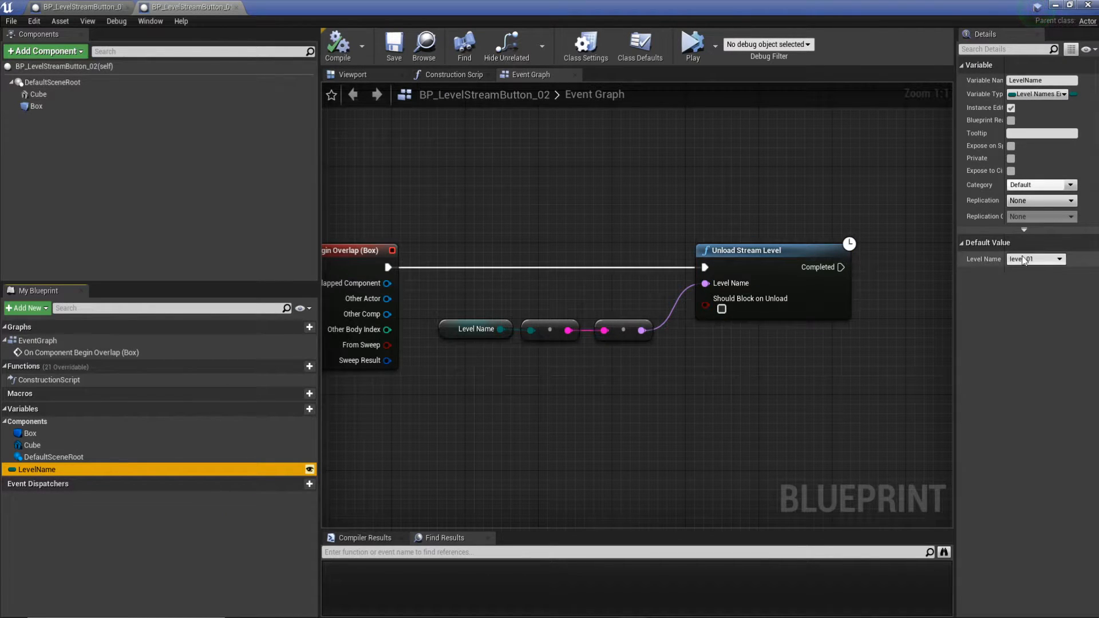
left_click(398, 53)
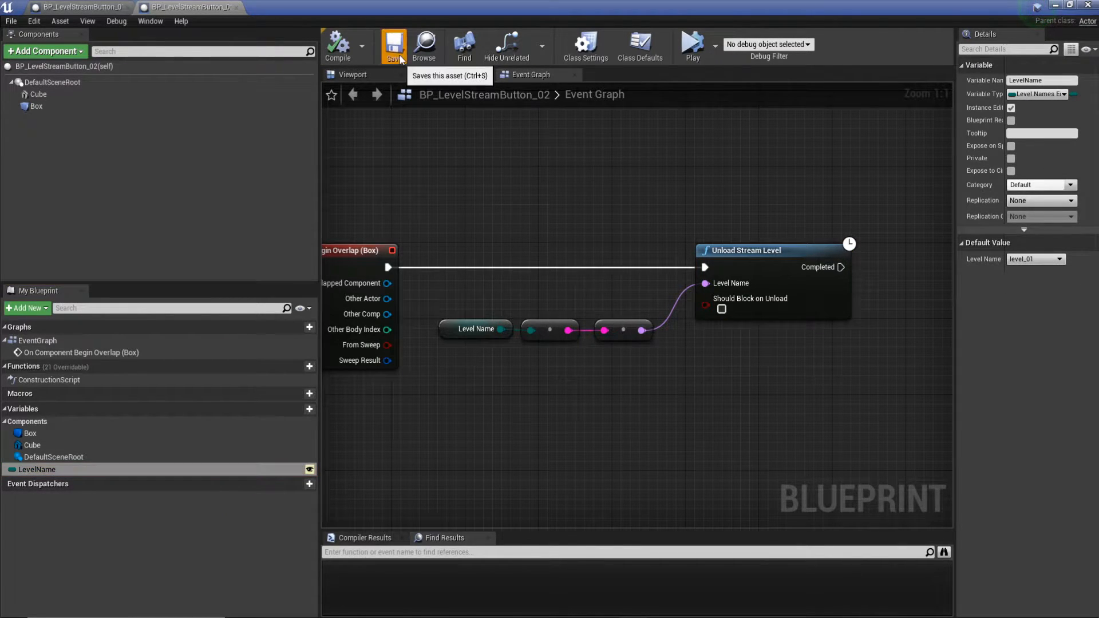
left_click(236, 8)
left_click(127, 8)
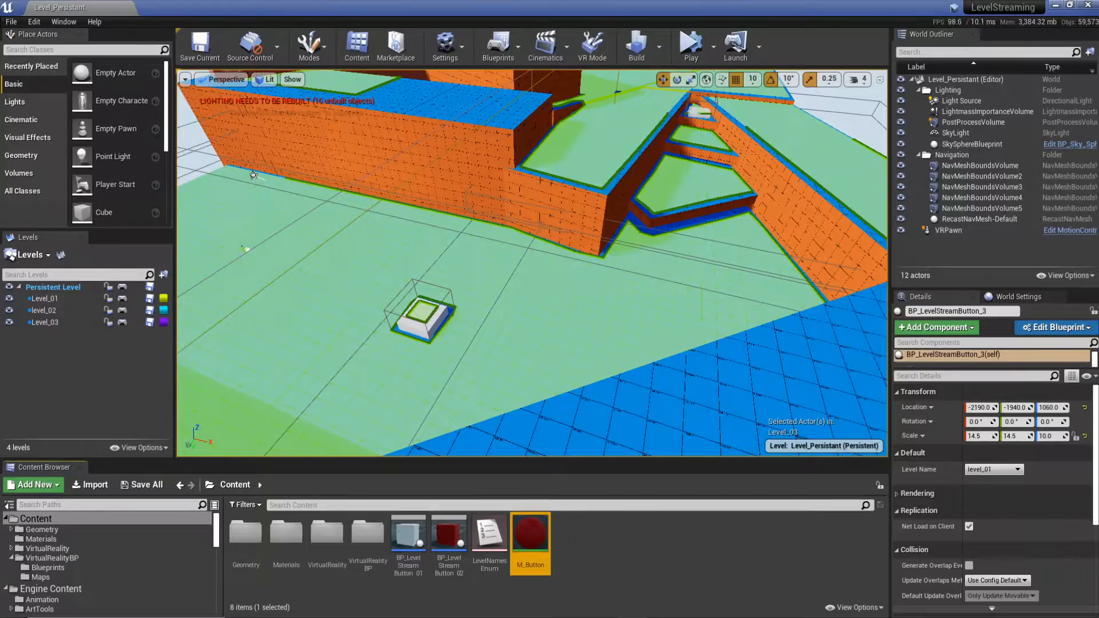
- Toggle the visibility of Level_01 to compare the scene, leaving the level hidden
right_click_drag(344, 183, 339, 224)
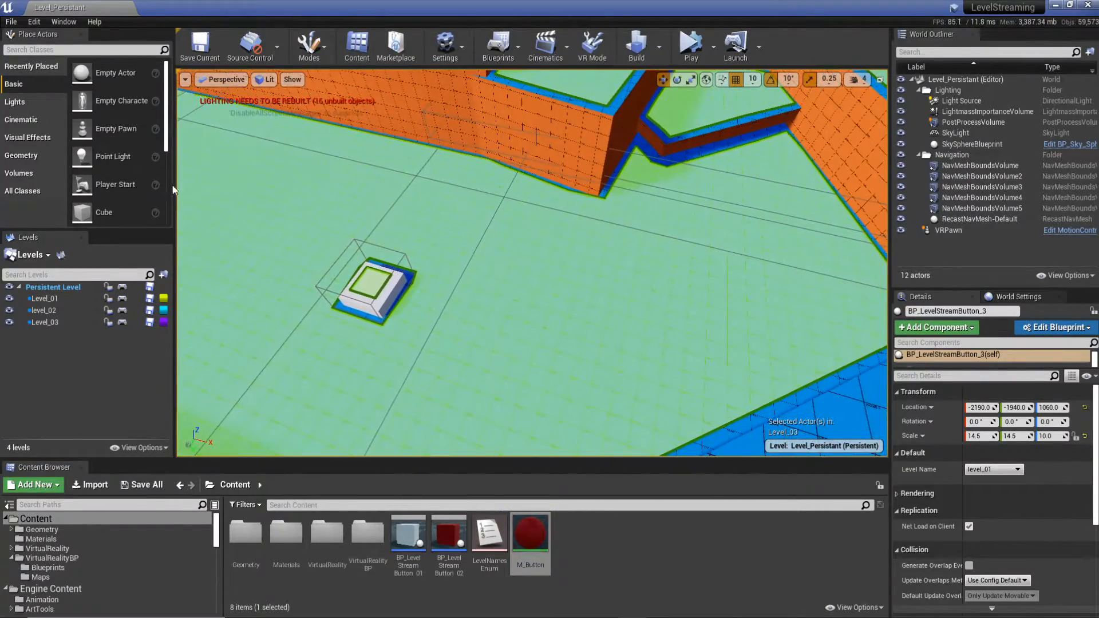
left_click(10, 302)
left_click(10, 303)
left_click(10, 303)
left_click(9, 302)
left_click(10, 303)
- Place a BP_LevelStreamButton_02 on the ground floor at (2520, 30, 50) and scale it to 8.75, 8.75, 3.25
mouse_move(479, 287)
right_mouse_down()
mouse_move(480, 275)
mouse_move(479, 286)
right_mouse_up()
key("s")
key("w")
key("s")
left_click_drag(449, 533, 517, 249)
key("r")
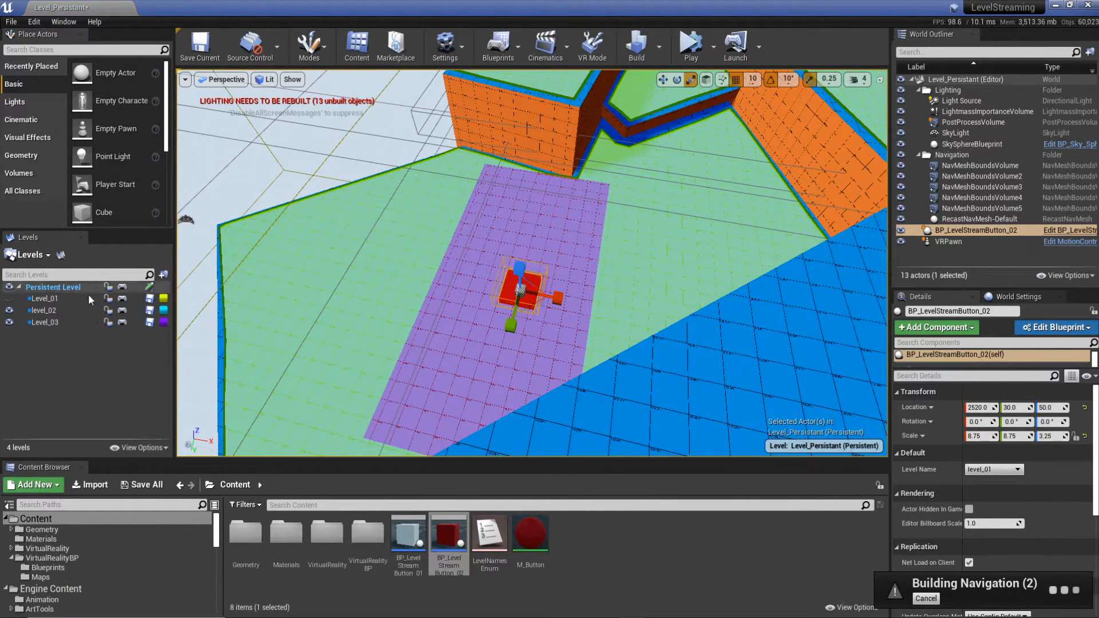
- Show and hide Level_01 again to check the red button's placement, and inspect the button up close
left_click(9, 299)
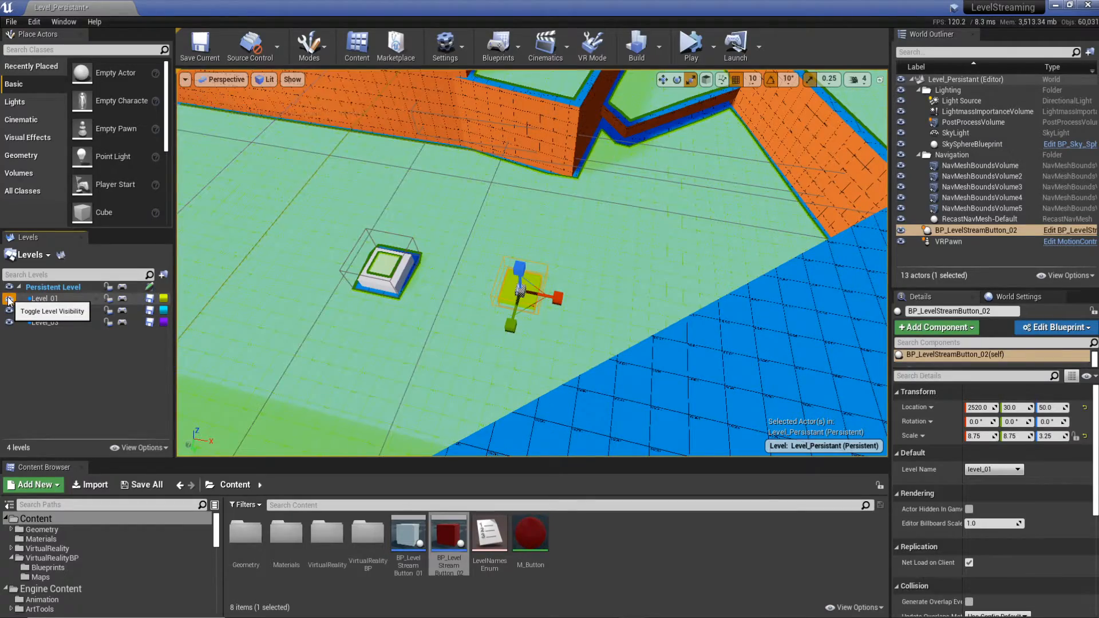
left_click(9, 299)
key("w")
right_click_drag(572, 327, 544, 257)
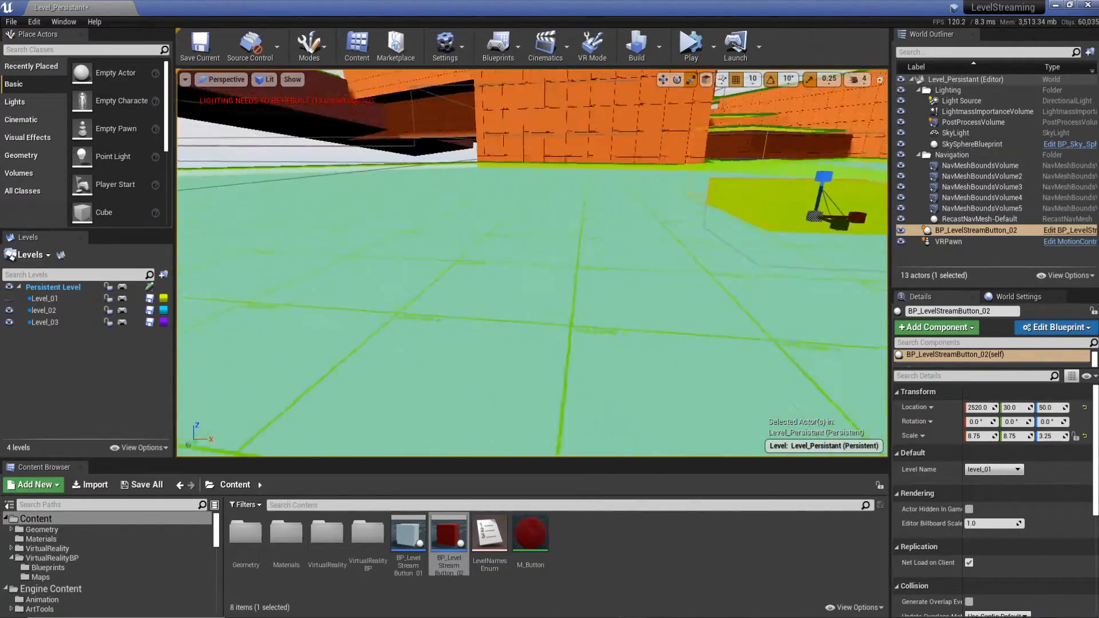
key("f")
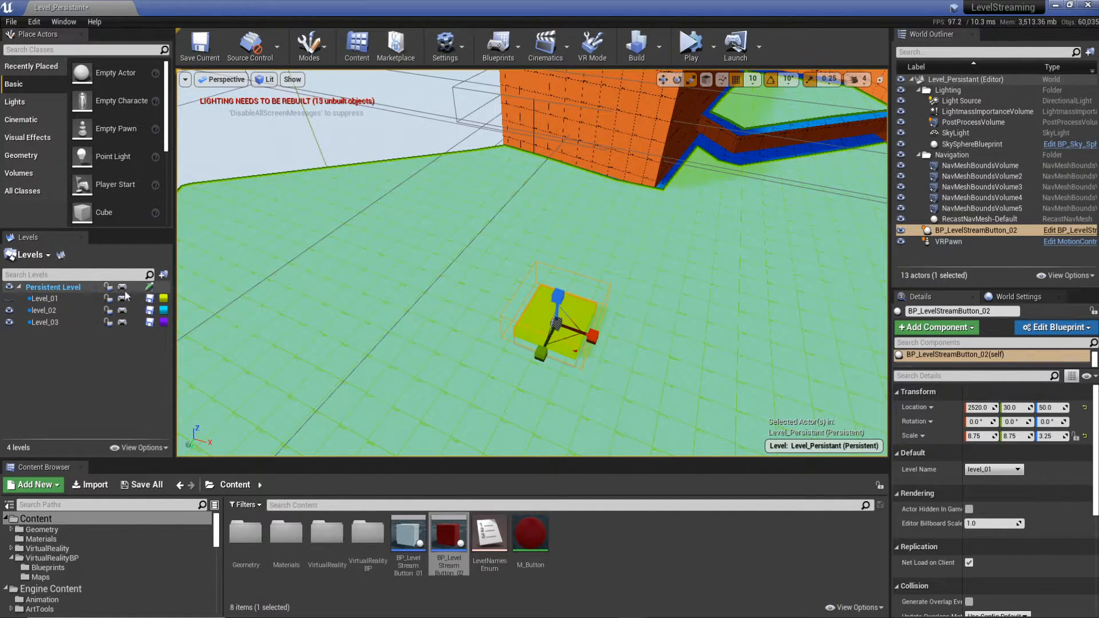
- Make level_02 the current level, move the selected red button into it and toggle its visibility as a check
double_click(44, 310)
right_click(58, 315)
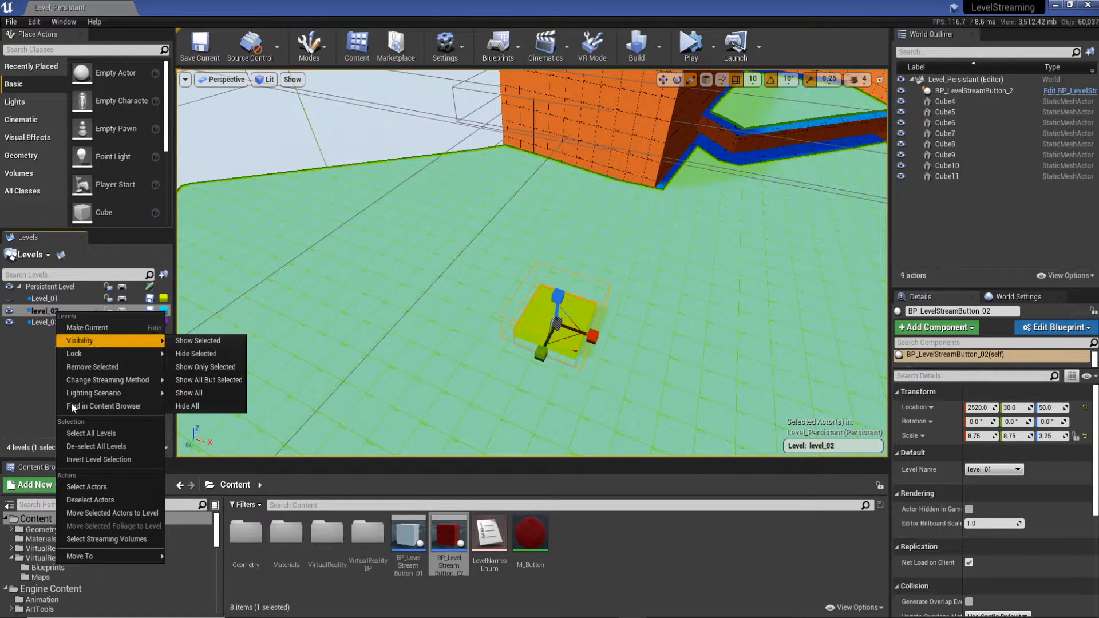
left_click(93, 513)
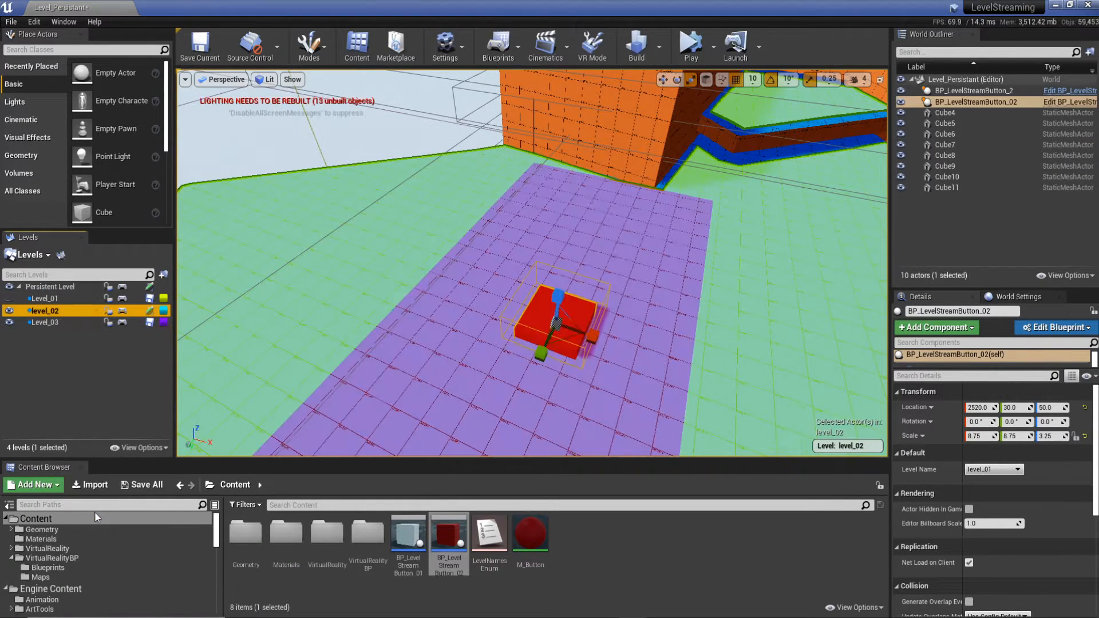
left_click(9, 311)
left_click(9, 311)
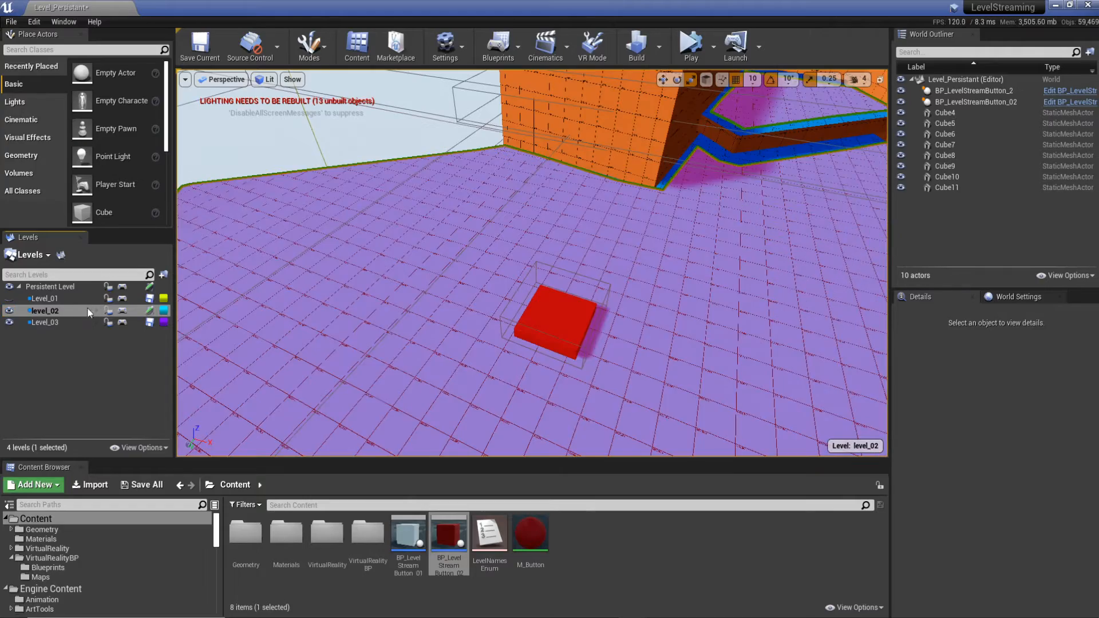
- Duplicate the red button and position the copy on the upper platform at about (3250, -4360, 680)
right_click_drag(189, 258, 186, 256)
right_click_drag(456, 358, 456, 358)
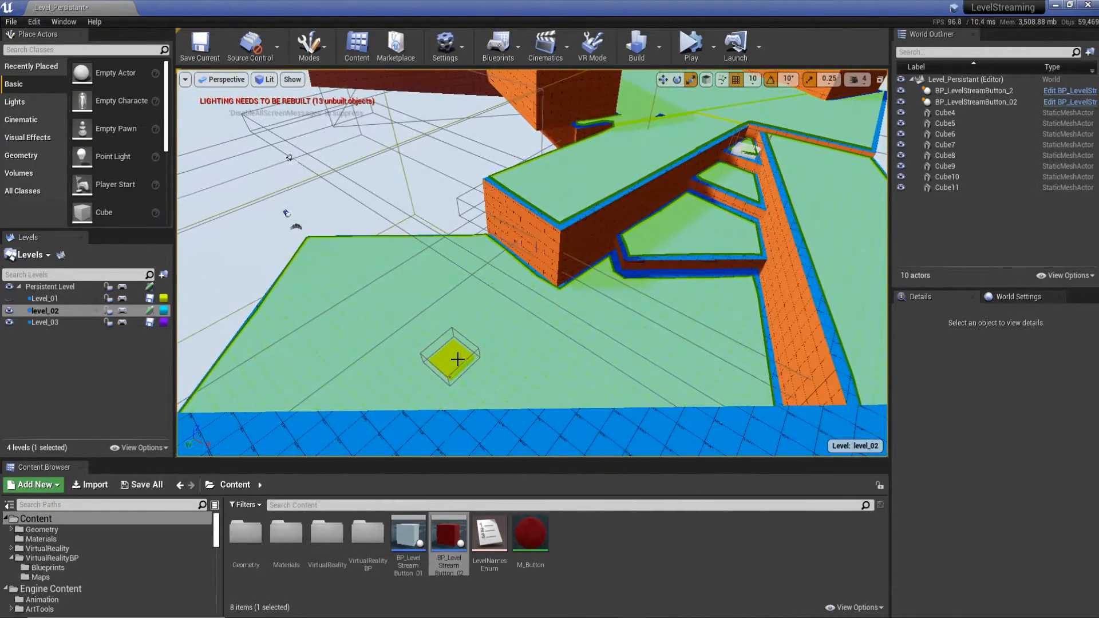
left_click(456, 359)
right_click_drag(701, 422, 510, 356)
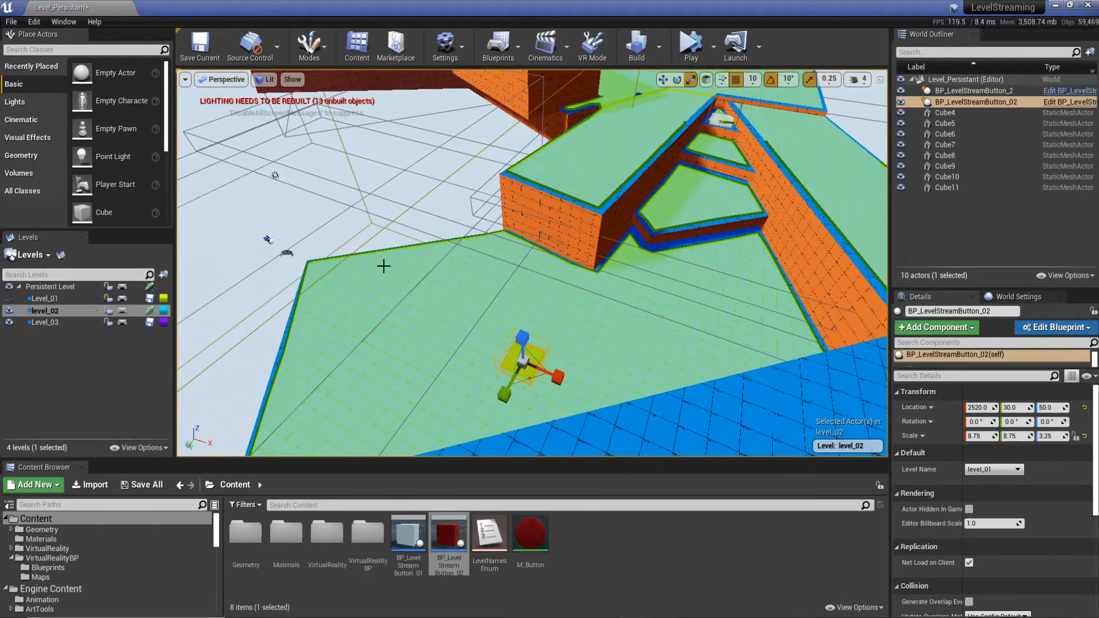
right_click_drag(399, 285, 410, 336)
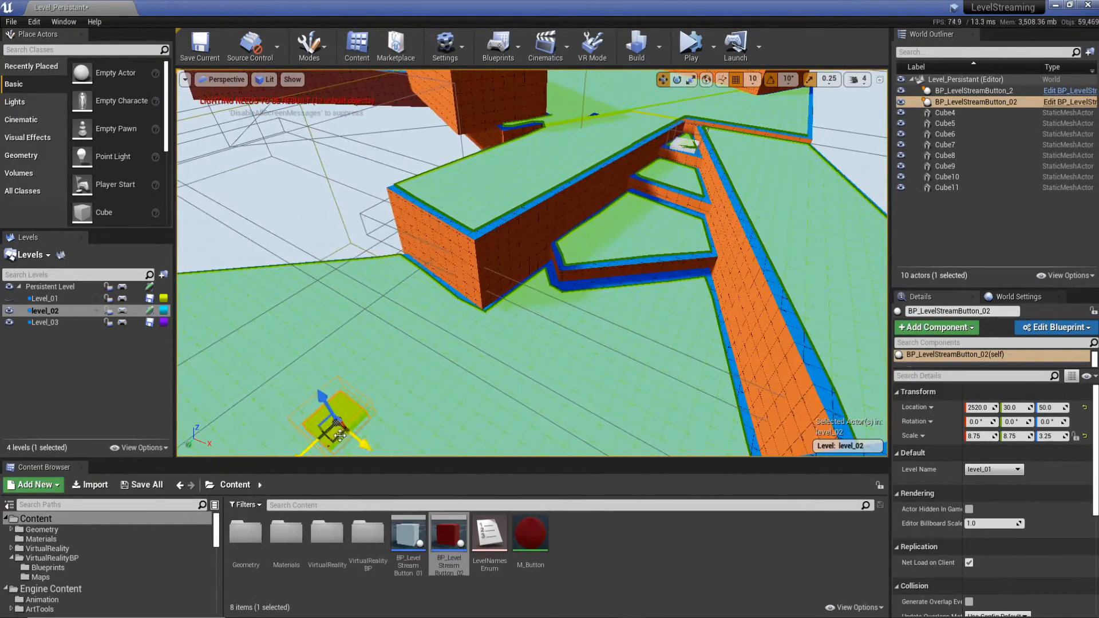
left_click_drag(337, 438, 655, 127, "alt")
mouse_move(655, 127)
right_mouse_down()
mouse_move(646, 92)
mouse_move(675, 135)
right_mouse_up()
left_click_drag(601, 185, 643, 241)
- Toggle the visibility of Level_03 and level_02 to check which level's floor lies beneath the duplicated button
left_click(10, 322)
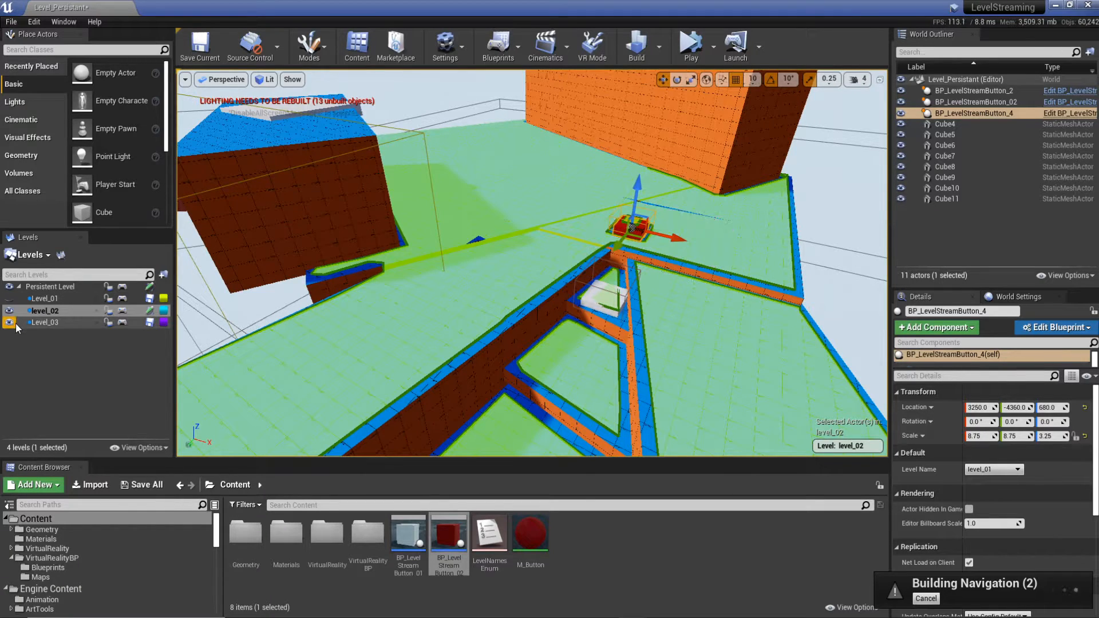
left_click(10, 323)
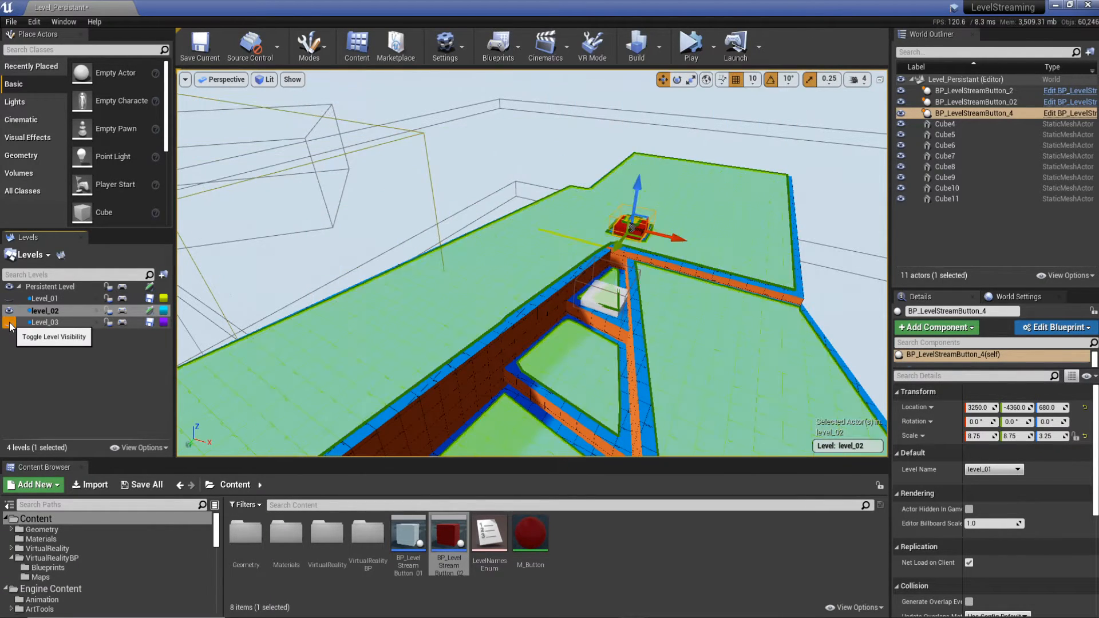
left_click(10, 322)
left_click(10, 313)
left_click(9, 313)
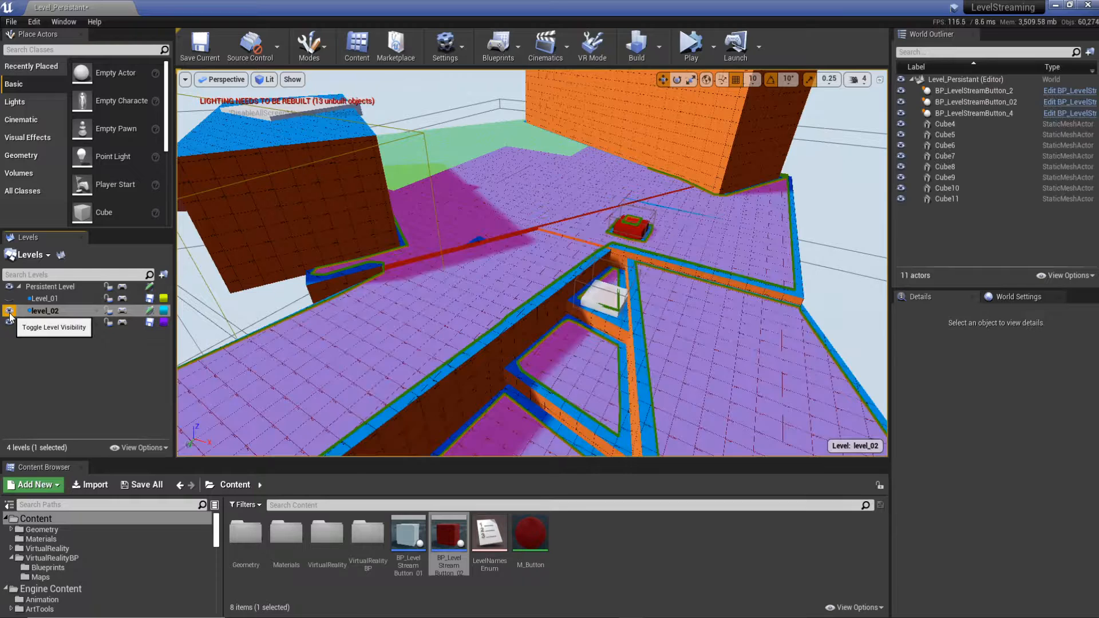
- Move the duplicated red button farther onto the upper platform to (2580, -4620, 680) and check it by toggling level_02's visibility
left_click(632, 229)
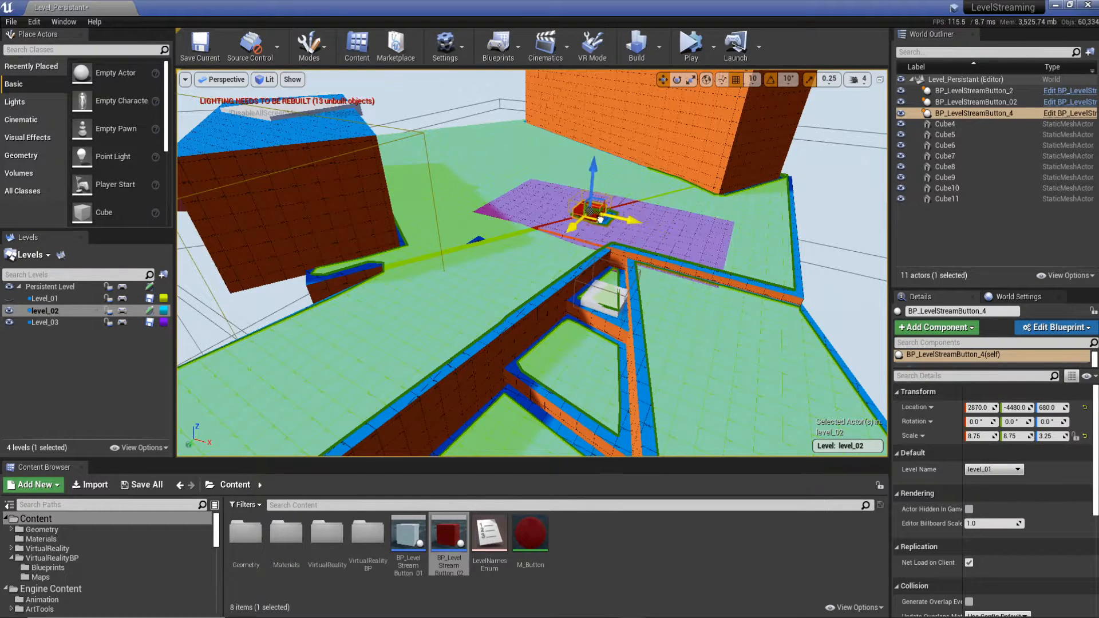
key("f")
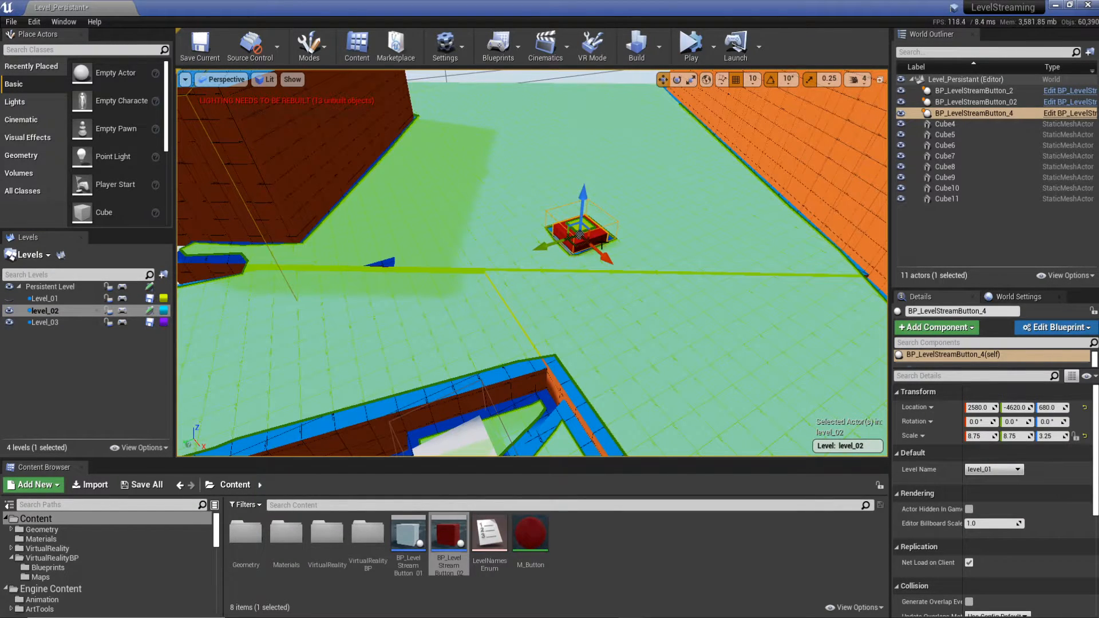
left_click(9, 312)
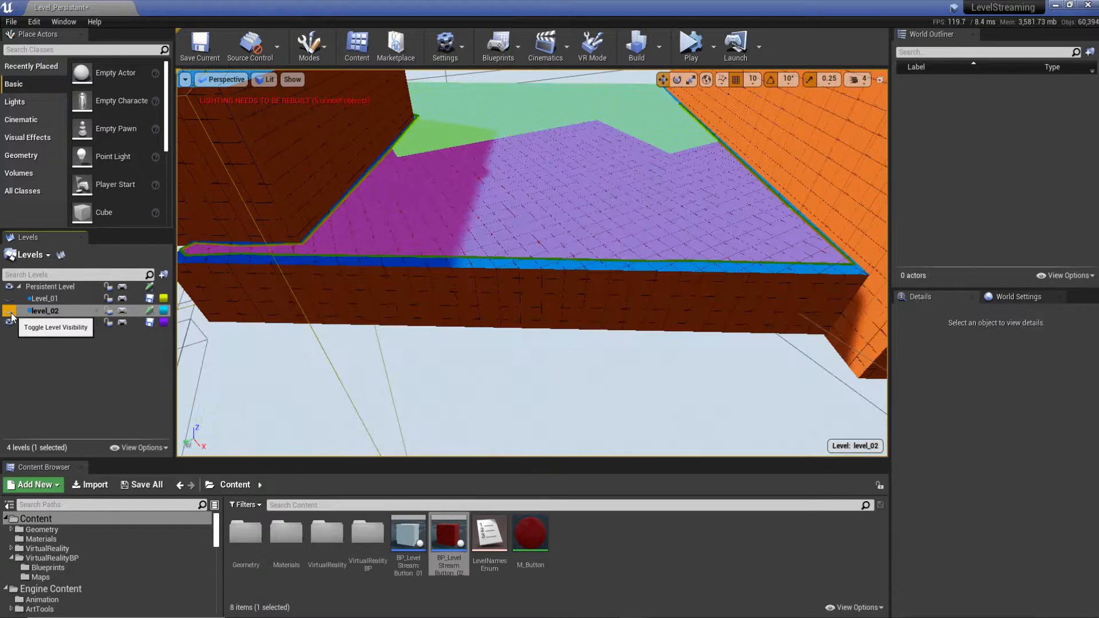
left_click(10, 313)
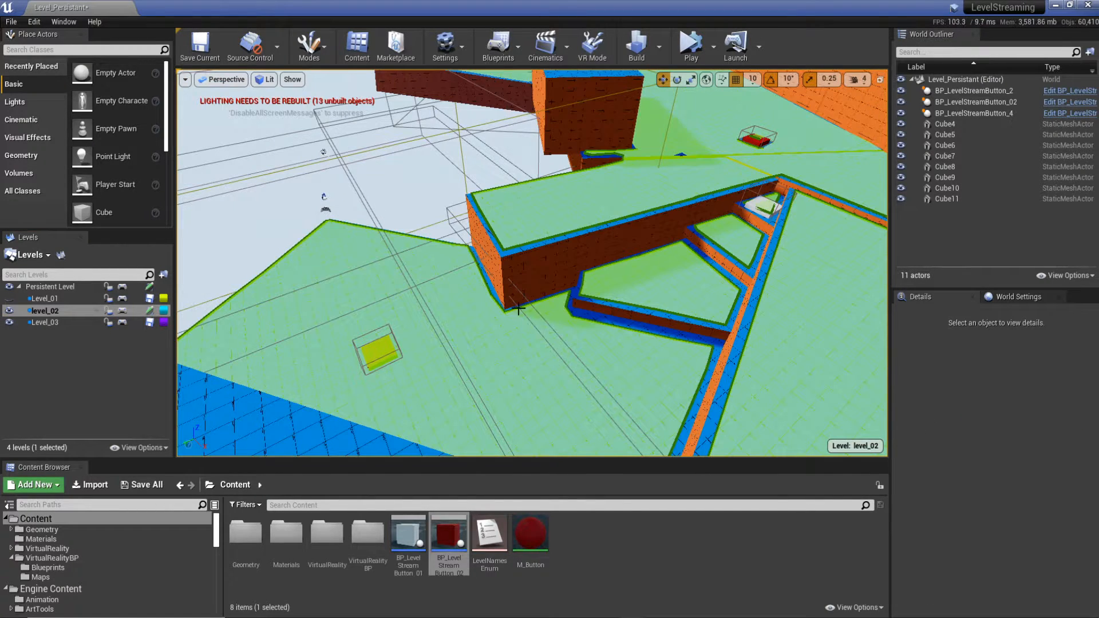
- Show Level_01, hide level_02 and make Level_03 the current level
left_click(11, 300)
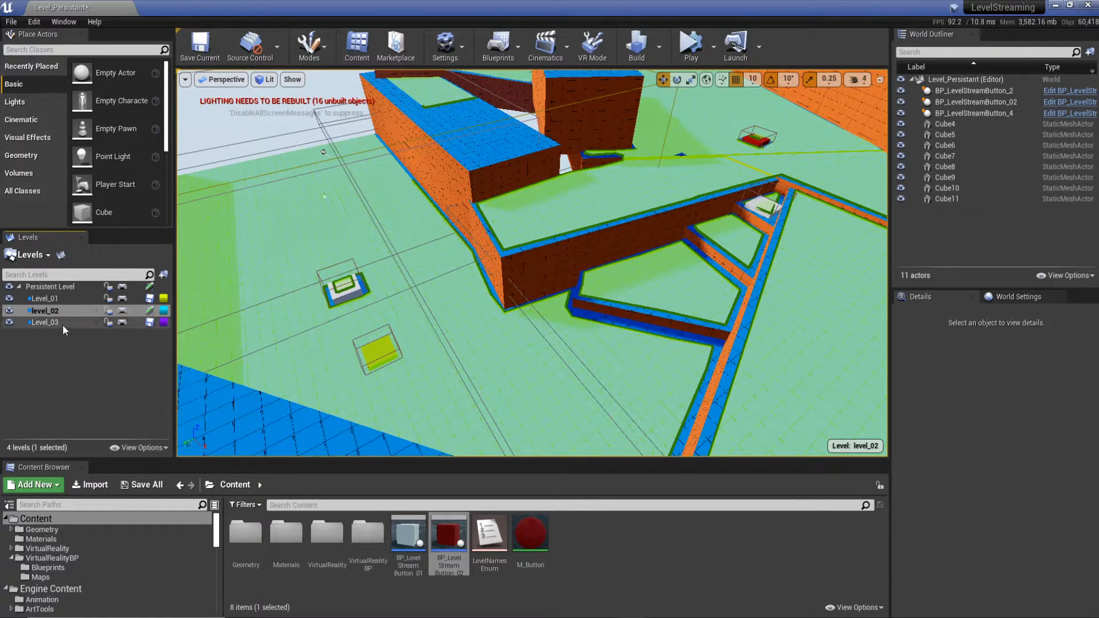
left_click(9, 312)
double_click(44, 323)
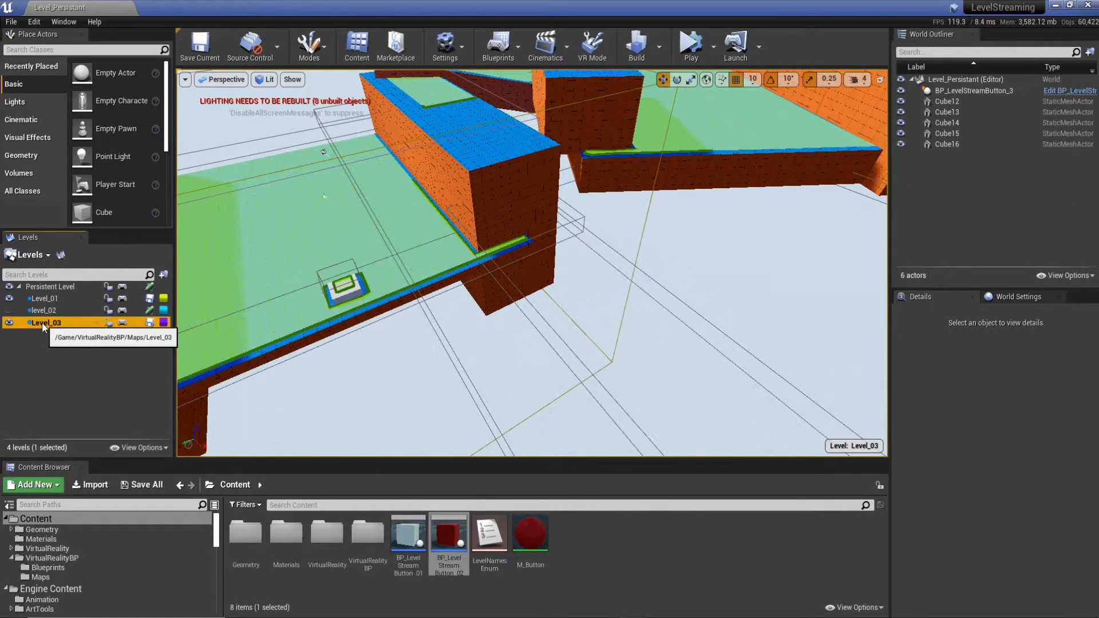
- Make level_02 the current level and show it again alongside Level_01 and Level_03
double_click(44, 310)
left_click(9, 311)
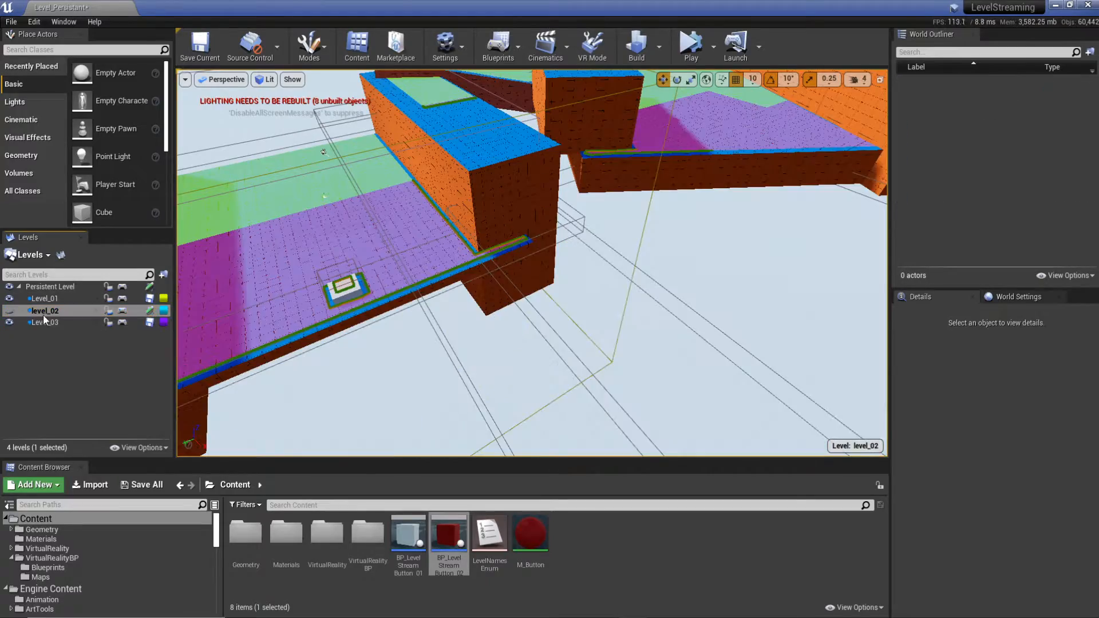
left_click(9, 315)
mouse_move(609, 235)
right_mouse_down()
mouse_move(624, 215)
mouse_move(609, 235)
right_mouse_up()
- Try moving the upper platform's red button into Level_03 and check it by toggling level_02's visibility
left_click(571, 254)
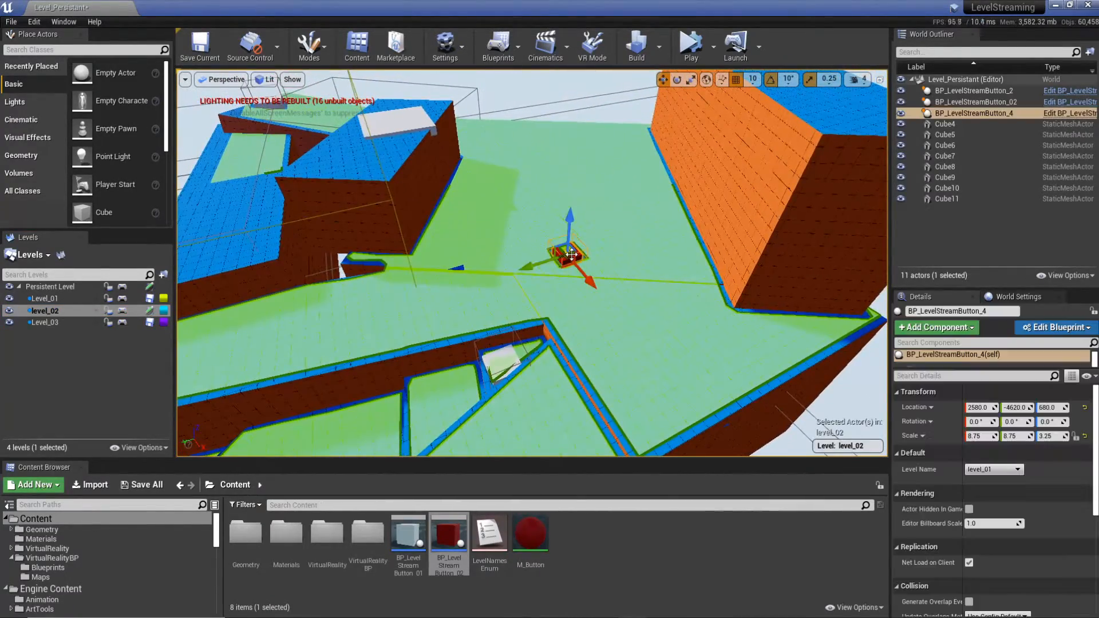
left_click(48, 324)
right_click(40, 327)
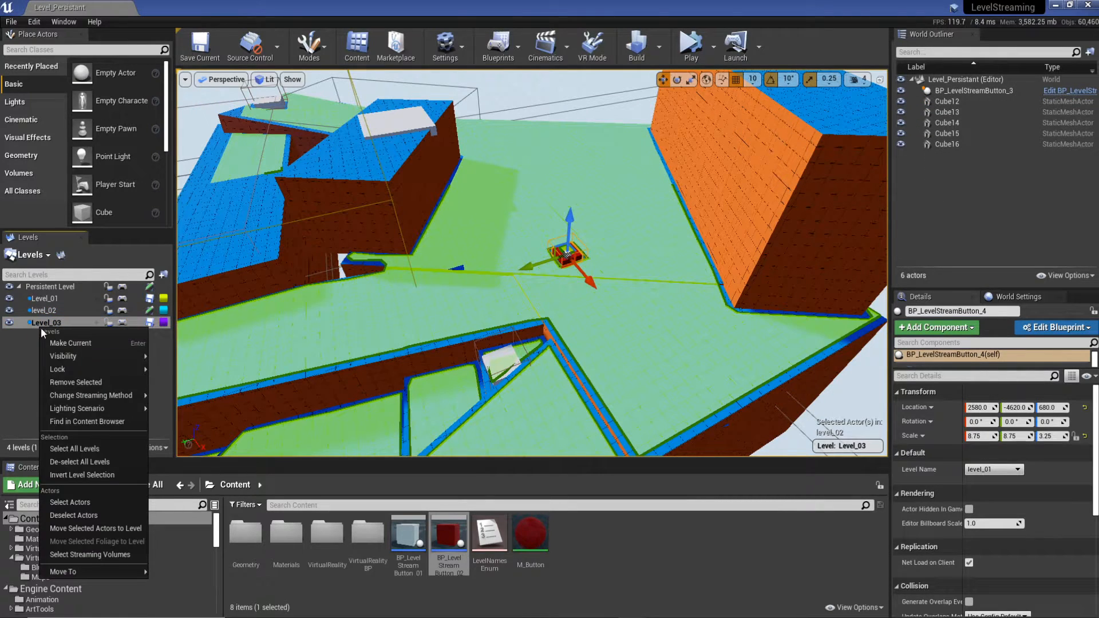
left_click(75, 529)
left_click(9, 311)
left_click(10, 311)
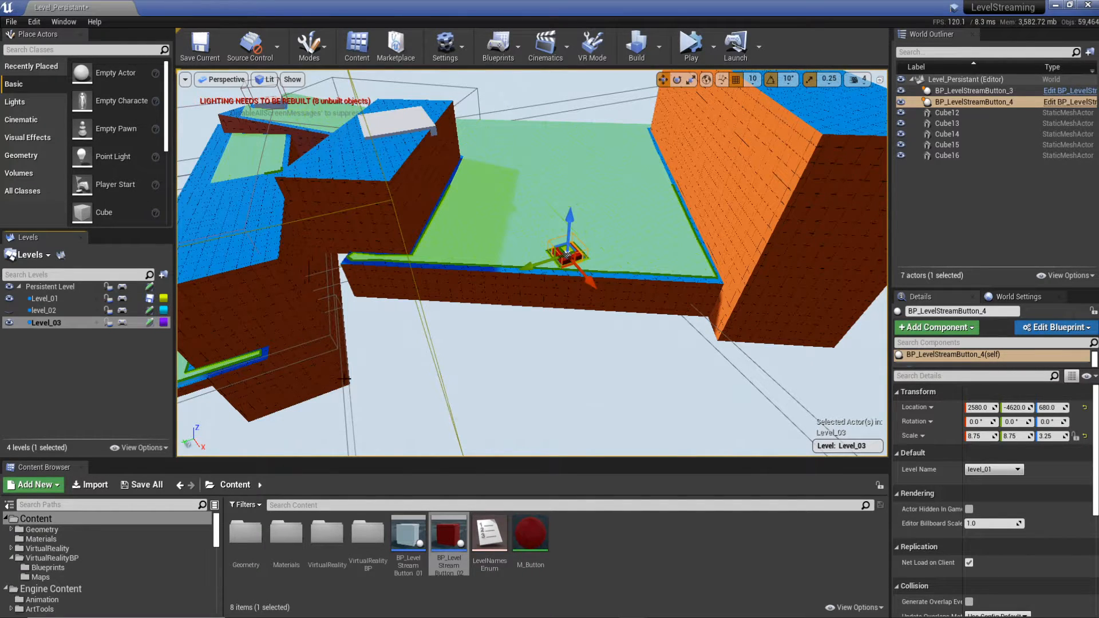
left_click(10, 311)
- Make level_02 current, move the upper platform's red button into it and set the button's Level Name to Level_02
right_click_drag(580, 288, 487, 281)
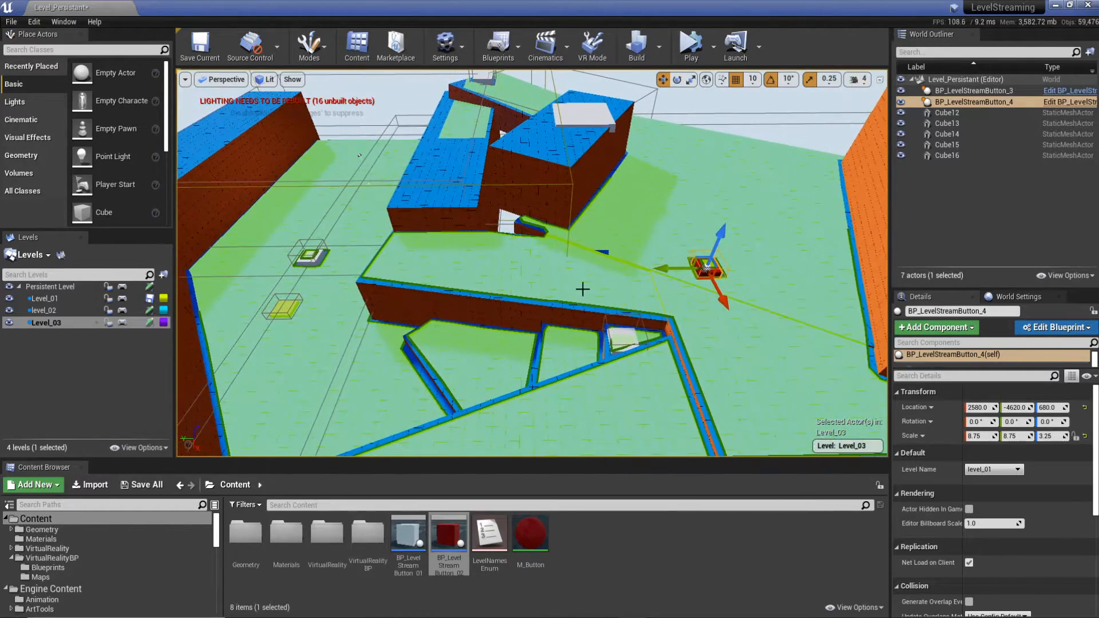
right_click(56, 309)
left_click(71, 326)
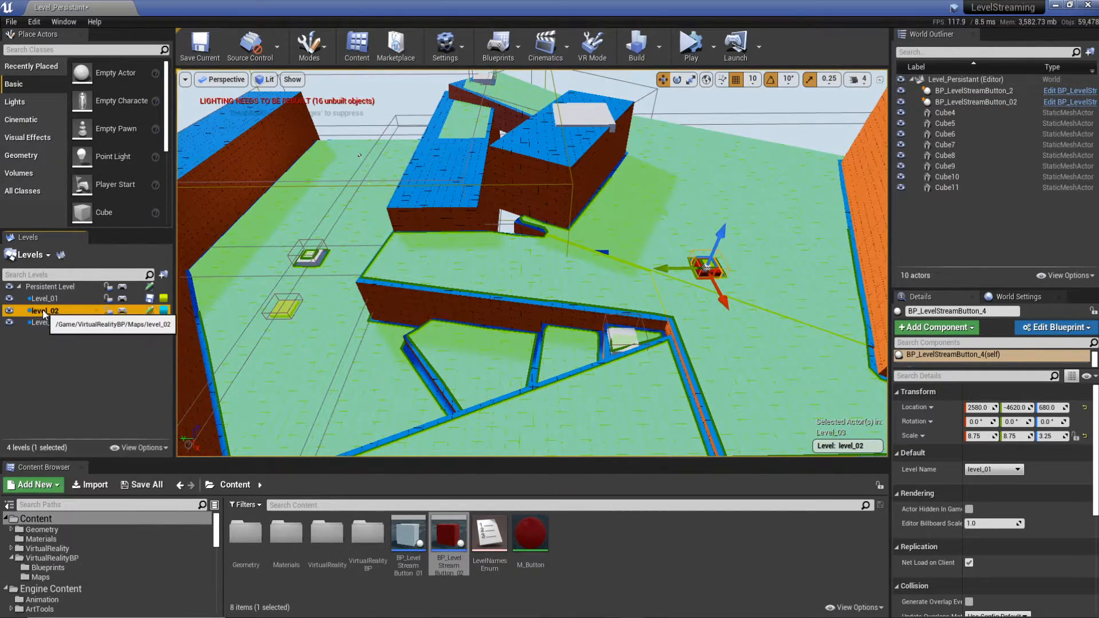
right_click(43, 310)
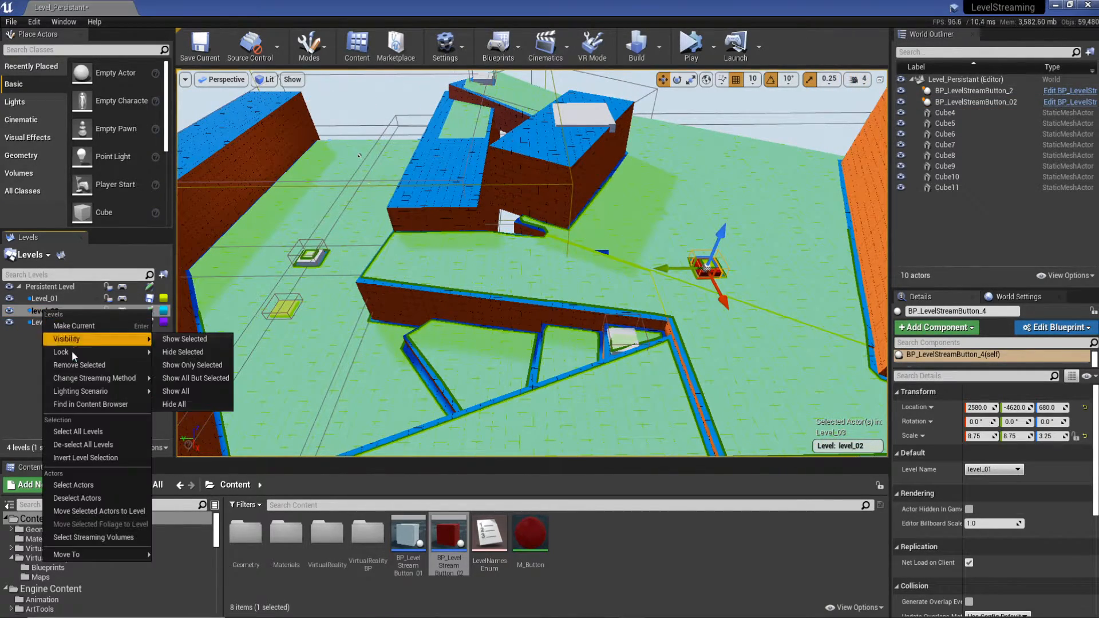
left_click(122, 512)
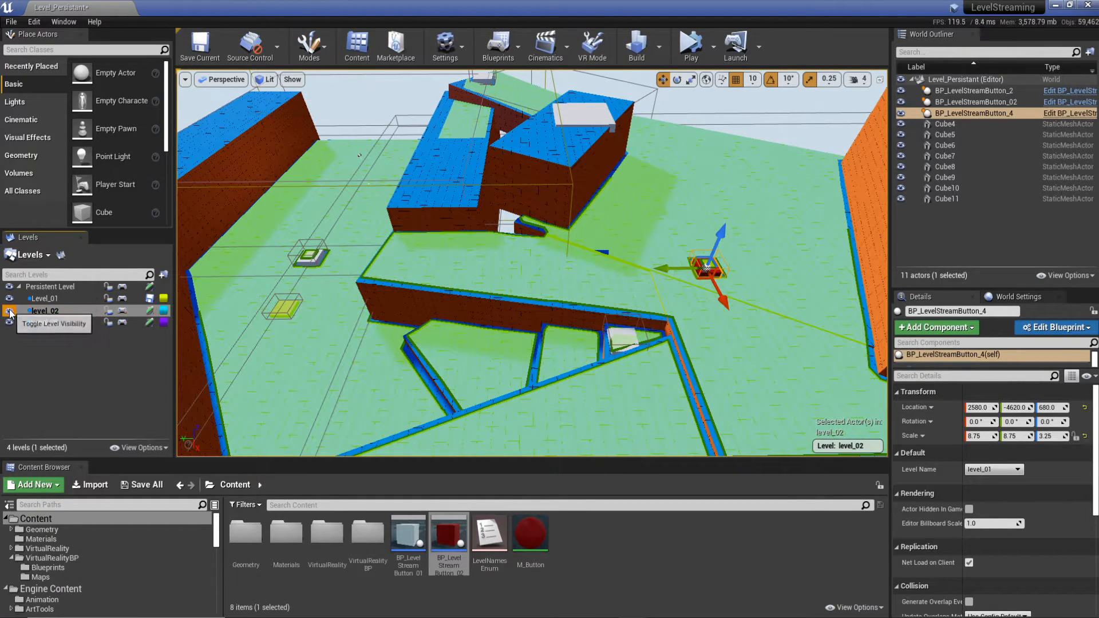
left_click(10, 311)
left_click(9, 311)
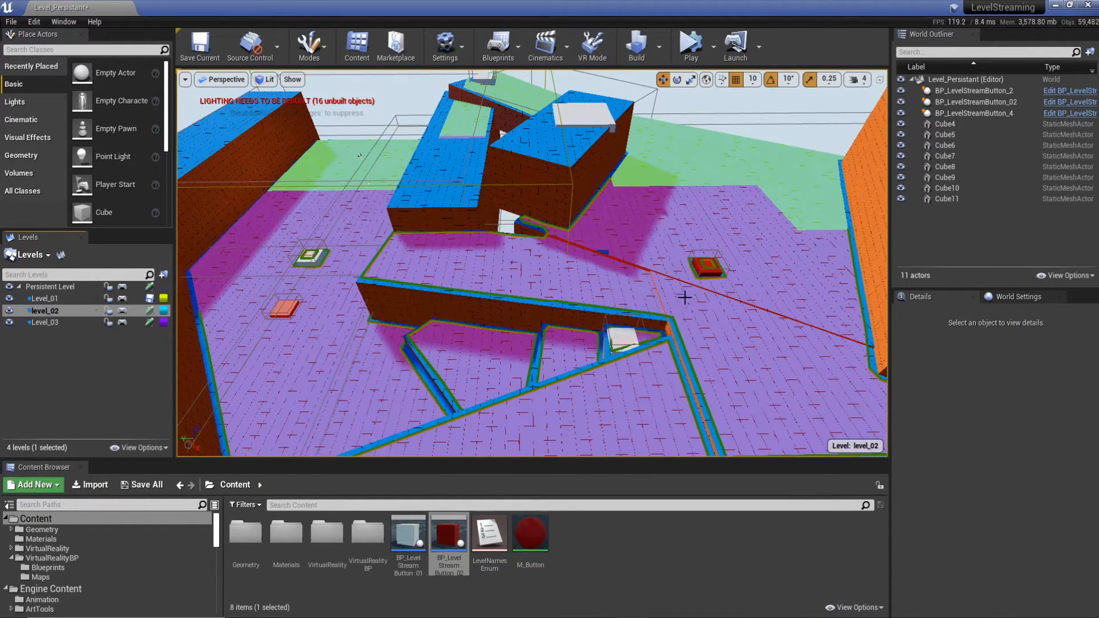
left_click(713, 271)
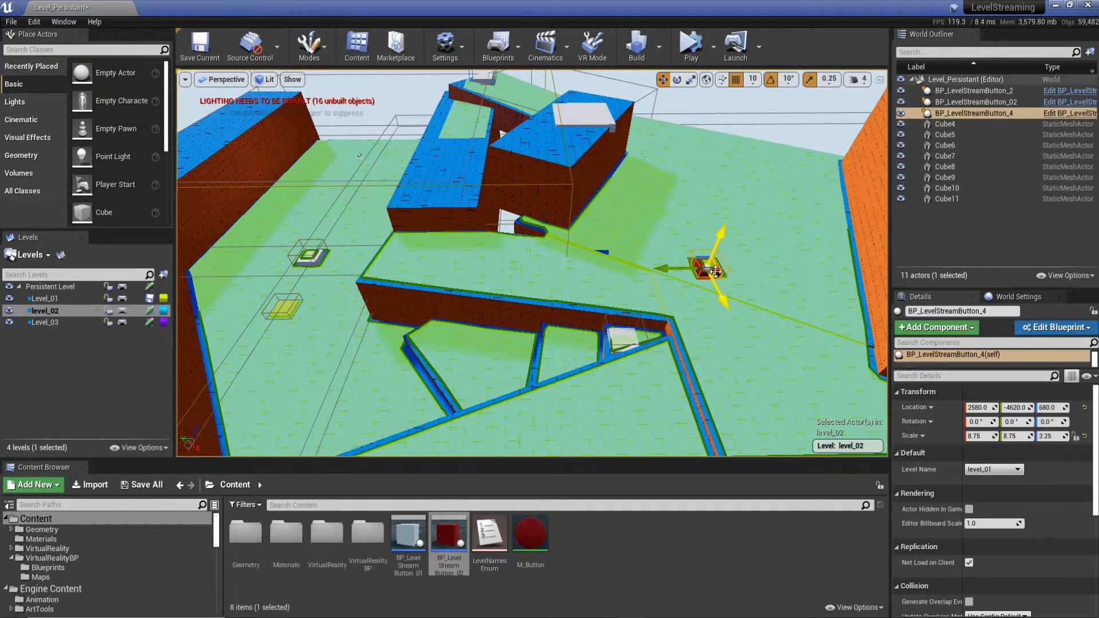
left_click(988, 489)
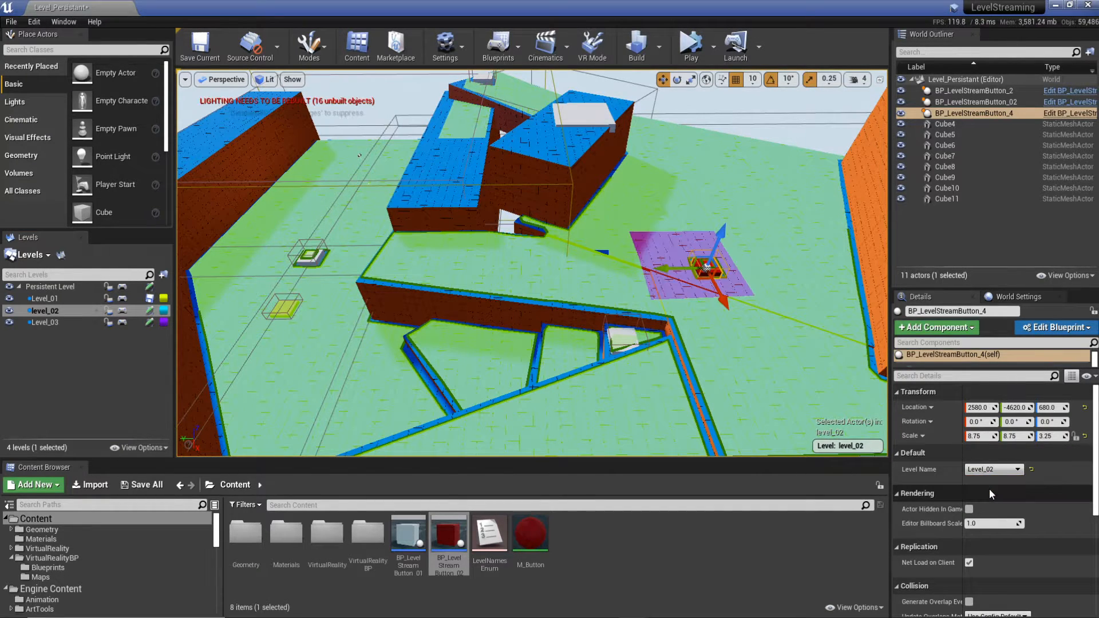
- Make Level_01 current and move the red button at (2520, 30, 50) on the lower floor into it
right_click_drag(522, 252, 401, 315)
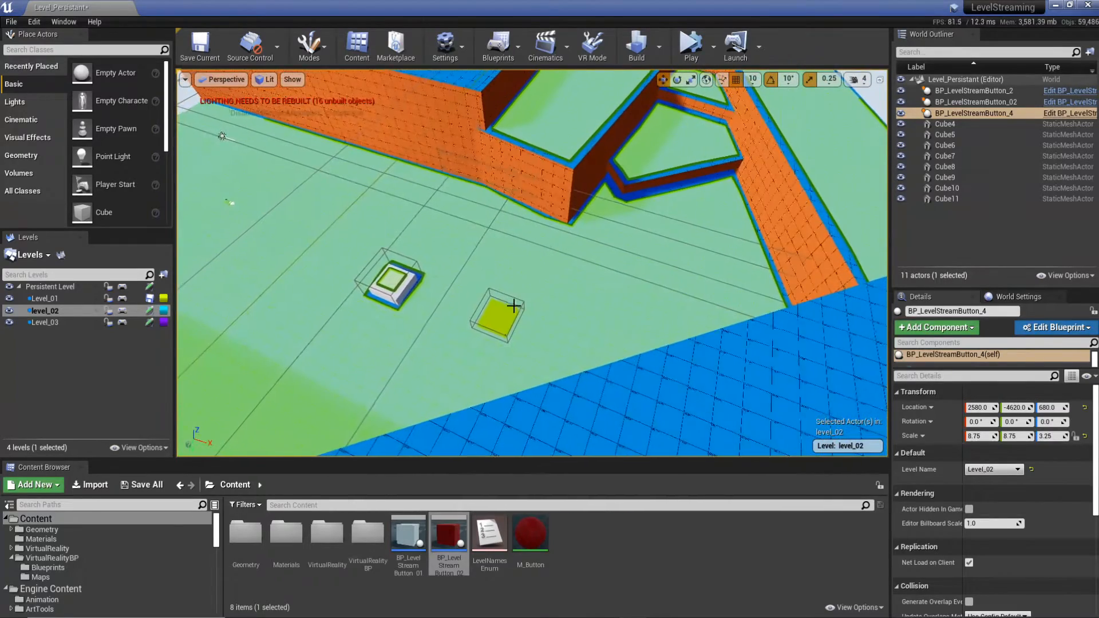
left_click(511, 310)
double_click(50, 301)
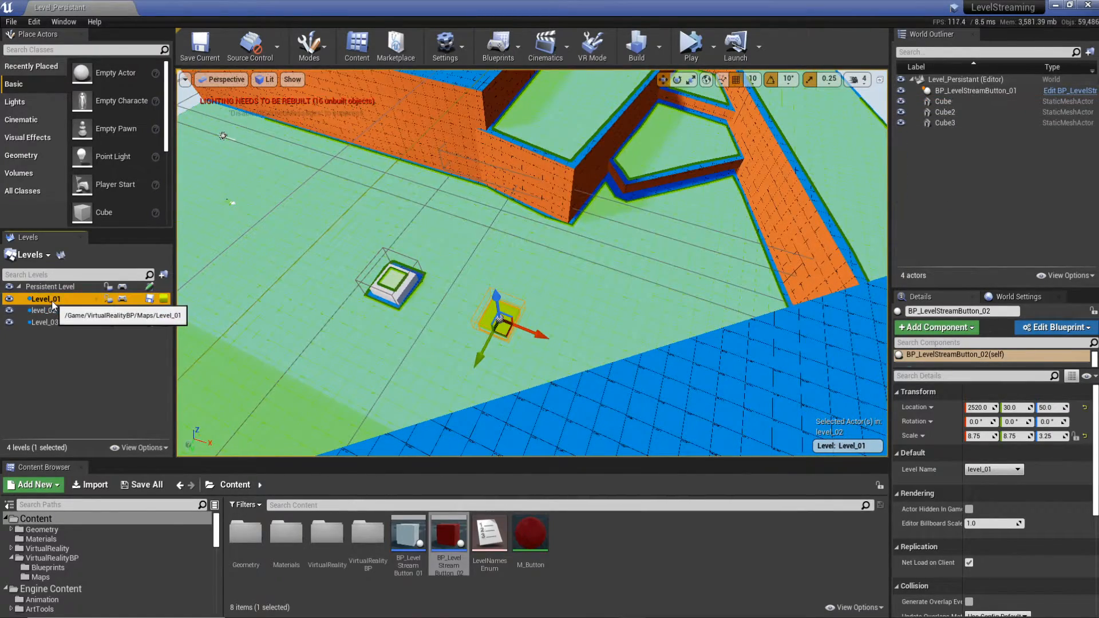
right_click(53, 300)
left_click(102, 500)
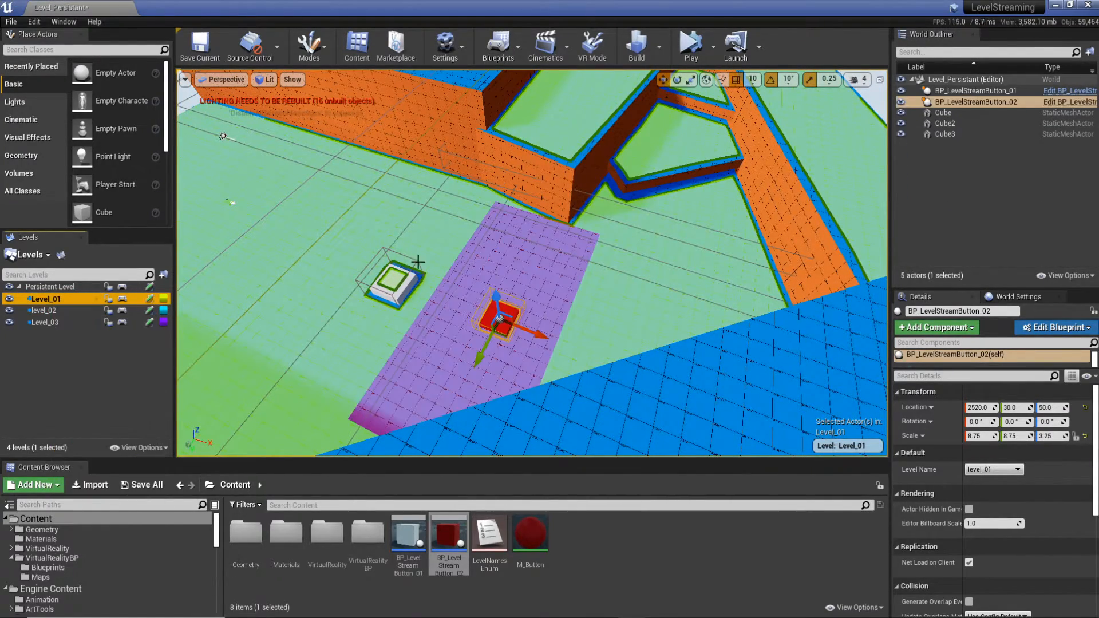
- Duplicate the upper platform's red button into Level_01 and frame the selected copy
right_click_drag(412, 275, 419, 277)
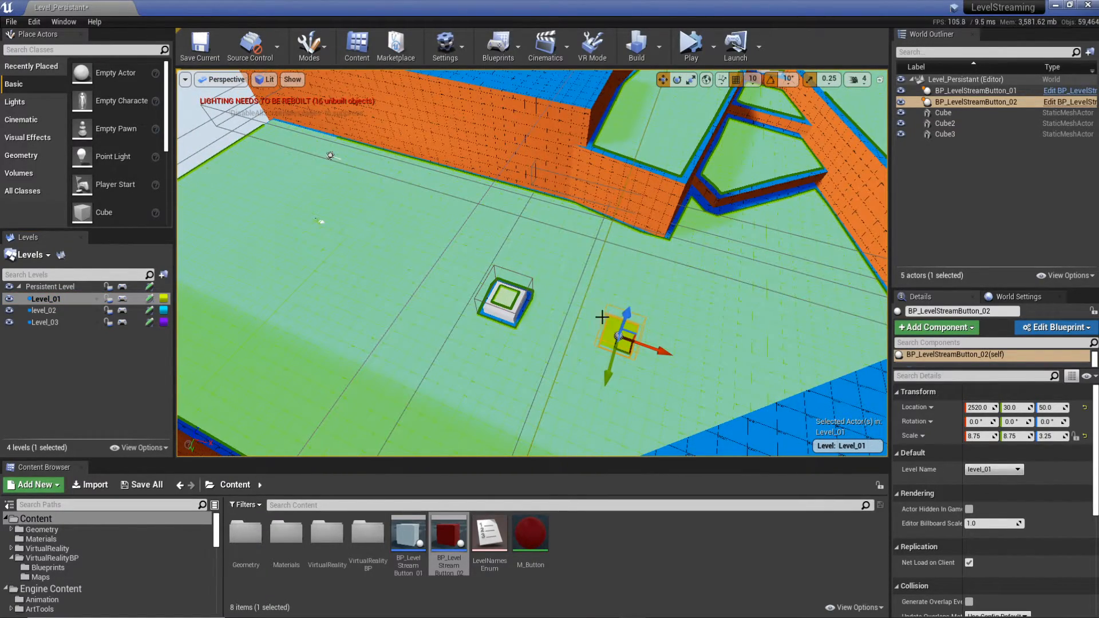
right_click_drag(434, 245, 452, 248)
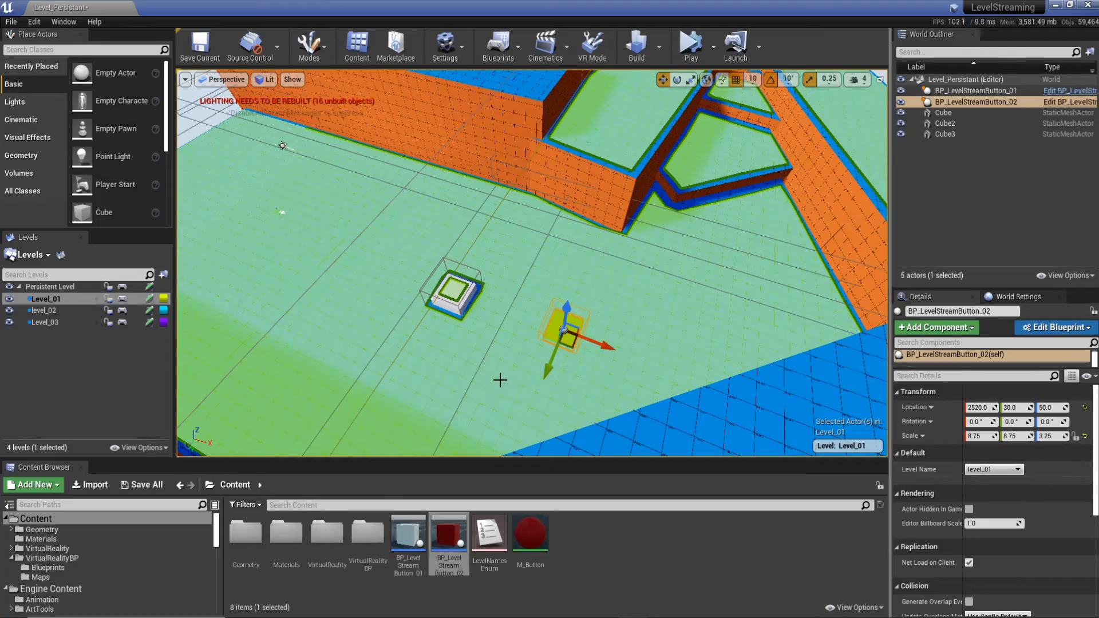
mouse_move(591, 308)
right_mouse_down()
mouse_move(532, 295)
mouse_move(400, 304)
mouse_move(297, 293)
mouse_move(604, 304)
right_mouse_up()
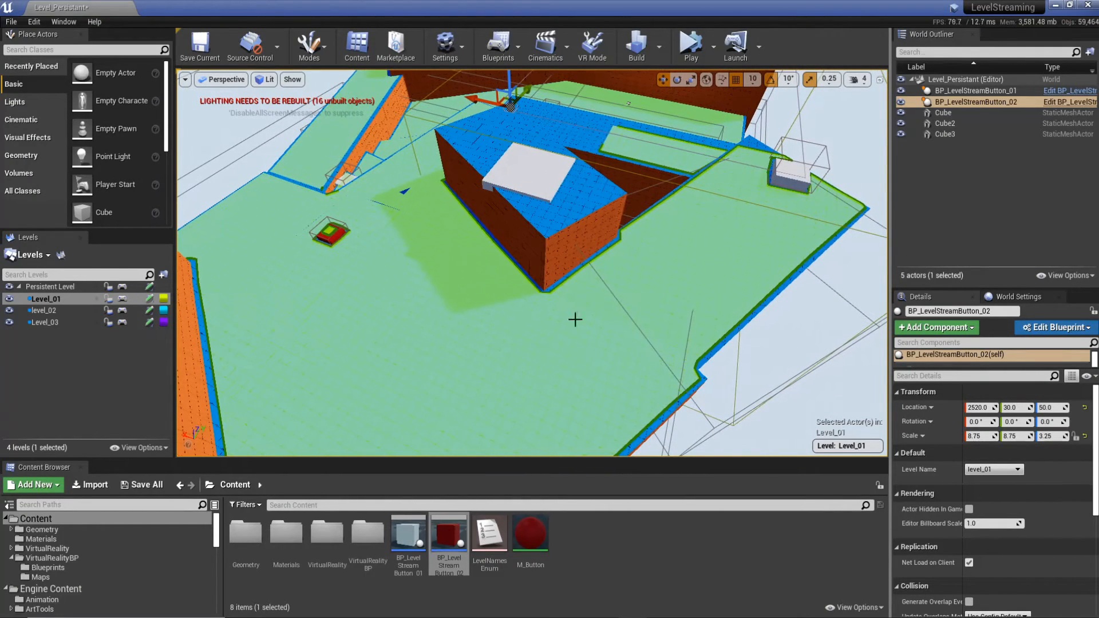
left_click(331, 235)
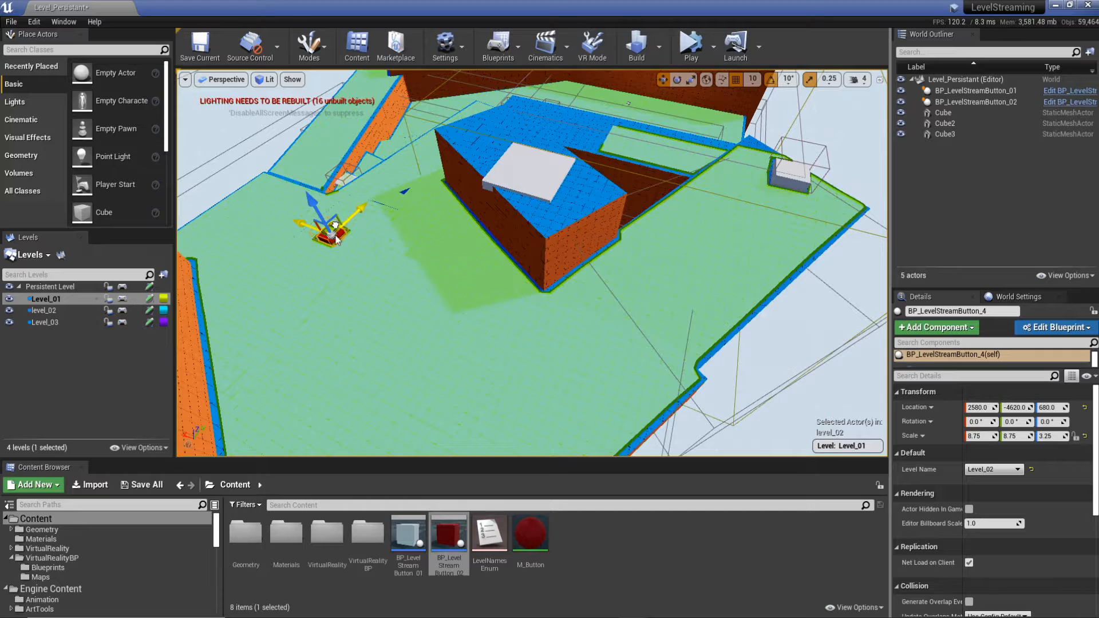
key("ctrl+v")
left_click(616, 348)
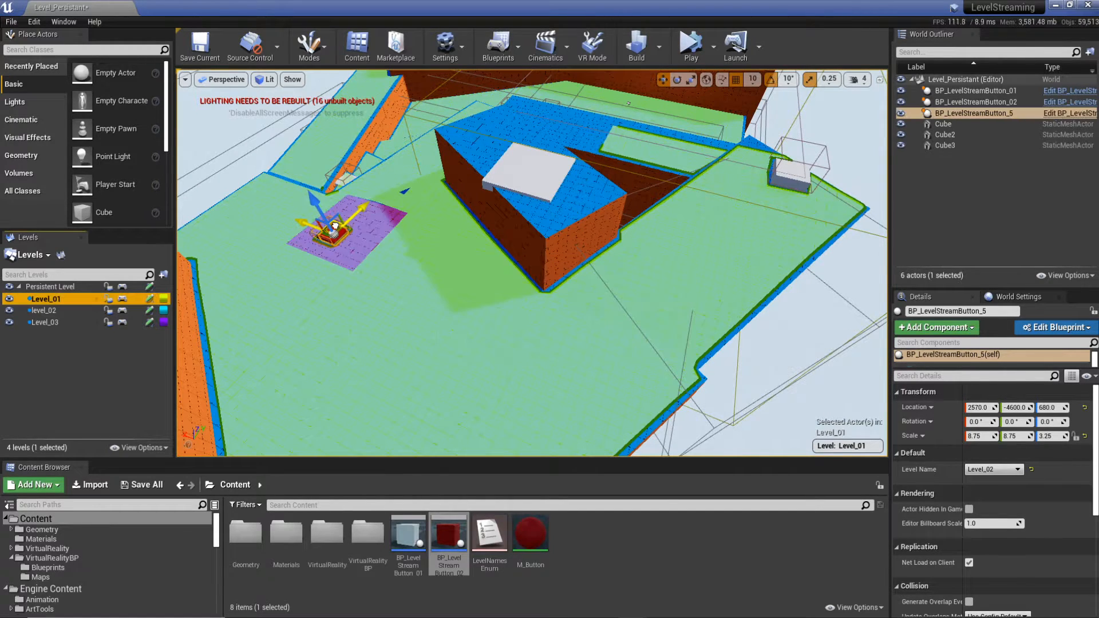
left_click(314, 218)
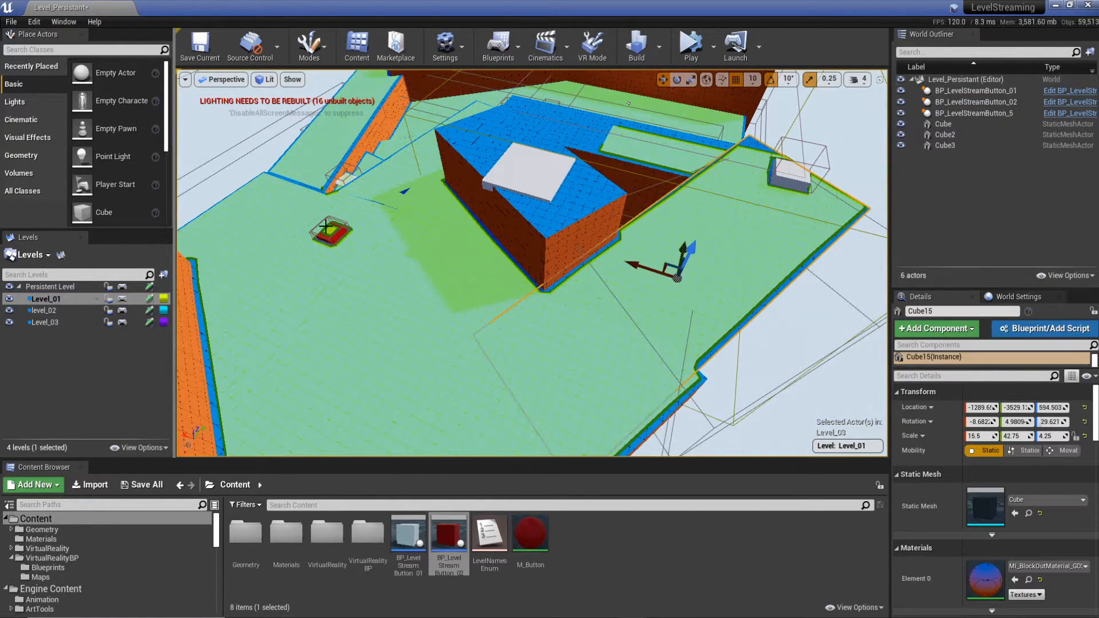
left_click(330, 231)
left_click(331, 230)
key("f")
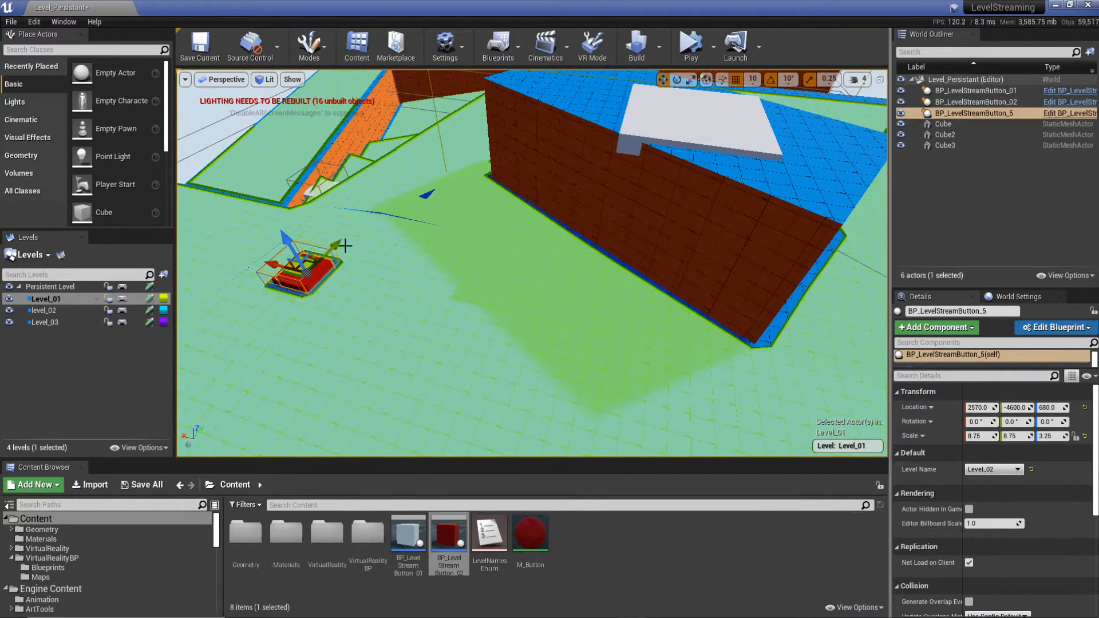
- Move the duplicated red button down onto the lower floor to about (-1490, 210, 60), near the open edge
left_click_drag(308, 262, 809, 361)
right_click_drag(680, 114, 669, 125)
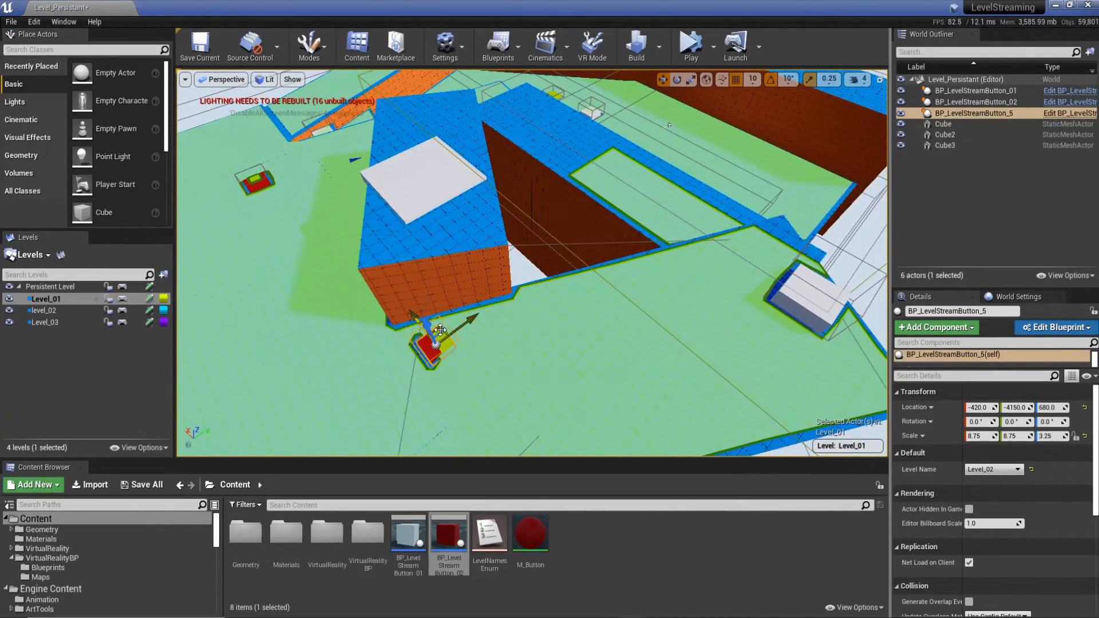
left_click_drag(438, 327, 723, 283)
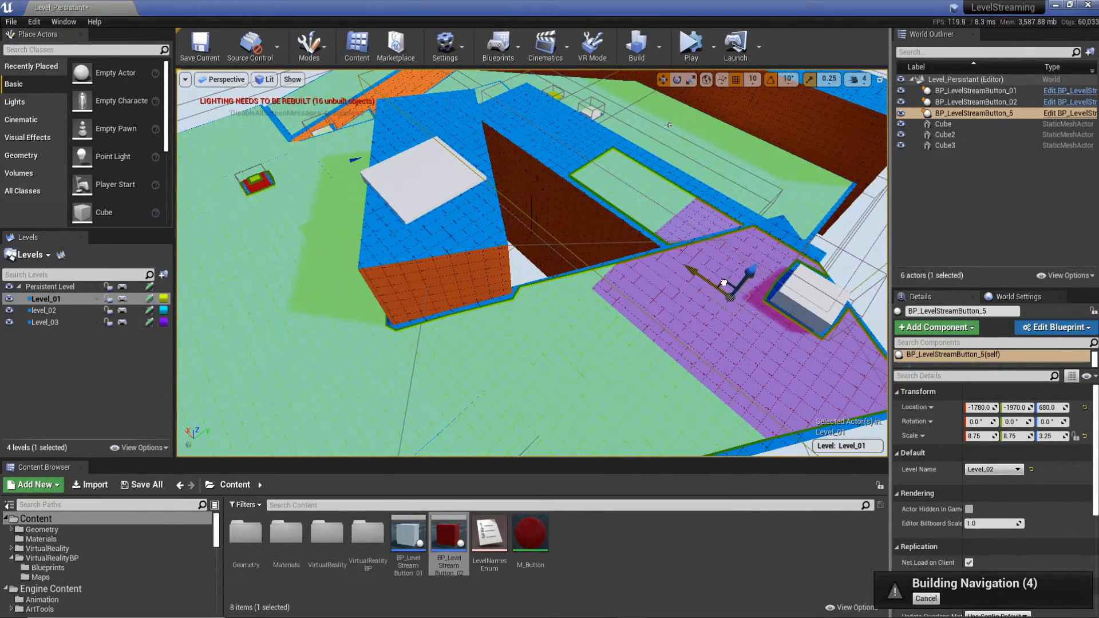
right_click_drag(757, 276, 653, 289)
left_click_drag(509, 265, 695, 296)
right_click_drag(694, 296, 665, 290)
left_click_drag(665, 290, 683, 354)
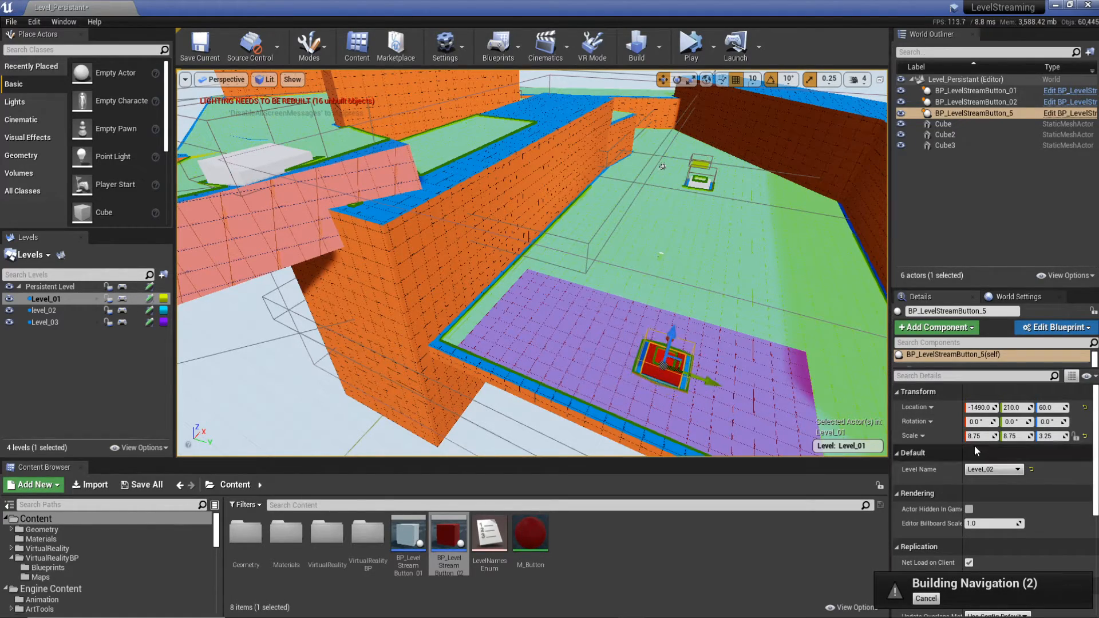
- Set the duplicated button's Level Name to level_03 and check which sublevel holds it by toggling Level_01's visibility
left_click(985, 474)
left_click(998, 498)
right_click_drag(744, 344, 785, 367)
right_click_drag(533, 240, 386, 247)
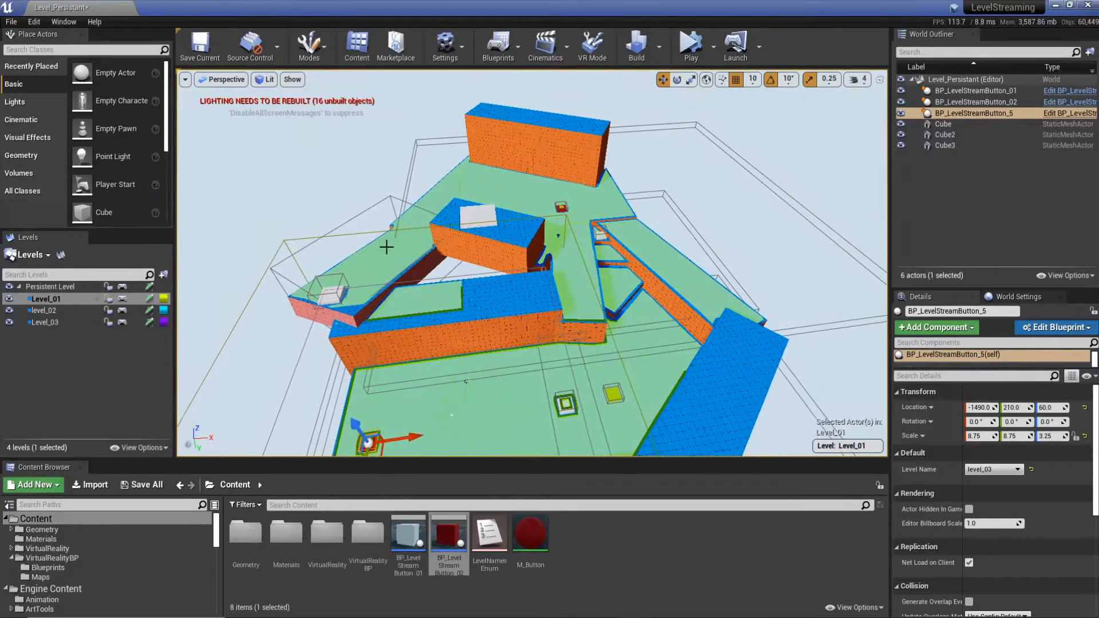
left_click(10, 303)
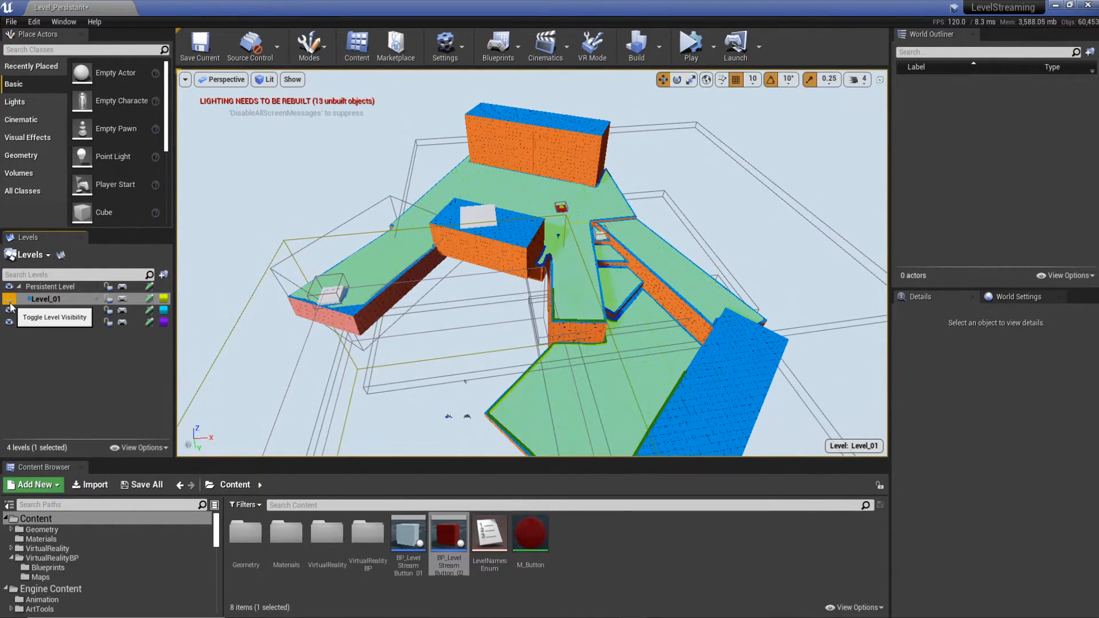
left_click(9, 303)
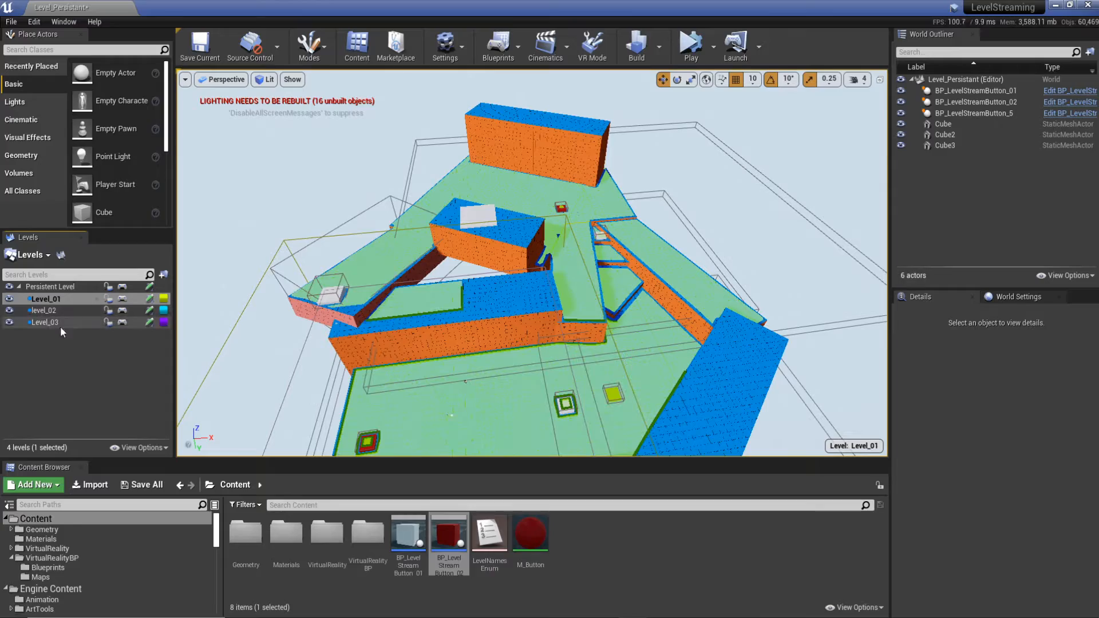
- Make Level_03 current, move the duplicated red button on the lower floor into it and check by toggling Level_03's visibility
left_click(49, 323)
double_click(49, 323)
right_click_drag(417, 330, 397, 372)
left_click(412, 304)
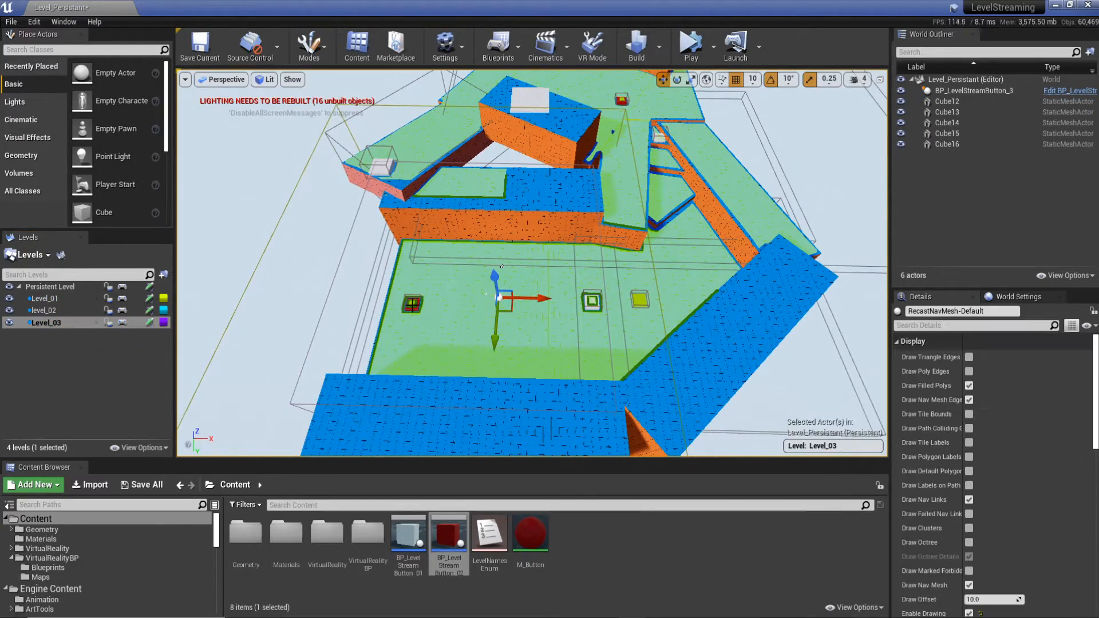
key("w")
right_click_drag(416, 304, 379, 308)
left_click(441, 310)
right_click(53, 324)
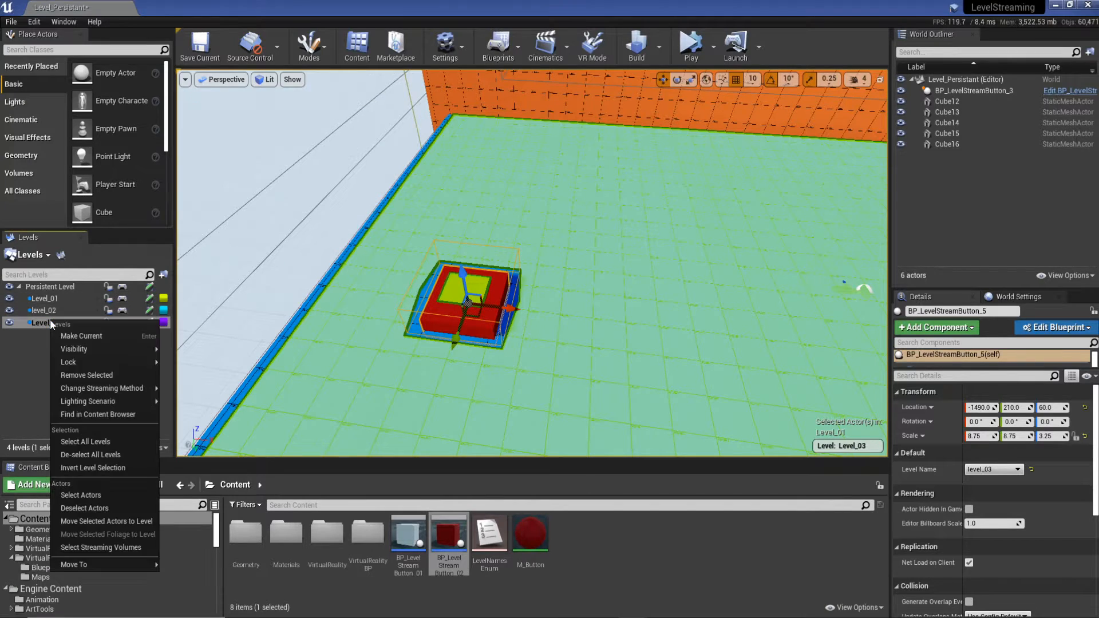
left_click(118, 522)
left_click(10, 324)
left_click(11, 324)
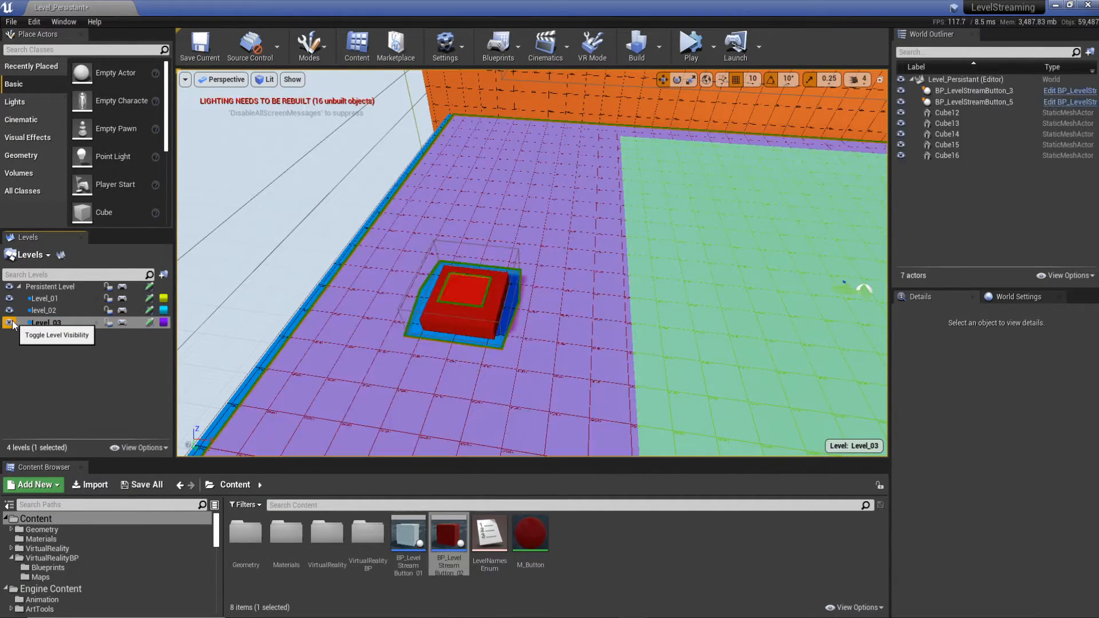
- Hide and show Level_01, level_02 and Level_03 in turn to examine which geometry and buttons each contains
right_click_drag(382, 336, 355, 348)
key("s")
right_click_drag(549, 313, 541, 324)
left_click(320, 324)
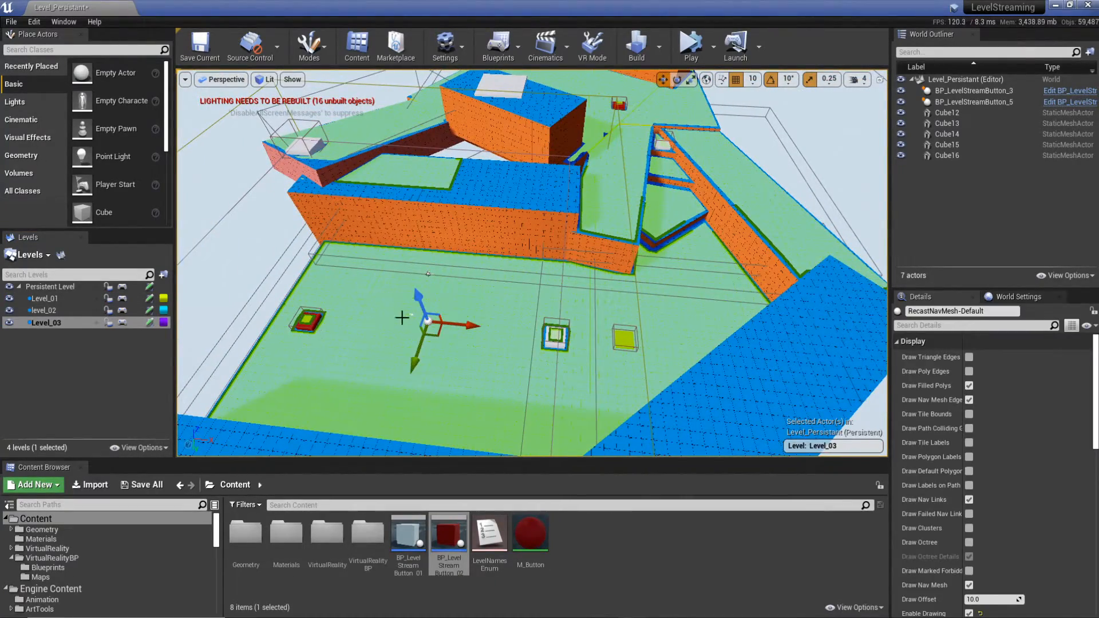
left_click(12, 303)
left_click(10, 311)
left_click(9, 323)
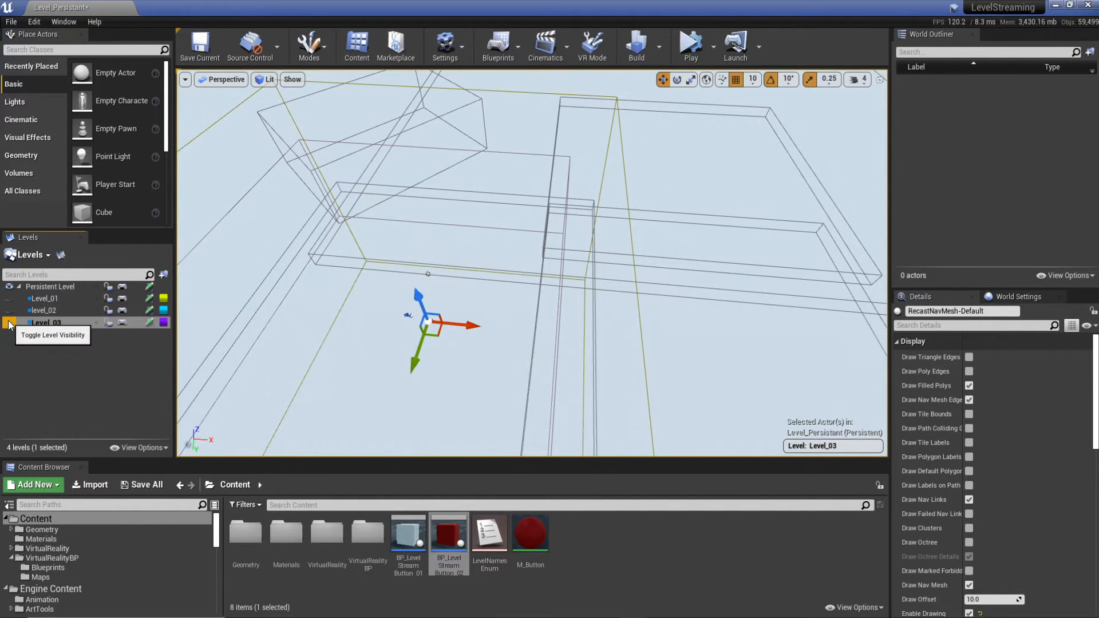
left_click(10, 322)
left_click(8, 312)
left_click(10, 299)
right_click_drag(448, 241, 440, 222)
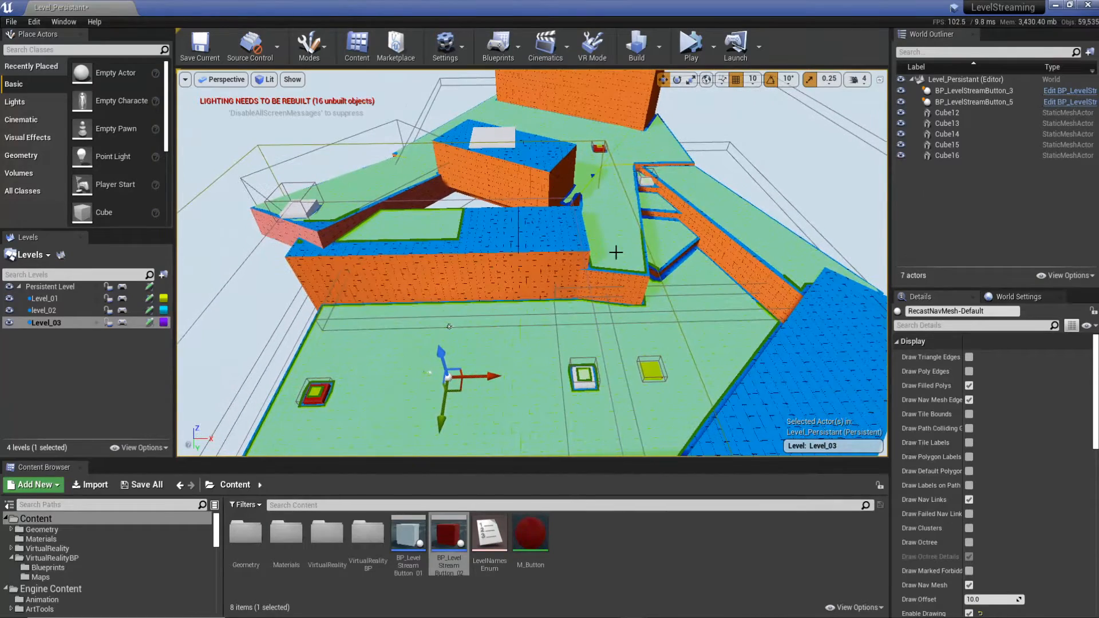
- Save the persistent level together with all its modified sublevels
left_click(12, 22)
left_click(47, 135)
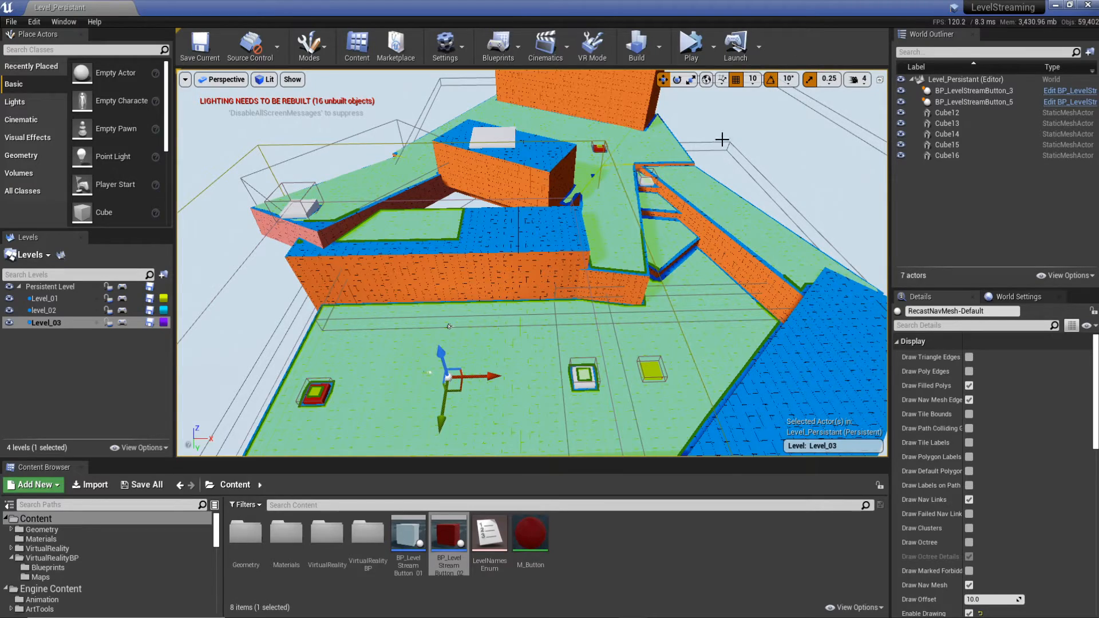
right_click_drag(757, 178, 757, 177)
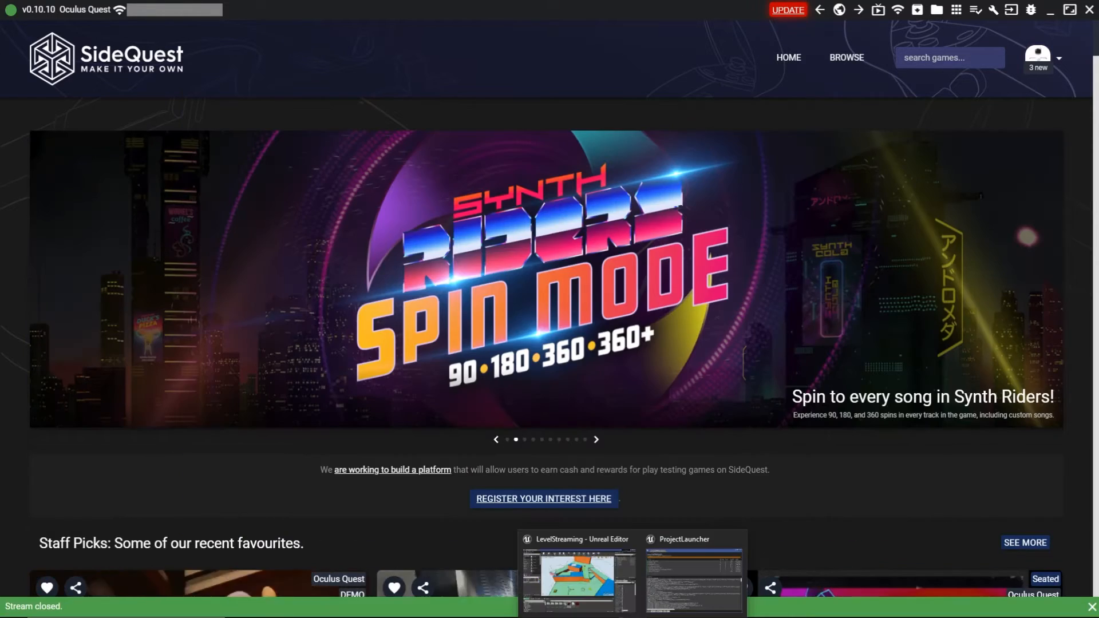
- Switch to the Unreal Editor and open the Level_01 map from the VirtualRealityBP Maps folder
left_click(568, 580)
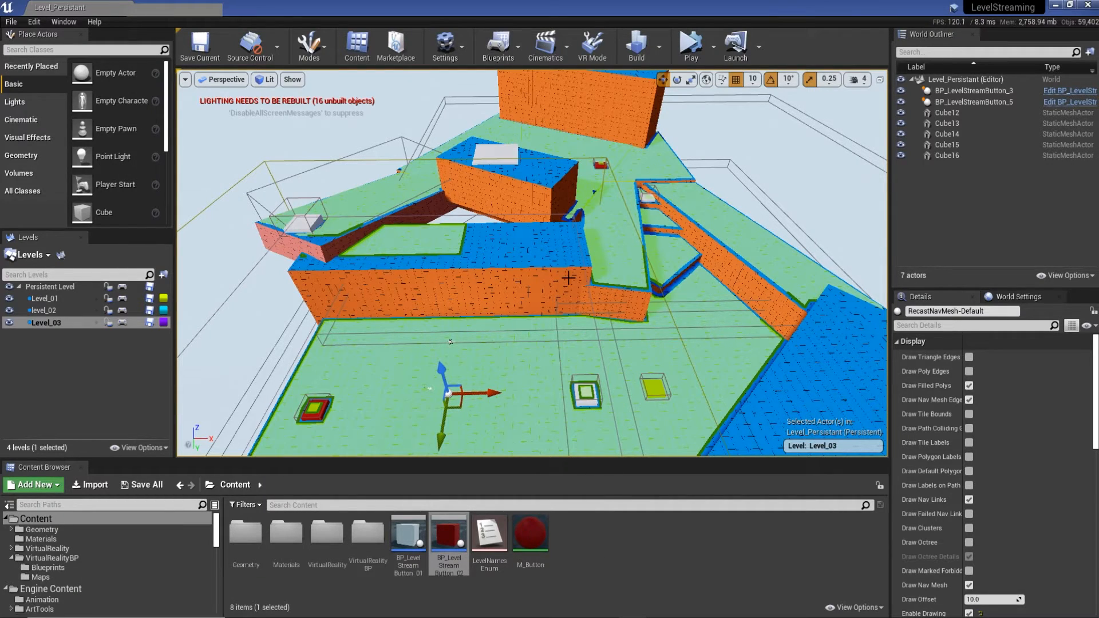
key("w")
right_click_drag(569, 333, 521, 357)
key("s")
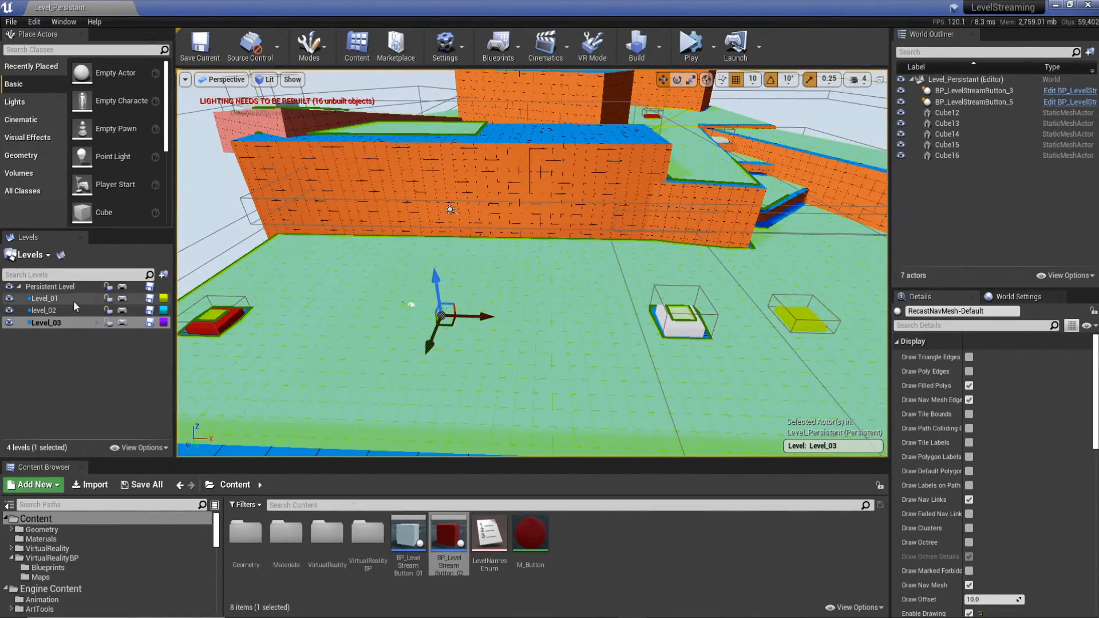
left_click(77, 559)
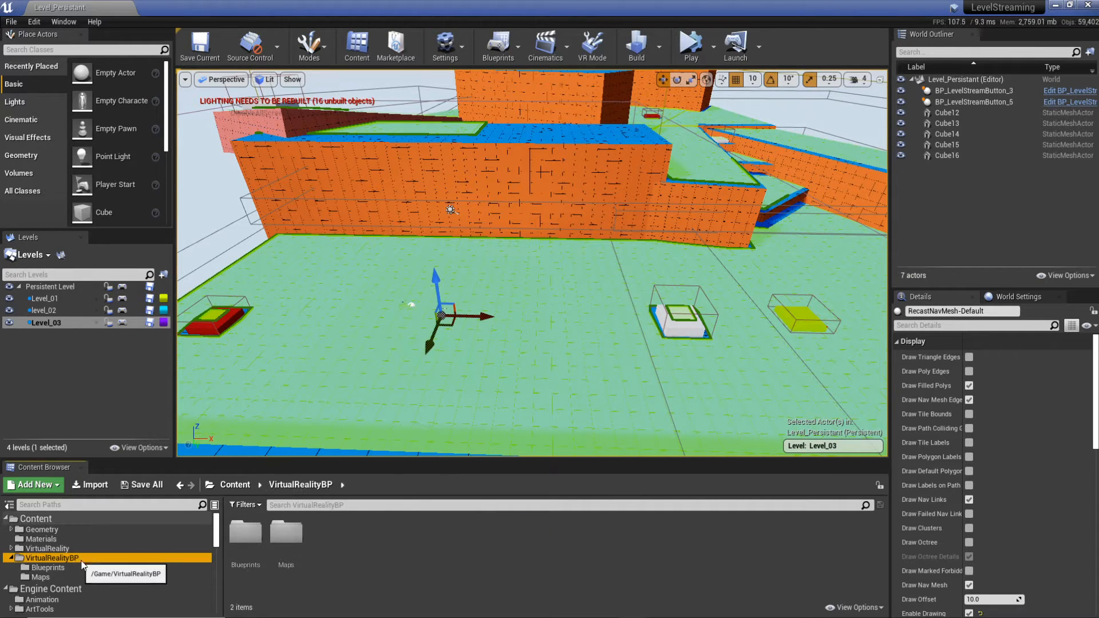
double_click(286, 532)
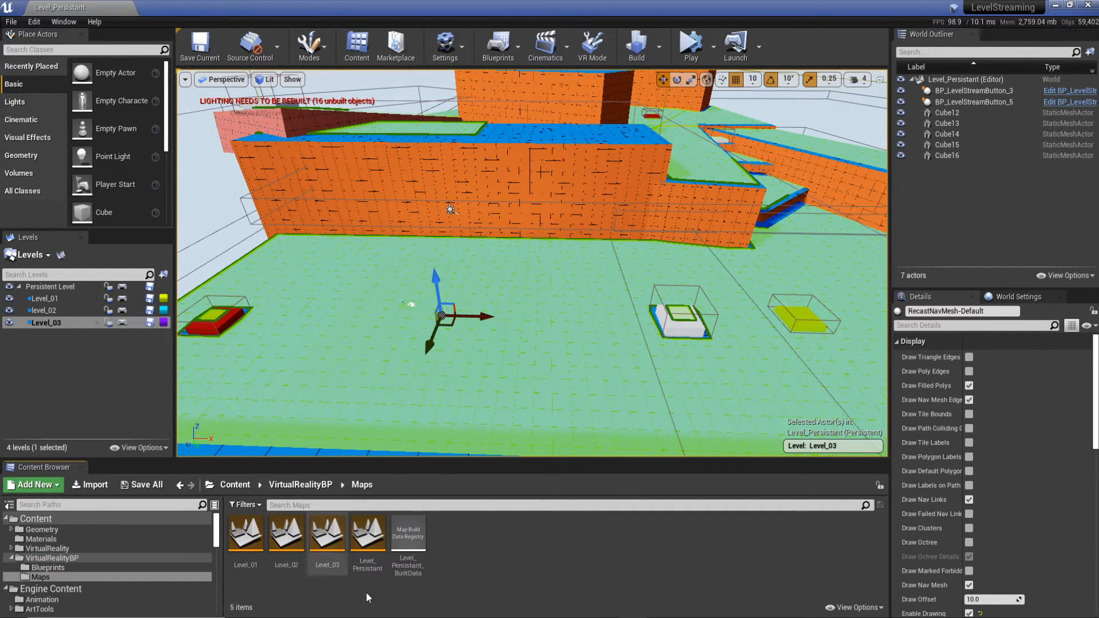
double_click(252, 536)
right_click_drag(506, 351, 480, 392)
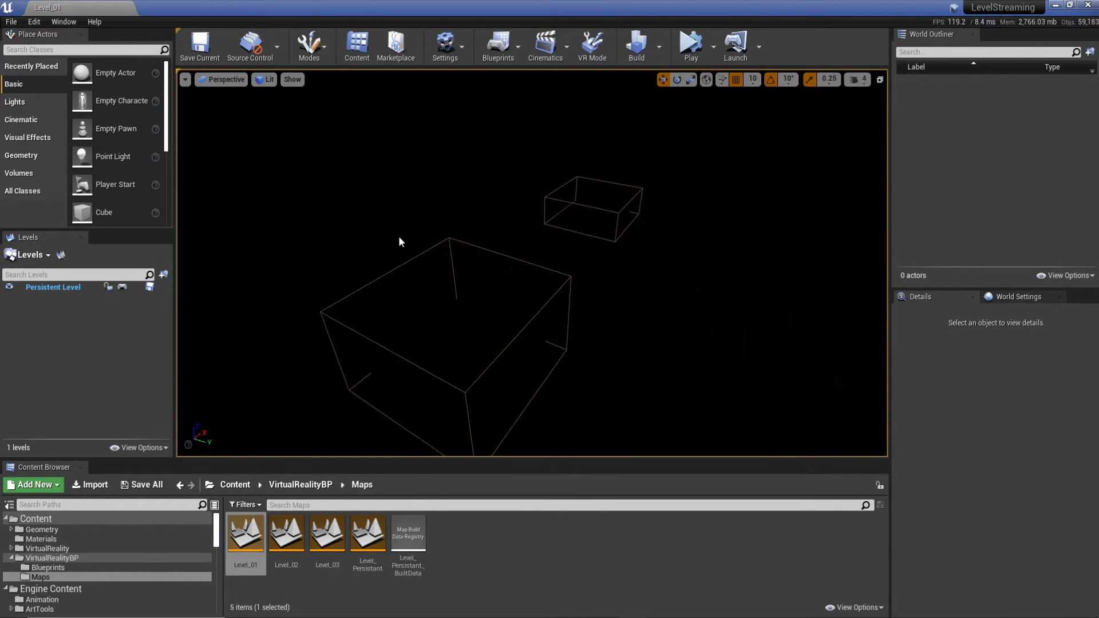
- Set the viewport to Unlit to examine Level_01's geometry and buttons, and open Level_02 to examine it too
left_click(265, 79)
left_click(321, 117)
right_click_drag(321, 120, 312, 103)
mouse_move(675, 315)
right_mouse_down()
mouse_move(681, 324)
mouse_move(675, 314)
right_mouse_up()
left_click(283, 528)
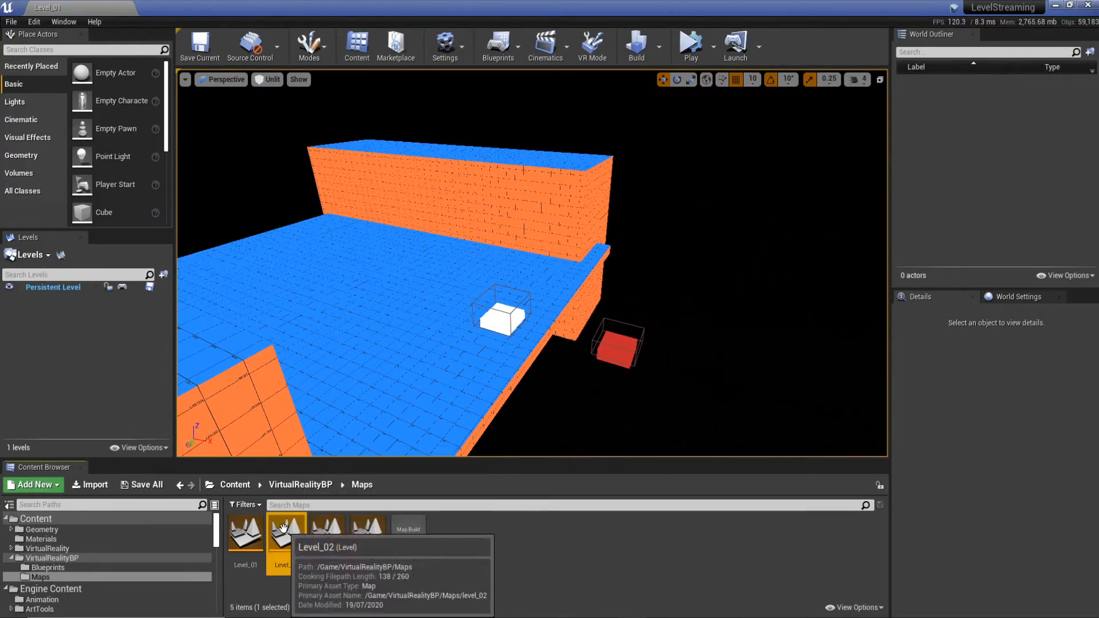
right_click_drag(504, 362, 487, 380)
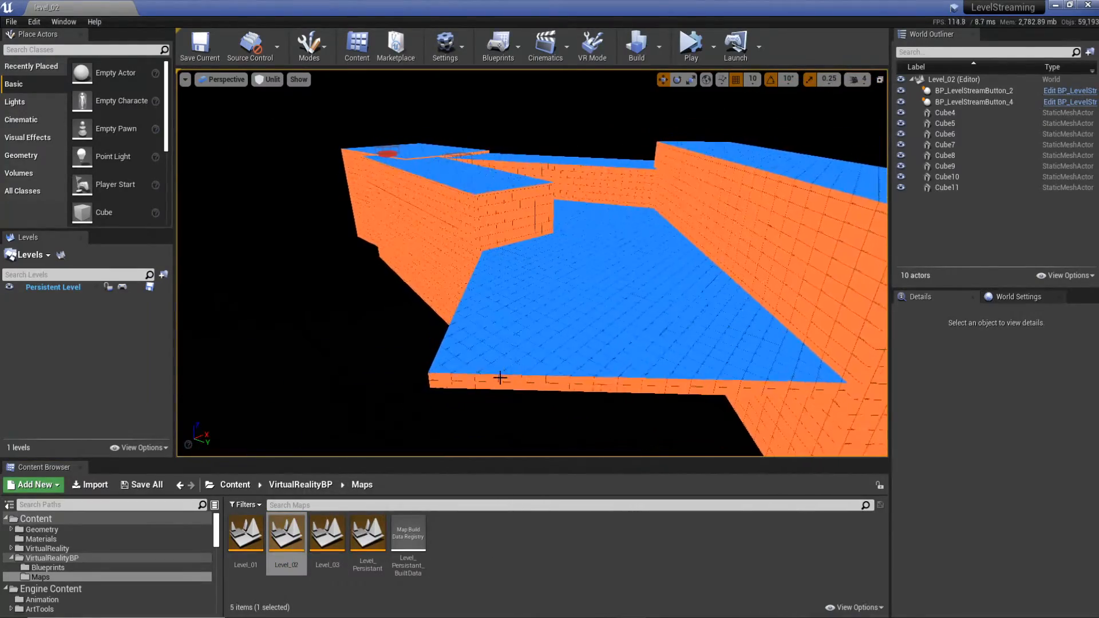
- Reopen Level_Persistant and check the Level Name of the isolated red button and of the white button on the lower floor
double_click(368, 532)
right_click_drag(611, 277, 527, 313)
right_click_drag(631, 319, 241, 303)
left_click(281, 248)
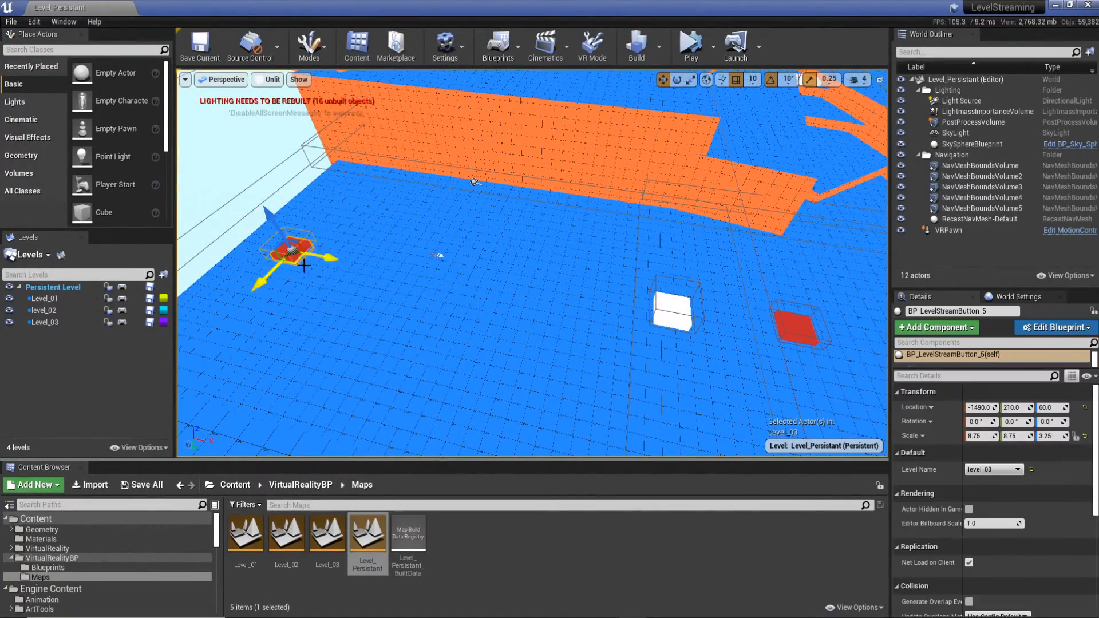
right_click_drag(699, 321, 742, 320)
left_click(596, 303)
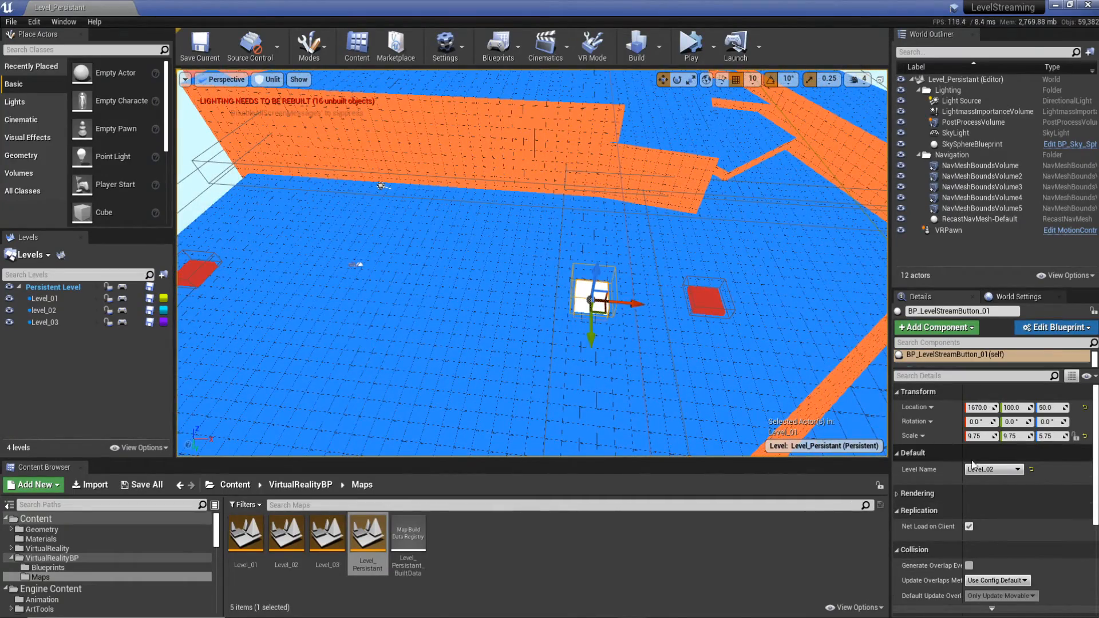
- Open the persistent level's blueprint and shift the Load Stream Level node and its Level Name nodes away from Event BeginPlay
right_click_drag(701, 226, 733, 194)
left_click(511, 34)
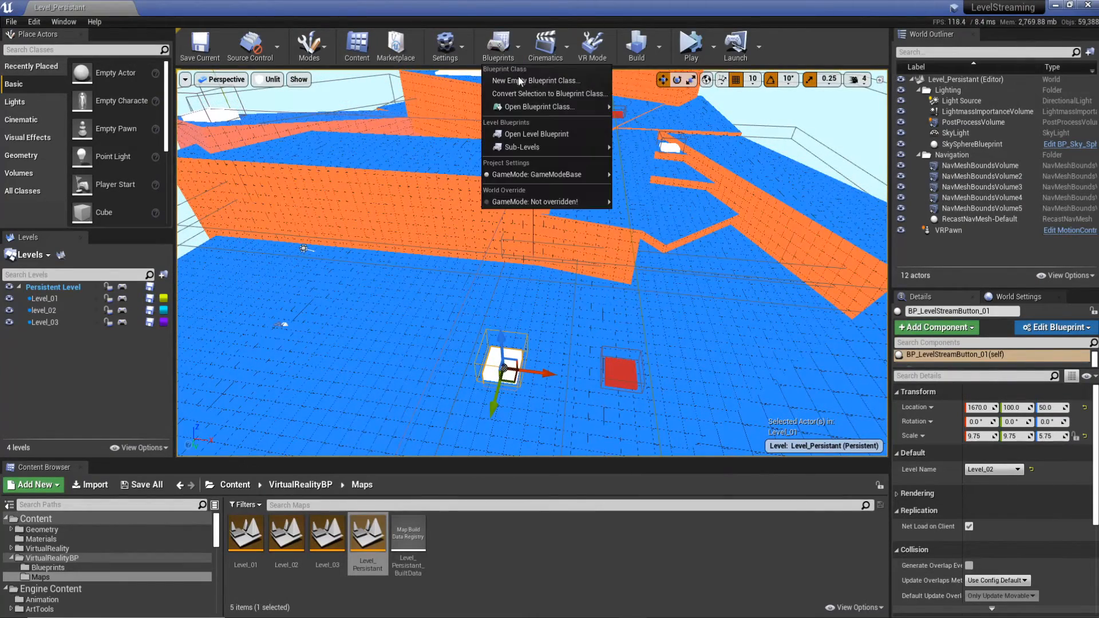
left_click(624, 175)
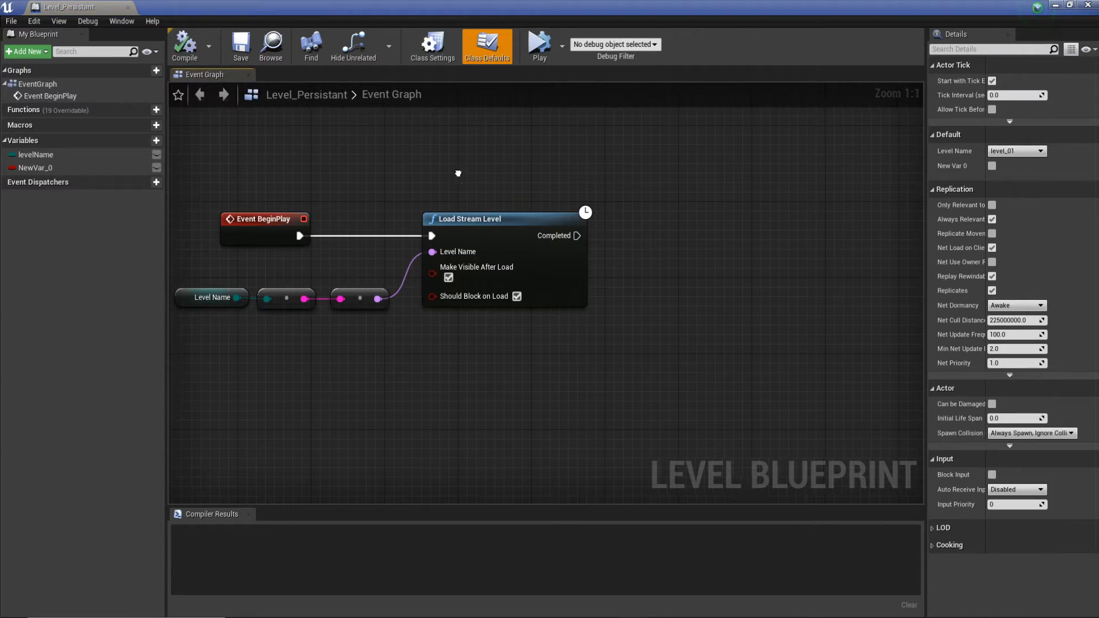
right_click_drag(456, 172, 602, 215)
left_click_drag(524, 393, 371, 327)
left_click_drag(660, 425, 352, 334)
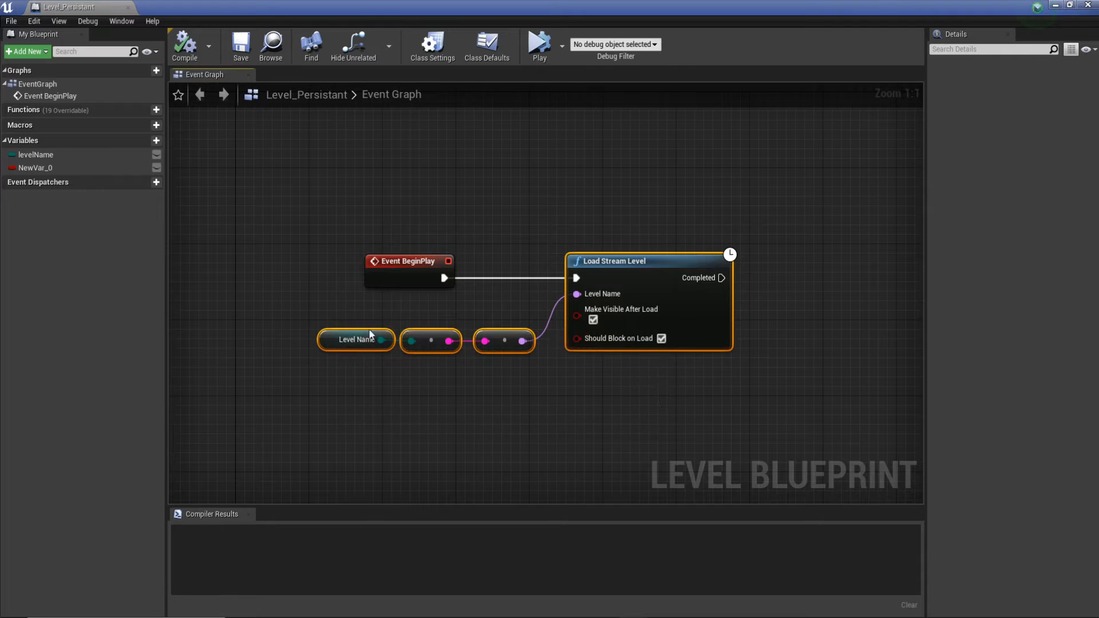
left_click_drag(671, 270, 716, 268)
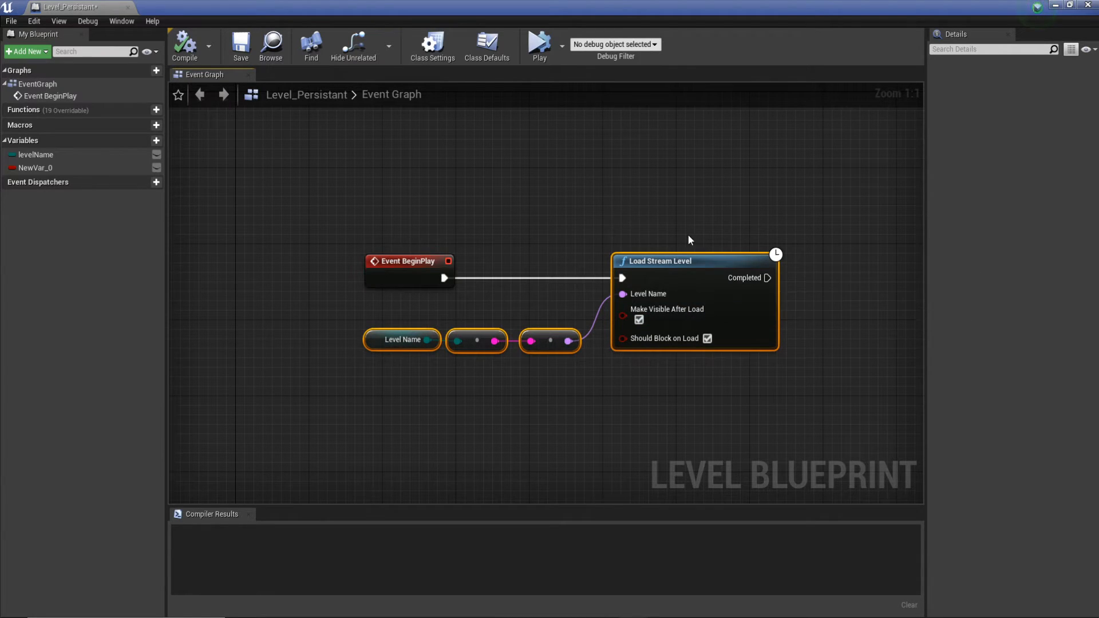
- Tidy the spacing between the Level Name nodes and Load Stream Level, compile the level blueprint and close it
left_click(683, 271)
left_click_drag(690, 271, 709, 272)
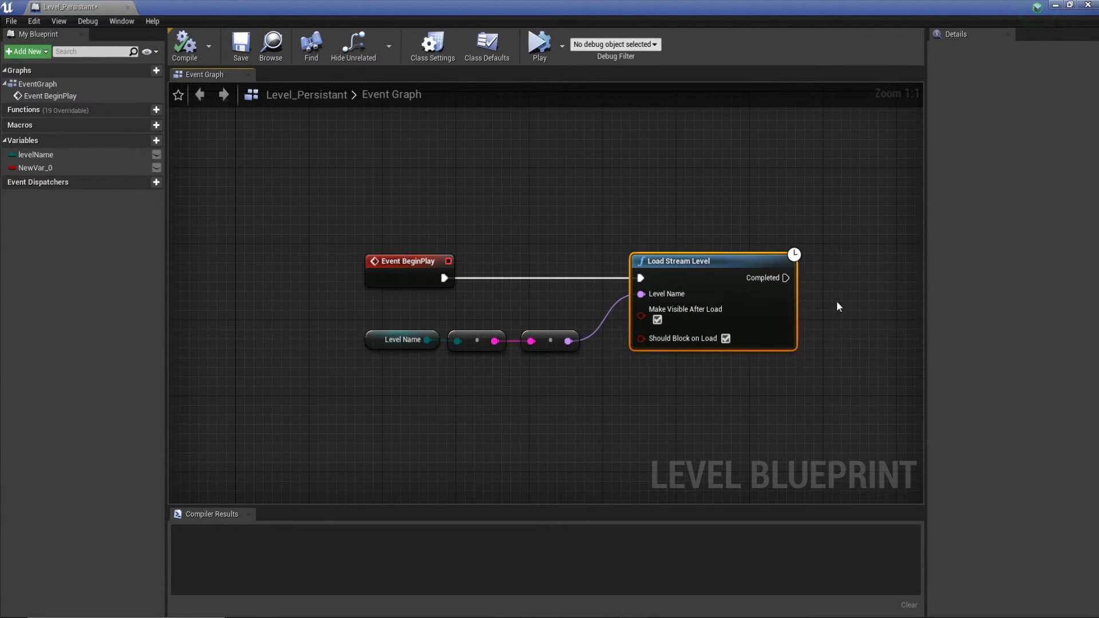
right_click_drag(836, 300, 740, 290)
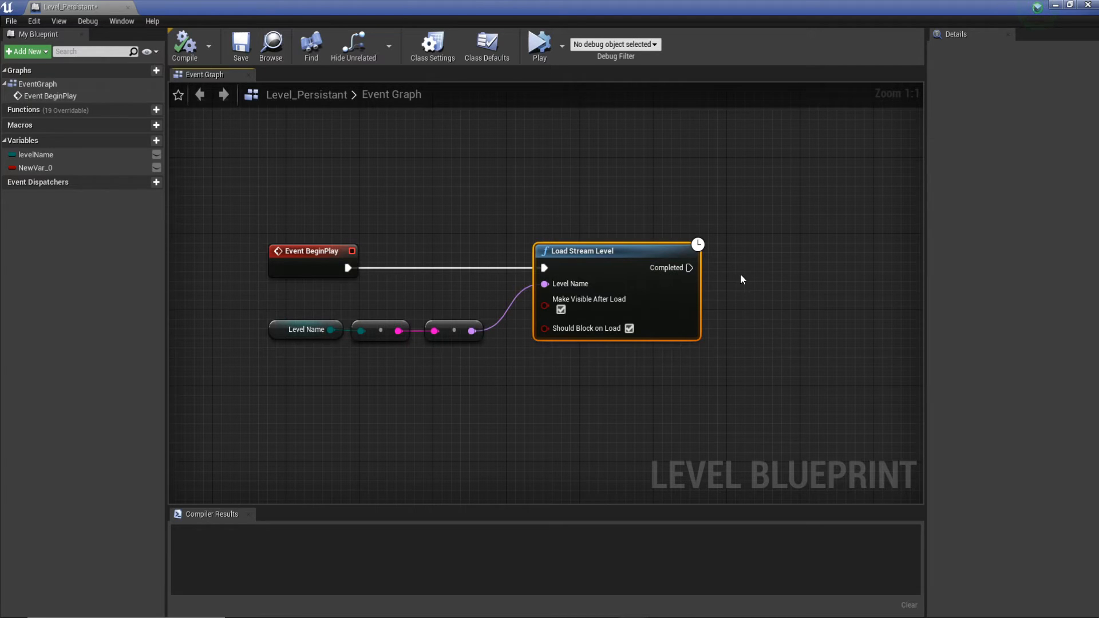
left_click_drag(448, 356, 325, 329)
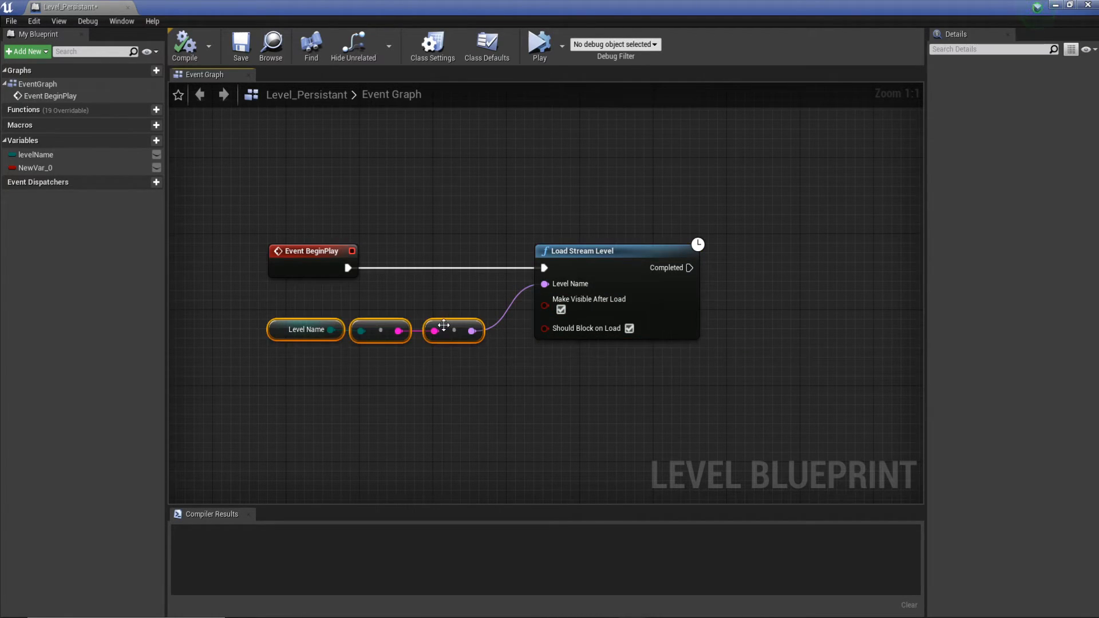
left_click_drag(443, 325, 452, 307)
left_click_drag(641, 271, 623, 272)
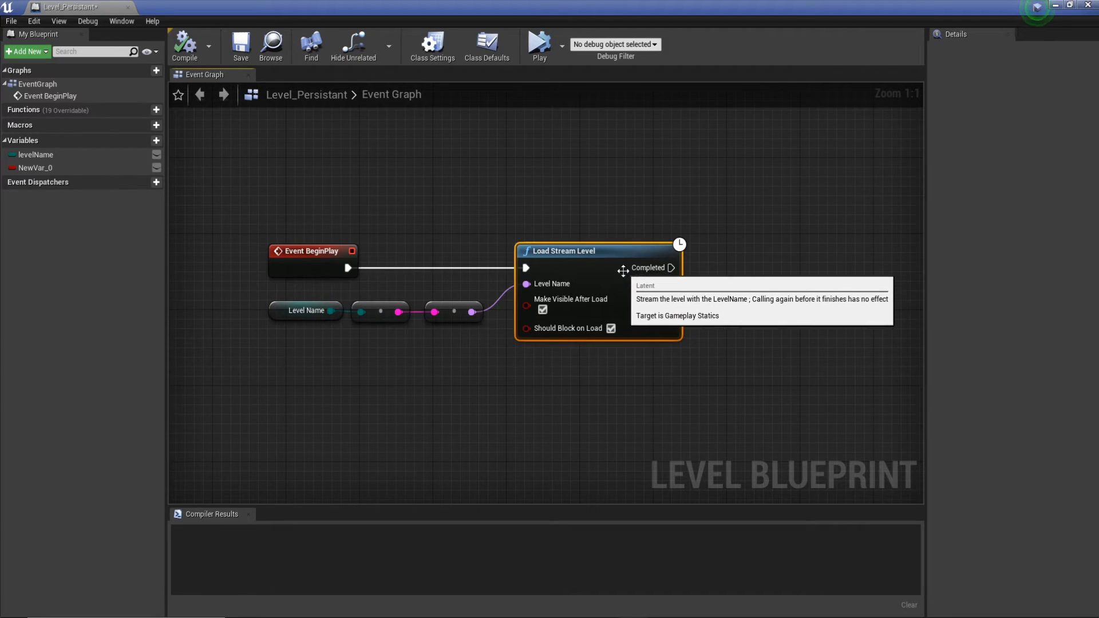
left_click(195, 51)
left_click(127, 7)
- Turn on game view and the navigation mesh display, and return the viewport to Lit mode
right_click_drag(679, 265, 679, 266)
key("g")
key("p")
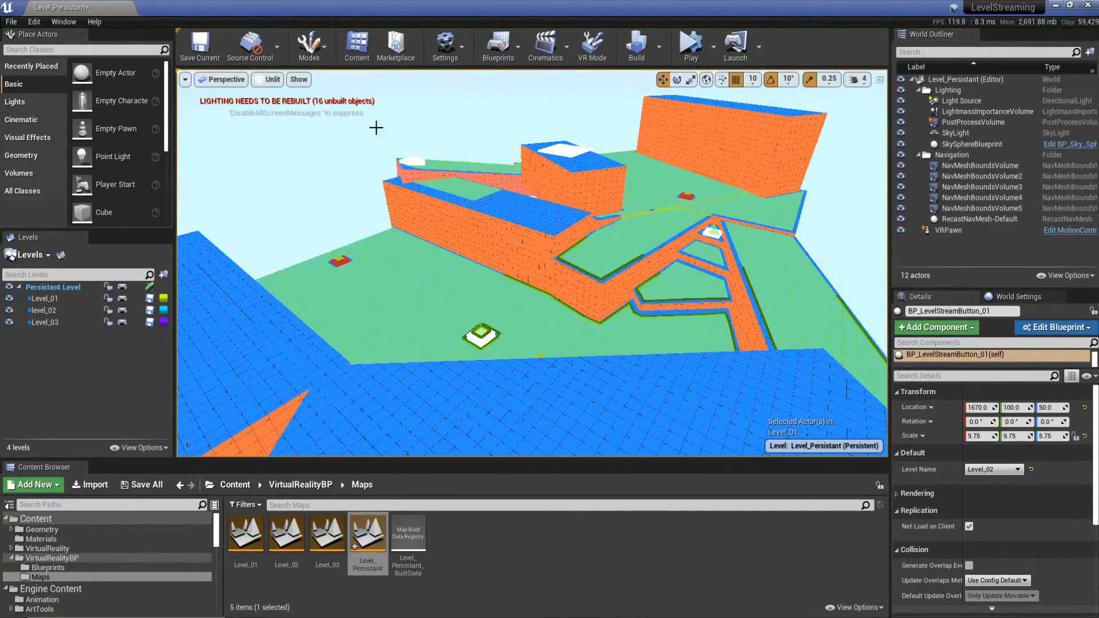
left_click(281, 88)
left_click(284, 106)
left_click(471, 179)
right_click_drag(732, 314, 733, 313)
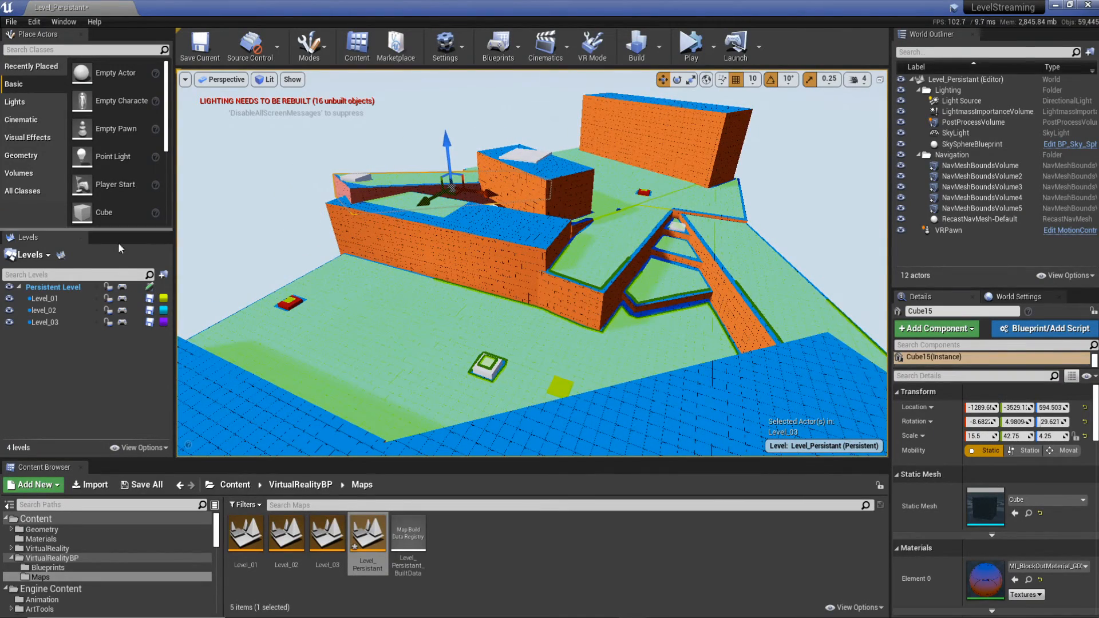
- Hide and show the Persistent Level to examine what it contributes to the scene
left_click(48, 288)
left_click(9, 287)
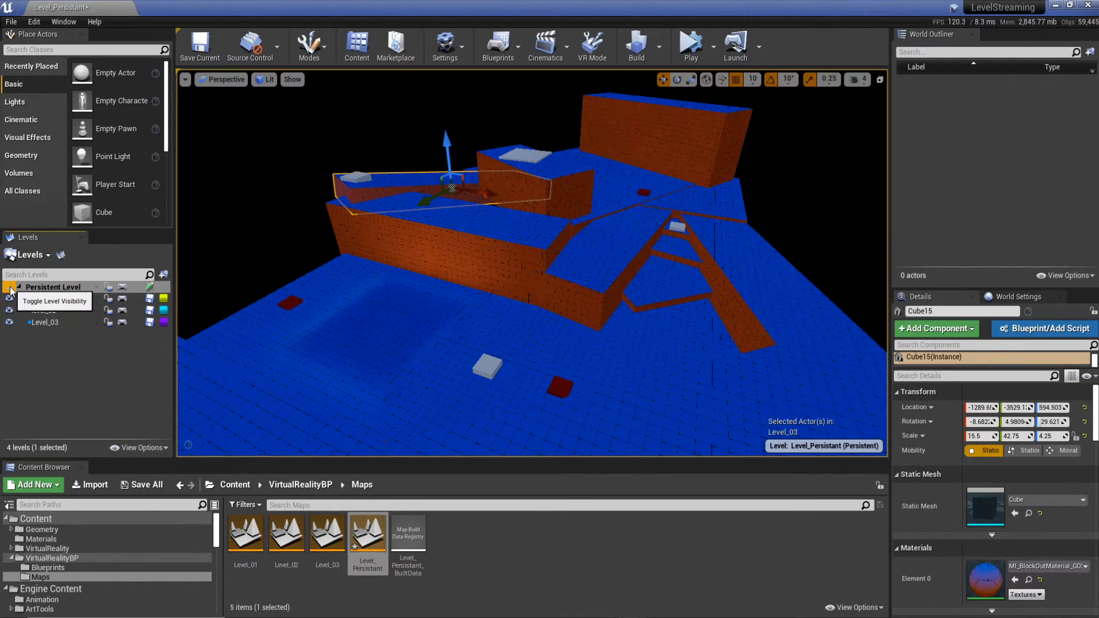
left_click(10, 288)
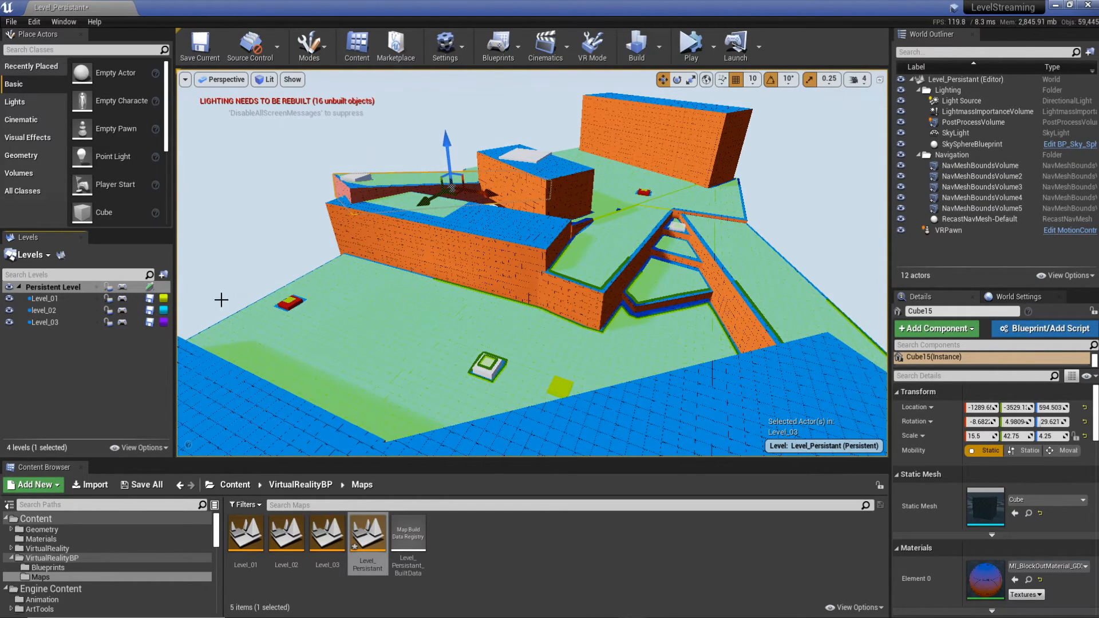
right_click_drag(566, 314, 618, 289)
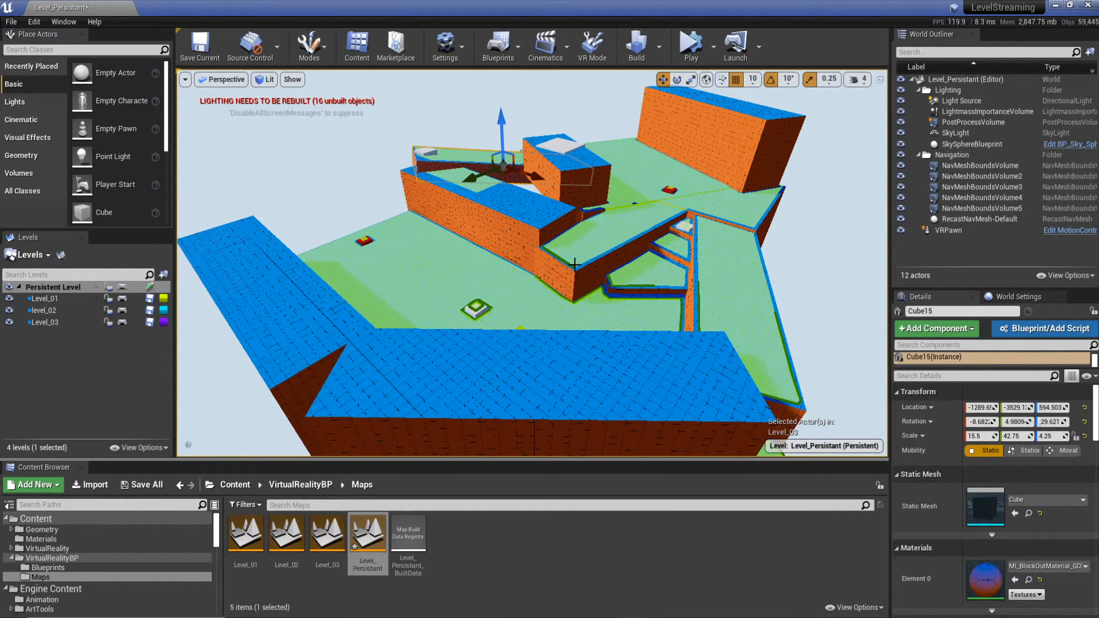
mouse_move(564, 254)
right_mouse_down()
mouse_move(566, 226)
mouse_move(551, 254)
mouse_move(575, 262)
right_mouse_up()
right_click_drag(504, 180, 497, 158)
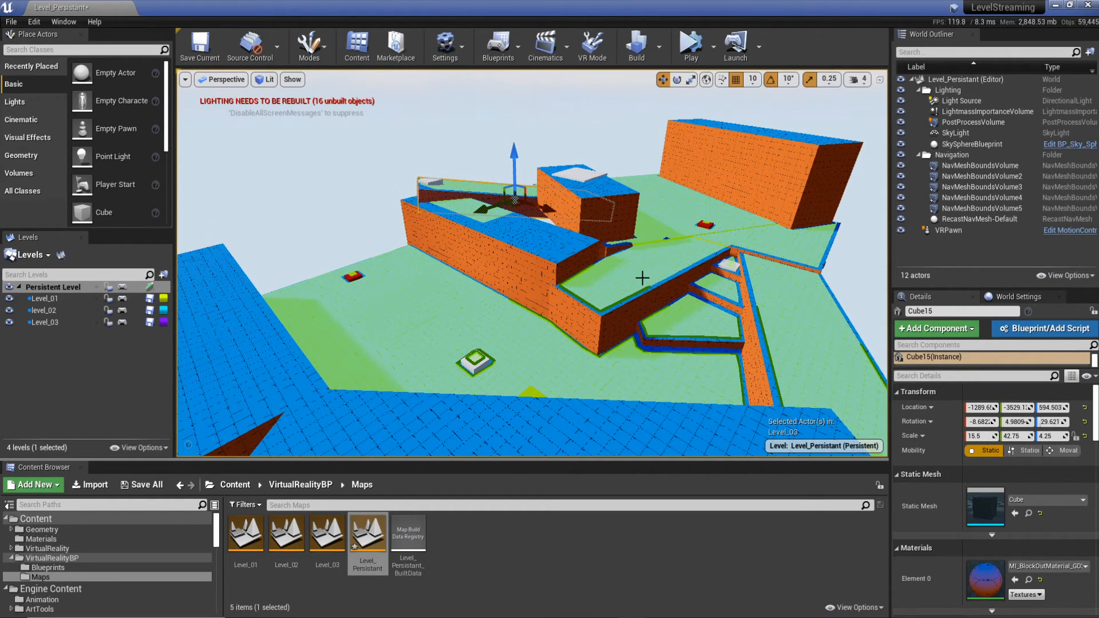
mouse_move(612, 296)
right_mouse_down()
mouse_move(633, 297)
mouse_move(627, 310)
mouse_move(599, 284)
right_mouse_up()
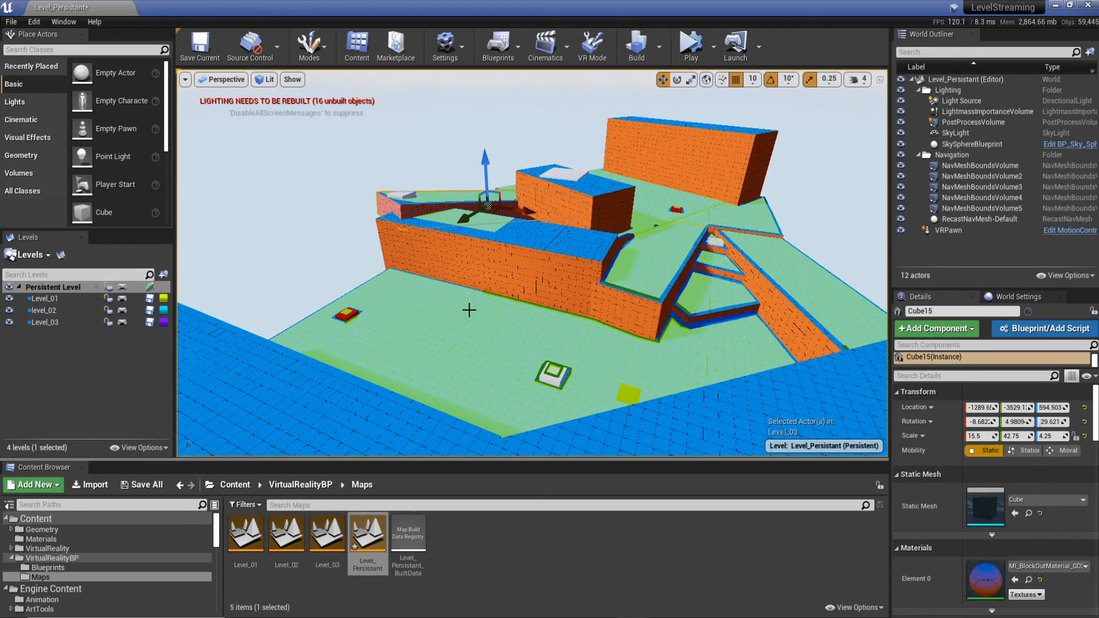
right_click_drag(576, 327, 652, 327)
key("a")
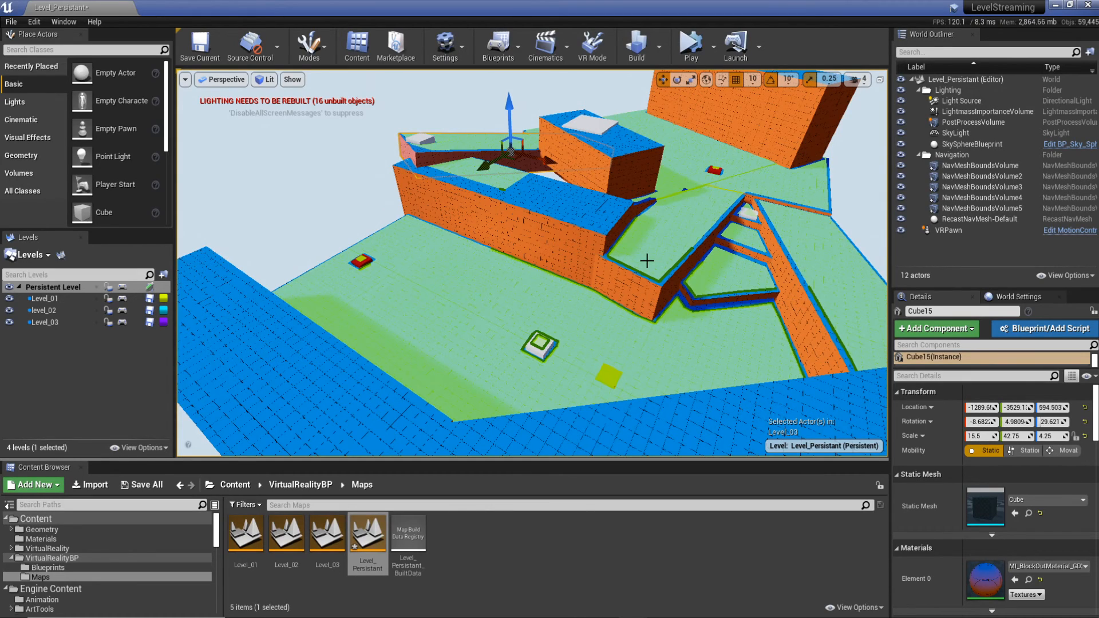